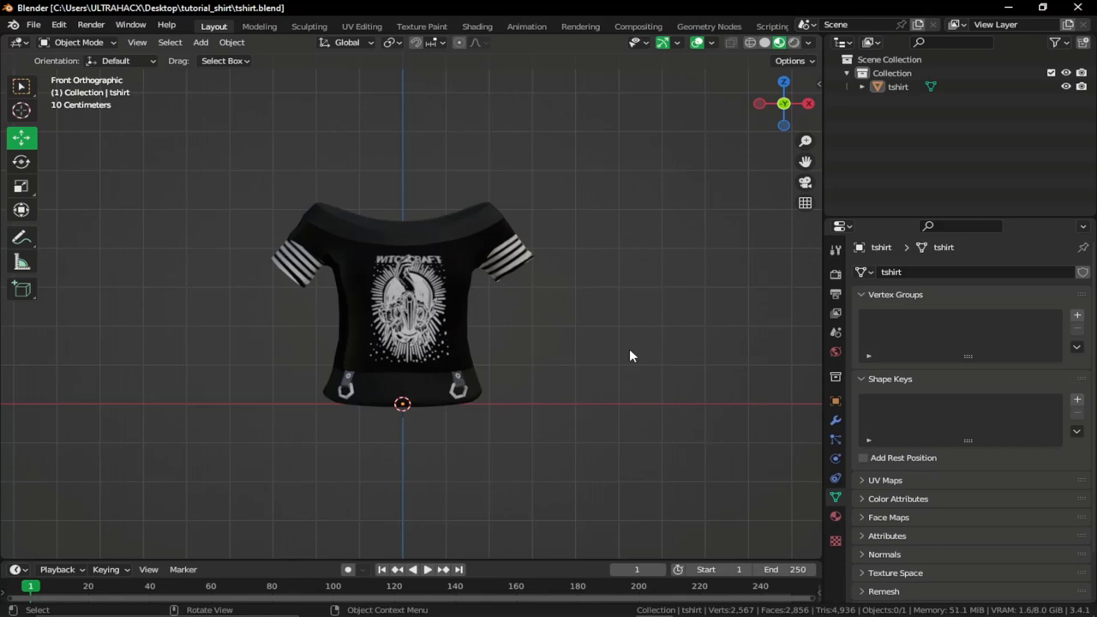
Step: Show the splash screen to check the program version, close it, and select the tshirt object
{"action": "middle_click_drag", "start_coordinate": [592, 301], "coordinate": [516, 302]}
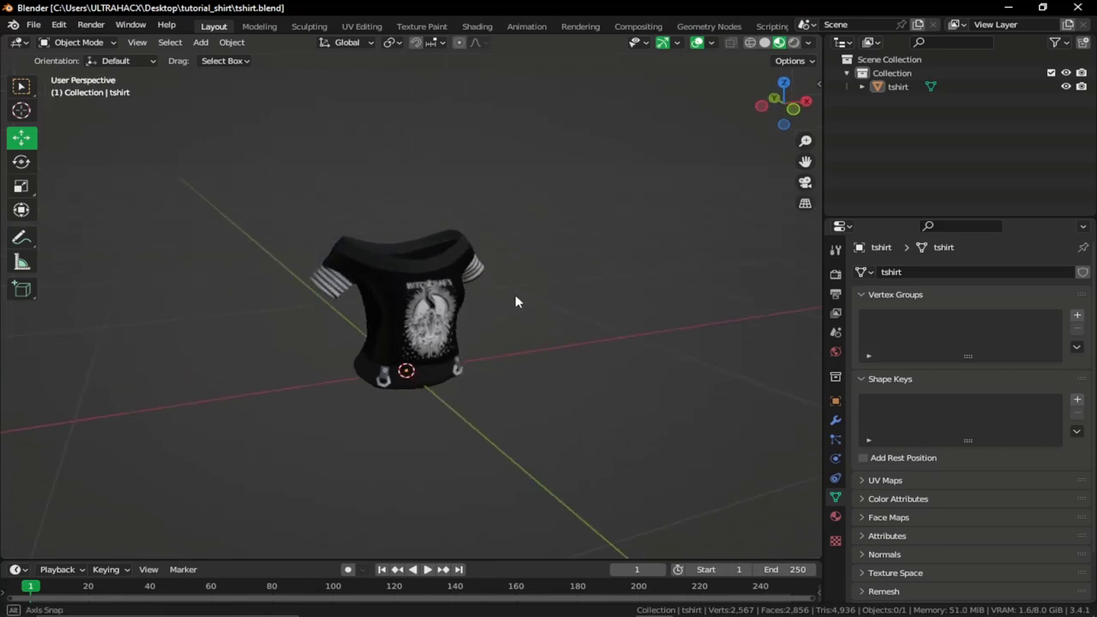
{"action": "left_click", "coordinate": [13, 24]}
{"action": "left_click", "coordinate": [34, 39]}
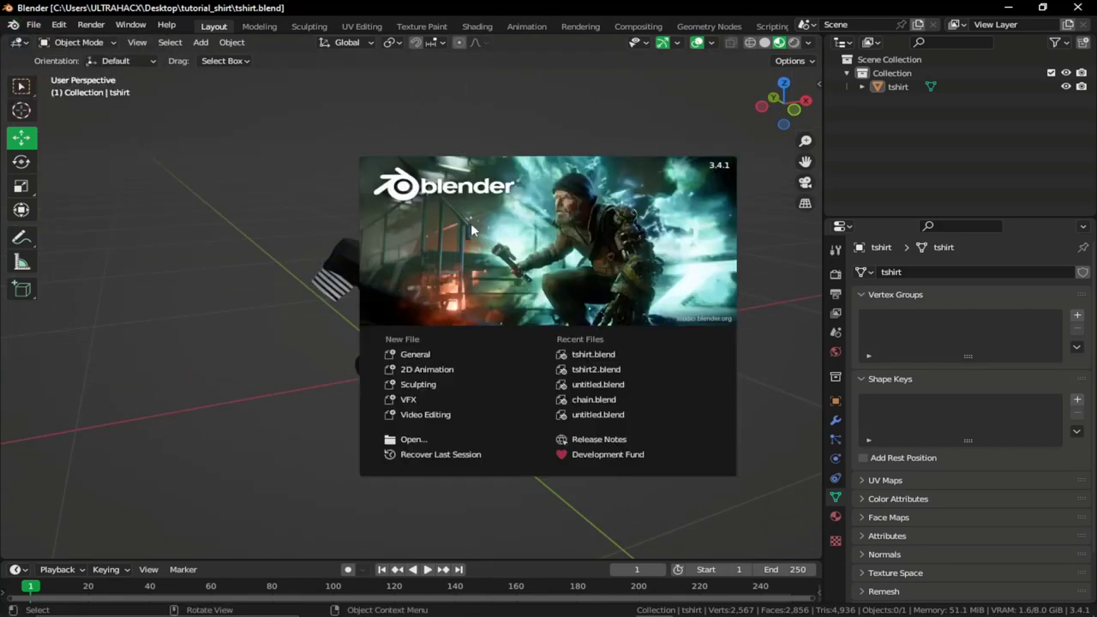
{"action": "left_click", "coordinate": [513, 137]}
{"action": "middle_click_drag", "start_coordinate": [514, 144], "coordinate": [597, 321]}
{"action": "left_click", "coordinate": [420, 263]}
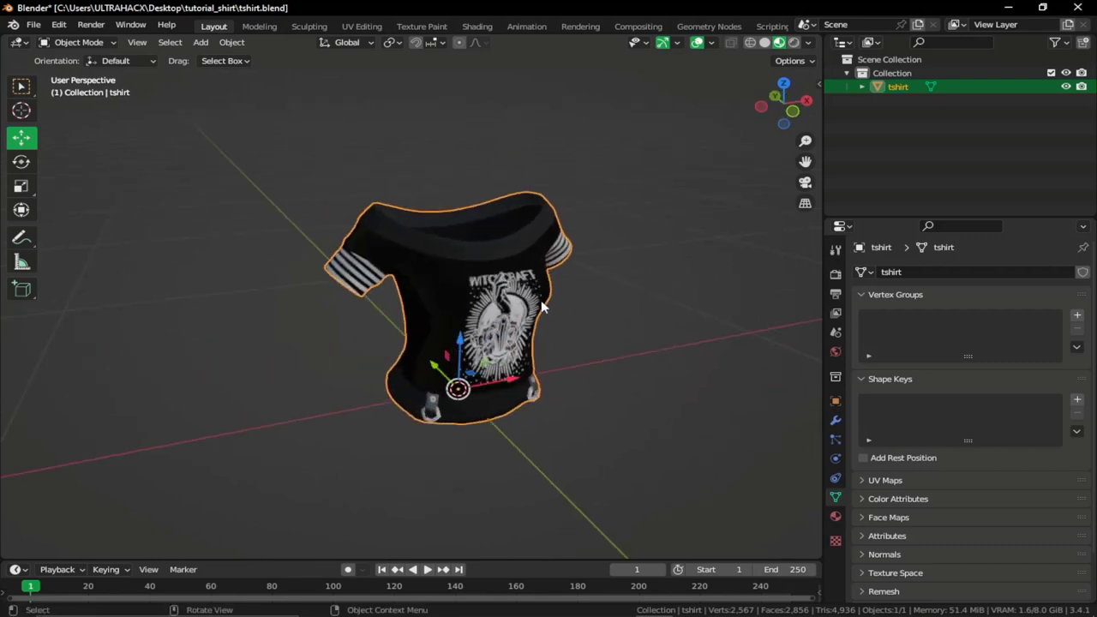
{"action": "middle_click_drag", "start_coordinate": [533, 302], "coordinate": [477, 319]}
Step: Launch the CodeWalker RPF Explorer from the CodeWalker folder
{"action": "mouse_move", "coordinate": [354, 604]}
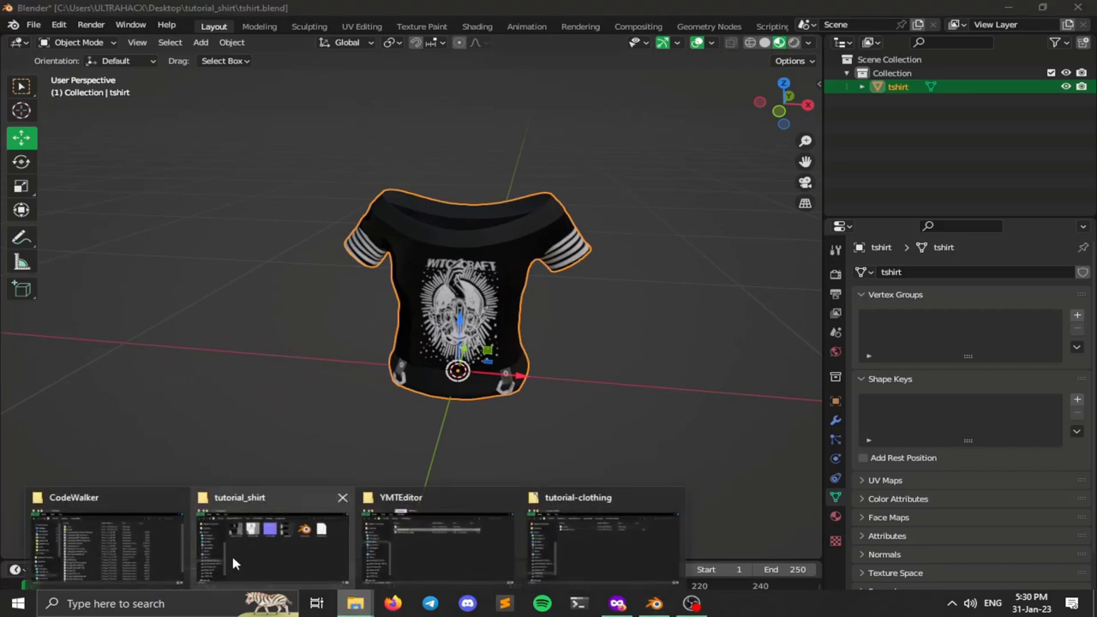
{"action": "left_click", "coordinate": [188, 505]}
{"action": "double_click", "coordinate": [354, 201]}
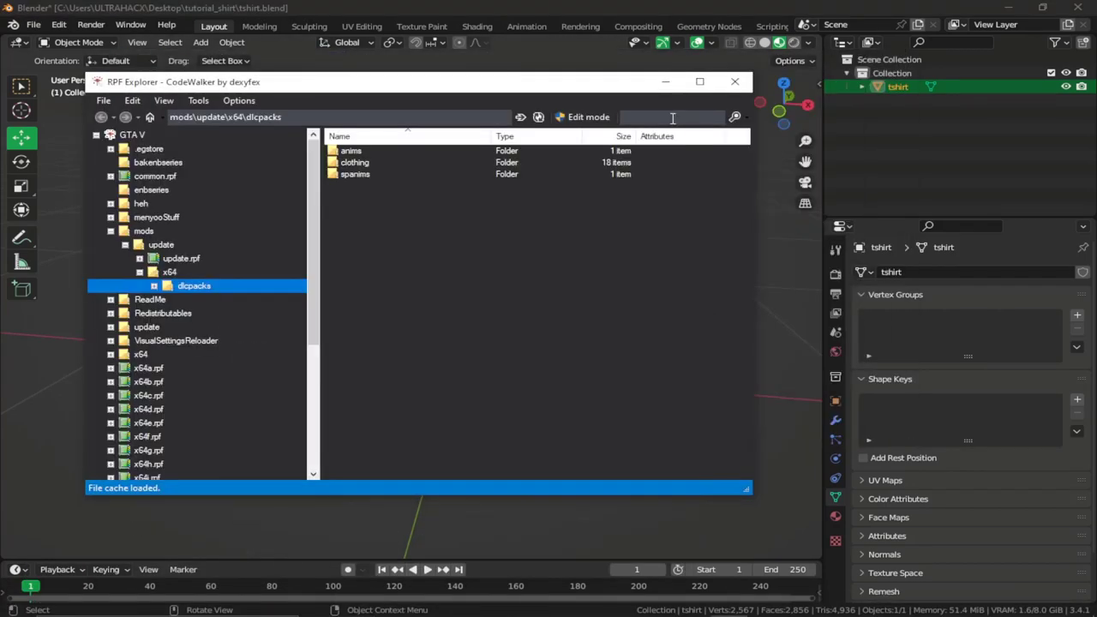
Step: Search the game archives in RPF Explorer for mp_f_freemode_01.yft
{"action": "left_click", "coordinate": [673, 118]}
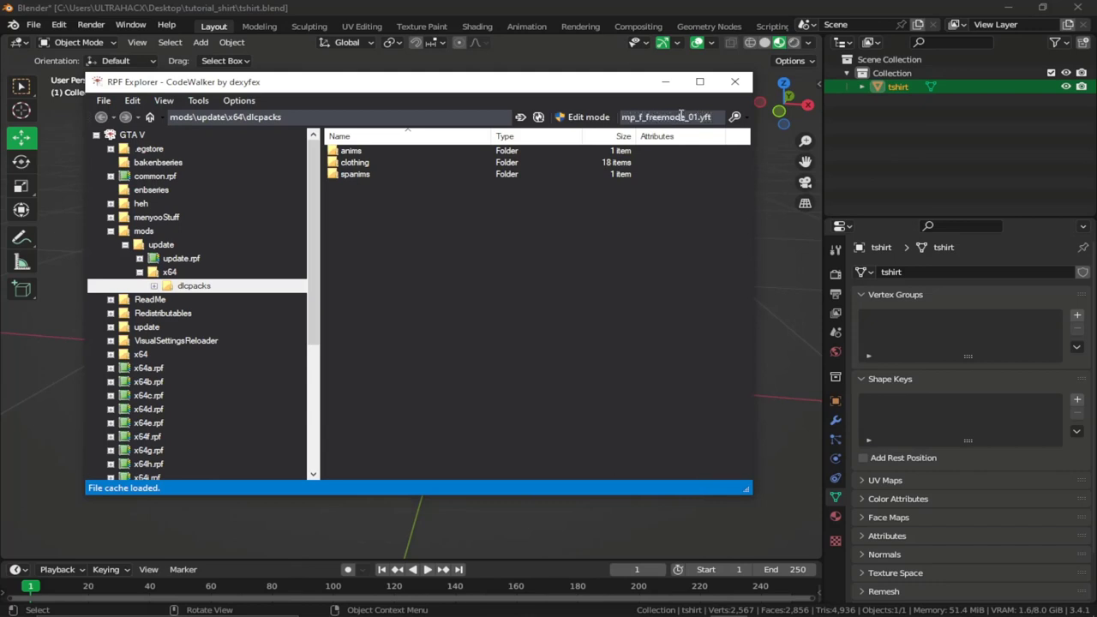
{"action": "left_click", "coordinate": [691, 7]}
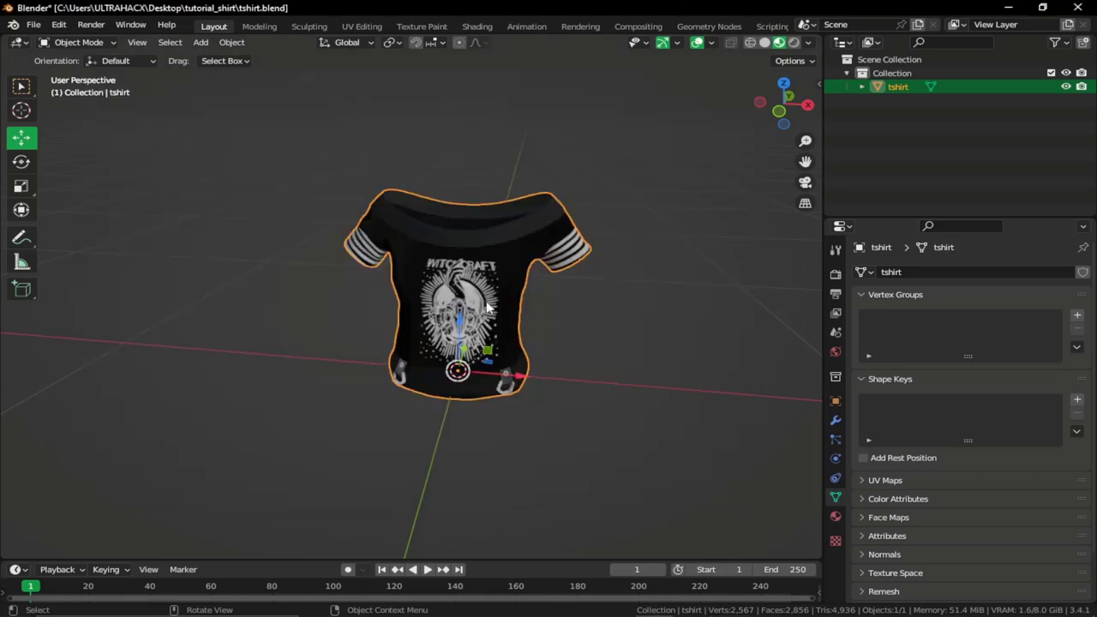
{"action": "key", "text": "alt+Tab"}
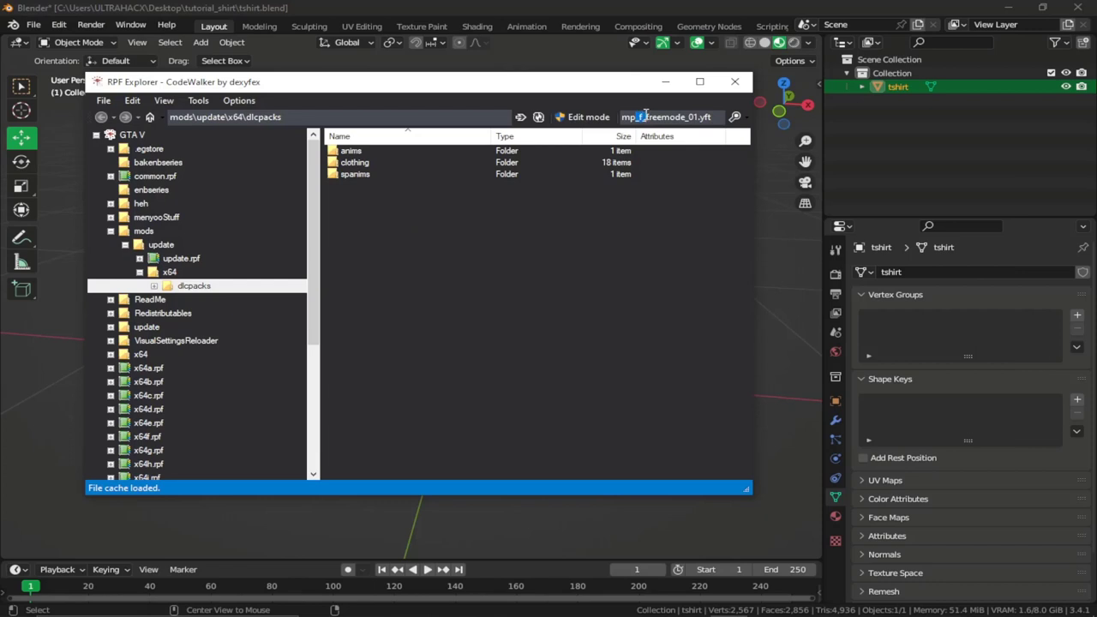
{"action": "key", "text": "Return"}
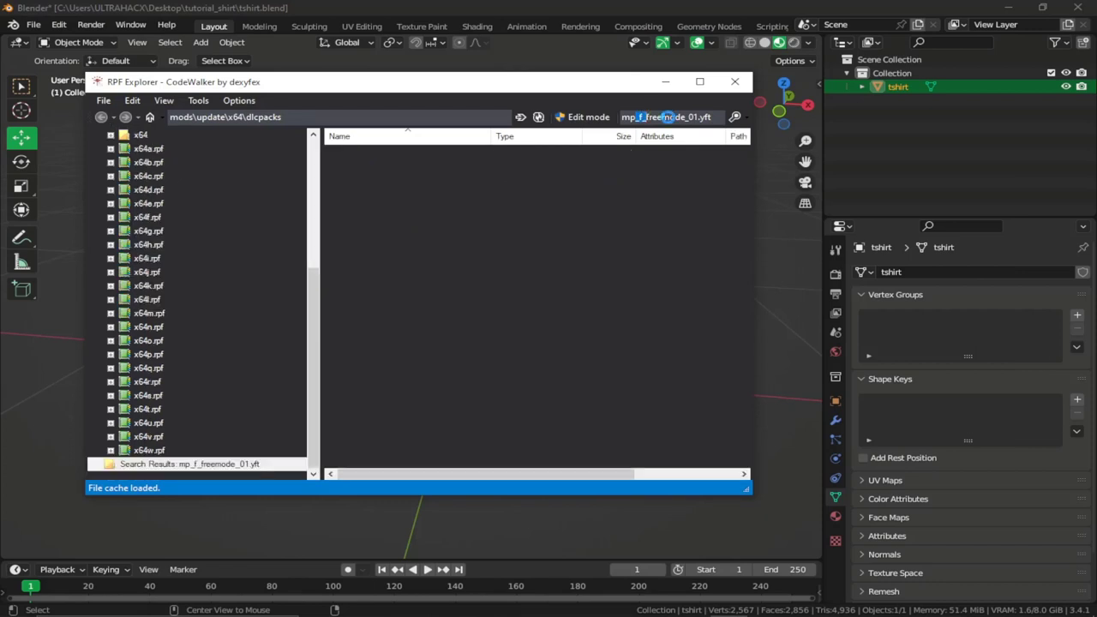
Step: Export mp_f_freemode_01.yft as XML into the tutorial_shirt folder and return to the t-shirt model in Blender
{"action": "left_click", "coordinate": [394, 153]}
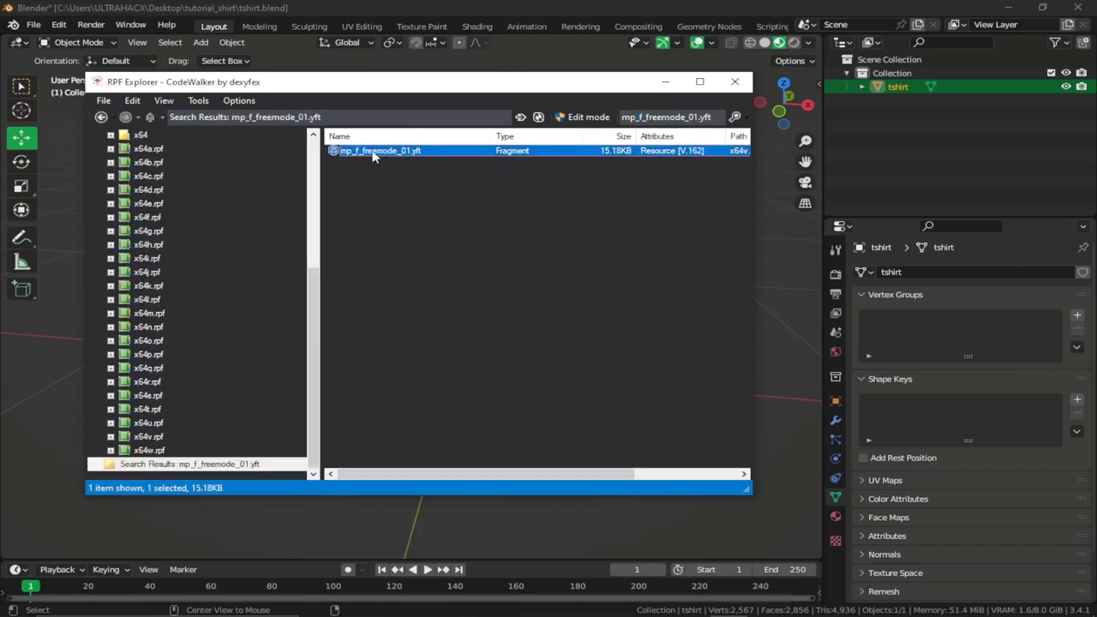
{"action": "right_click", "coordinate": [384, 154]}
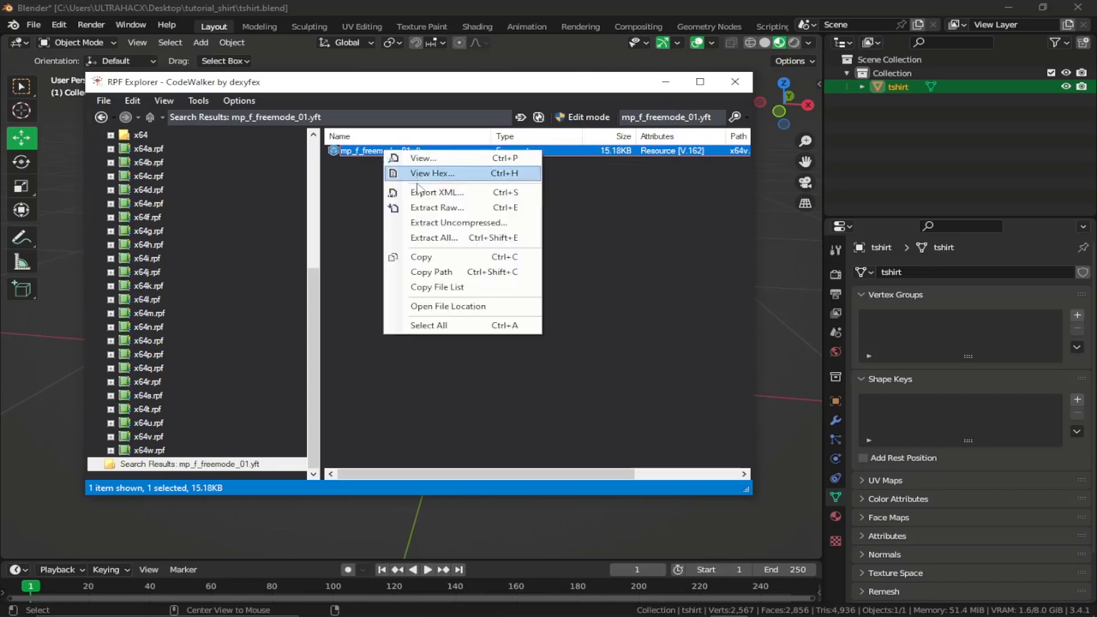
{"action": "left_click", "coordinate": [421, 193]}
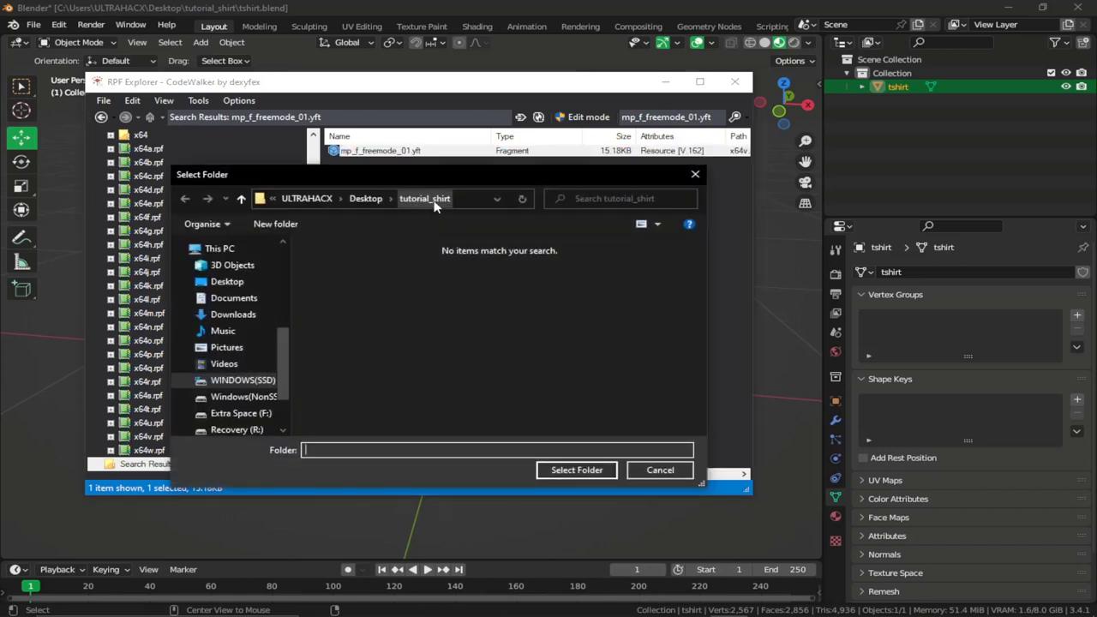
{"action": "left_click", "coordinate": [571, 469]}
{"action": "left_click", "coordinate": [524, 6]}
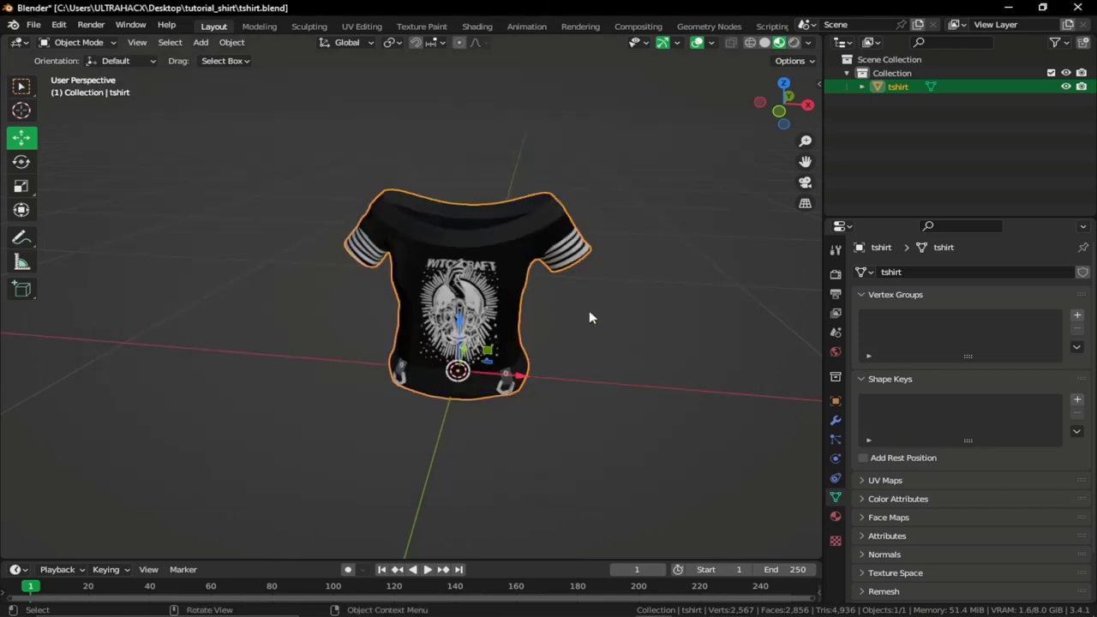
{"action": "middle_click_drag", "start_coordinate": [589, 314], "coordinate": [543, 272]}
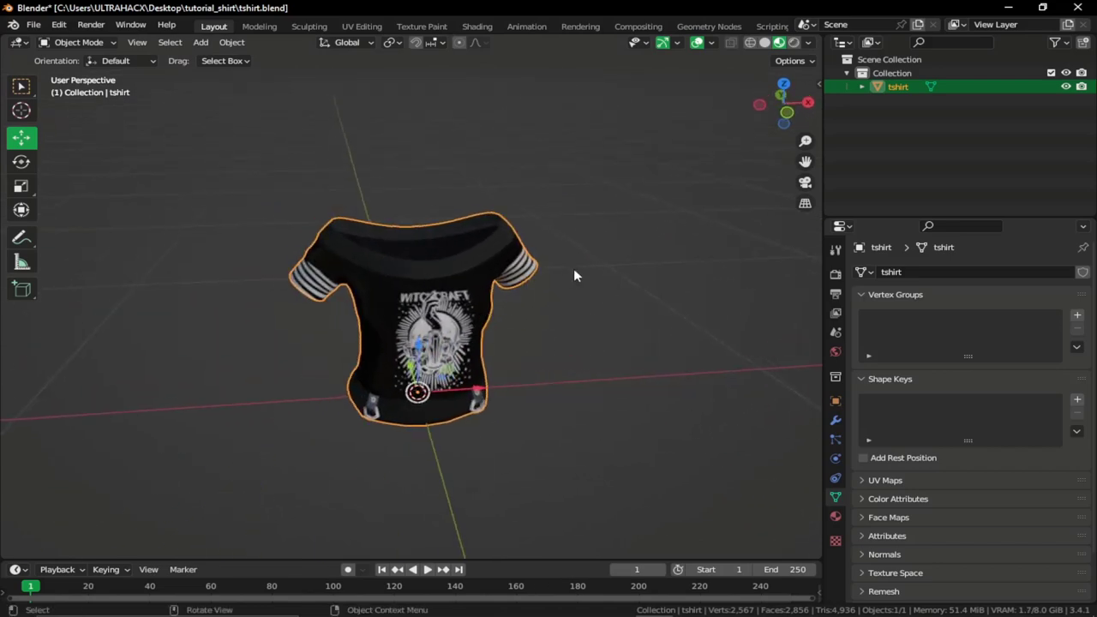
Step: Open tobii.space in a Chrome incognito window and zoom the page out to 75%
{"action": "mouse_move", "coordinate": [714, 607]}
{"action": "left_click", "coordinate": [761, 603]}
{"action": "type", "text": "tobii."}
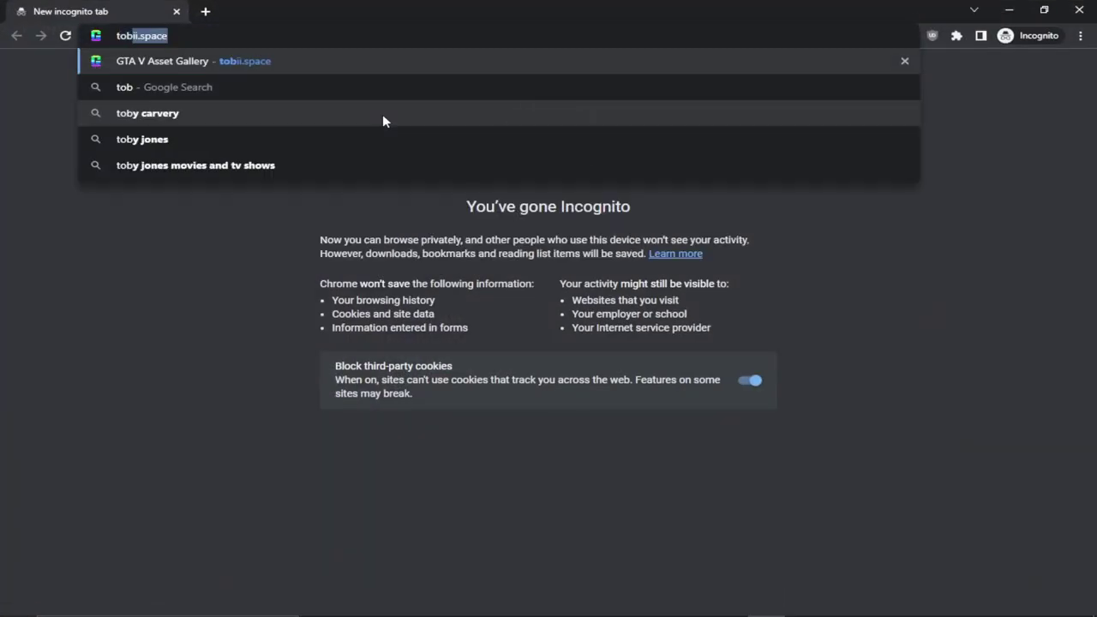
{"action": "key", "text": "BackSpace"}
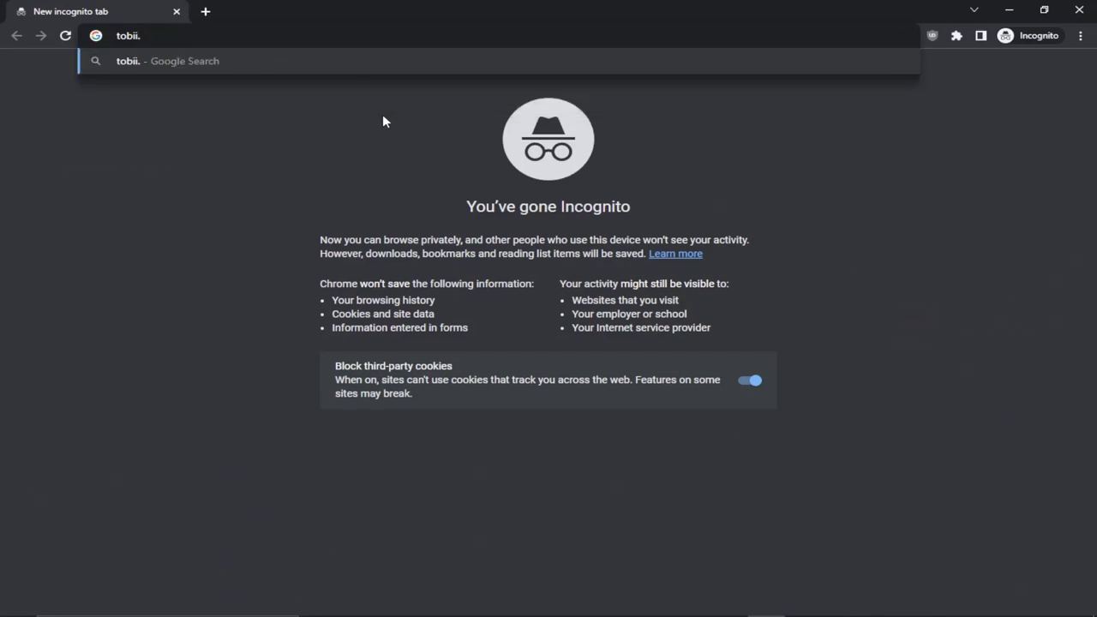
{"action": "type", "text": "space"}
{"action": "key", "text": "Return"}
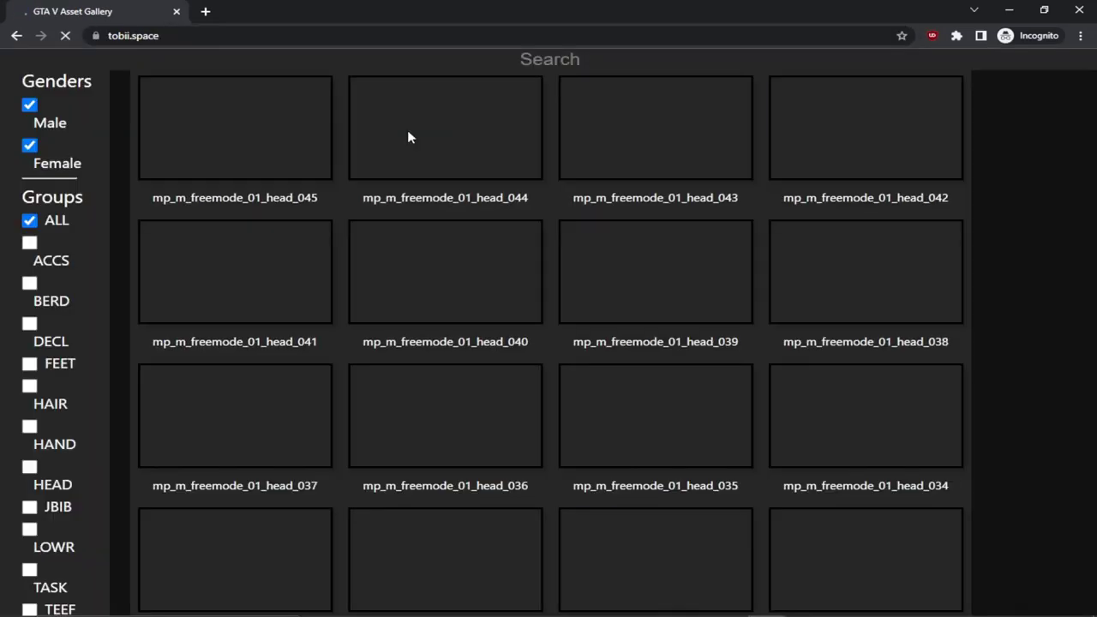
{"action": "key", "text": "ctrl+minus"}
{"action": "key", "text": "ctrl+minus"}
{"action": "key", "text": "ctrl+minus"}
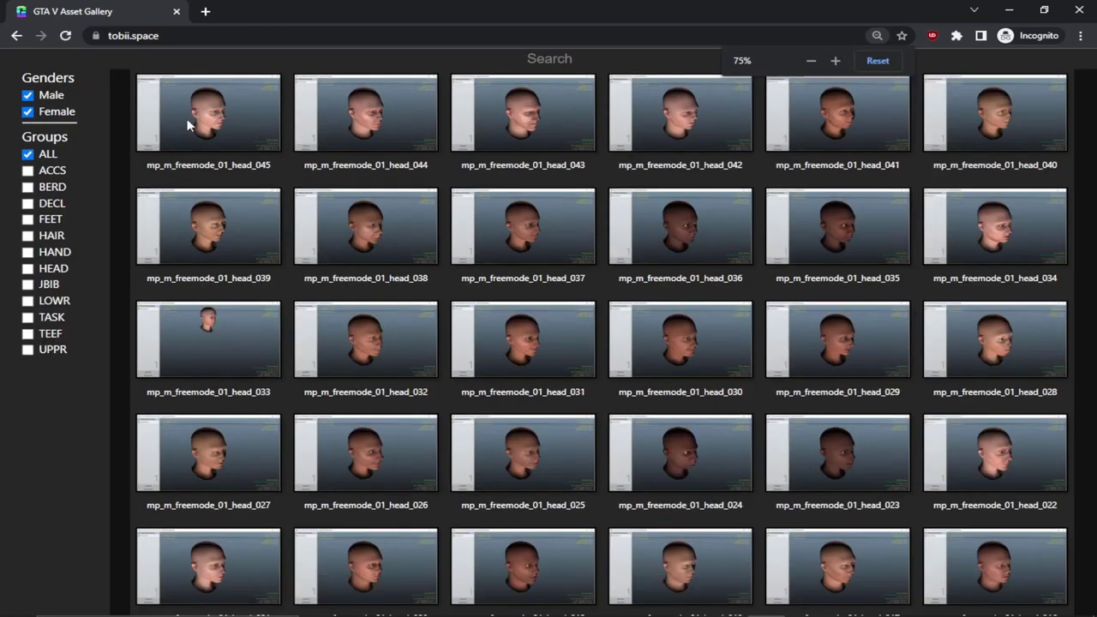
Step: Filter the asset gallery to female items in the JBIB group only
{"action": "left_click", "coordinate": [27, 96]}
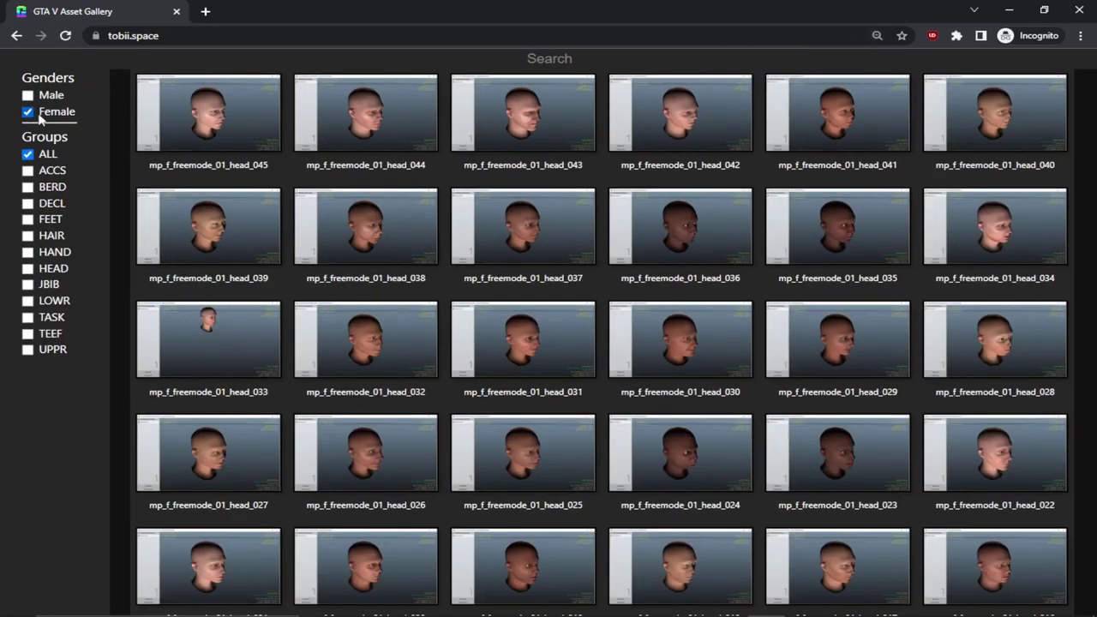
{"action": "left_click", "coordinate": [31, 155]}
{"action": "left_click", "coordinate": [30, 286]}
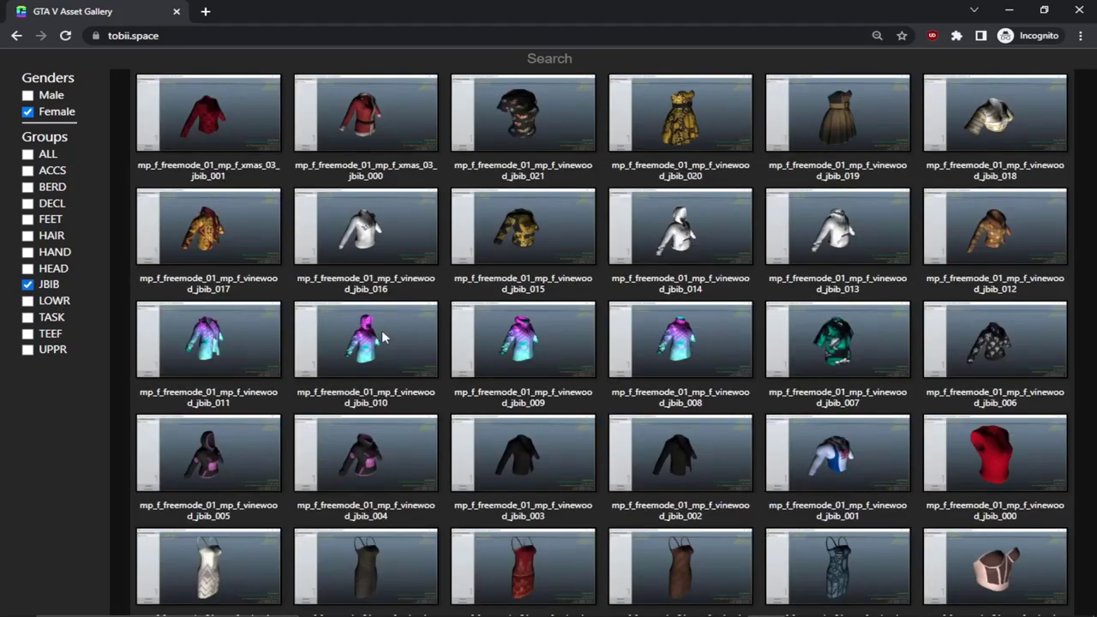
Step: Switch the group filter from JBIB to TEEF and browse the female accessories
{"action": "left_click", "coordinate": [31, 285]}
{"action": "left_click", "coordinate": [29, 335]}
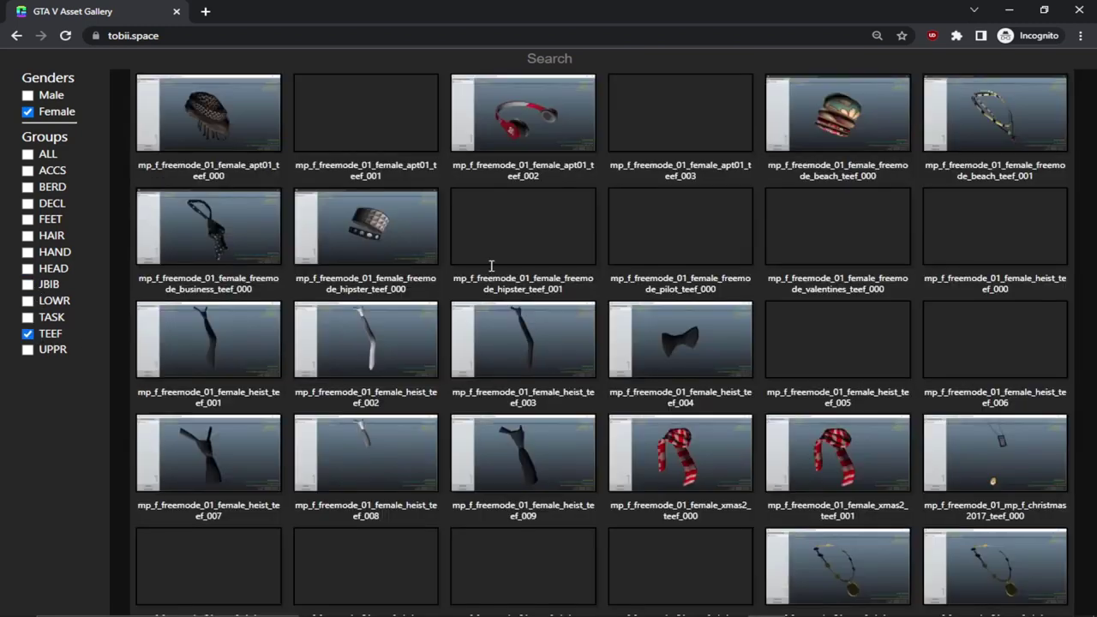
{"action": "scroll", "coordinate": [423, 321], "scroll_direction": "down", "scroll_amount": 3}
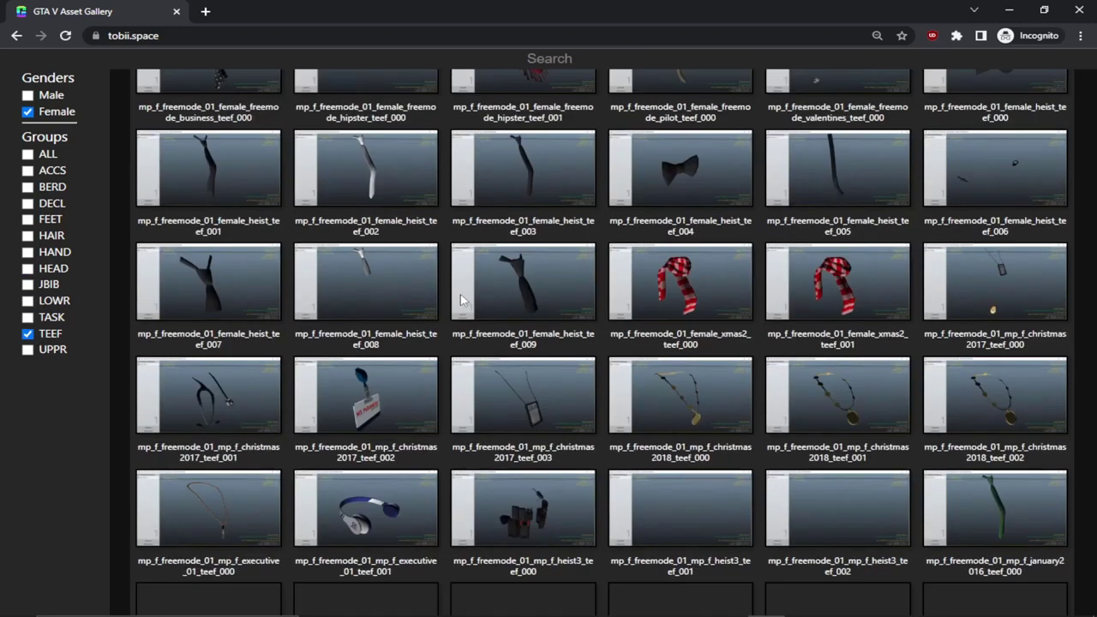
{"action": "scroll", "coordinate": [501, 408], "scroll_direction": "up", "scroll_amount": 2}
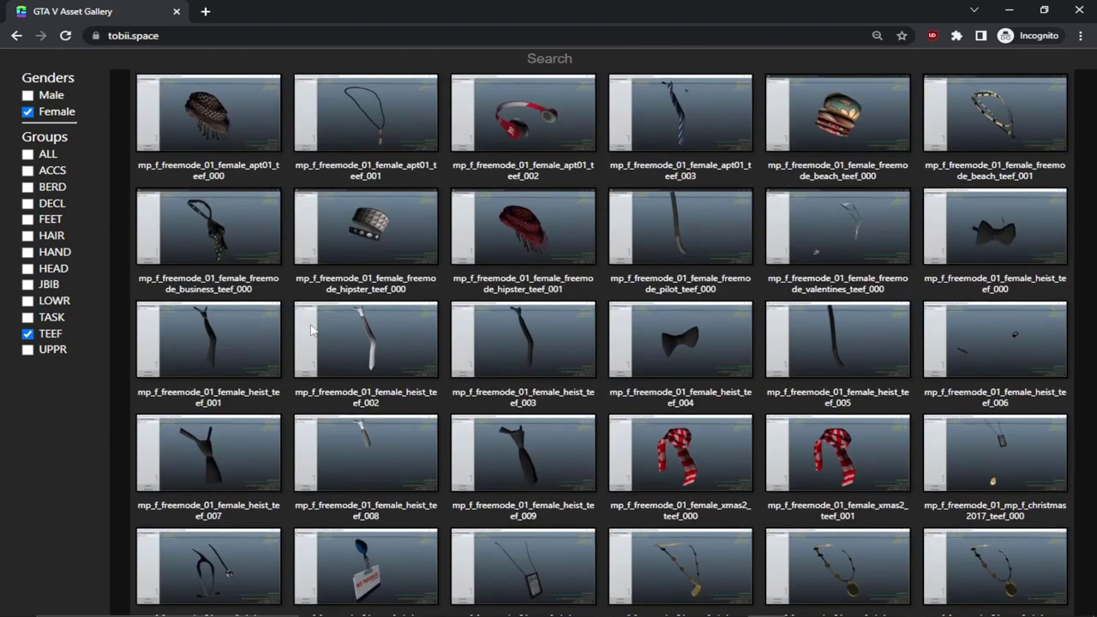
Step: Restore the JBIB filter, find the short-sleeved lowrider_02 top jbib_002, and copy its folder name mp_f_freemode_01_mp_f_lowrider_02
{"action": "left_click", "coordinate": [28, 333]}
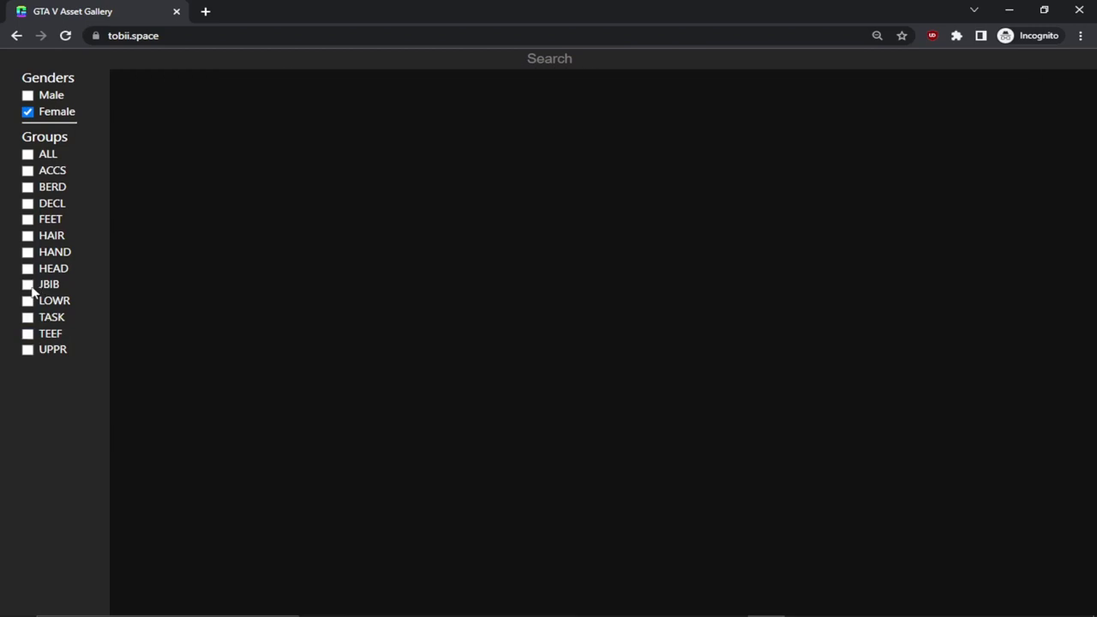
{"action": "left_click", "coordinate": [28, 285]}
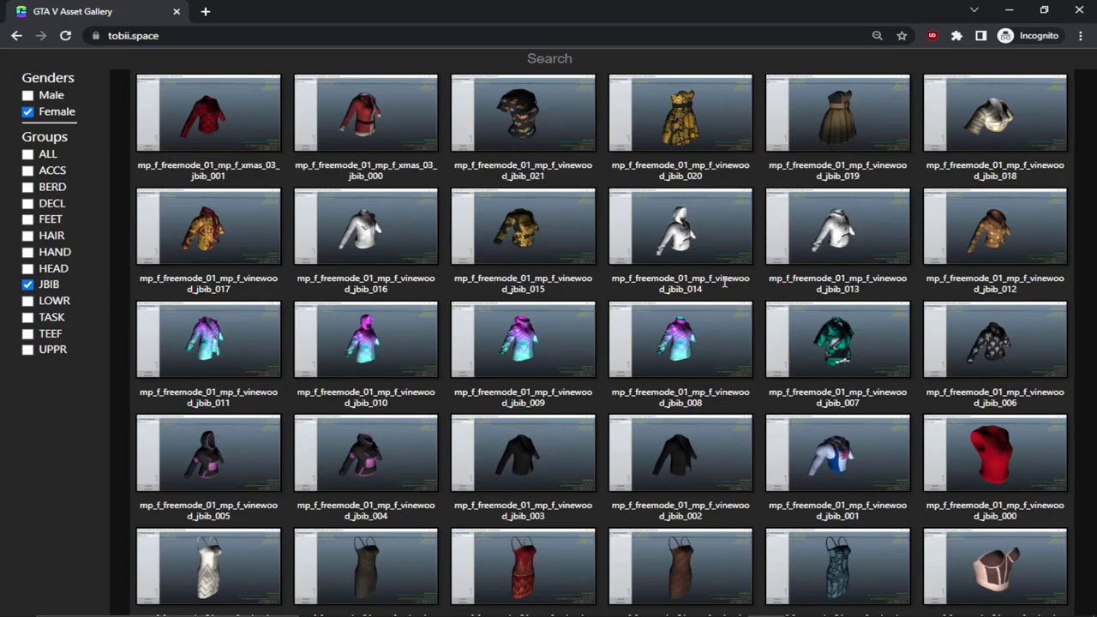
{"action": "scroll", "coordinate": [706, 271], "scroll_direction": "down", "scroll_amount": 3}
{"action": "scroll", "coordinate": [706, 270], "scroll_direction": "down", "scroll_amount": 1}
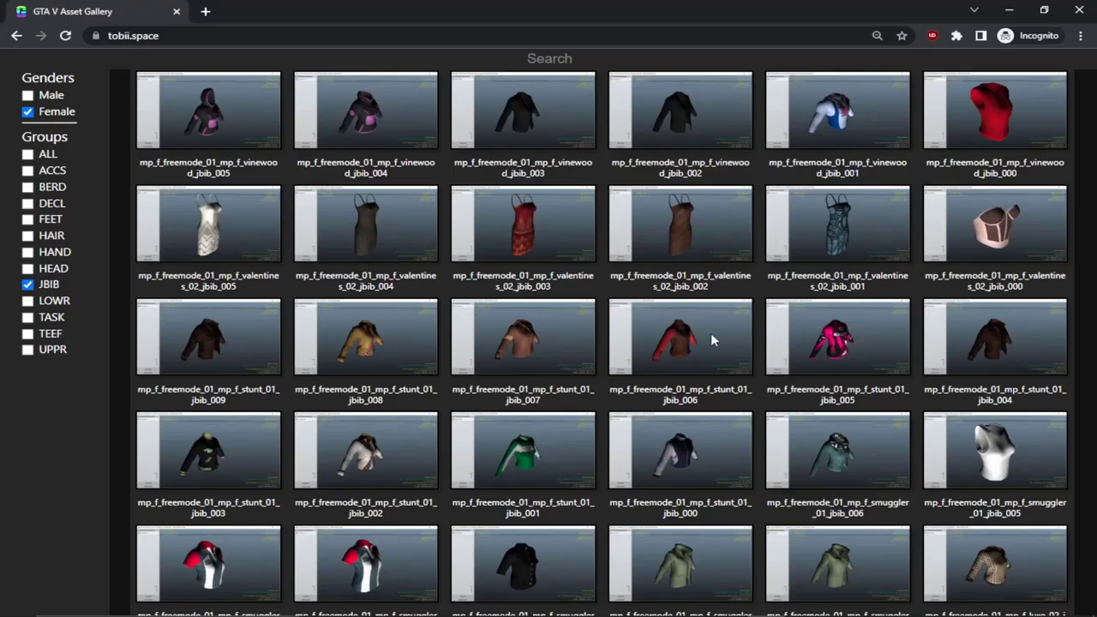
{"action": "scroll", "coordinate": [854, 341], "scroll_direction": "down", "scroll_amount": 1}
{"action": "scroll", "coordinate": [854, 341], "scroll_direction": "down", "scroll_amount": 5}
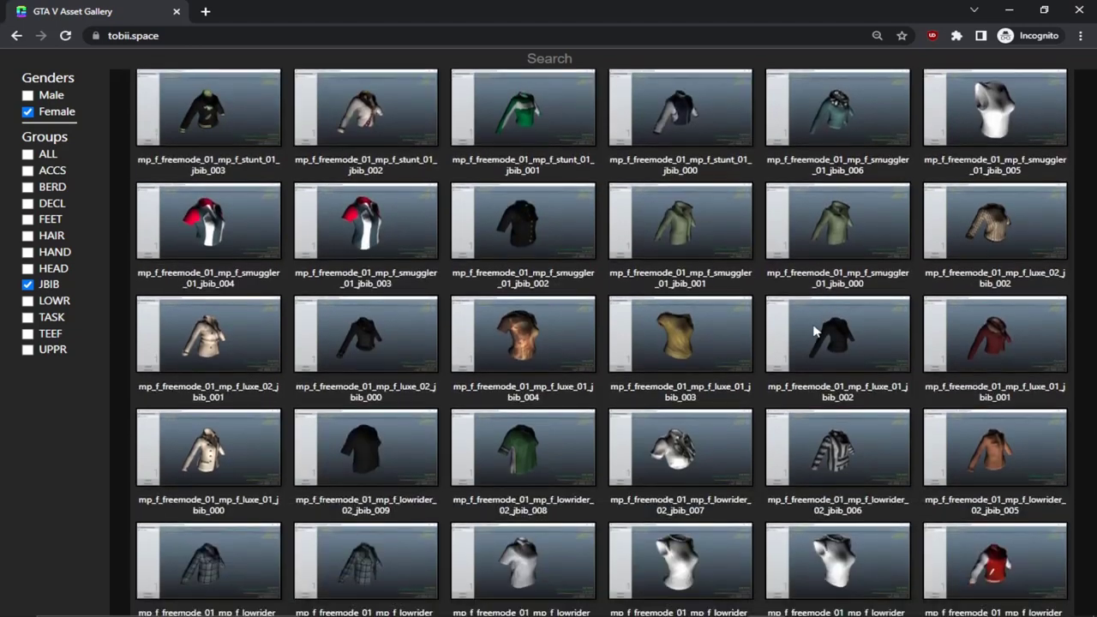
{"action": "scroll", "coordinate": [715, 341], "scroll_direction": "down", "scroll_amount": 3}
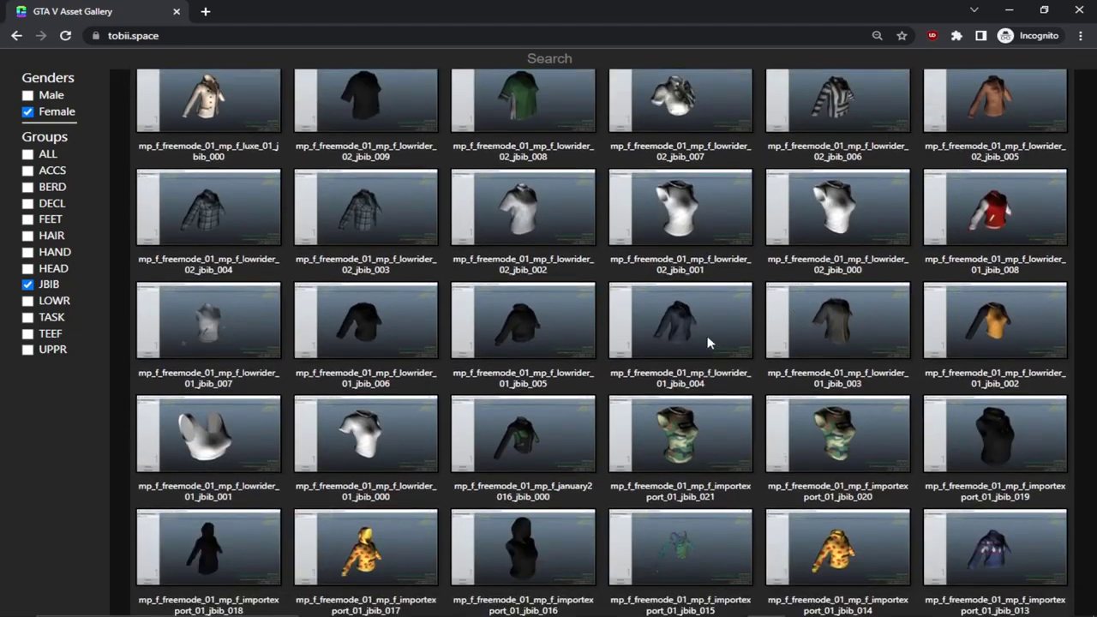
{"action": "scroll", "coordinate": [707, 335], "scroll_direction": "up", "scroll_amount": 2}
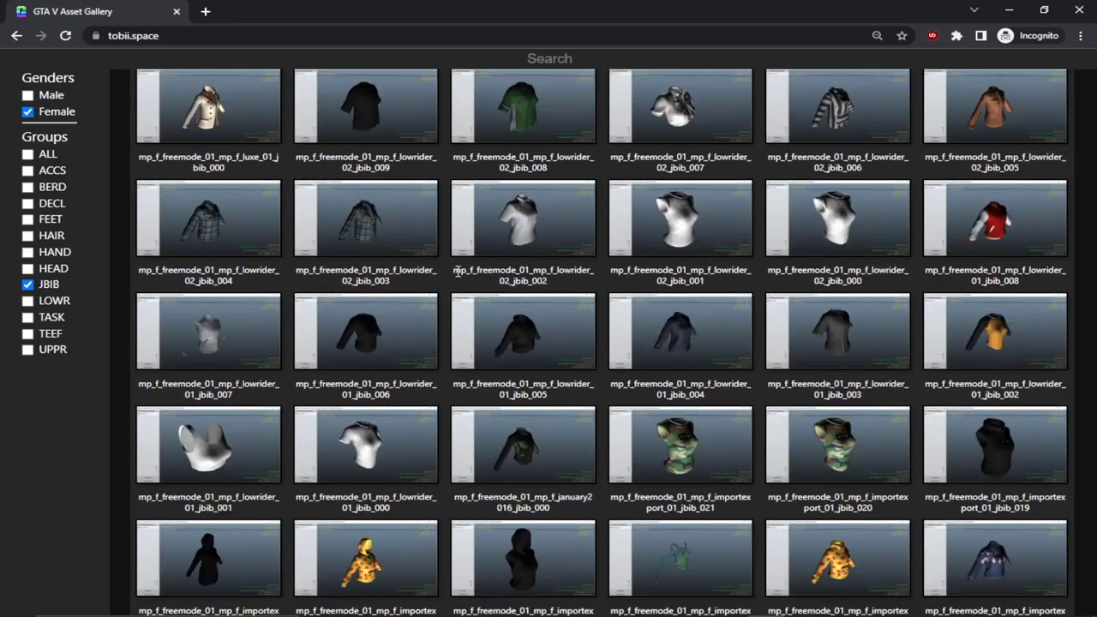
{"action": "left_click_drag", "start_coordinate": [453, 270], "coordinate": [506, 284]}
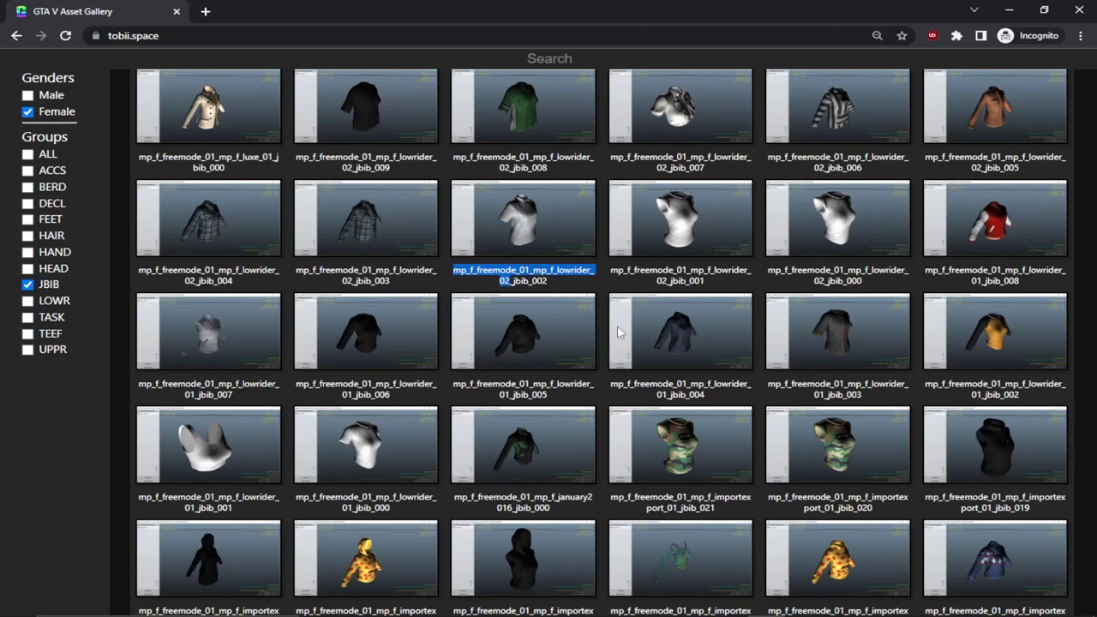
Step: In CodeWalker, search for mp_f_freemode_01_mp_f_lowrider_02 and open the matching model folder under mplowrider2
{"action": "left_click", "coordinate": [729, 608]}
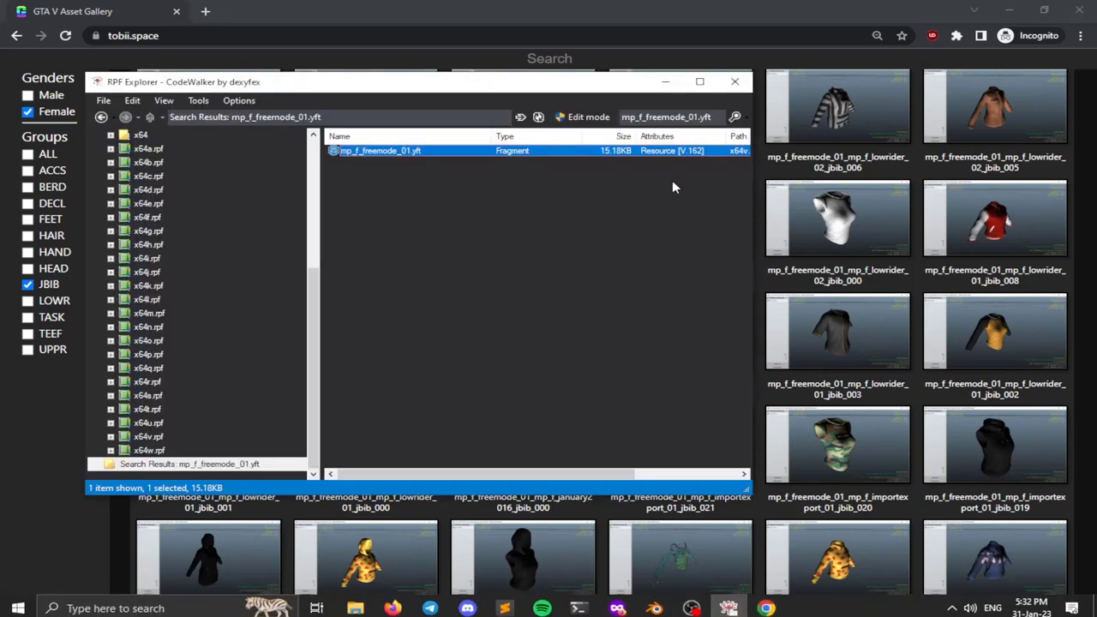
{"action": "double_click", "coordinate": [701, 117]}
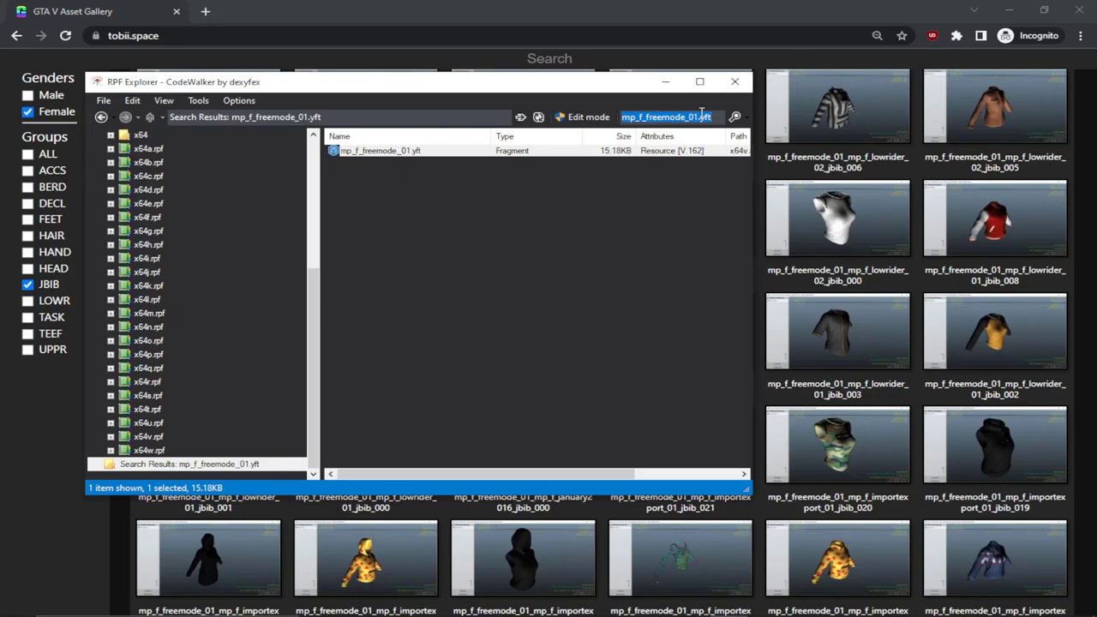
{"action": "type", "text": "mp_f_freemode_01_mp_f_lowrider_02"}
{"action": "key", "text": "Return"}
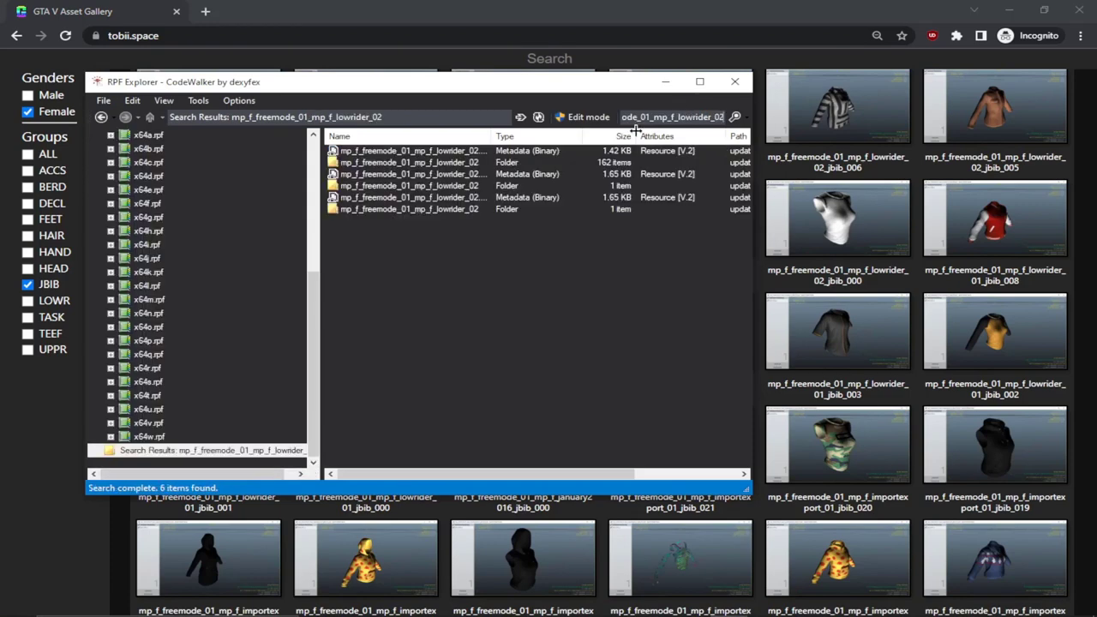
{"action": "double_click", "coordinate": [469, 165]}
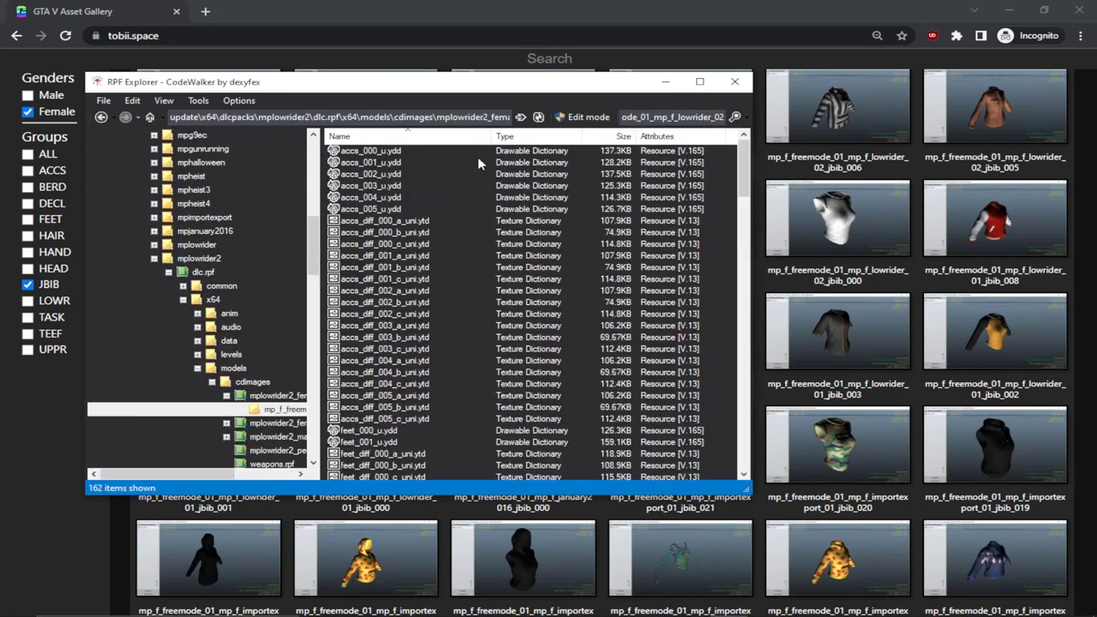
Step: Recheck the lowrider_02 top's number in the asset gallery, and find and preview jbib_002_u.ydd in the CodeWalker folder
{"action": "left_click", "coordinate": [591, 11]}
{"action": "left_click", "coordinate": [515, 282]}
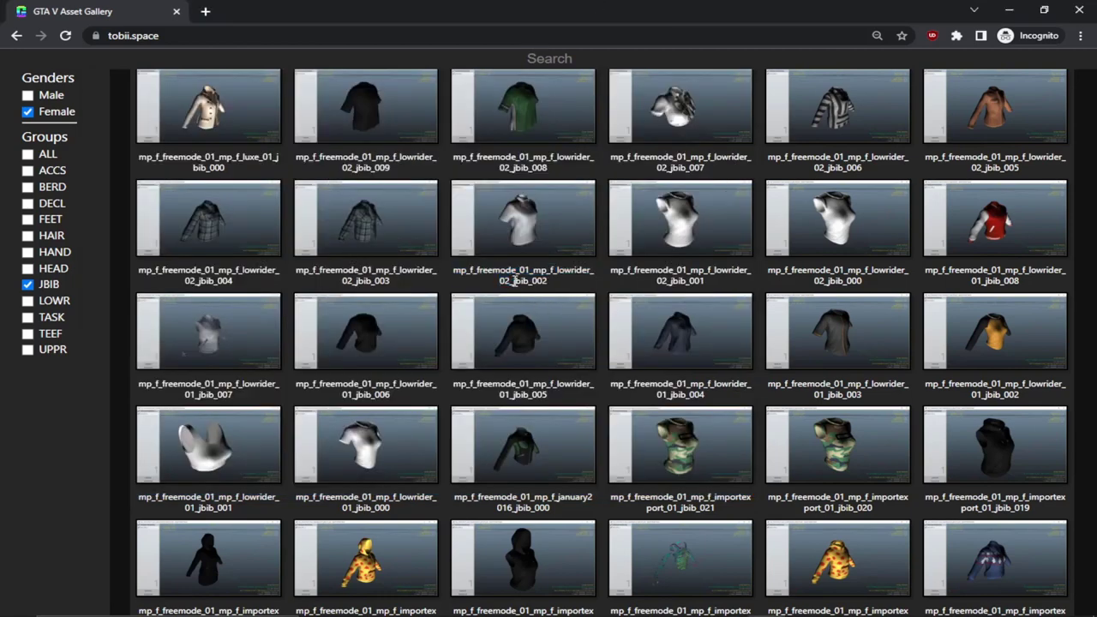
{"action": "left_click_drag", "start_coordinate": [513, 282], "coordinate": [552, 286]}
{"action": "key", "text": "alt+Tab"}
{"action": "scroll", "coordinate": [555, 287], "scroll_direction": "down", "scroll_amount": 10}
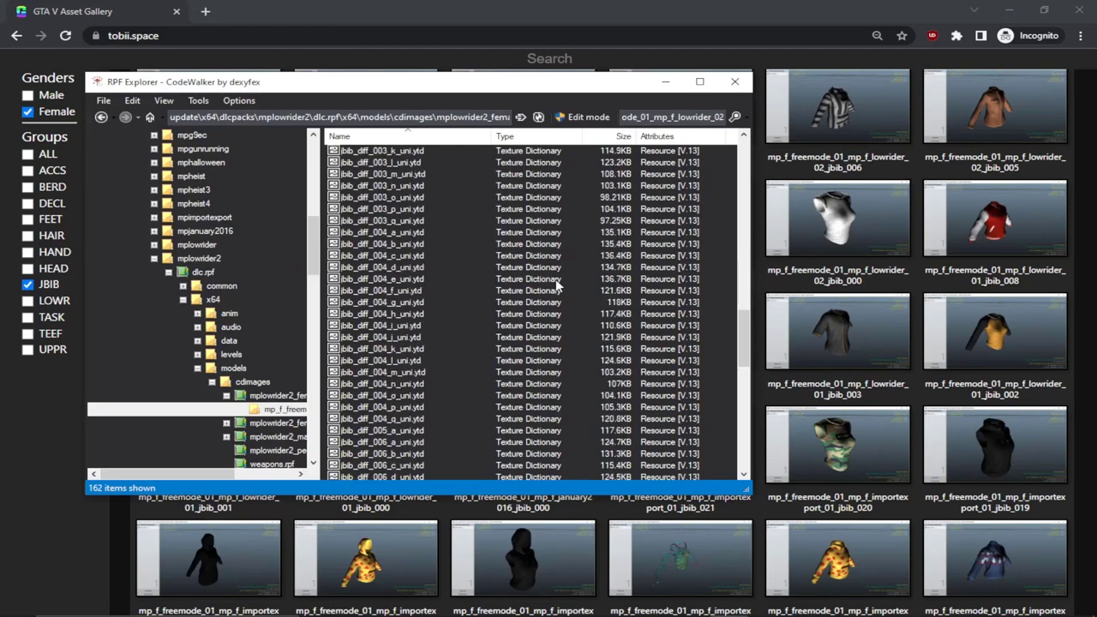
{"action": "scroll", "coordinate": [555, 287], "scroll_direction": "up", "scroll_amount": 12}
{"action": "left_click", "coordinate": [373, 244]}
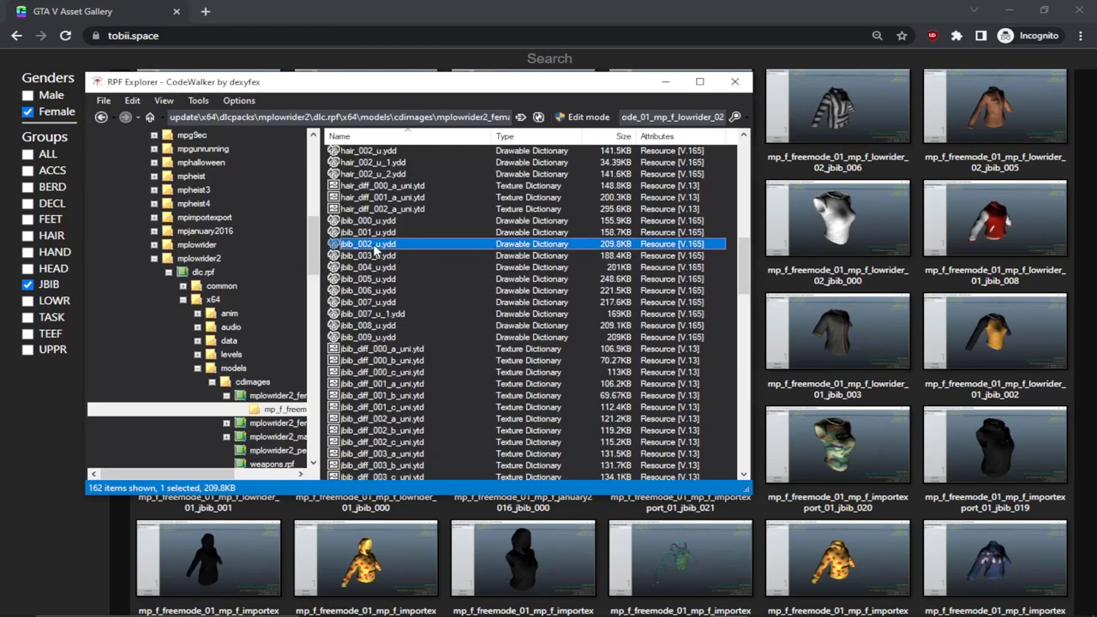
{"action": "double_click", "coordinate": [409, 243]}
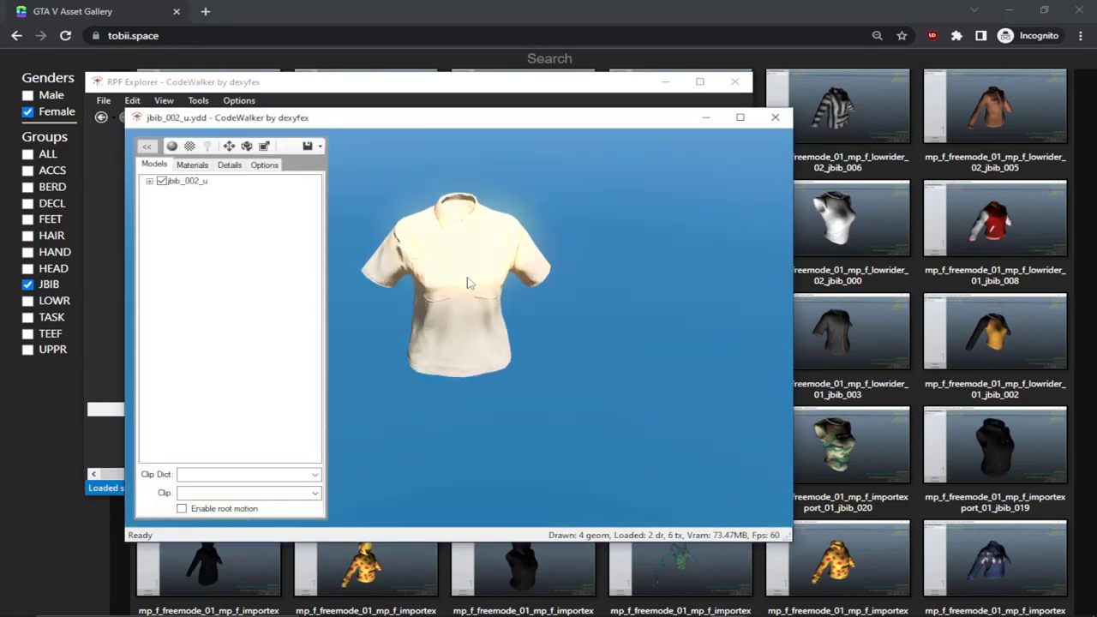
{"action": "left_click_drag", "start_coordinate": [368, 277], "coordinate": [580, 269]}
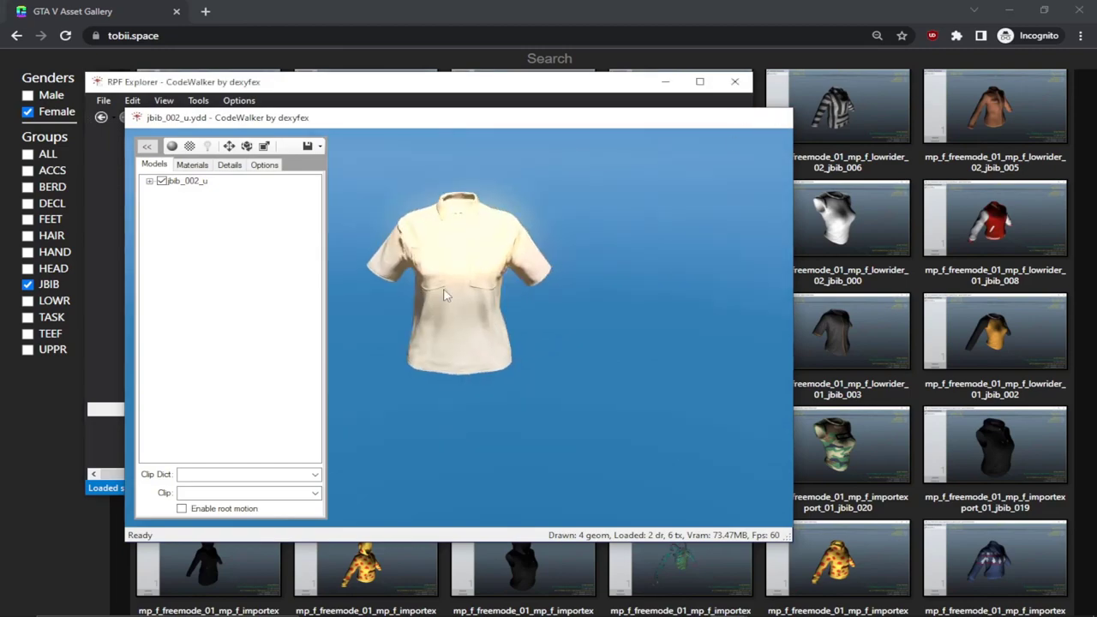
{"action": "left_click", "coordinate": [775, 117]}
Step: Export jbib_002_u.ydd as XML into the tutorial_shirt folder
{"action": "right_click", "coordinate": [397, 249]}
{"action": "left_click", "coordinate": [442, 285]}
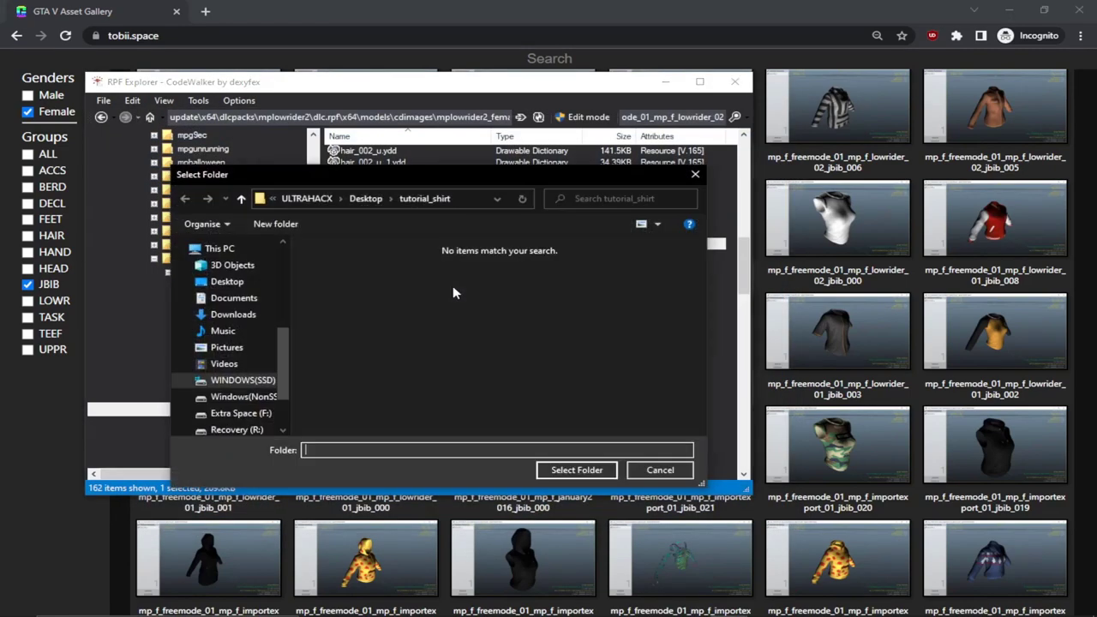
{"action": "left_click", "coordinate": [566, 471]}
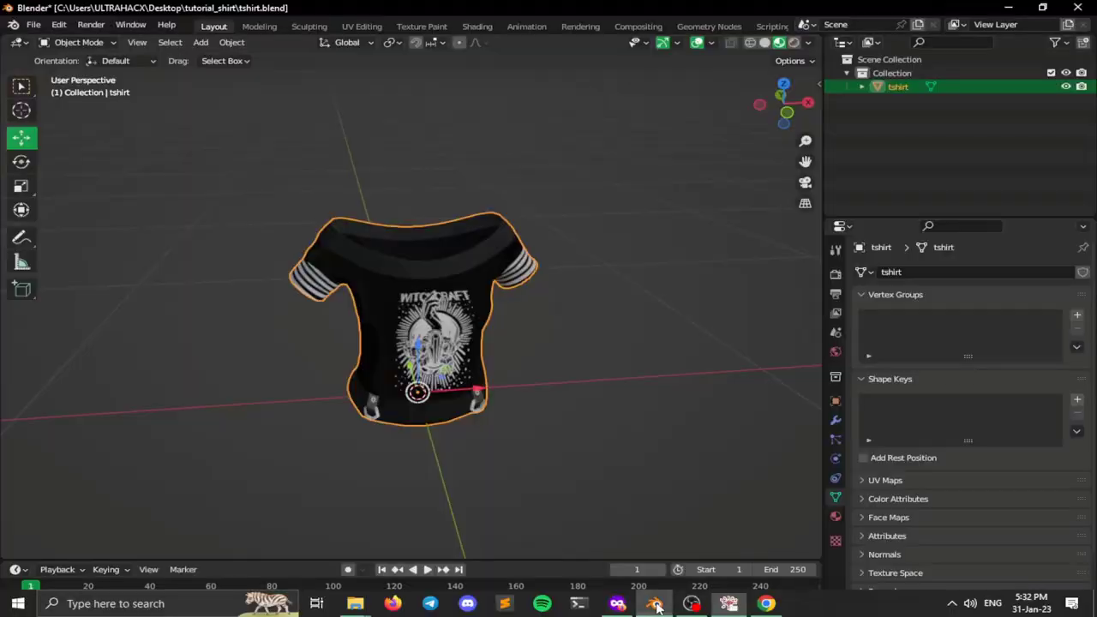
Step: In Blender, import jbib_002_u.ydd.xml from tutorial_shirt with the Sollumz tools and Import External Skeleton enabled
{"action": "middle_click_drag", "start_coordinate": [497, 382], "coordinate": [535, 352]}
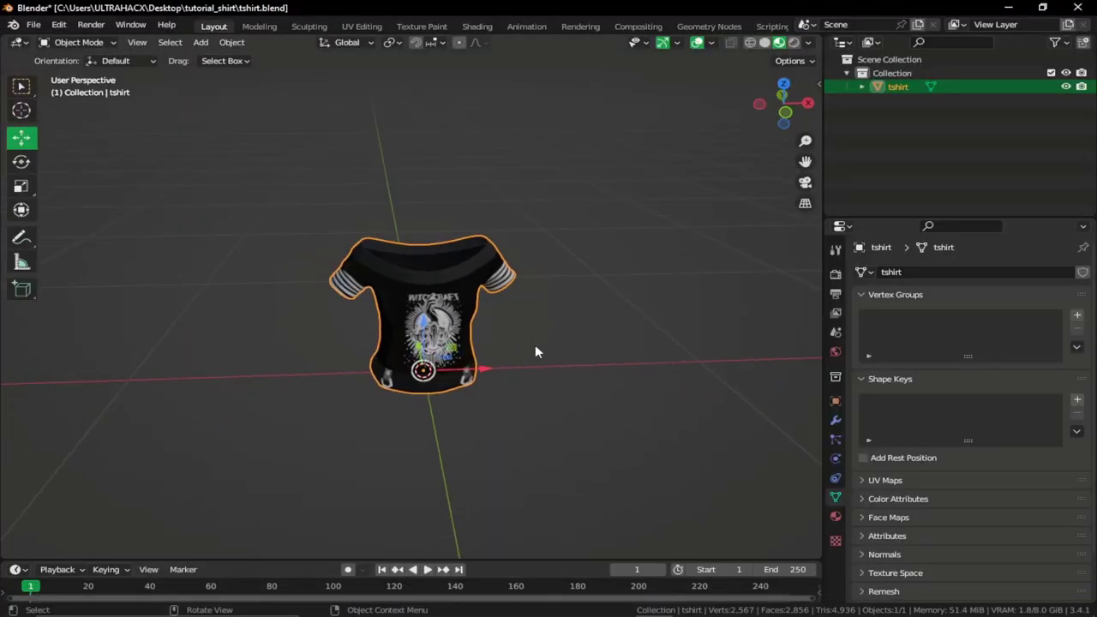
{"action": "key", "text": "n"}
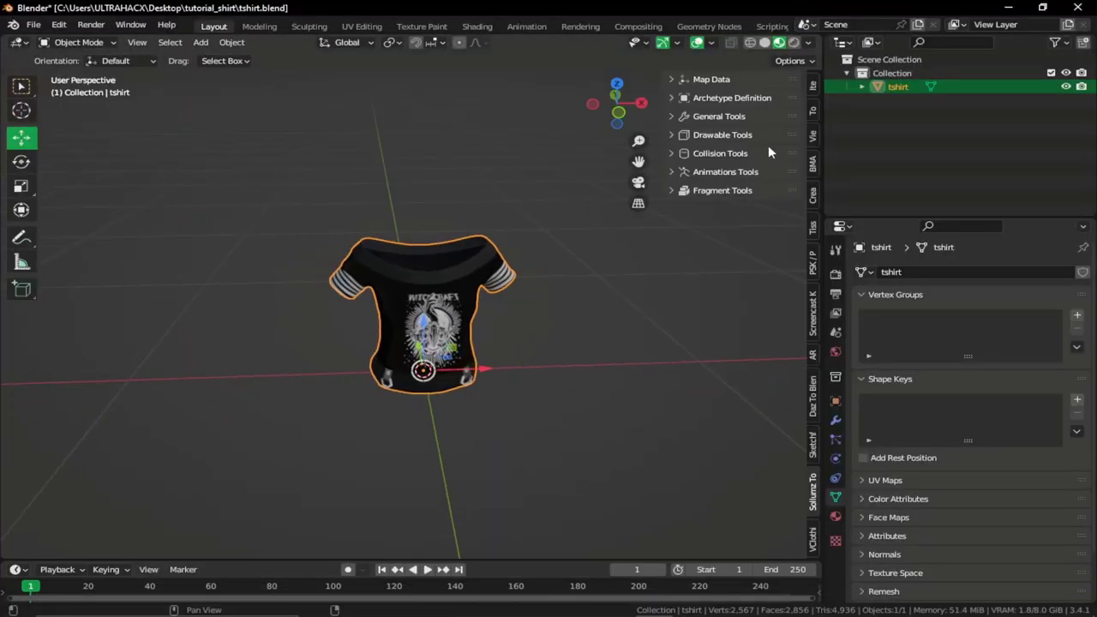
{"action": "left_click", "coordinate": [704, 117]}
{"action": "left_click", "coordinate": [684, 137]}
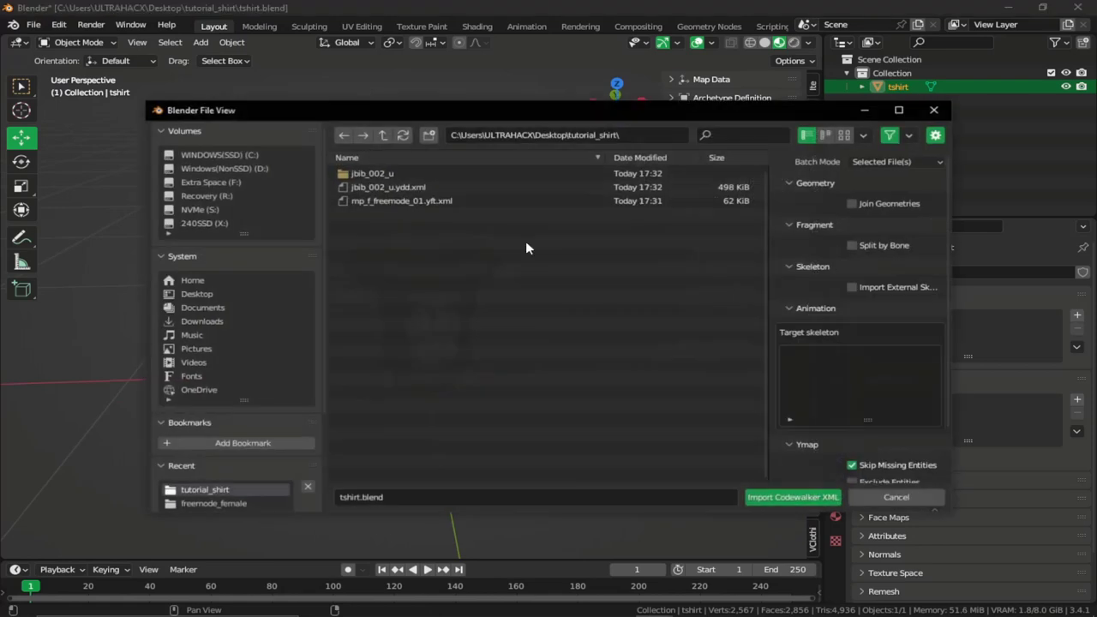
{"action": "left_click", "coordinate": [411, 188]}
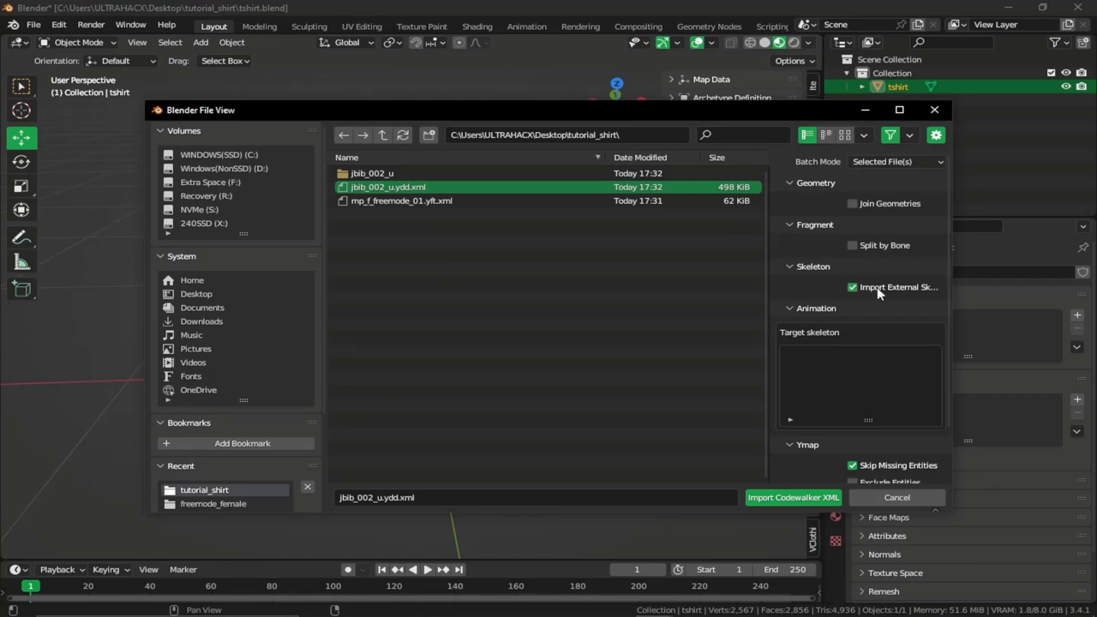
{"action": "left_click", "coordinate": [773, 495]}
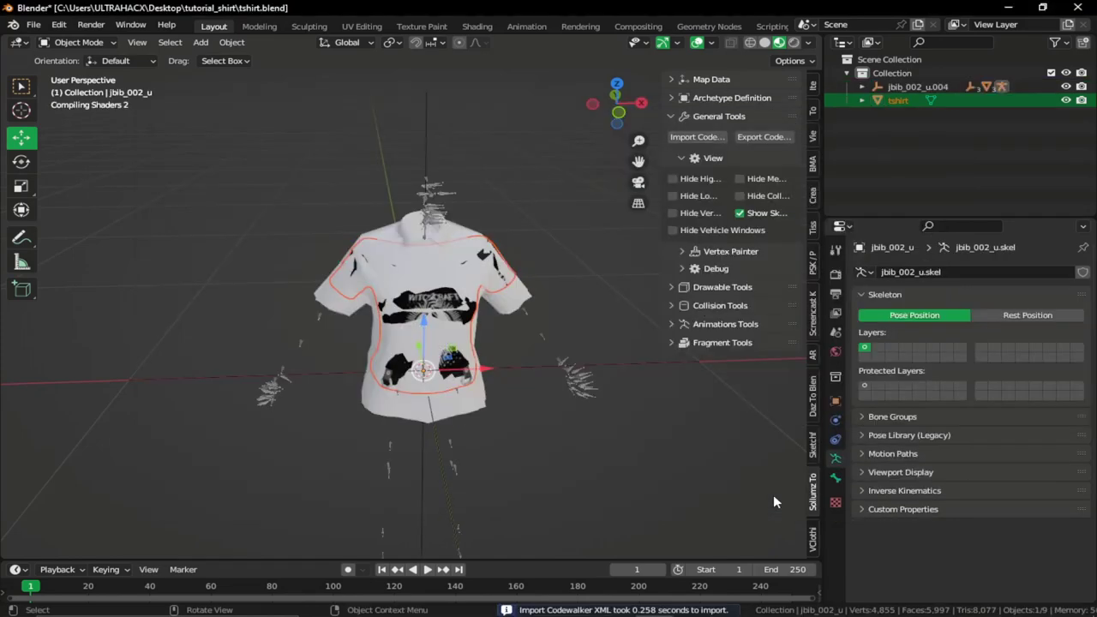
Step: Hide the low and medium LODs of the imported top in the Sollumz view options
{"action": "scroll", "coordinate": [494, 307], "scroll_direction": "up", "scroll_amount": 3}
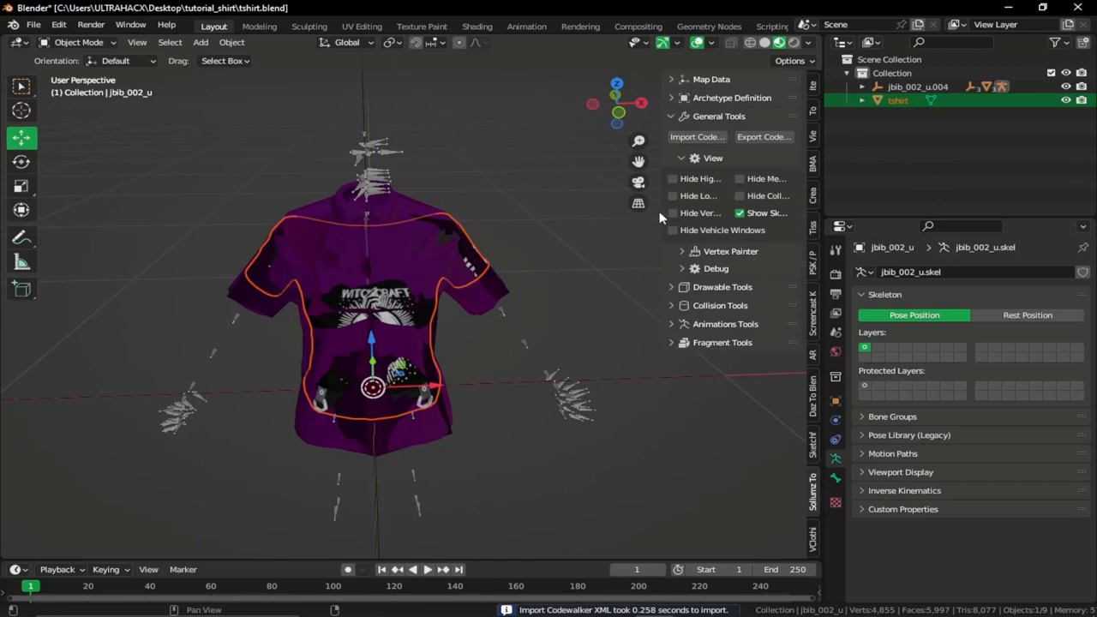
{"action": "left_click_drag", "start_coordinate": [666, 213], "coordinate": [560, 206]}
{"action": "left_click", "coordinate": [581, 195]}
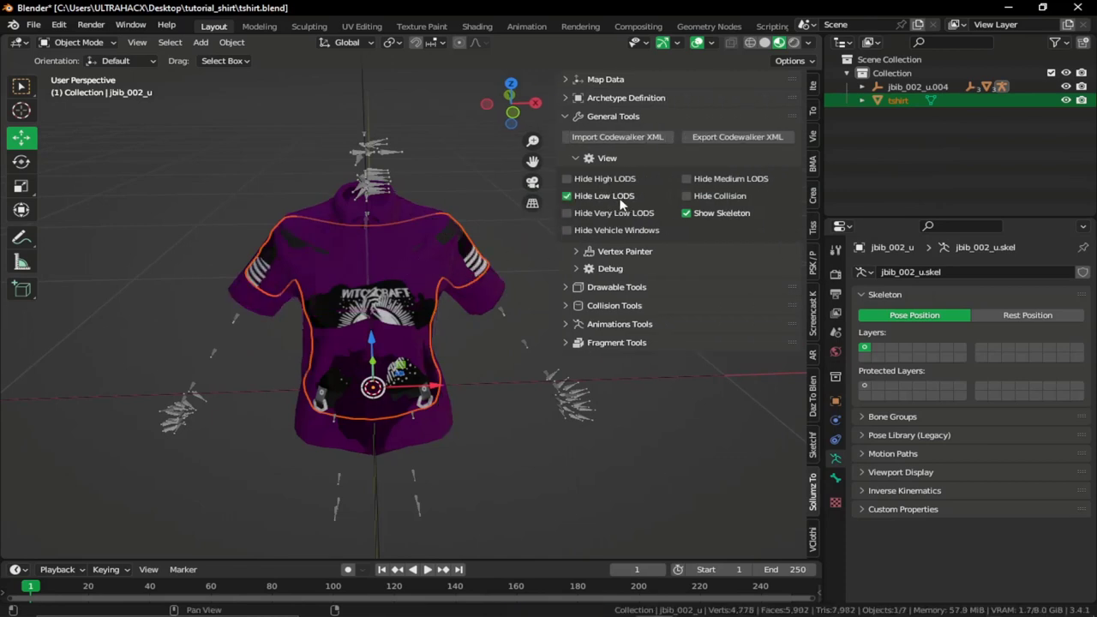
{"action": "left_click", "coordinate": [736, 182]}
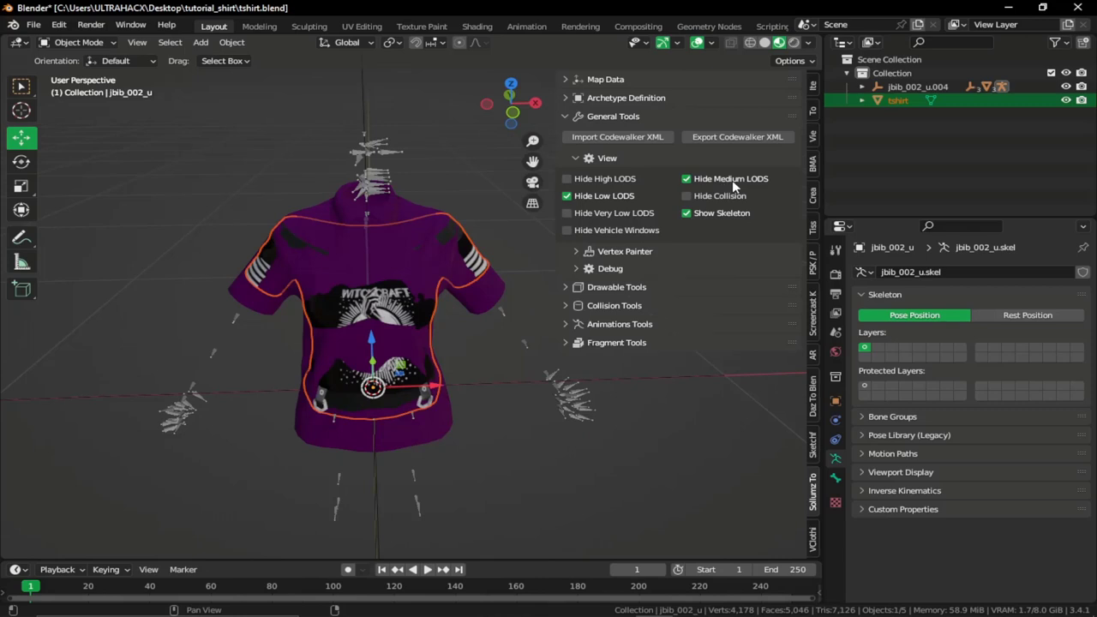
Step: Select the imported stock top and examine its full list of vertex groups
{"action": "left_click", "coordinate": [419, 200]}
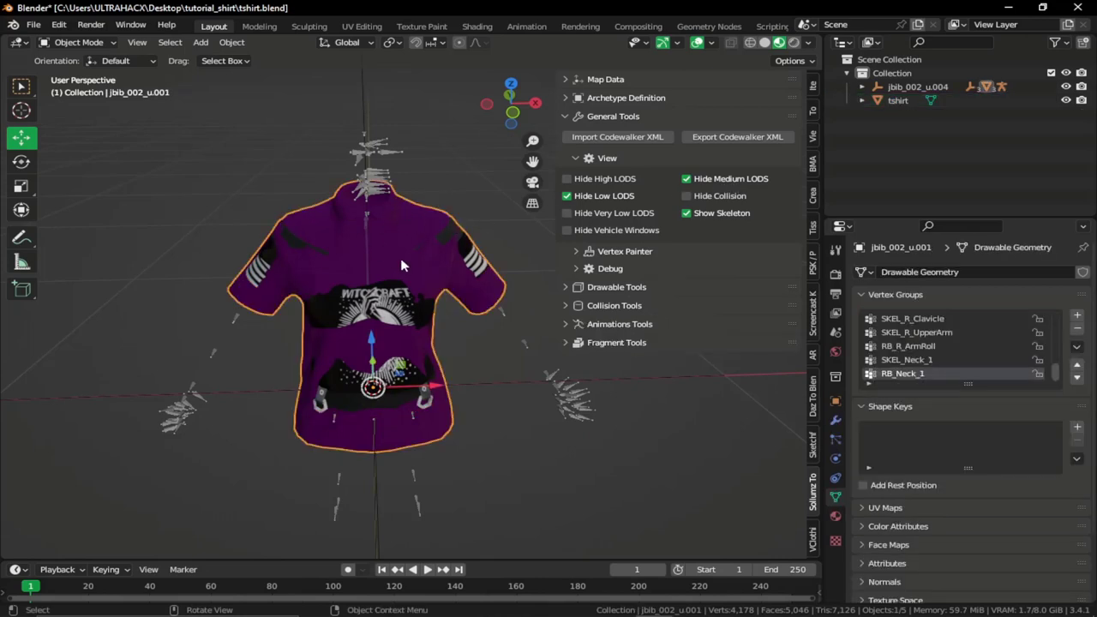
{"action": "middle_click_drag", "start_coordinate": [401, 255], "coordinate": [387, 238], "text": "shift"}
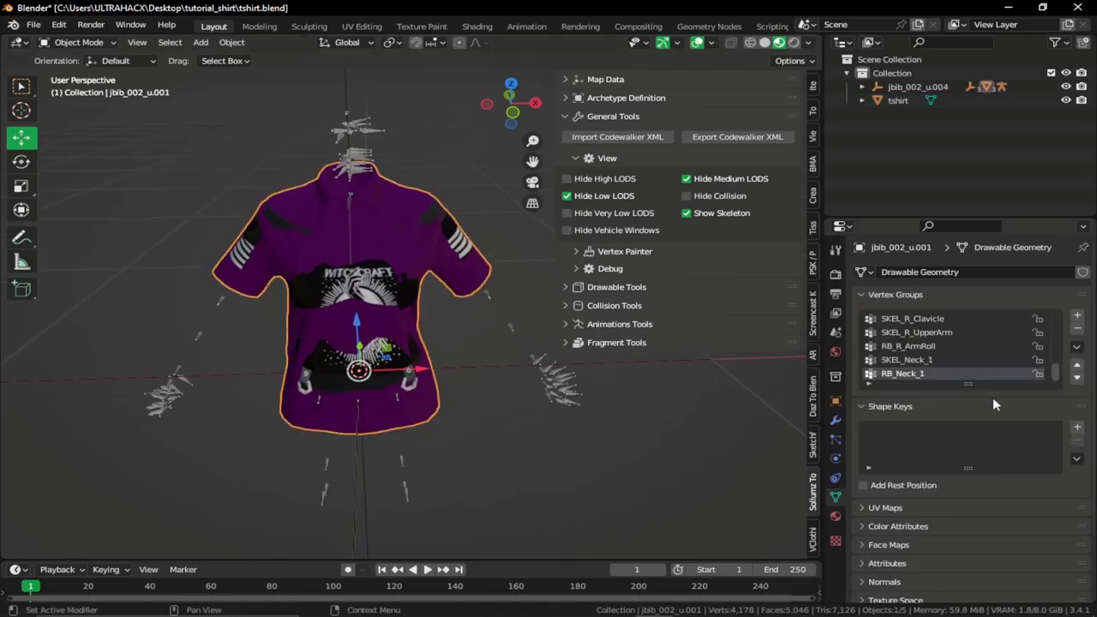
{"action": "left_click_drag", "start_coordinate": [969, 385], "coordinate": [969, 426]}
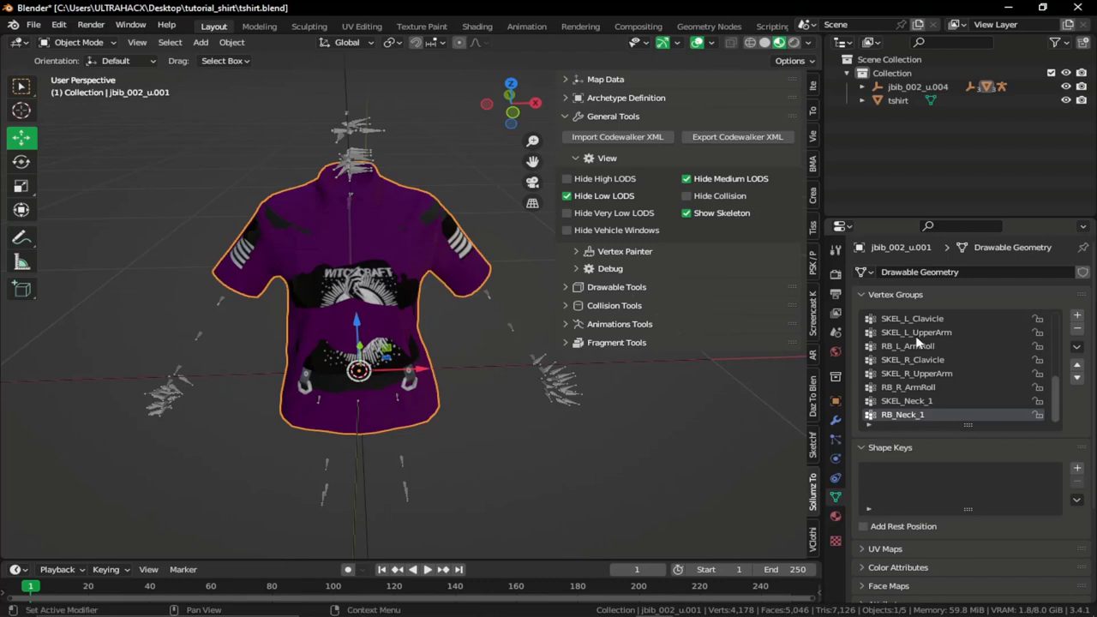
{"action": "scroll", "coordinate": [915, 326], "scroll_direction": "up", "scroll_amount": 1}
{"action": "scroll", "coordinate": [910, 322], "scroll_direction": "up", "scroll_amount": 1}
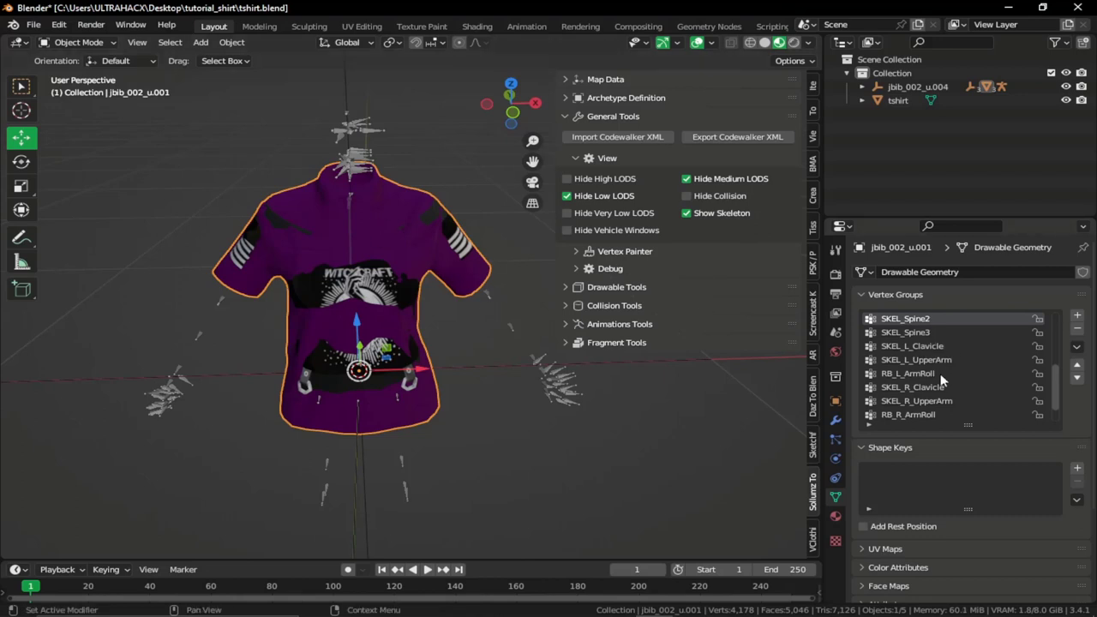
{"action": "scroll", "coordinate": [935, 374], "scroll_direction": "up", "scroll_amount": 5}
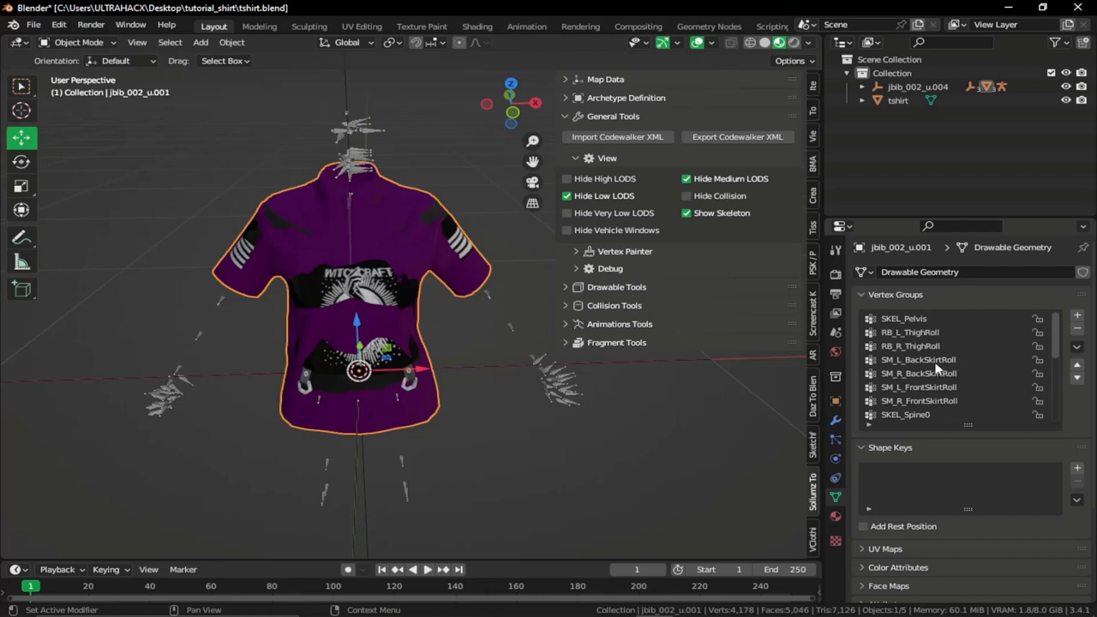
{"action": "scroll", "coordinate": [467, 307], "scroll_direction": "up", "scroll_amount": 3}
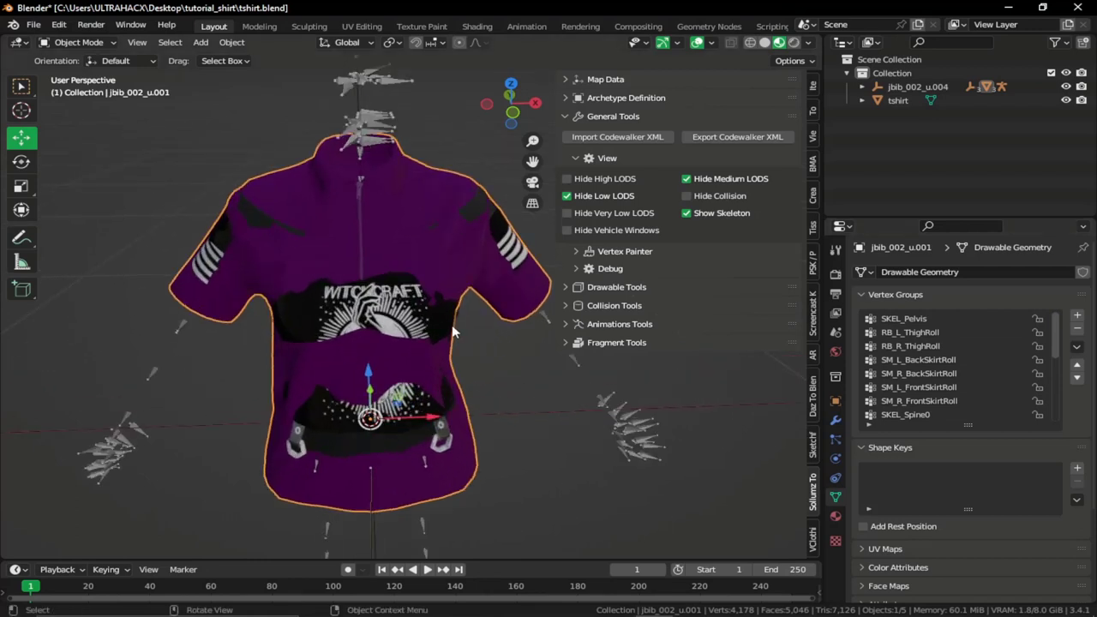
Step: Select the tshirt mesh and inspect its fit against the stock top from several angles
{"action": "middle_click_drag", "start_coordinate": [420, 304], "coordinate": [455, 290]}
{"action": "left_click", "coordinate": [347, 293]}
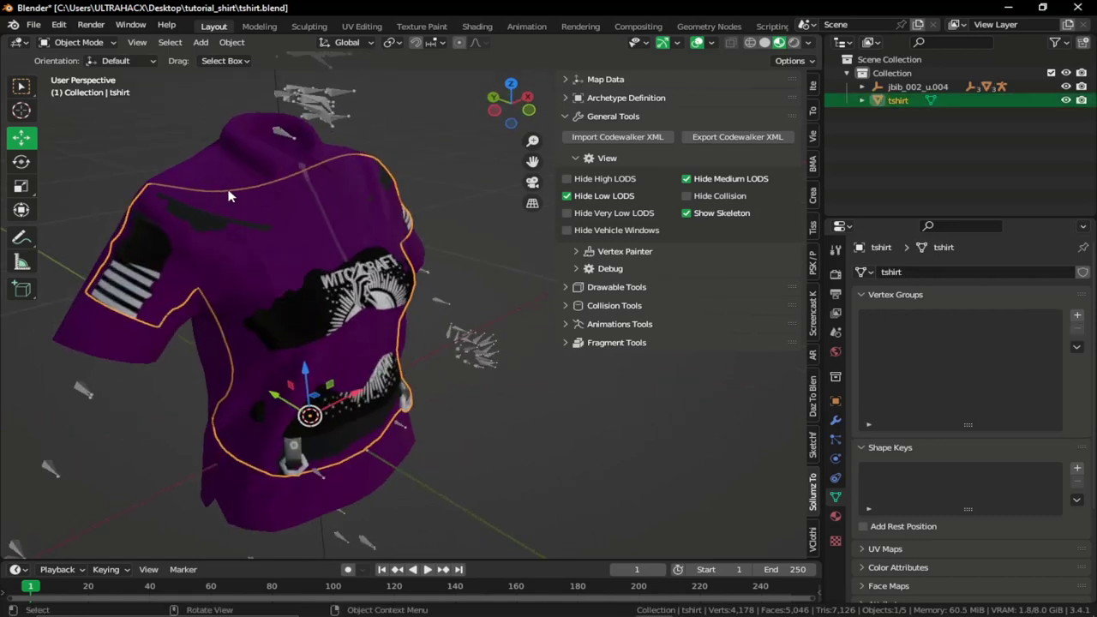
{"action": "middle_click_drag", "start_coordinate": [229, 196], "coordinate": [235, 249]}
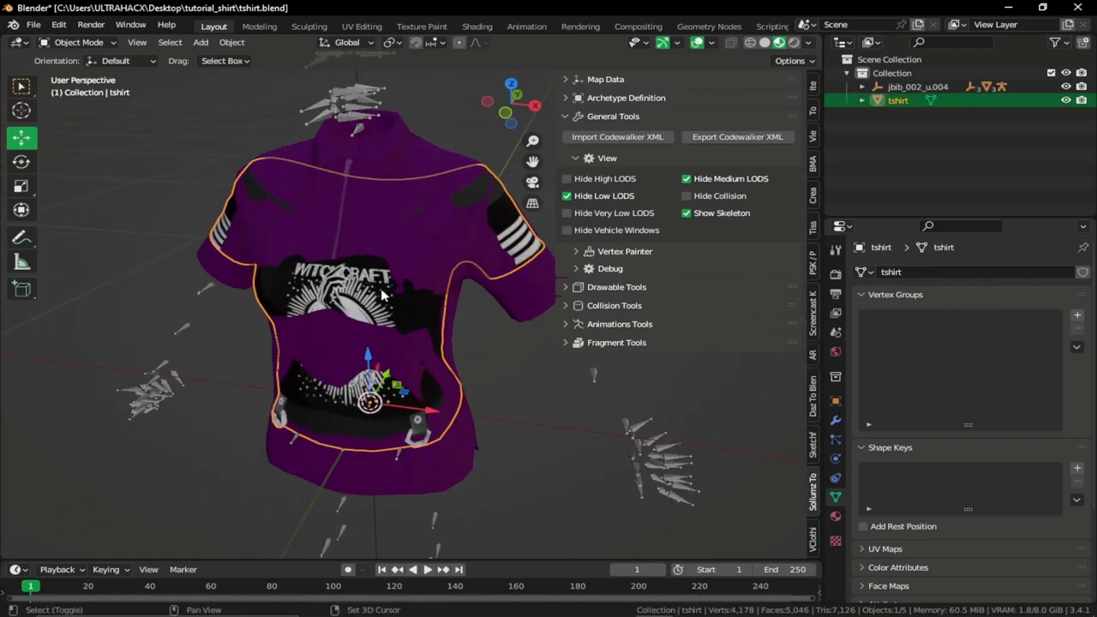
{"action": "middle_click_drag", "start_coordinate": [383, 295], "coordinate": [334, 207]}
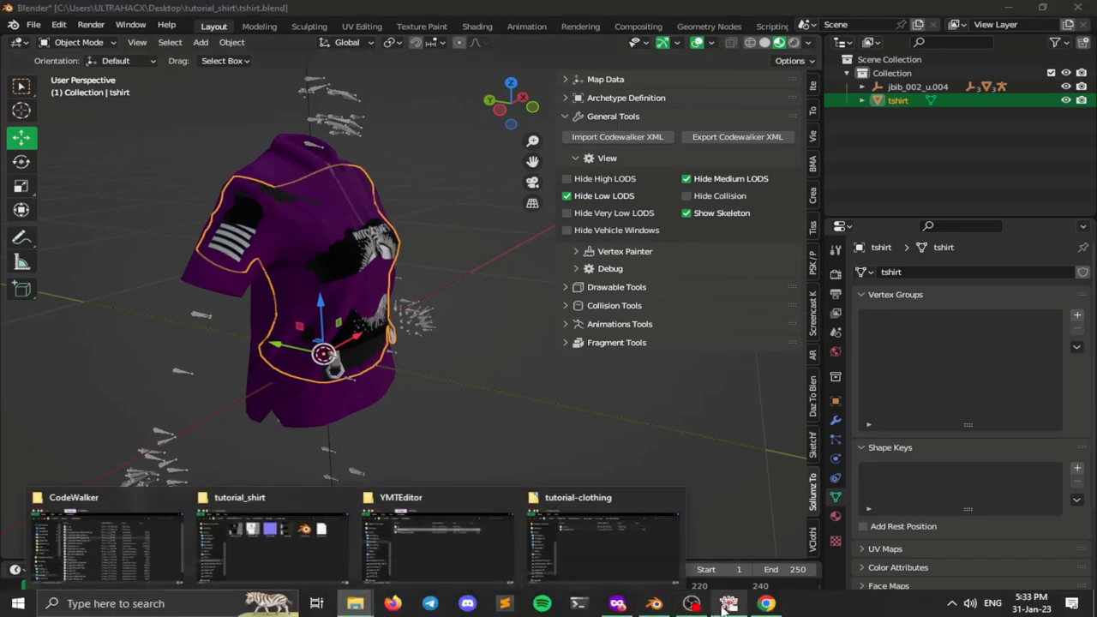
Step: In CodeWalker, search for mp_f_freemode_01.yft, go to its file location and open the mp_f_freemode_01 folder
{"action": "left_click", "coordinate": [728, 603]}
{"action": "double_click", "coordinate": [658, 117]}
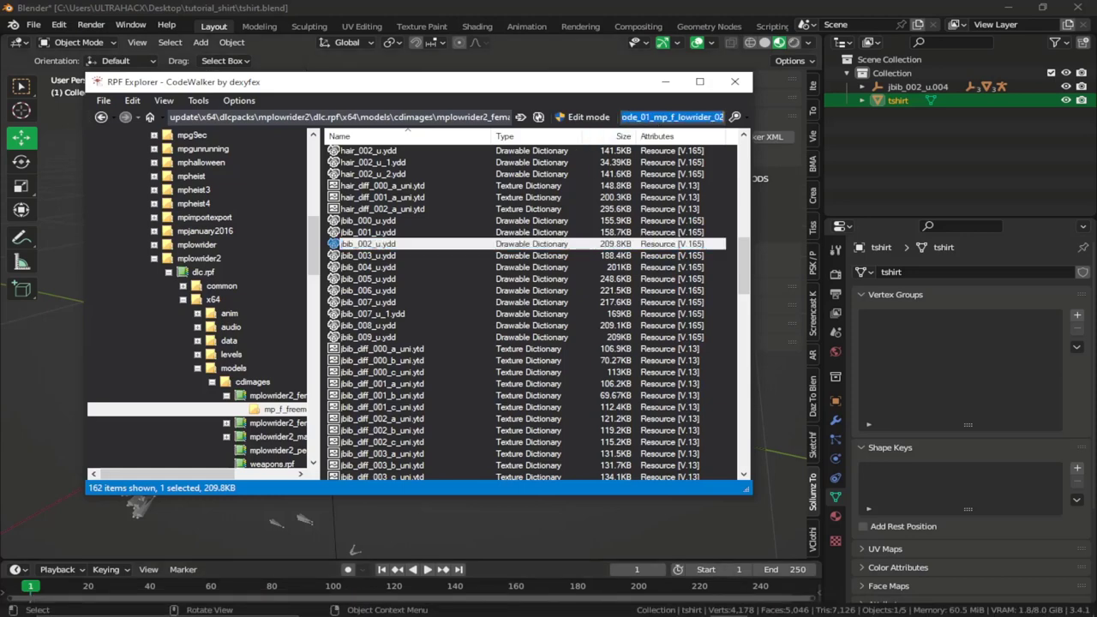
{"action": "type", "text": "mp_f_f"}
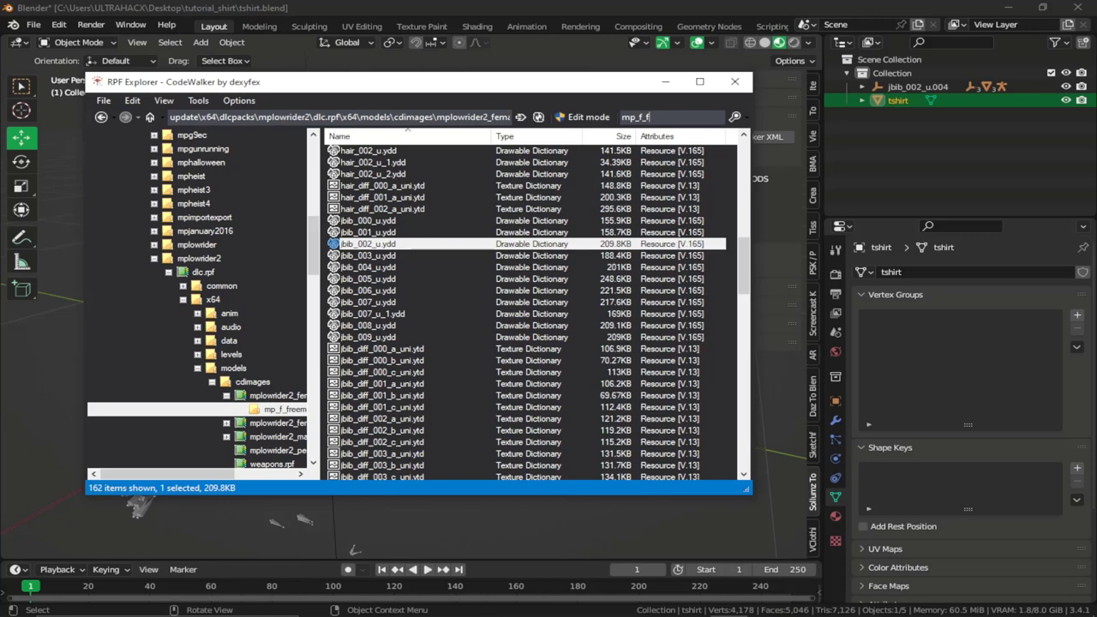
{"action": "type", "text": "reemode_01.yft"}
{"action": "key", "text": "Return"}
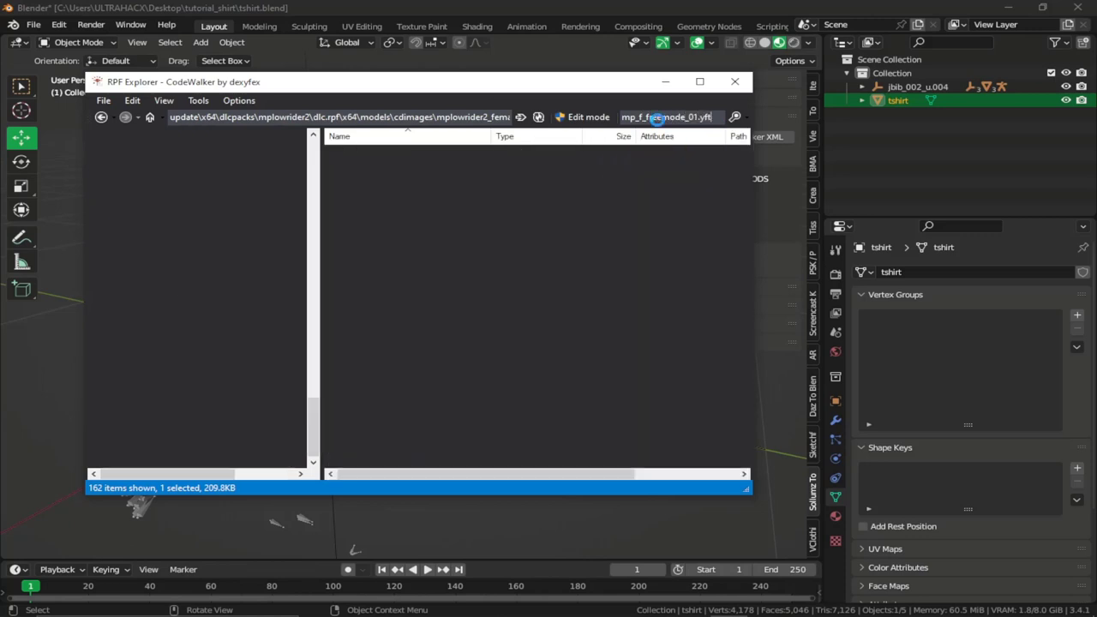
{"action": "left_click", "coordinate": [448, 152]}
{"action": "right_click", "coordinate": [431, 149]}
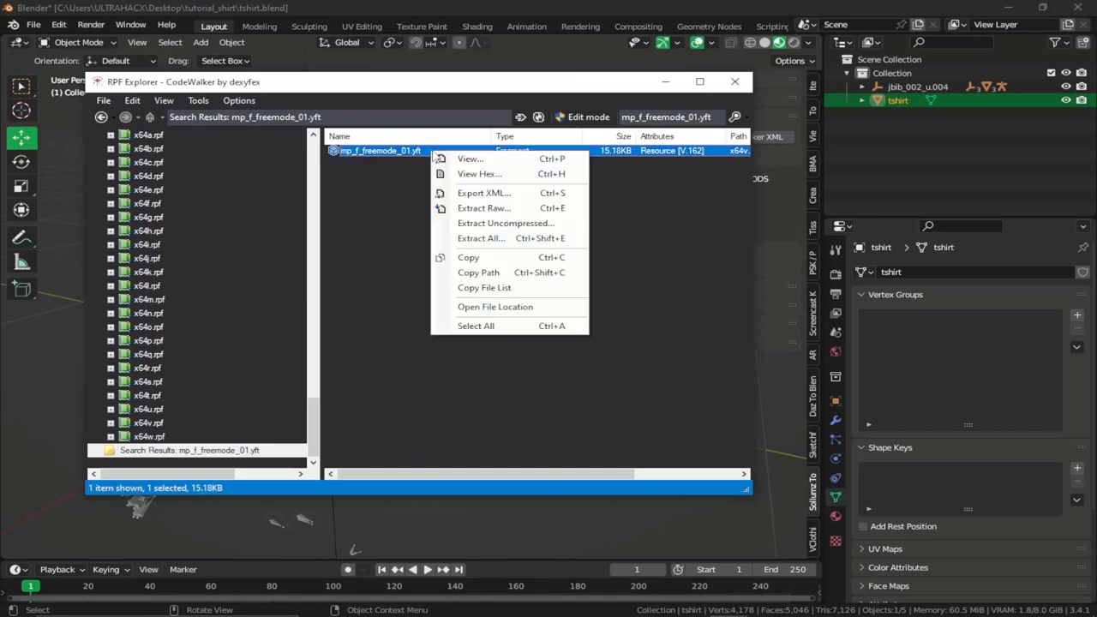
{"action": "left_click", "coordinate": [485, 310]}
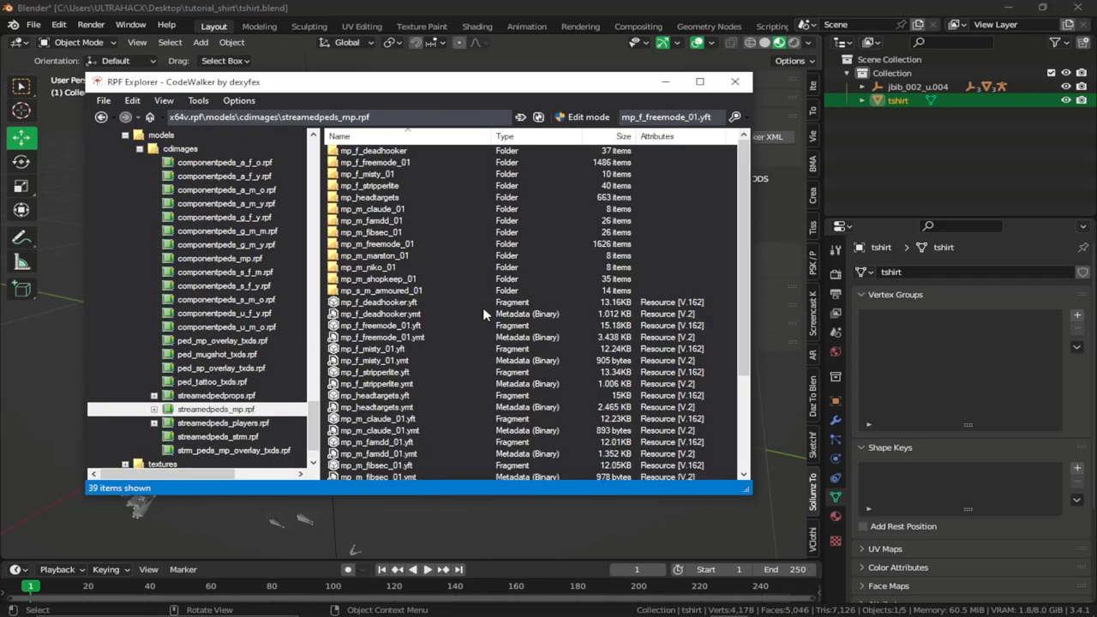
{"action": "double_click", "coordinate": [394, 163]}
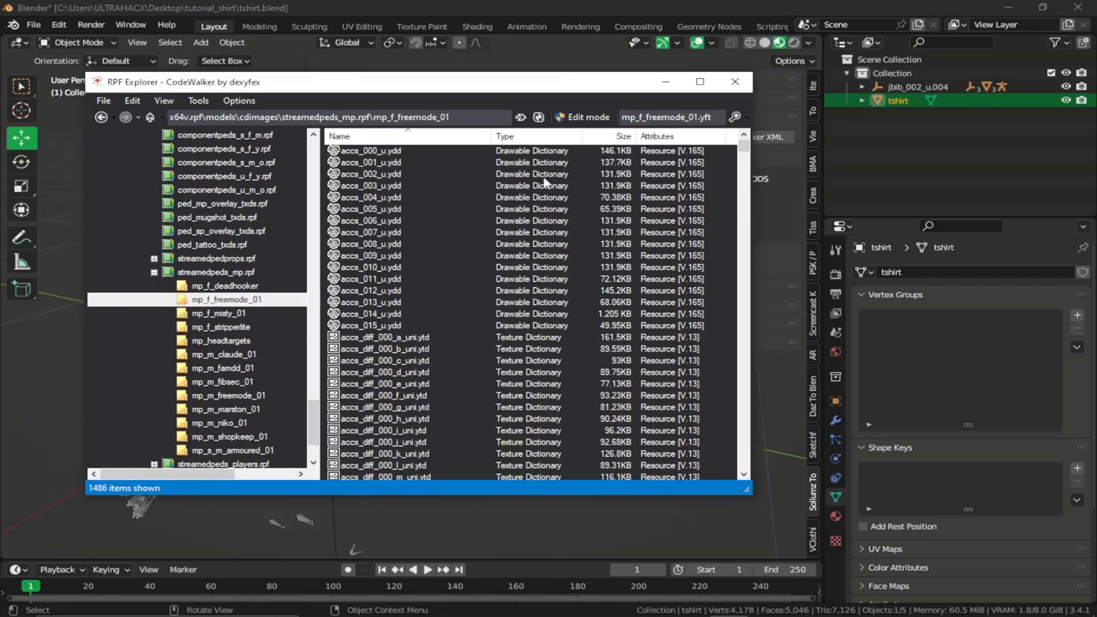
Step: Find lowr_000_r.ydd in the folder and preview the trousers model
{"action": "left_click_drag", "start_coordinate": [743, 149], "coordinate": [760, 354]}
{"action": "scroll", "coordinate": [396, 265], "scroll_direction": "up", "scroll_amount": 10}
{"action": "double_click", "coordinate": [407, 290]}
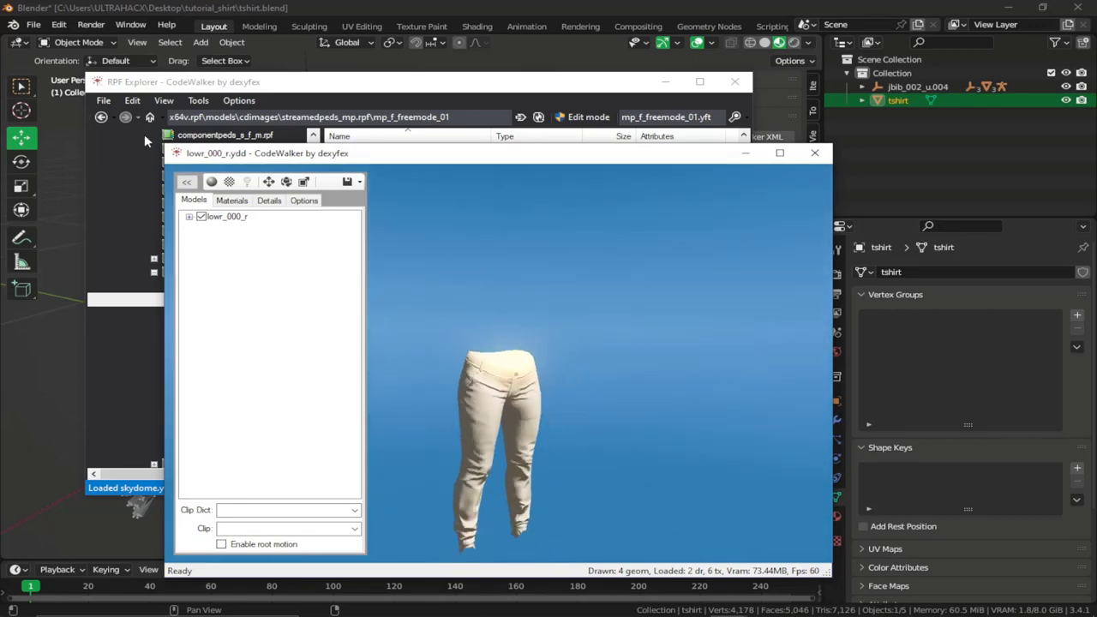
{"action": "left_click", "coordinate": [814, 152]}
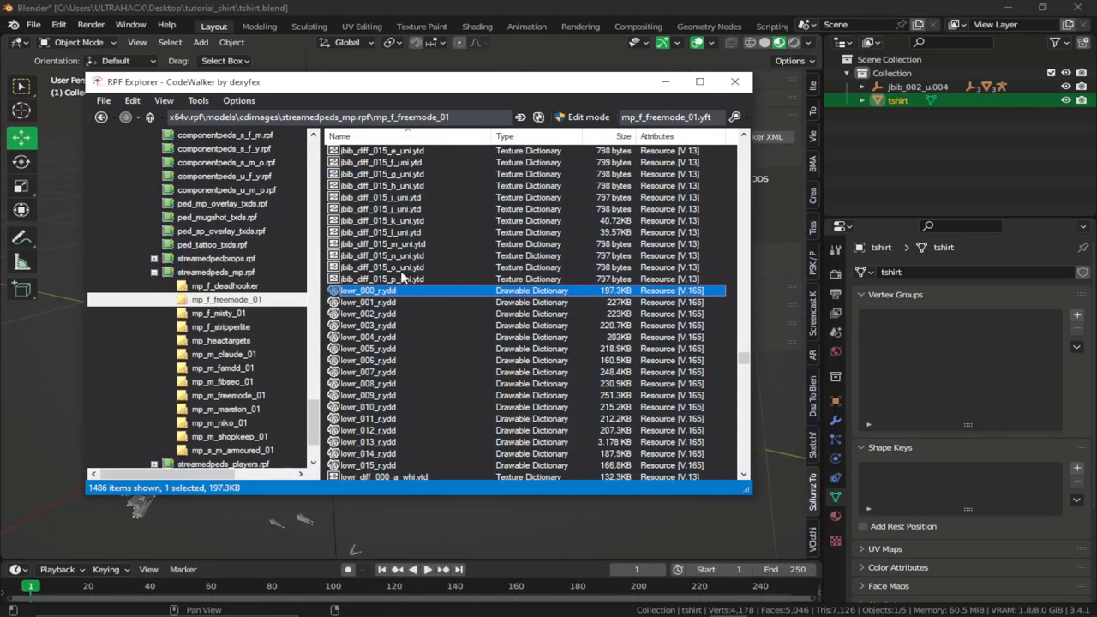
Step: Export lowr_000_r.ydd as XML into the tutorial_shirt folder
{"action": "right_click", "coordinate": [401, 294]}
{"action": "left_click", "coordinate": [444, 335]}
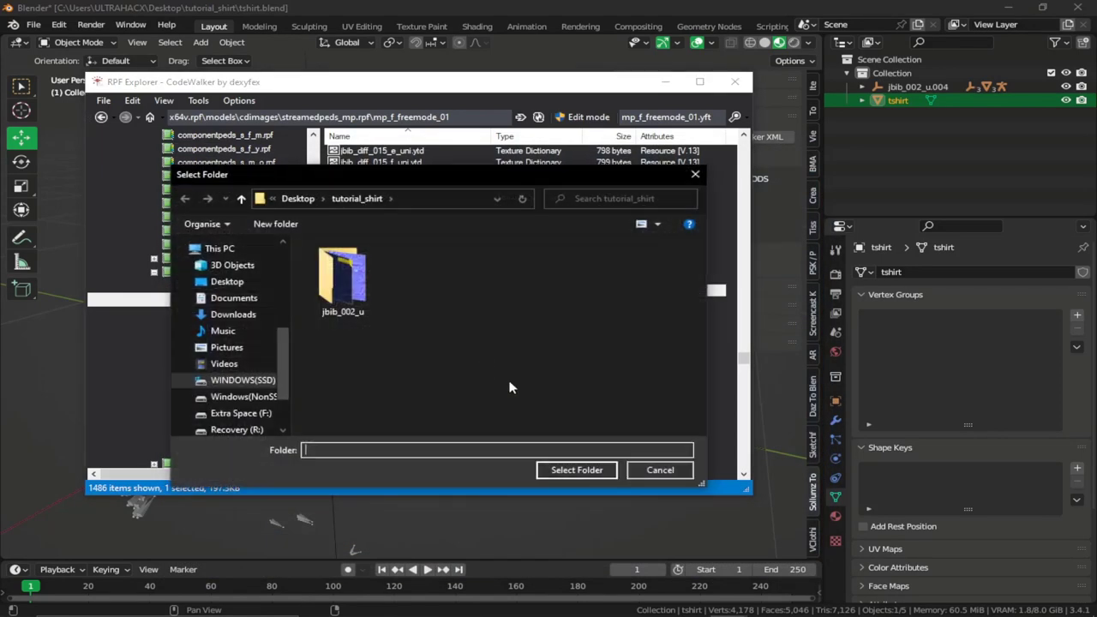
{"action": "left_click", "coordinate": [576, 468]}
Step: Switch to Blender and import the trousers lowr_000_r.ydd.xml from the tutorial_shirt folder as Codewalker XML
{"action": "left_click", "coordinate": [616, 7]}
{"action": "left_click", "coordinate": [619, 139]}
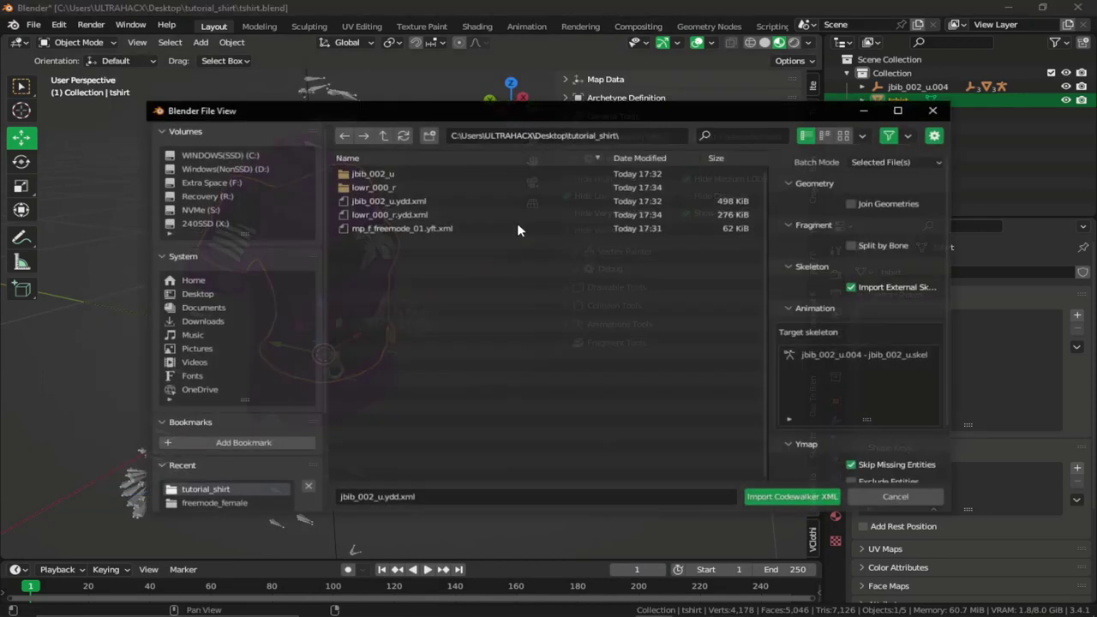
{"action": "left_click", "coordinate": [399, 215]}
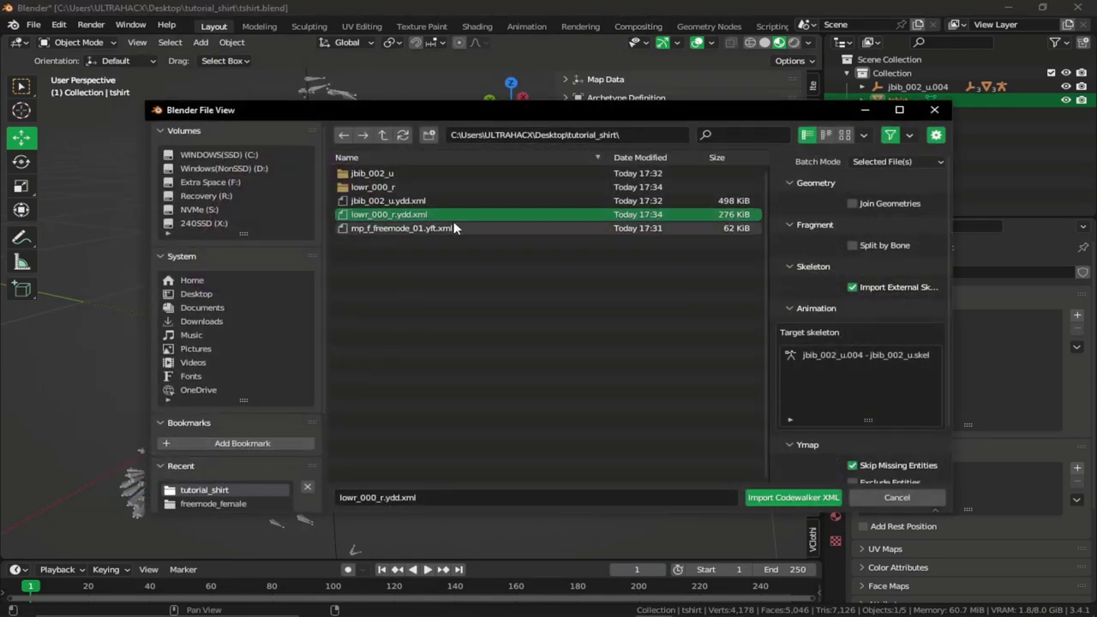
{"action": "left_click", "coordinate": [794, 498]}
{"action": "scroll", "coordinate": [543, 402], "scroll_direction": "down", "scroll_amount": 3}
{"action": "middle_click_drag", "start_coordinate": [502, 360], "coordinate": [492, 320], "text": "shift"}
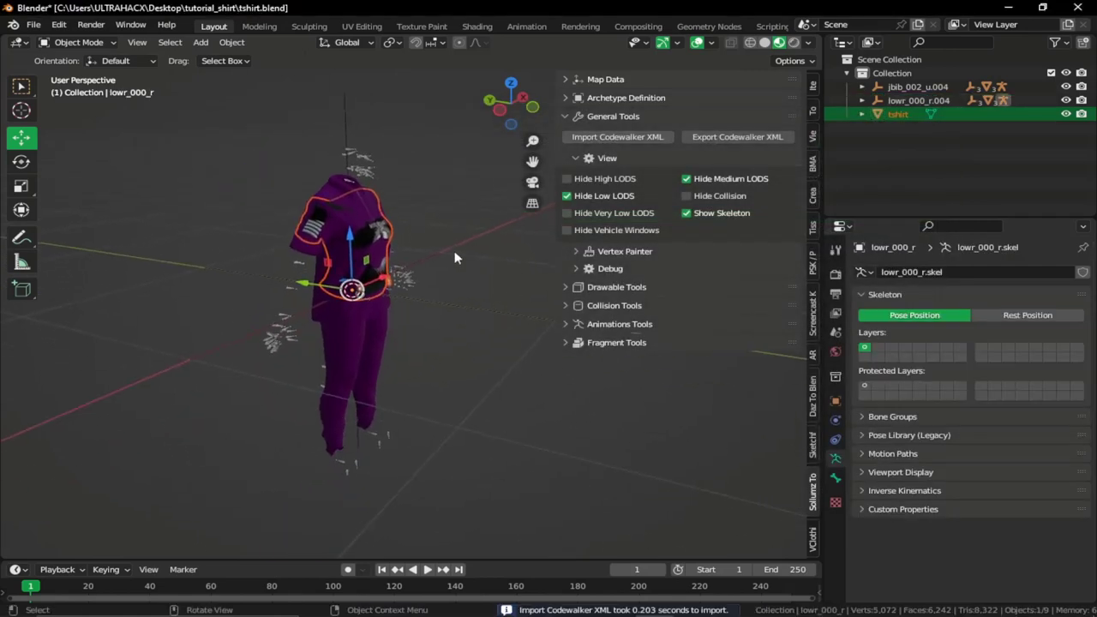
Step: Select the tshirt and examine how it and the stock top overlap the trousers around the waist and hips
{"action": "scroll", "coordinate": [455, 257], "scroll_direction": "up", "scroll_amount": 3}
{"action": "middle_click_drag", "start_coordinate": [455, 257], "coordinate": [352, 192]}
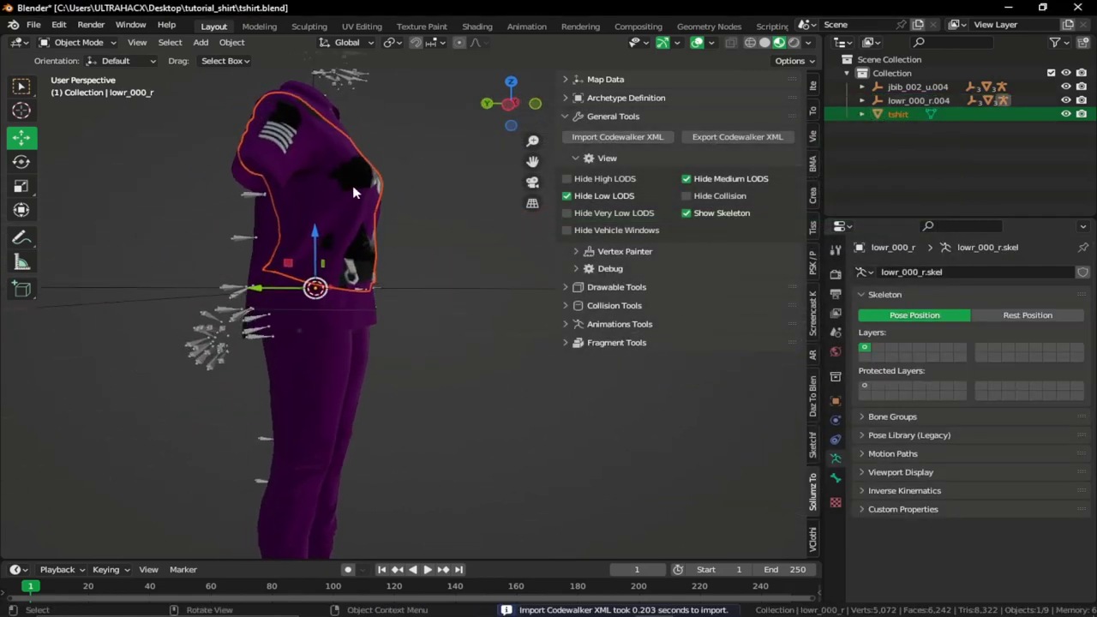
{"action": "left_click", "coordinate": [273, 132]}
{"action": "scroll", "coordinate": [286, 135], "scroll_direction": "up", "scroll_amount": 2}
{"action": "middle_click_drag", "start_coordinate": [286, 134], "coordinate": [415, 167]}
{"action": "scroll", "coordinate": [309, 349], "scroll_direction": "down", "scroll_amount": 2}
{"action": "middle_click_drag", "start_coordinate": [316, 343], "coordinate": [133, 292]}
{"action": "scroll", "coordinate": [286, 328], "scroll_direction": "up", "scroll_amount": 3}
{"action": "middle_click_drag", "start_coordinate": [386, 318], "coordinate": [185, 347], "text": "shift"}
{"action": "scroll", "coordinate": [309, 294], "scroll_direction": "up", "scroll_amount": 1}
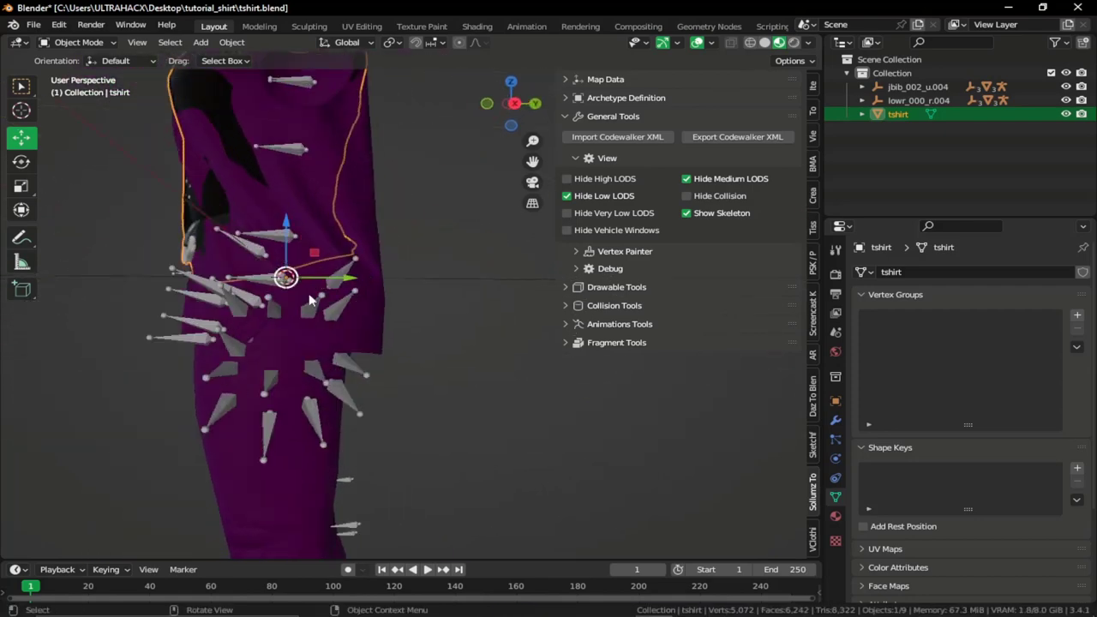
{"action": "middle_click_drag", "start_coordinate": [308, 293], "coordinate": [325, 275]}
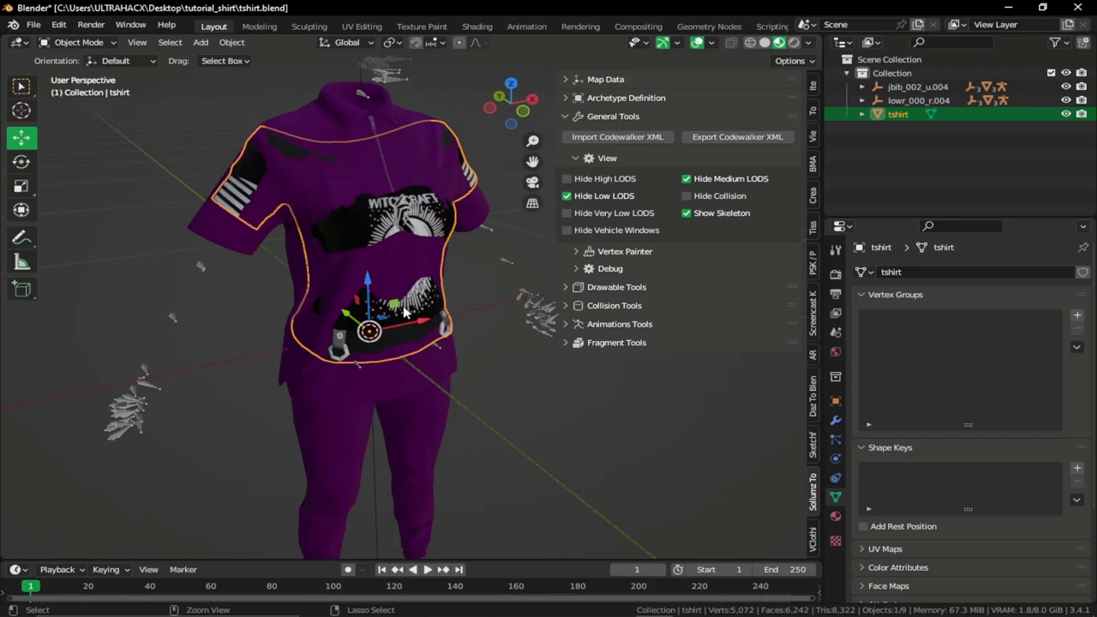
Step: Undo the tshirt selection and the import of the lowr_000_r trousers
{"action": "key", "text": "ctrl+z"}
{"action": "key", "text": "ctrl+z"}
{"action": "key", "text": "ctrl+z"}
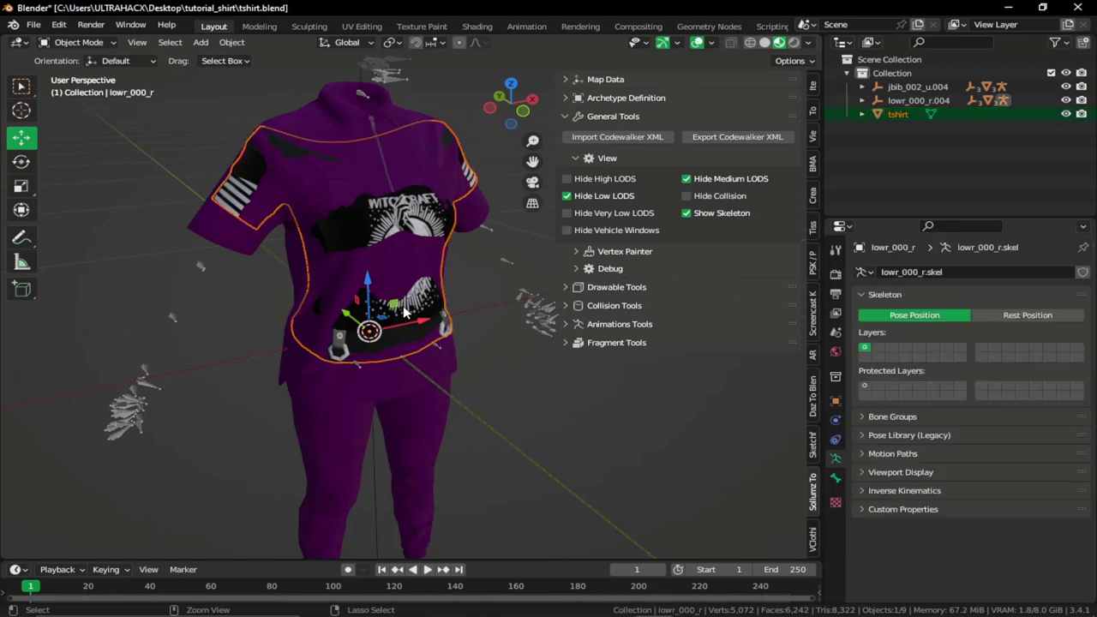
{"action": "scroll", "coordinate": [405, 311], "scroll_direction": "down", "scroll_amount": 4}
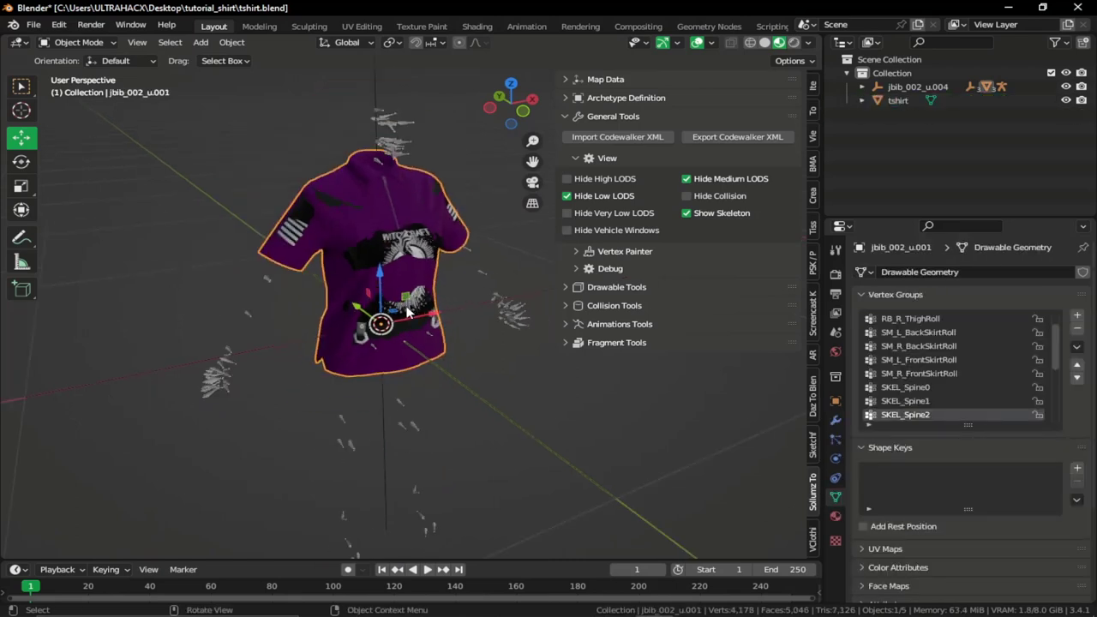
Step: Select the tshirt from the front view, add an empty vertex group to it and remove that group again
{"action": "middle_click_drag", "start_coordinate": [436, 284], "coordinate": [397, 276]}
{"action": "left_click", "coordinate": [516, 109]}
{"action": "scroll", "coordinate": [450, 243], "scroll_direction": "up", "scroll_amount": 4}
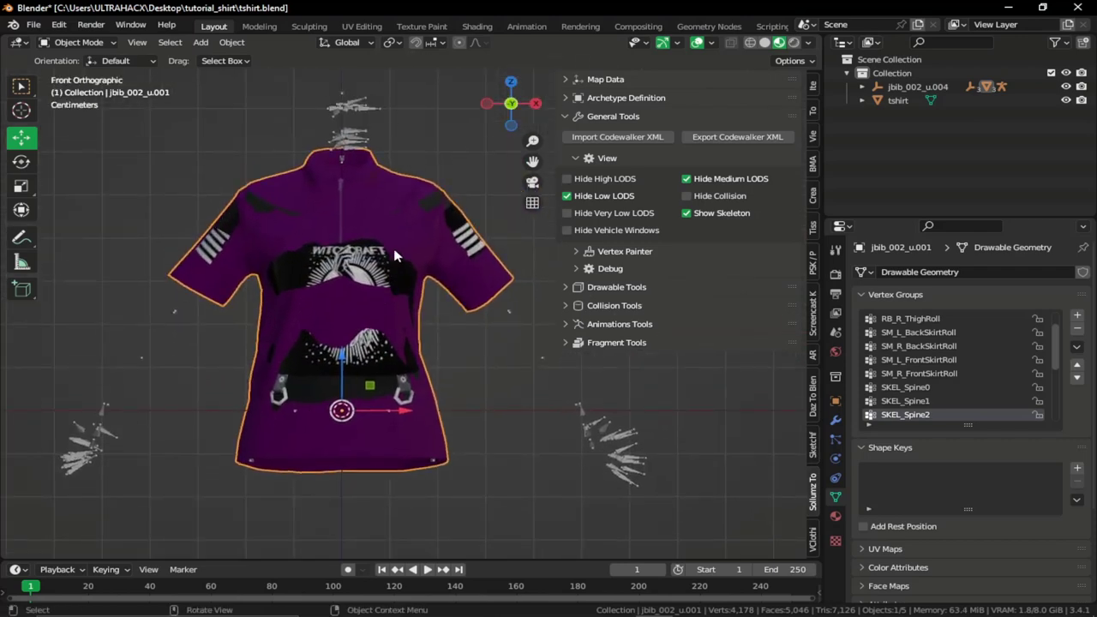
{"action": "left_click", "coordinate": [388, 265]}
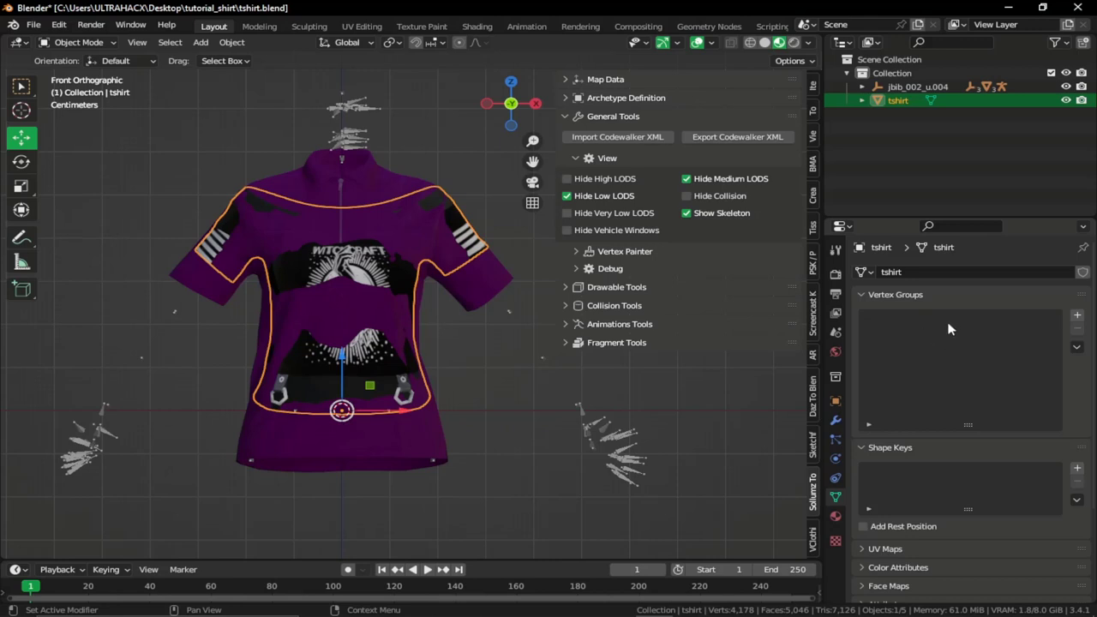
{"action": "left_click", "coordinate": [1077, 315]}
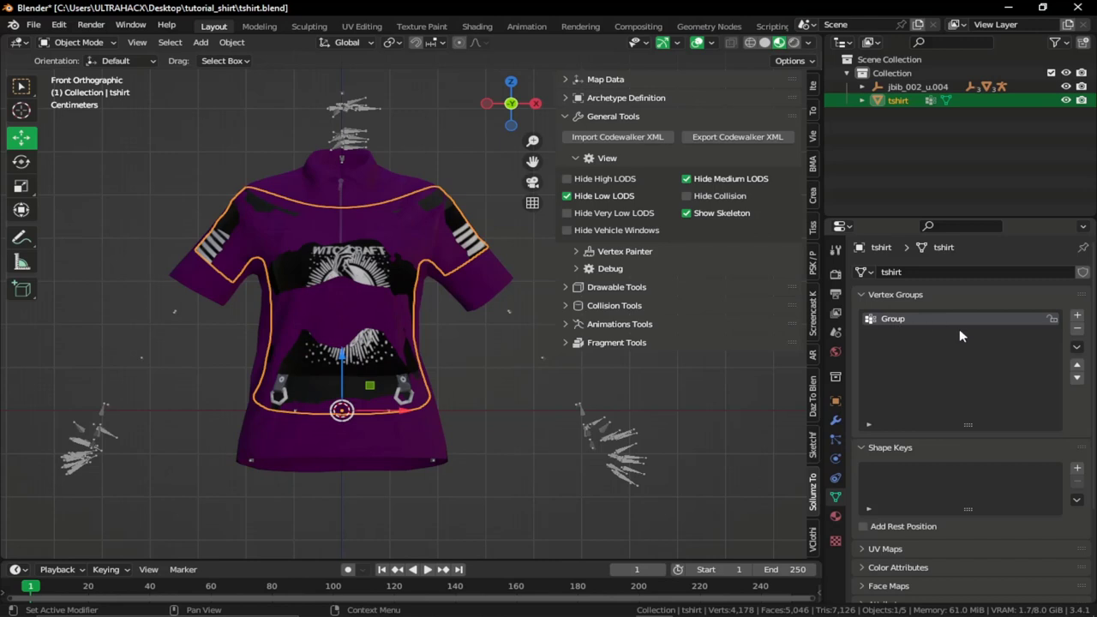
{"action": "left_click", "coordinate": [1077, 328]}
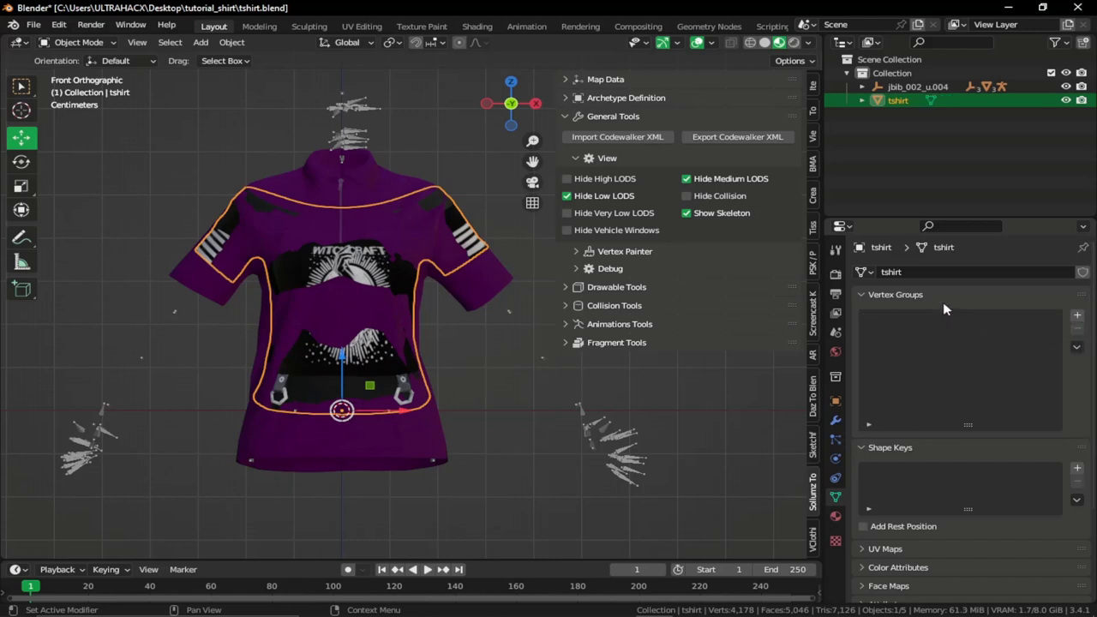
Step: Select the stock top, add the tshirt to the selection as the active object, and enter Weight Paint mode
{"action": "scroll", "coordinate": [430, 311], "scroll_direction": "down", "scroll_amount": 2}
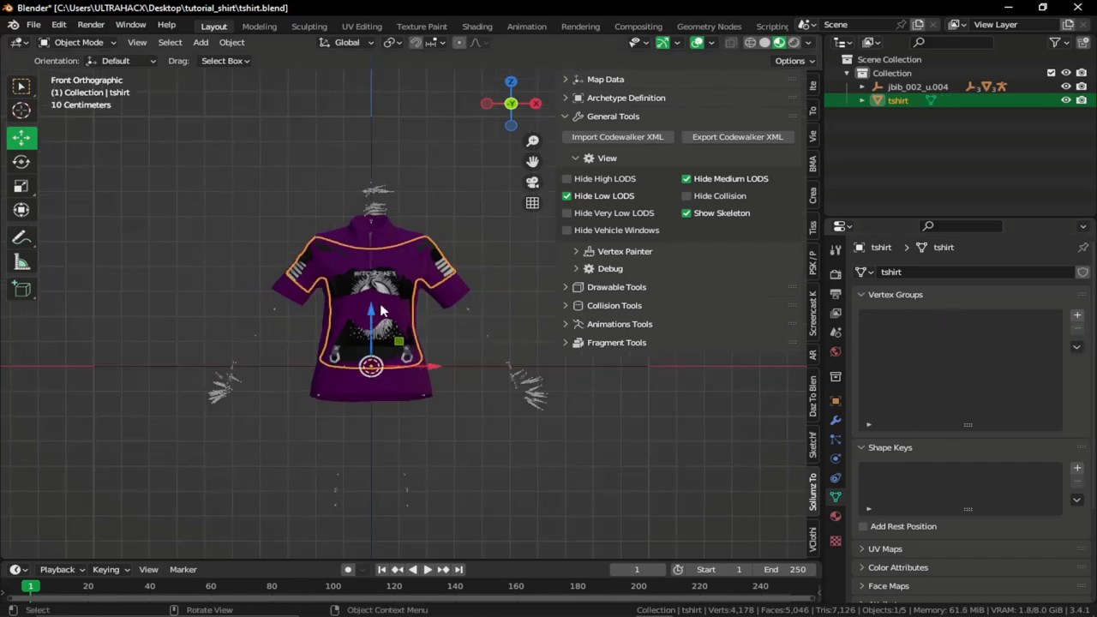
{"action": "scroll", "coordinate": [380, 302], "scroll_direction": "up", "scroll_amount": 2}
{"action": "middle_click_drag", "start_coordinate": [379, 303], "coordinate": [442, 349]}
{"action": "scroll", "coordinate": [360, 250], "scroll_direction": "up", "scroll_amount": 2}
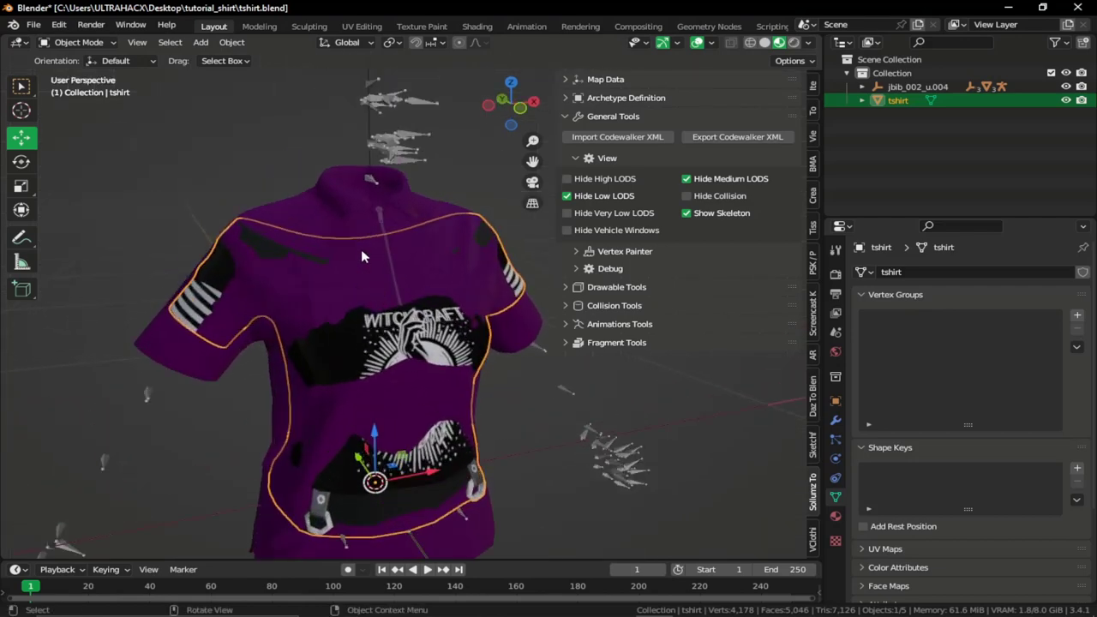
{"action": "left_click", "coordinate": [342, 192]}
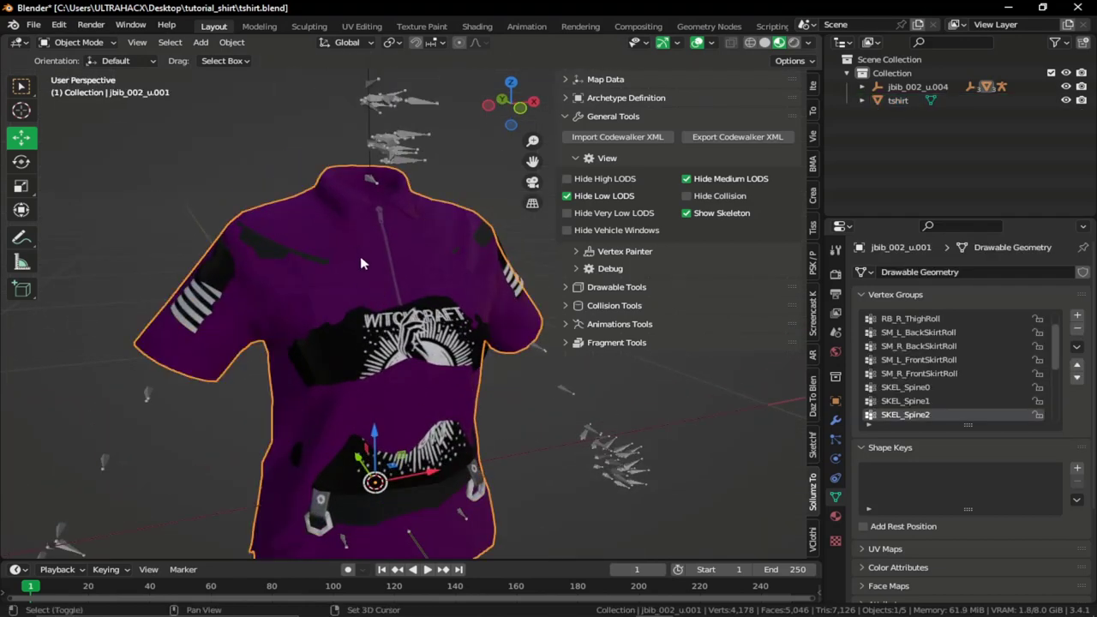
{"action": "left_click", "coordinate": [401, 342], "text": "shift"}
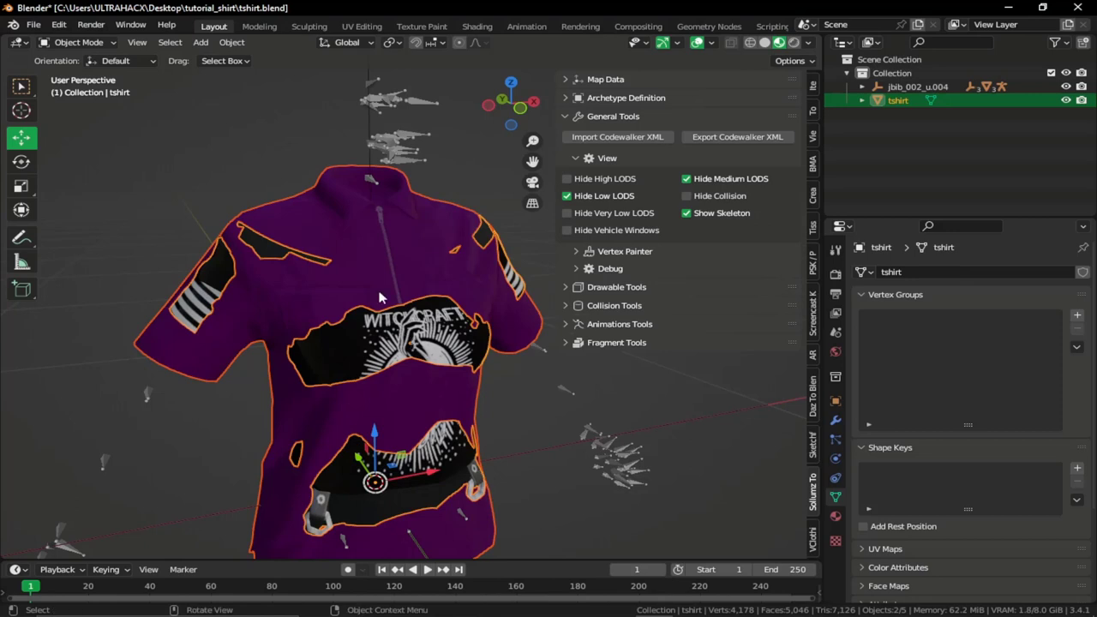
{"action": "left_click", "coordinate": [77, 42]}
{"action": "left_click", "coordinate": [80, 120]}
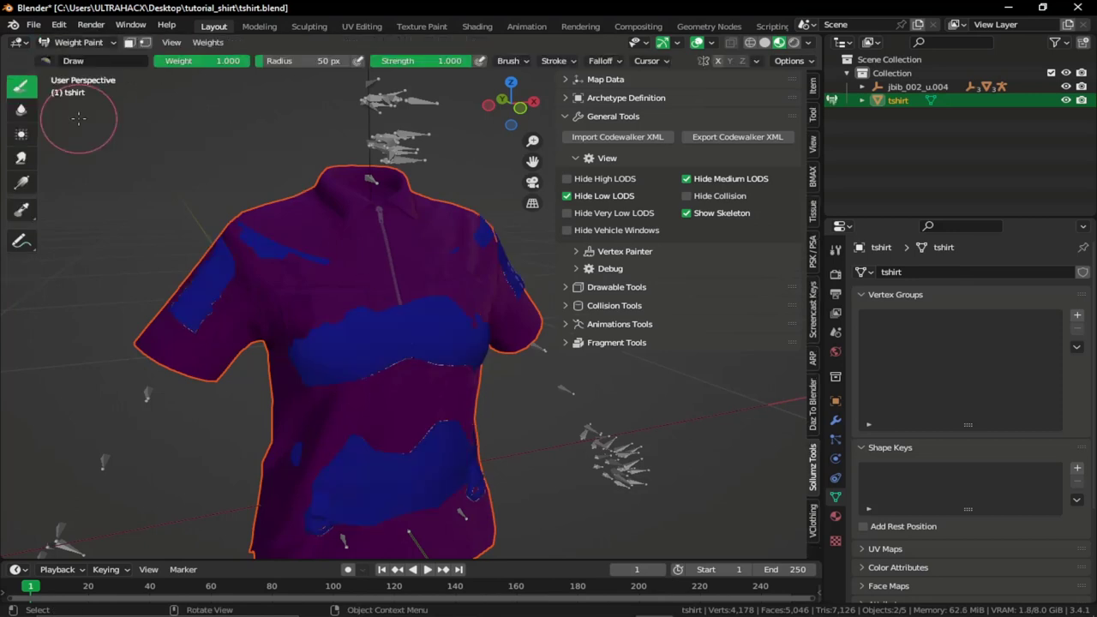
Step: Transfer the weights from the stock top to the tshirt with Source Layers Selection set to By Name
{"action": "left_click", "coordinate": [210, 45]}
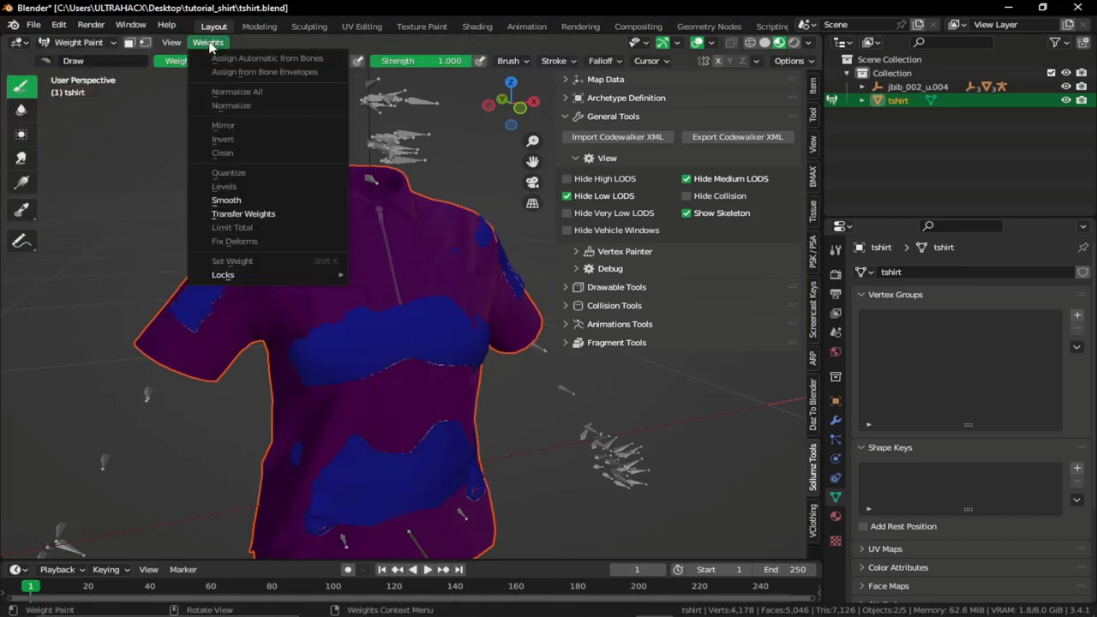
{"action": "left_click", "coordinate": [247, 216]}
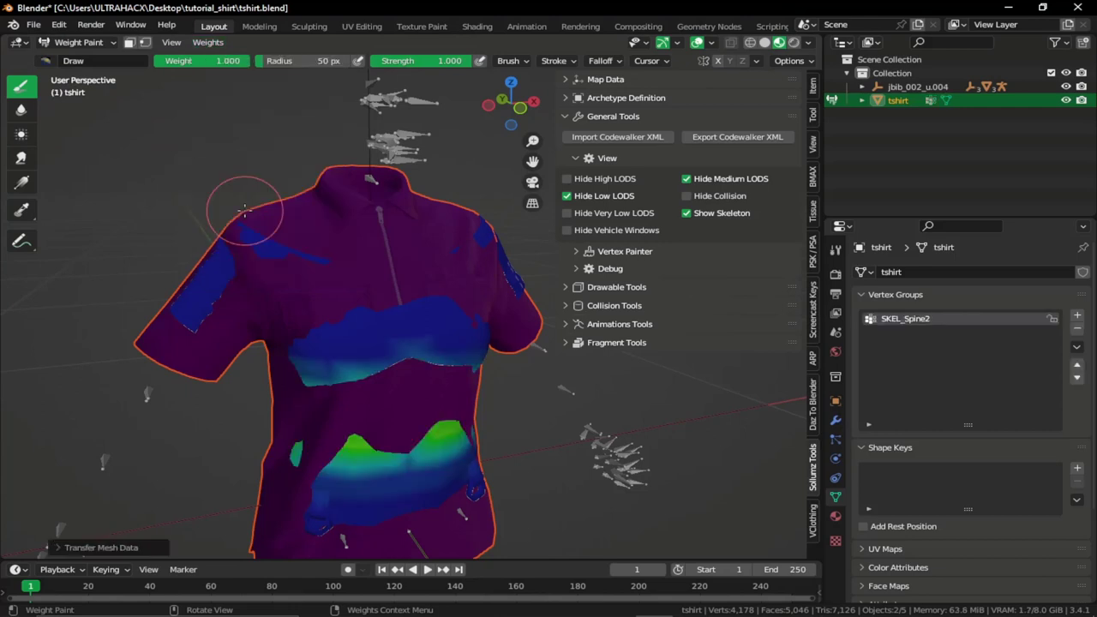
{"action": "left_click", "coordinate": [101, 548]}
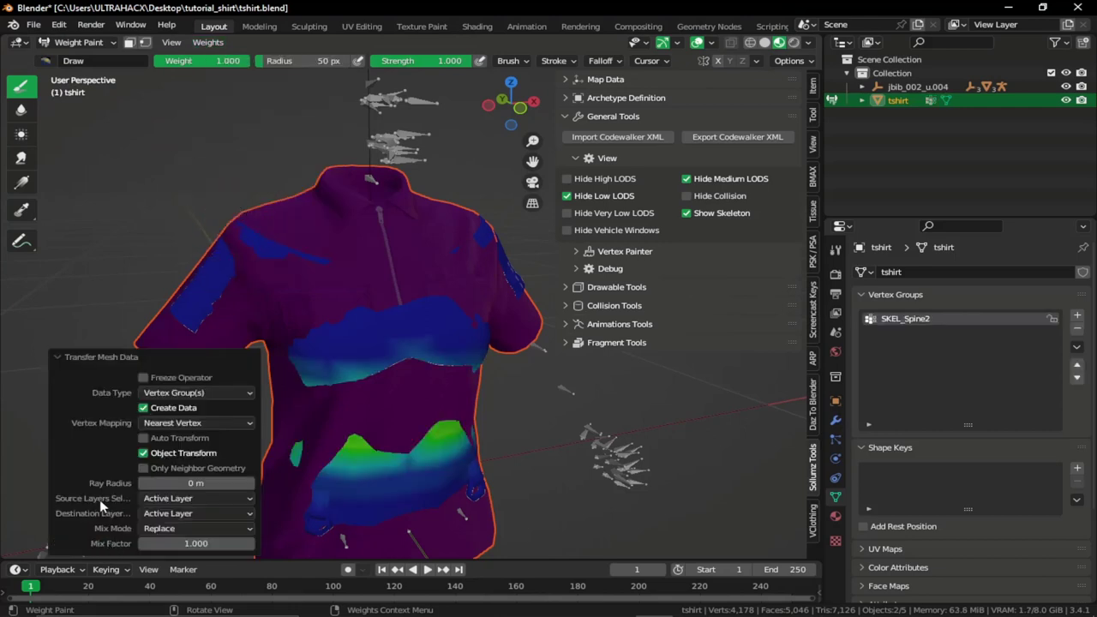
{"action": "left_click", "coordinate": [168, 504]}
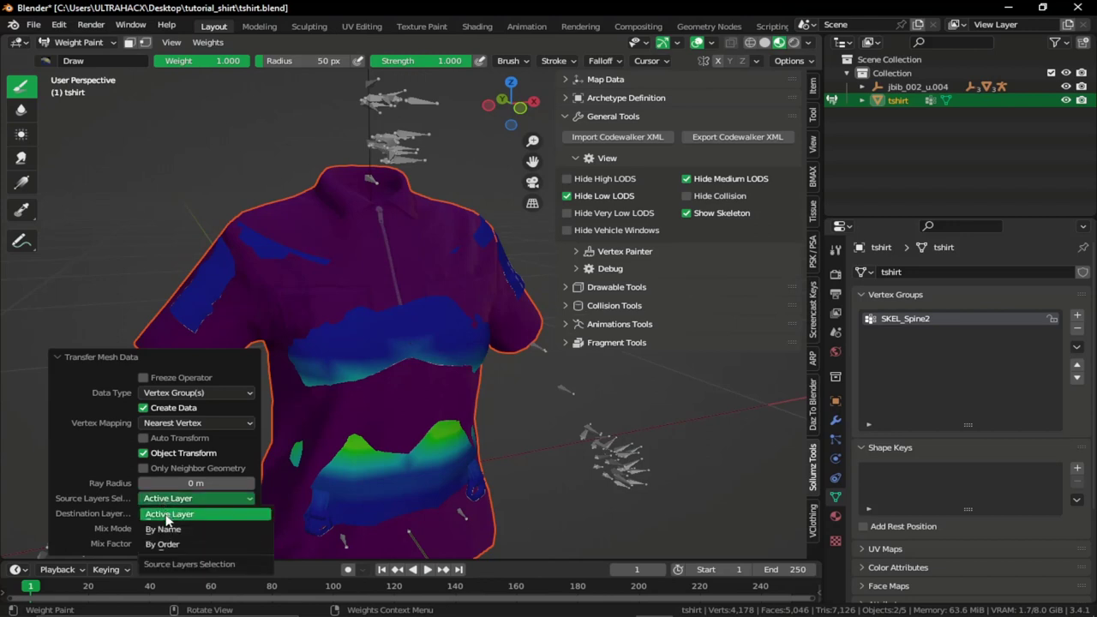
{"action": "left_click", "coordinate": [170, 531]}
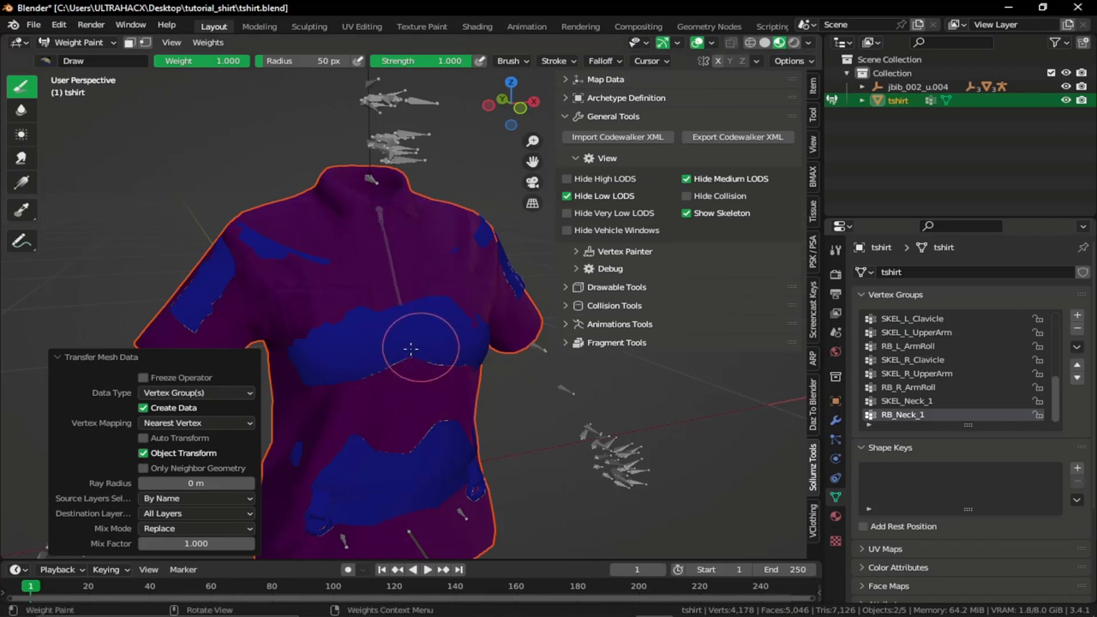
Step: Return to Object Mode and hide the high LODs so only the tshirt mesh is displayed
{"action": "left_click", "coordinate": [81, 43]}
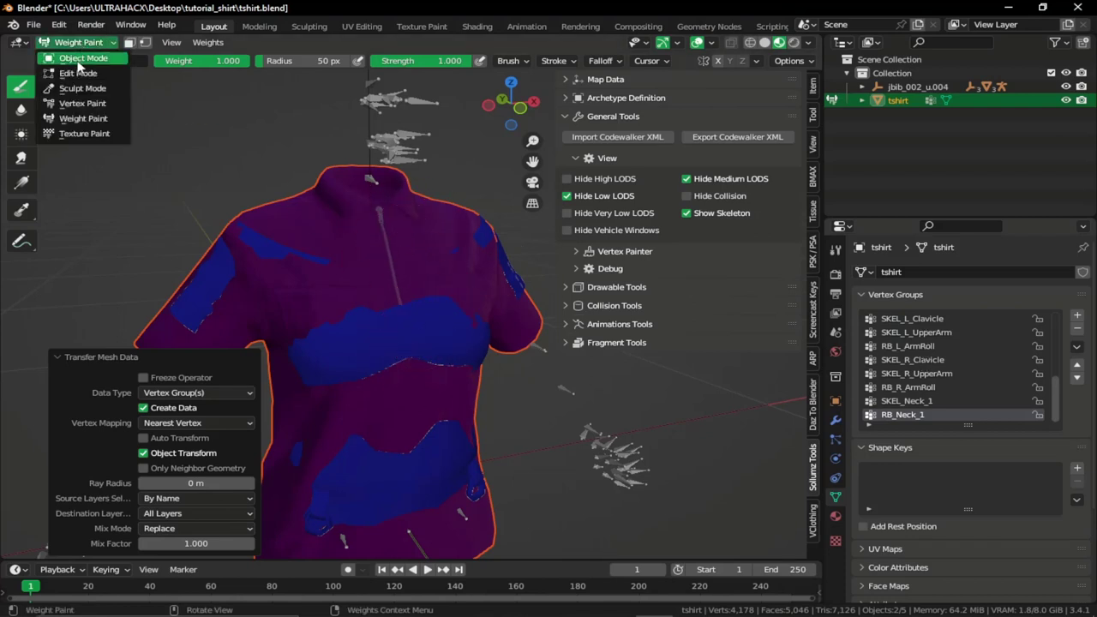
{"action": "left_click", "coordinate": [83, 59]}
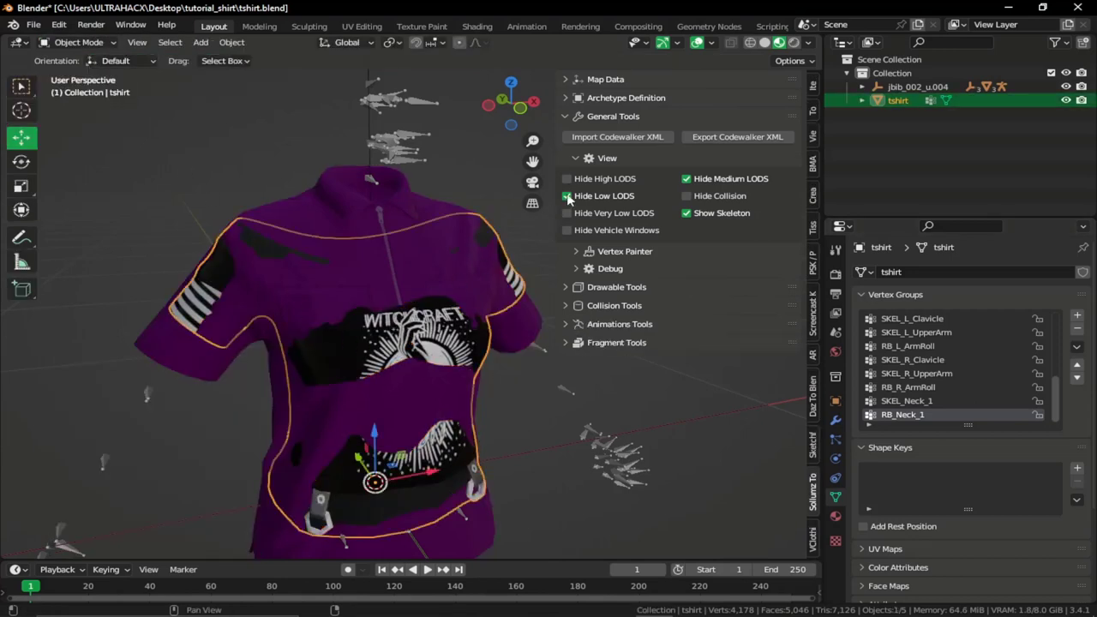
{"action": "left_click", "coordinate": [594, 177]}
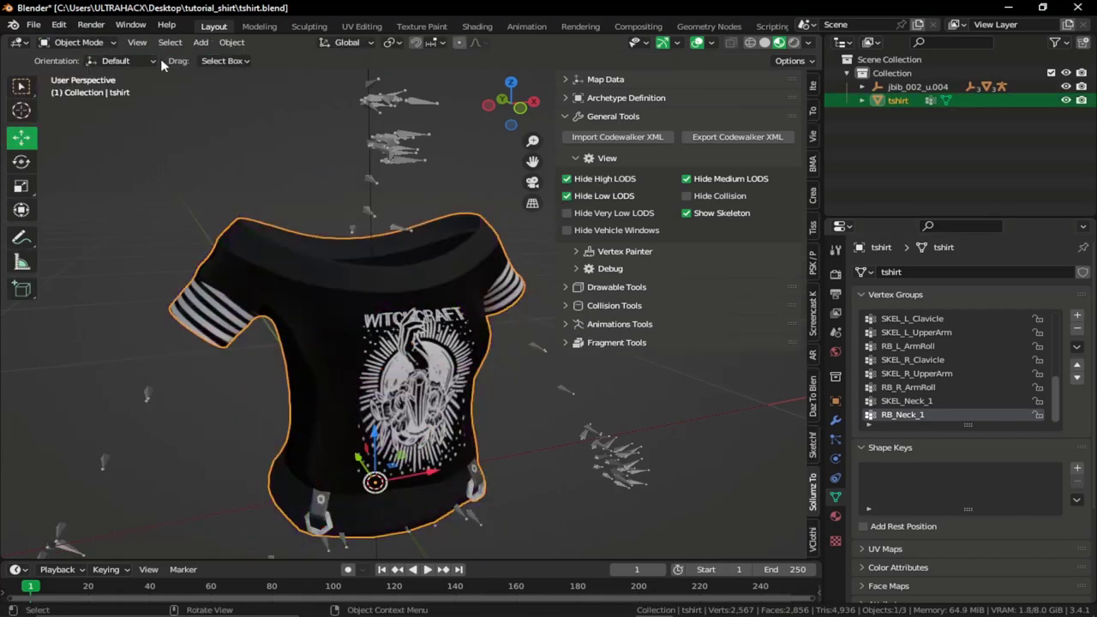
Step: Put the tshirt in Weight Paint mode and enlarge its vertex group list
{"action": "left_click", "coordinate": [79, 42]}
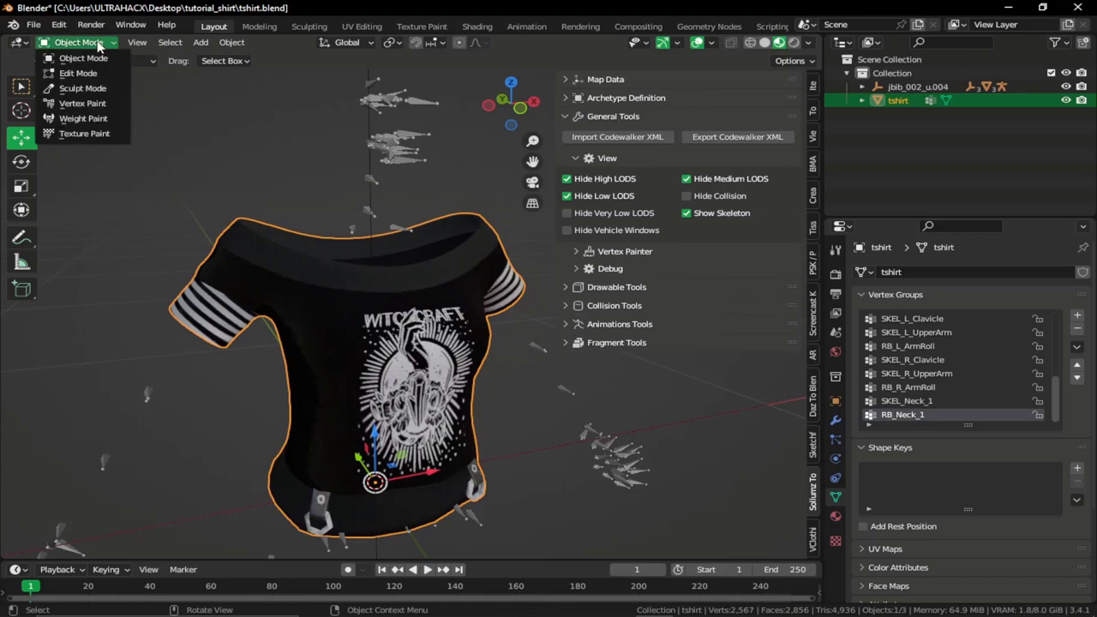
{"action": "left_click", "coordinate": [83, 119]}
{"action": "scroll", "coordinate": [257, 257], "scroll_direction": "down", "scroll_amount": 2}
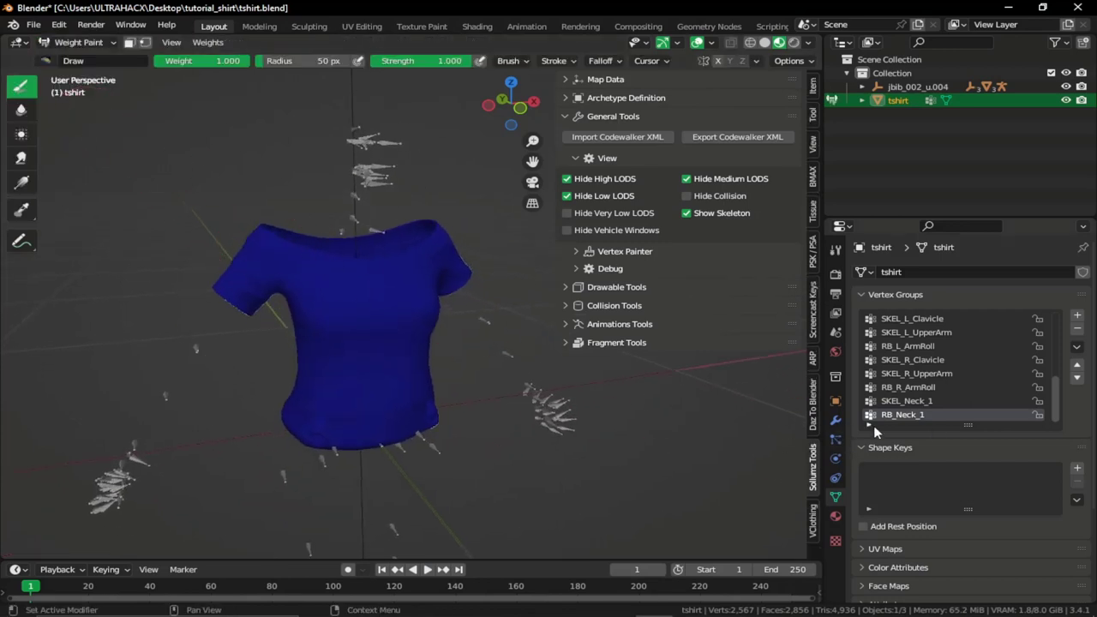
{"action": "left_click_drag", "start_coordinate": [963, 419], "coordinate": [962, 474]}
Step: Examine the transferred weights of the SKEL_Spine0, SKEL_Spine2 and SKEL_Spine3 vertex groups on the tshirt
{"action": "left_click", "coordinate": [930, 387]}
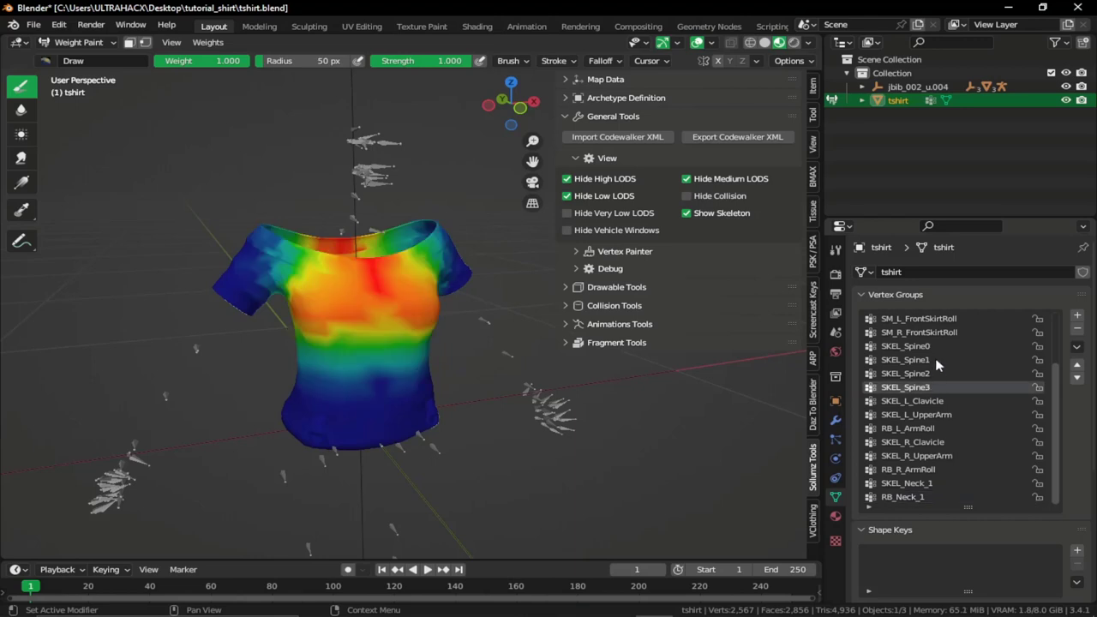
{"action": "left_click", "coordinate": [937, 376]}
{"action": "left_click", "coordinate": [942, 387]}
{"action": "left_click", "coordinate": [942, 373]}
{"action": "left_click", "coordinate": [941, 345]}
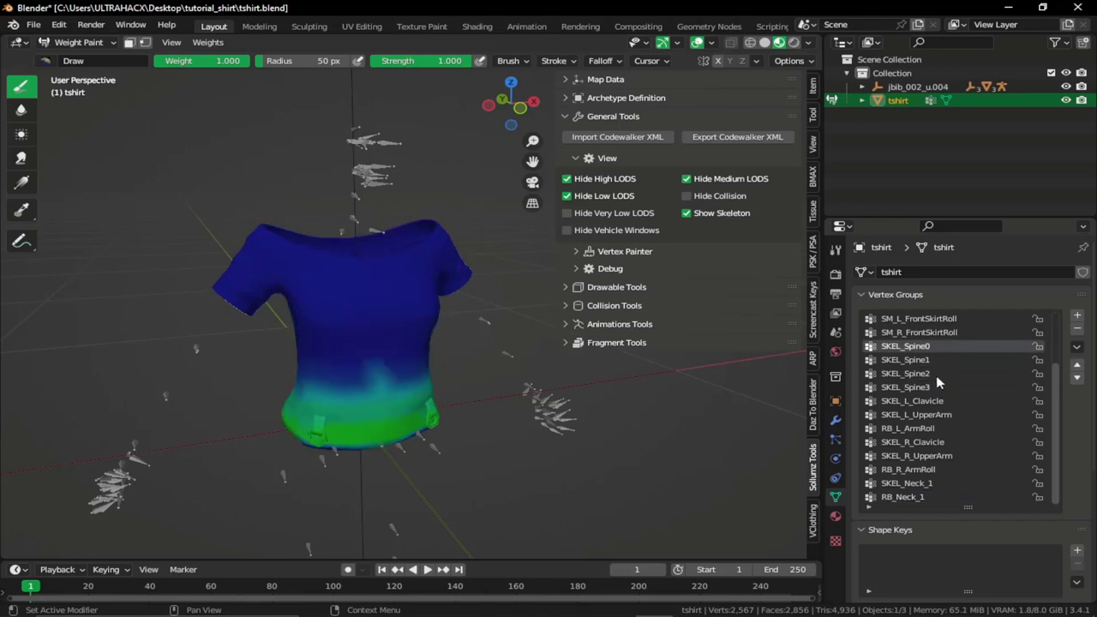
{"action": "left_click", "coordinate": [936, 375]}
{"action": "left_click", "coordinate": [933, 386]}
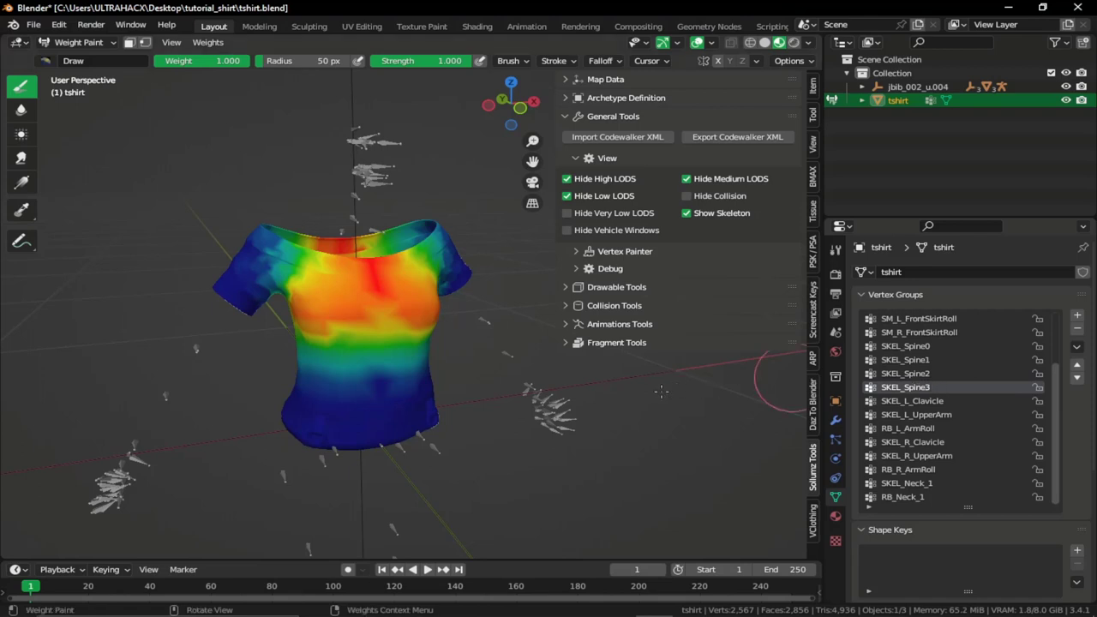
Step: Smooth the tshirt's vertex weights for all groups with 2 iterations
{"action": "scroll", "coordinate": [356, 307], "scroll_direction": "up", "scroll_amount": 1}
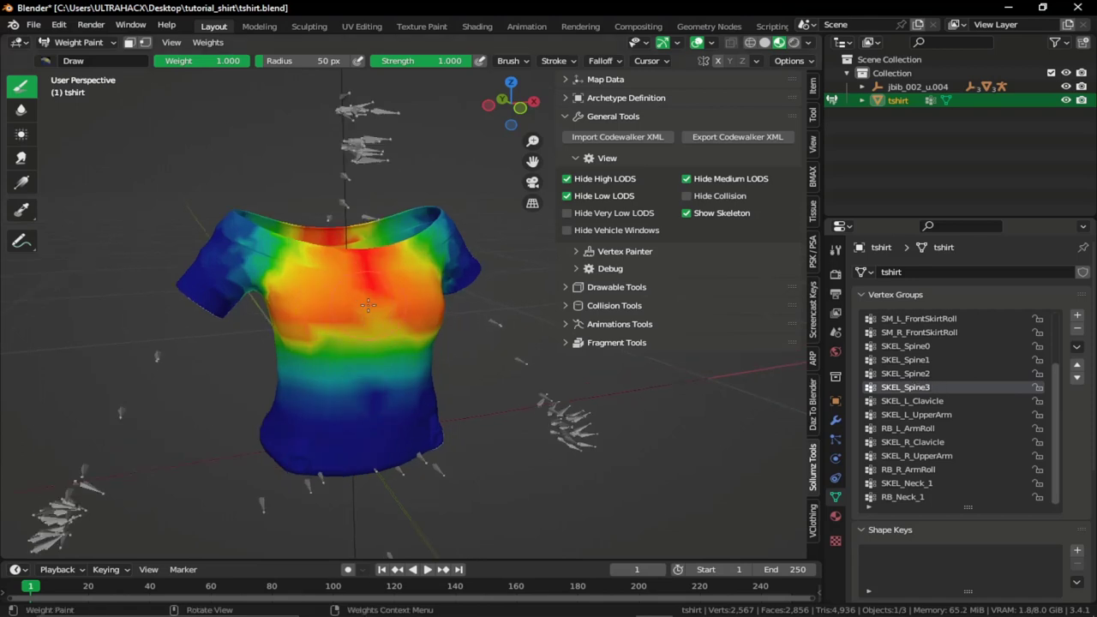
{"action": "scroll", "coordinate": [371, 320], "scroll_direction": "up", "scroll_amount": 2}
{"action": "middle_click_drag", "start_coordinate": [372, 320], "coordinate": [335, 291]}
{"action": "left_click", "coordinate": [207, 42]}
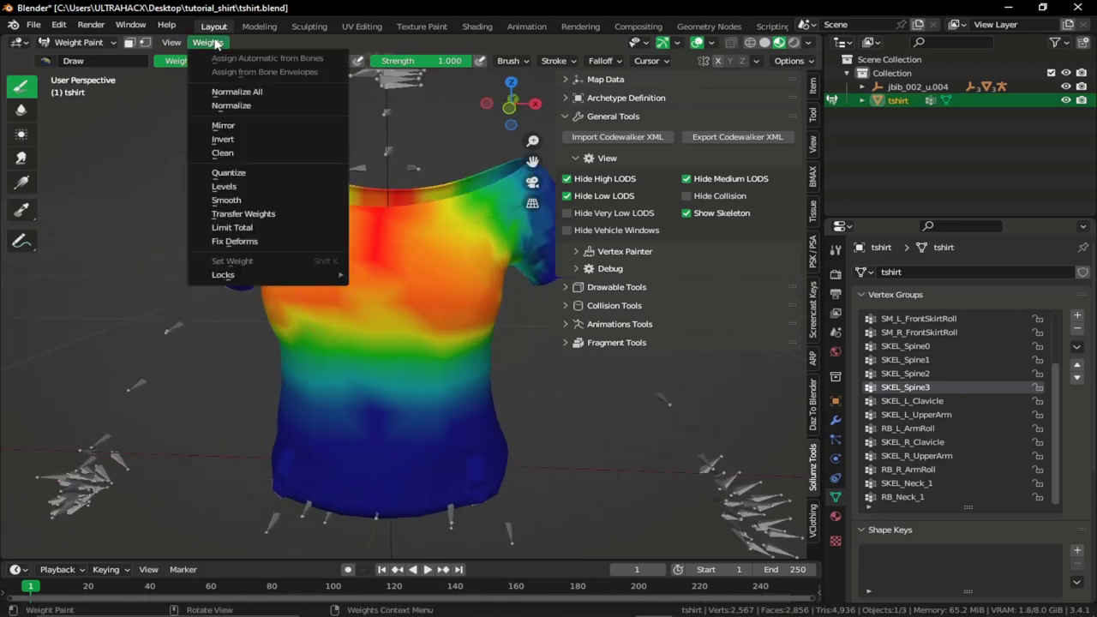
{"action": "left_click", "coordinate": [226, 199]}
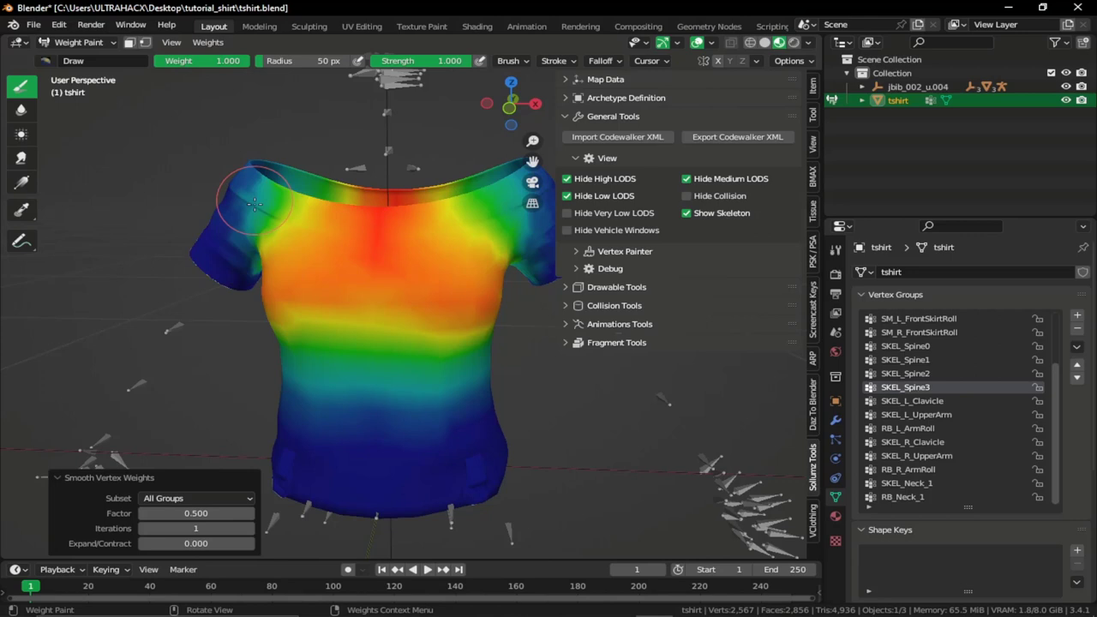
{"action": "left_click", "coordinate": [197, 530]}
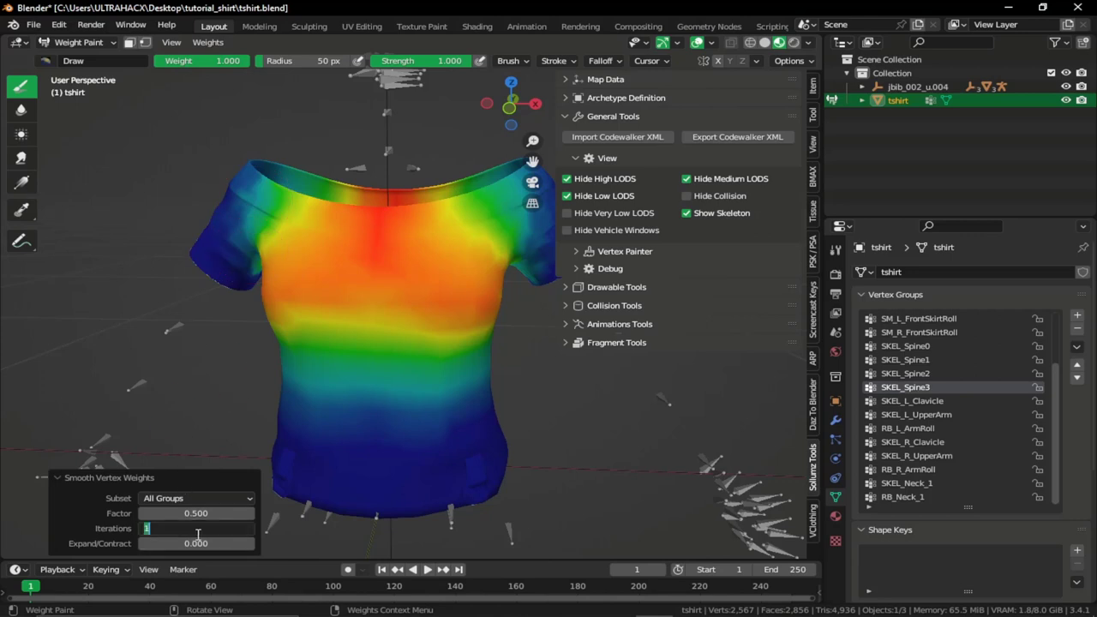
{"action": "type", "text": "2"}
{"action": "key", "text": "Return"}
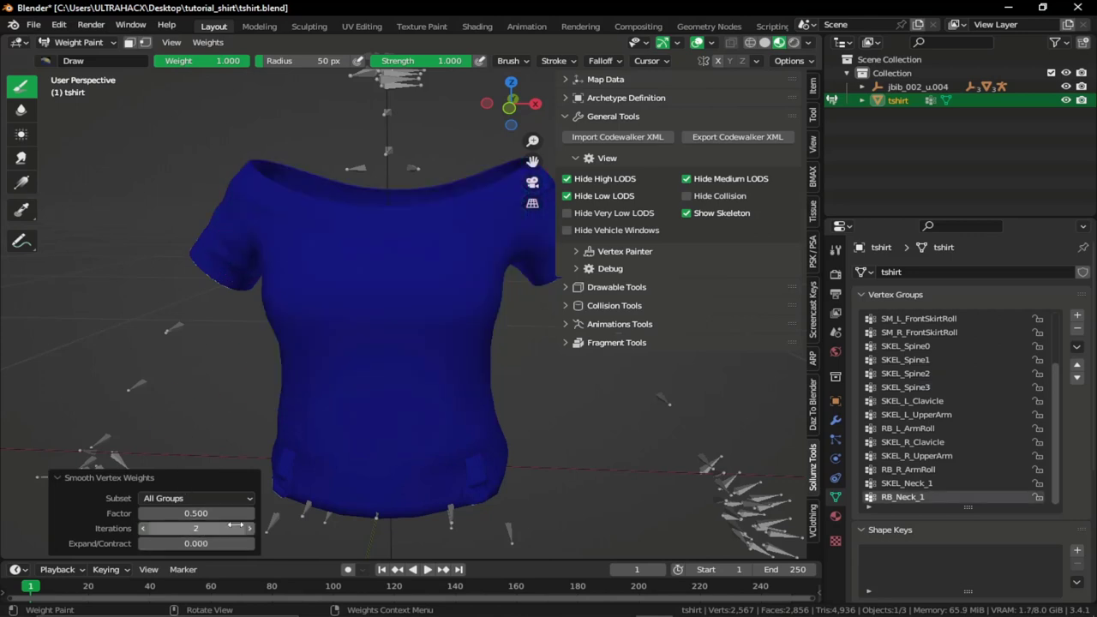
Step: Examine the smoothed weights of the tshirt's arm, spine and SM_R_FrontSkirtRoll vertex groups
{"action": "left_click", "coordinate": [958, 416]}
{"action": "left_click", "coordinate": [937, 387]}
{"action": "left_click", "coordinate": [935, 375]}
{"action": "left_click", "coordinate": [925, 387]}
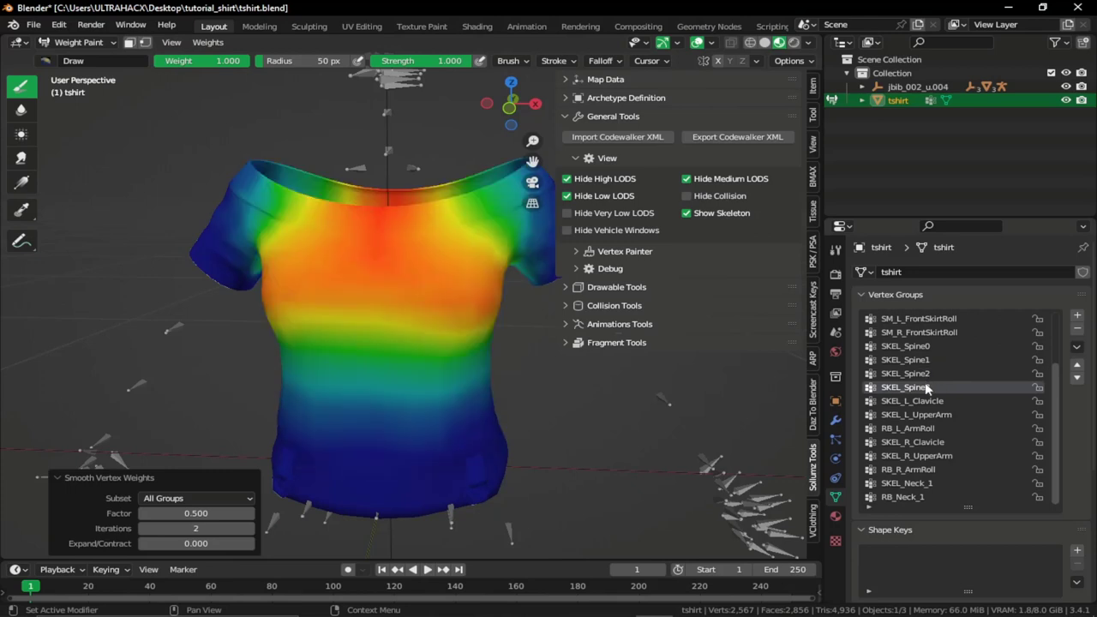
{"action": "left_click", "coordinate": [931, 361]}
{"action": "left_click", "coordinate": [938, 332]}
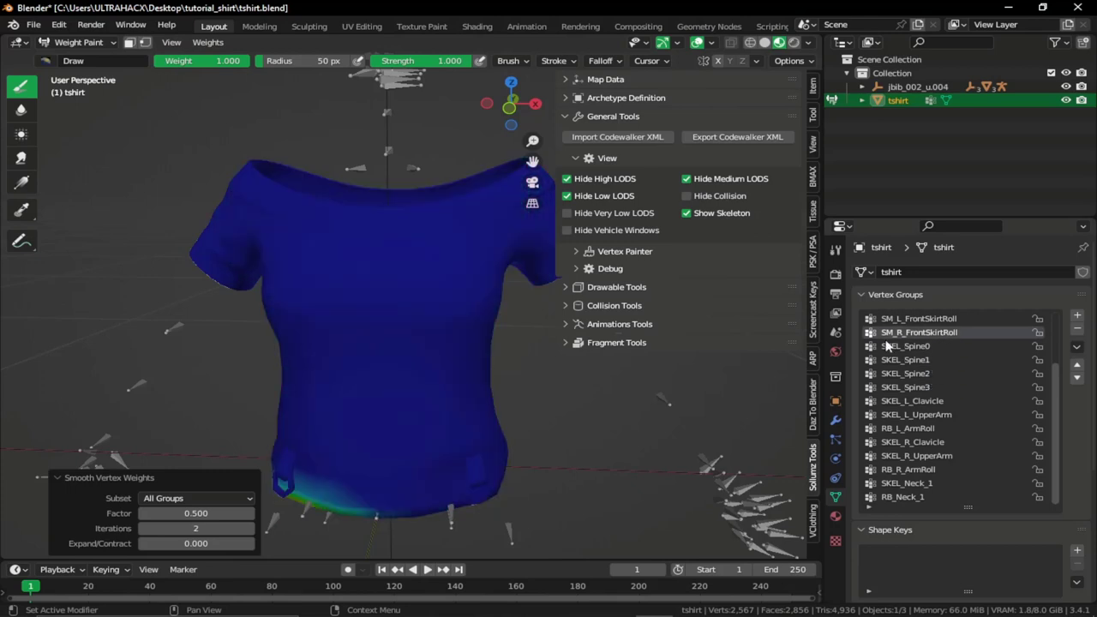
Step: Return the tshirt to Object Mode and show it in the front orthographic view
{"action": "left_click", "coordinate": [77, 42]}
{"action": "left_click", "coordinate": [78, 56]}
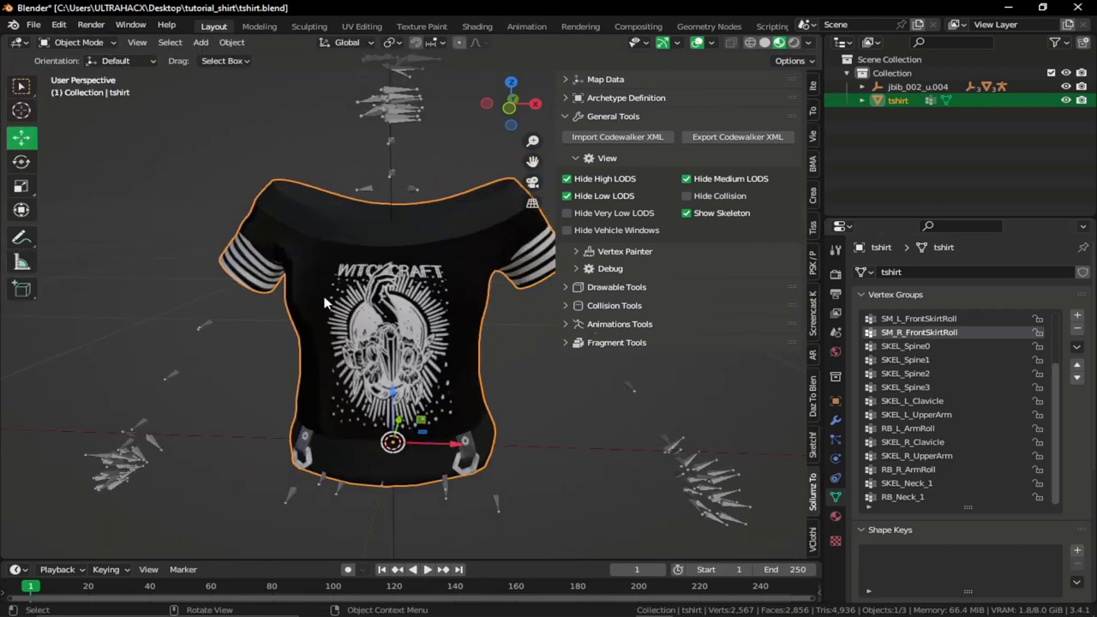
{"action": "scroll", "coordinate": [327, 303], "scroll_direction": "down", "scroll_amount": 1}
{"action": "left_click", "coordinate": [510, 109]}
{"action": "middle_click_drag", "start_coordinate": [431, 242], "coordinate": [390, 212], "text": "shift"}
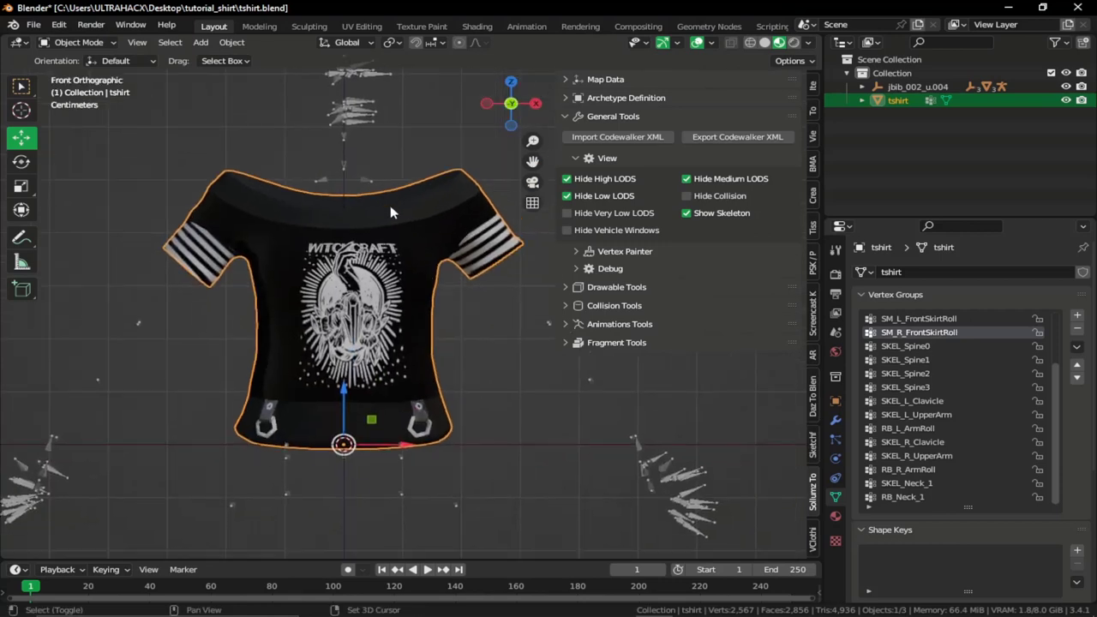
{"action": "scroll", "coordinate": [374, 246], "scroll_direction": "down", "scroll_amount": 1}
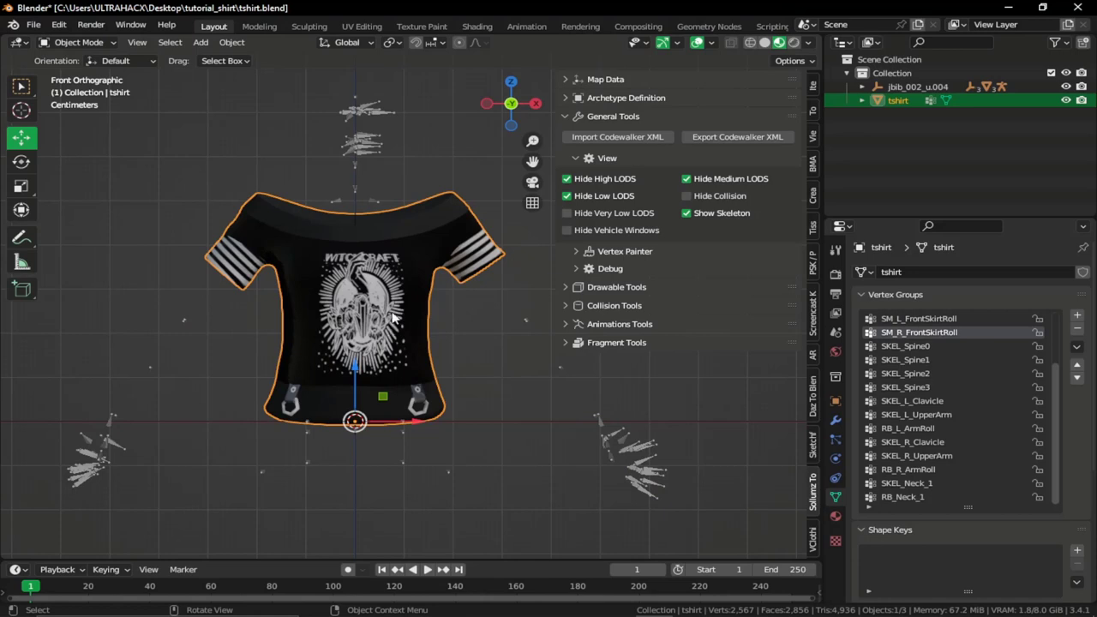
Step: Add an Armature modifier to the tshirt with jbib_002_u as its object
{"action": "left_click", "coordinate": [838, 420]}
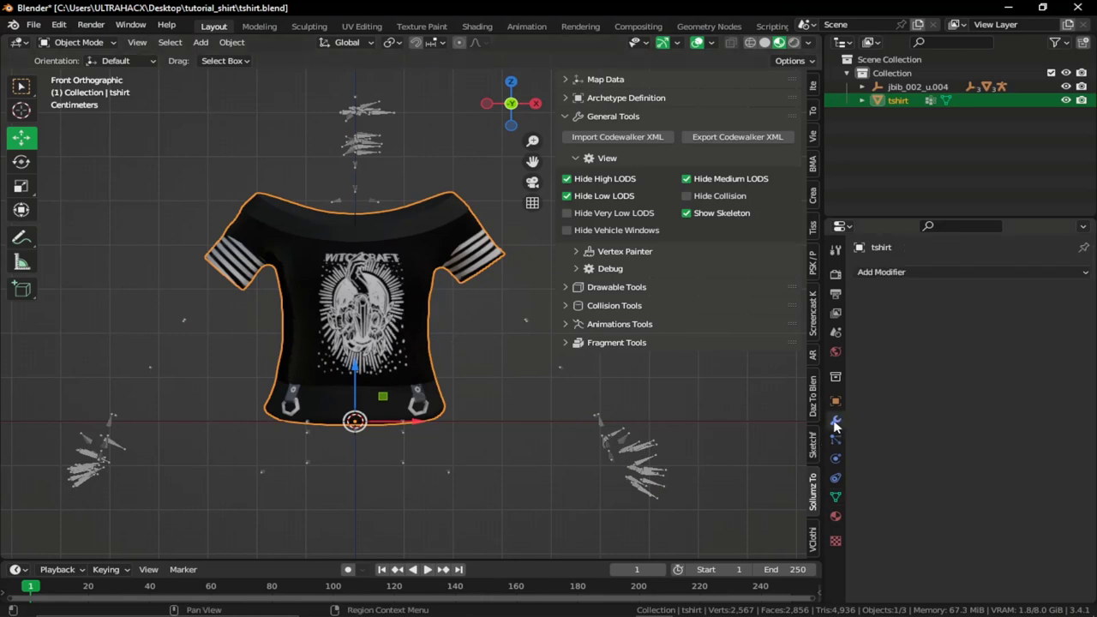
{"action": "left_click", "coordinate": [882, 272]}
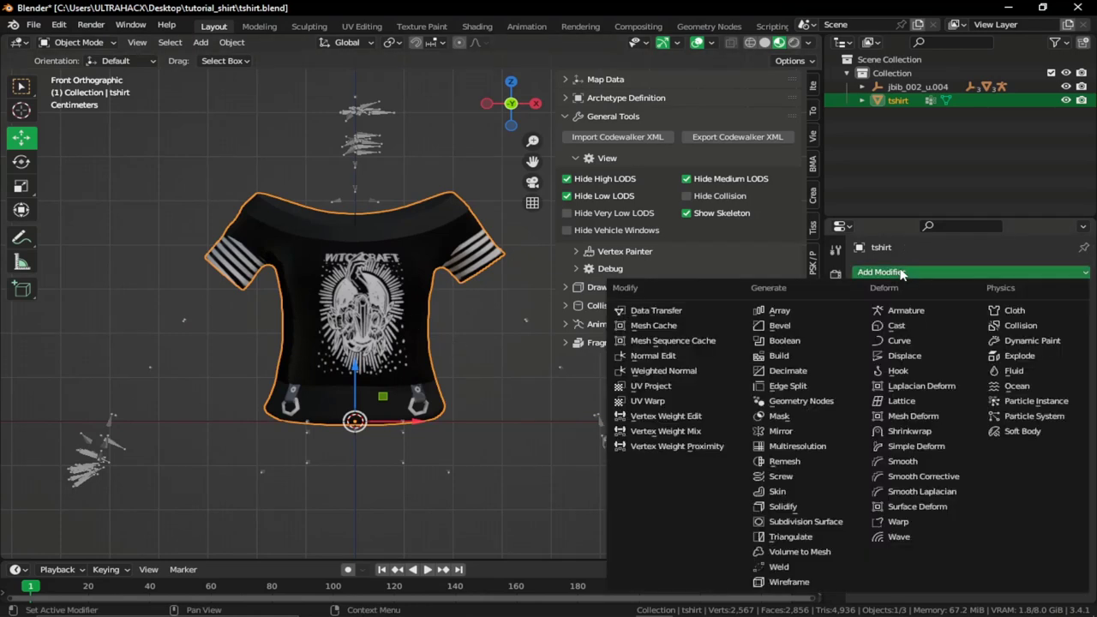
{"action": "left_click", "coordinate": [908, 312]}
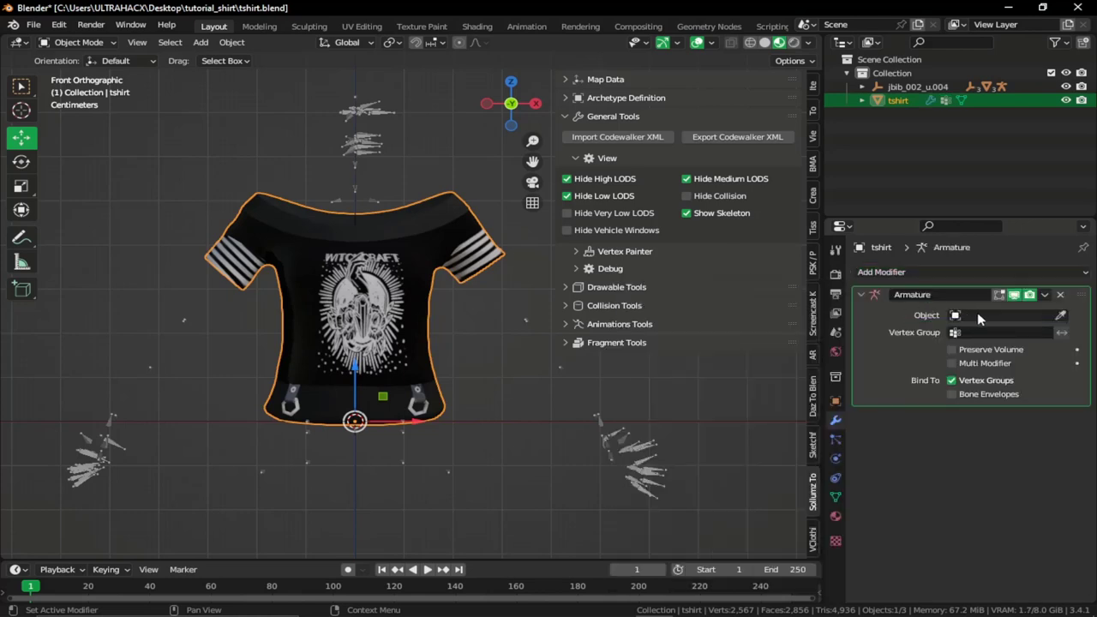
{"action": "left_click", "coordinate": [982, 315]}
{"action": "left_click", "coordinate": [966, 336]}
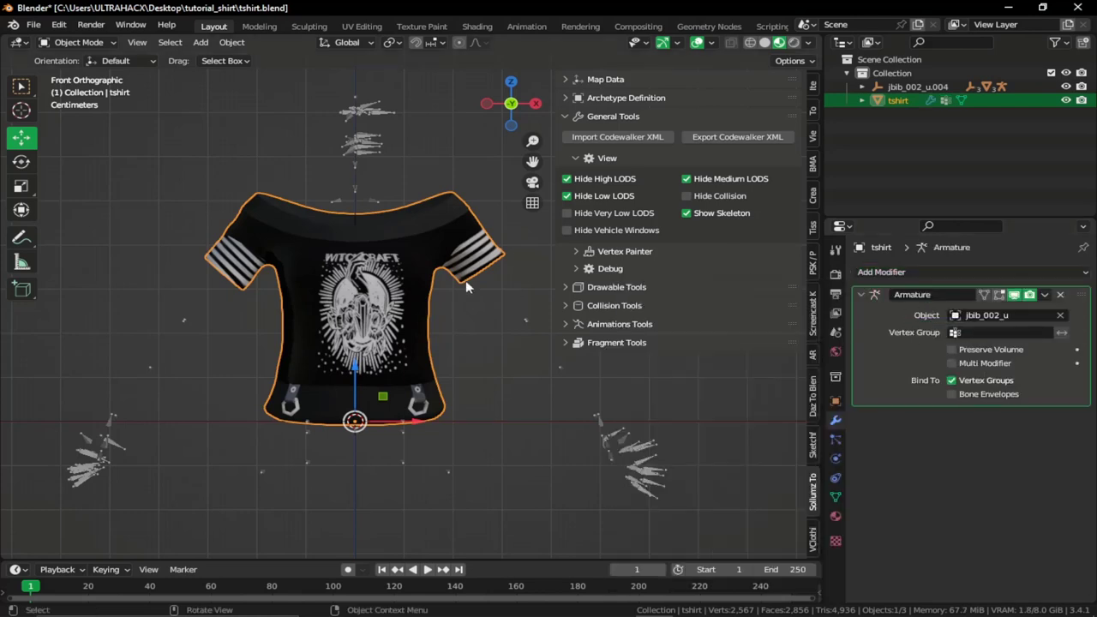
Step: Select the jbib_002_u skeleton and switch it to Pose Mode
{"action": "left_click", "coordinate": [183, 320]}
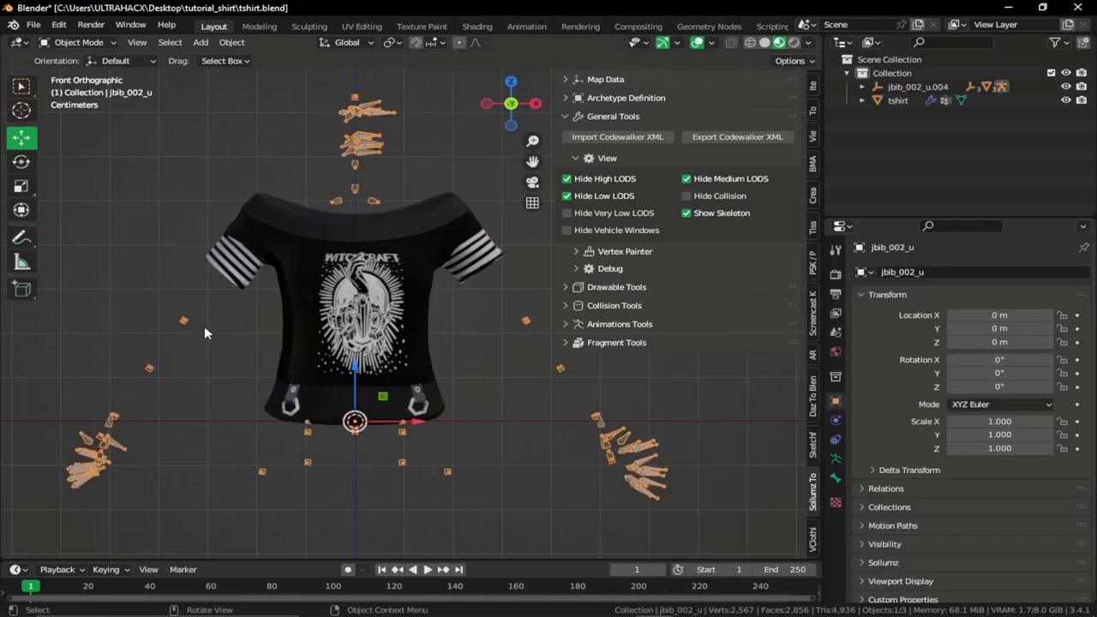
{"action": "left_click", "coordinate": [86, 42]}
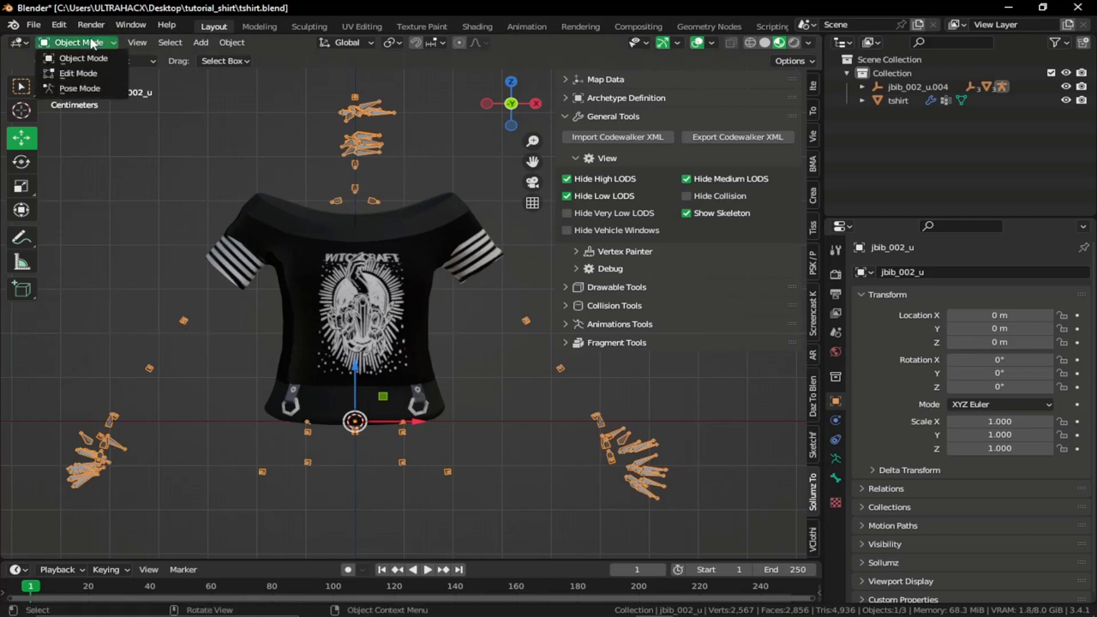
{"action": "left_click", "coordinate": [77, 90]}
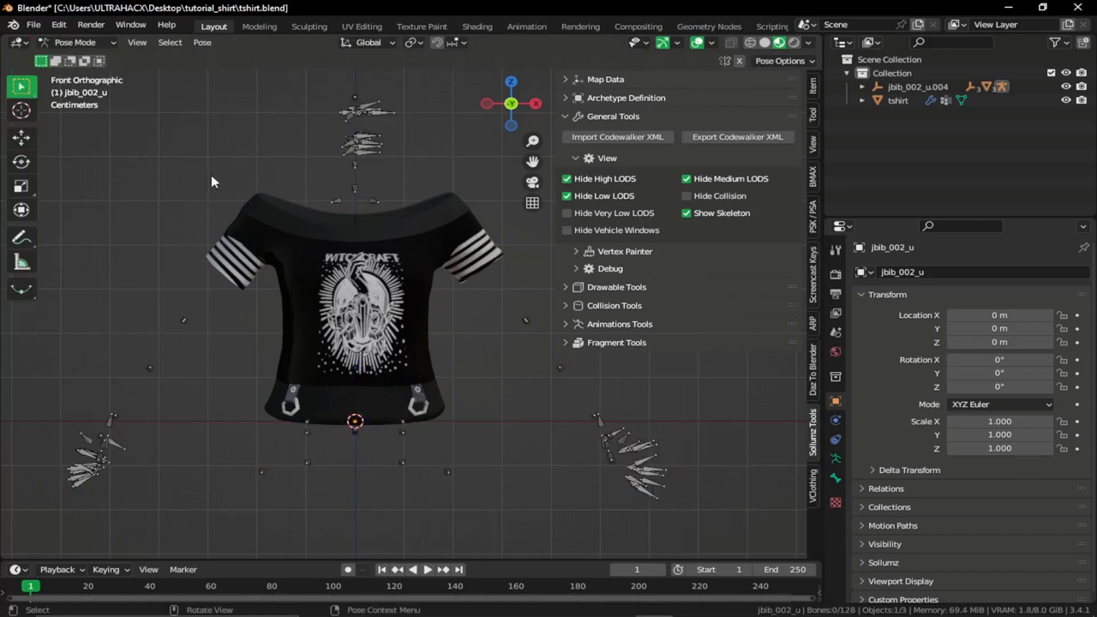
Step: Test the right sleeve's deformation by temporarily rotating the right upper arm bones, then cancel the rotation
{"action": "left_click_drag", "start_coordinate": [208, 172], "coordinate": [290, 248]}
{"action": "key", "text": "r"}
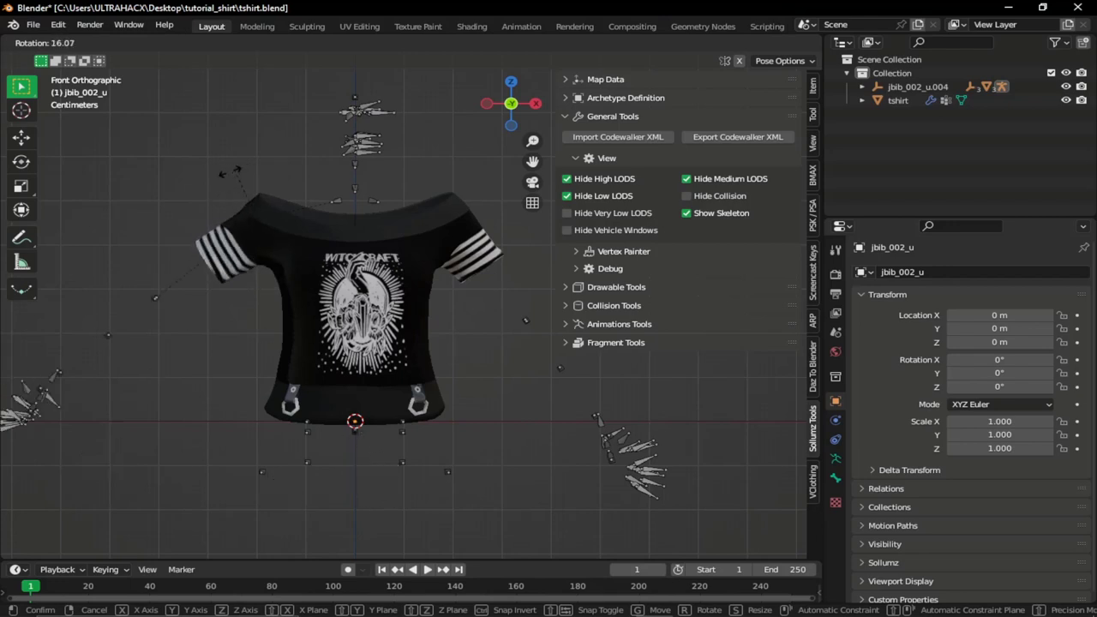
{"action": "right_click", "coordinate": [227, 162]}
Step: Test the left sleeve's deformation by temporarily rotating the left upper arm bones, leaving the rest pose in place
{"action": "left_click_drag", "start_coordinate": [463, 168], "coordinate": [399, 272]}
{"action": "key", "text": "r"}
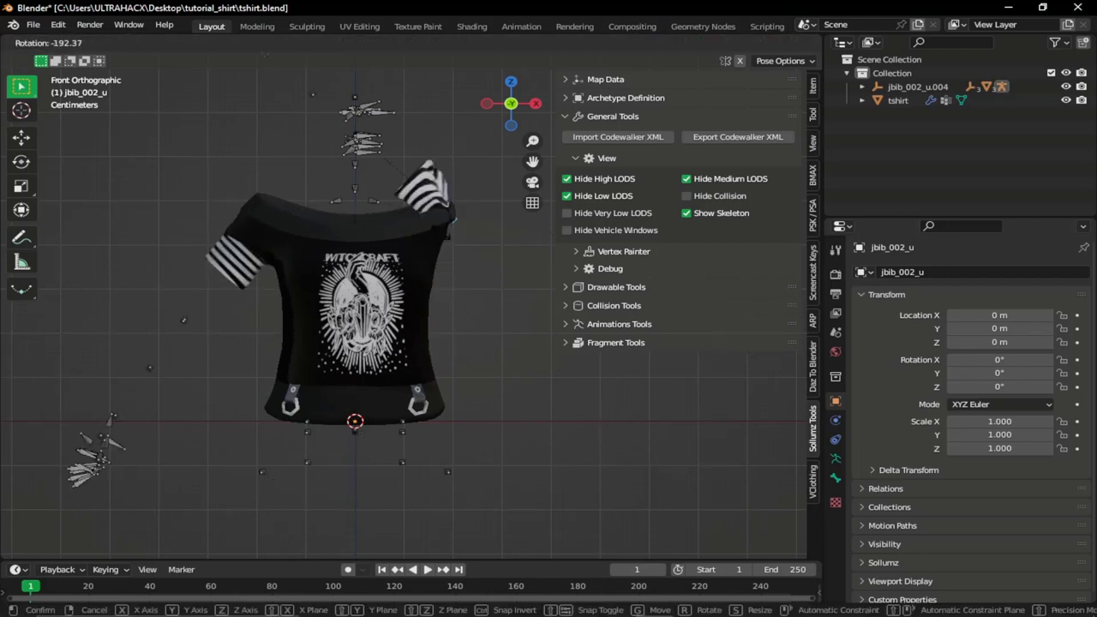
{"action": "left_click", "coordinate": [443, 242]}
{"action": "key", "text": "r"}
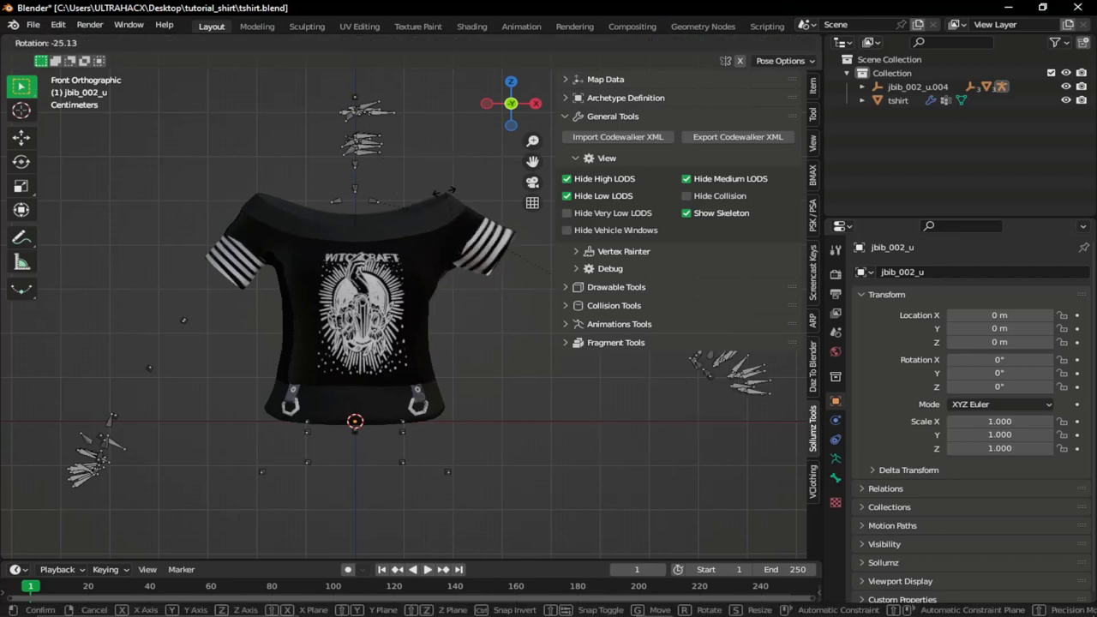
{"action": "right_click", "coordinate": [450, 199]}
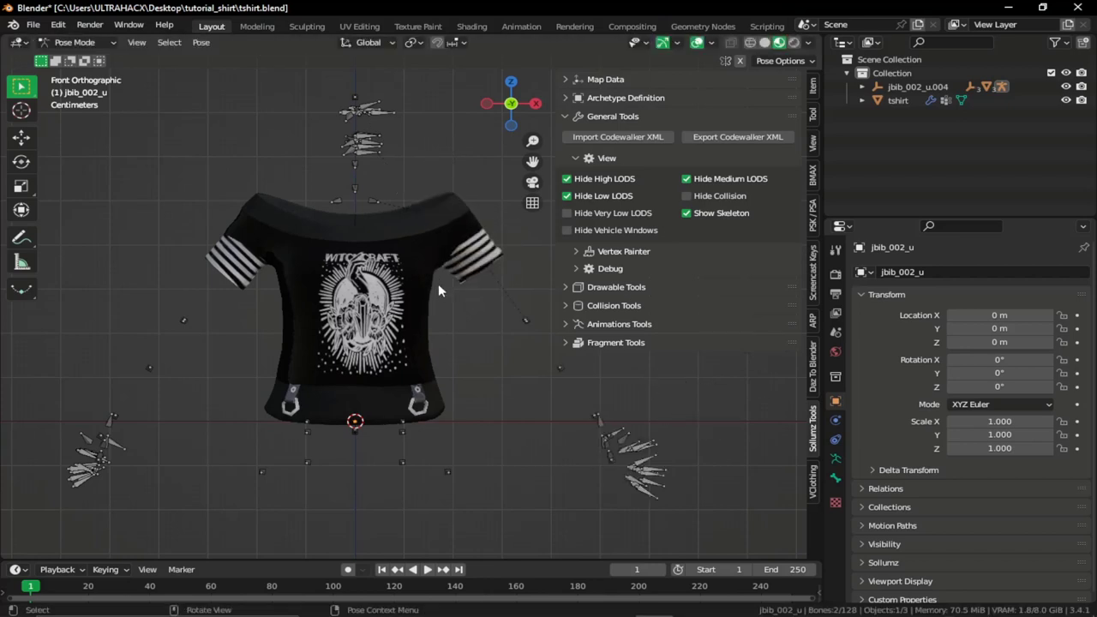
{"action": "key", "text": "r"}
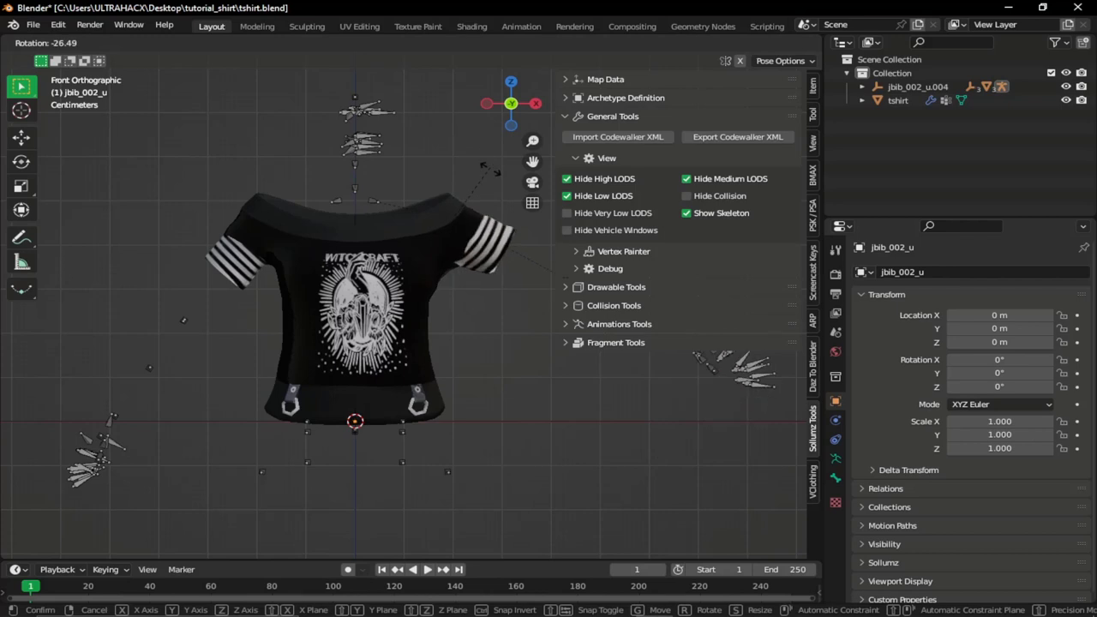
{"action": "left_click", "coordinate": [459, 172]}
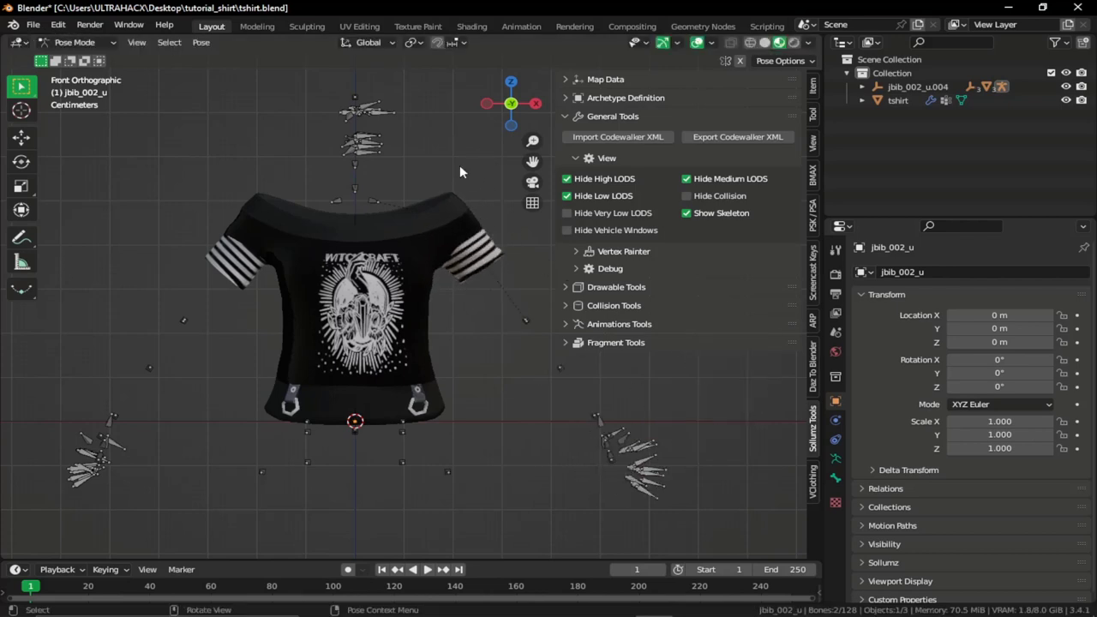
{"action": "scroll", "coordinate": [477, 257], "scroll_direction": "up", "scroll_amount": 2}
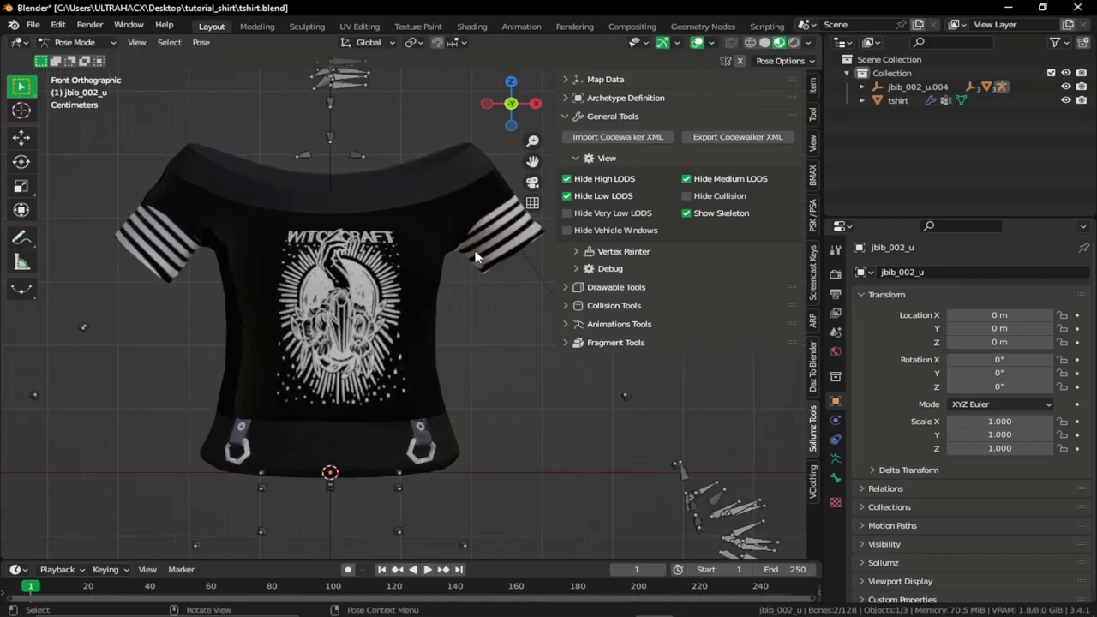
Step: Leave Pose Mode, select the tshirt and switch it to Weight Paint mode
{"action": "left_click", "coordinate": [97, 39]}
{"action": "left_click", "coordinate": [81, 59]}
{"action": "left_click", "coordinate": [216, 188]}
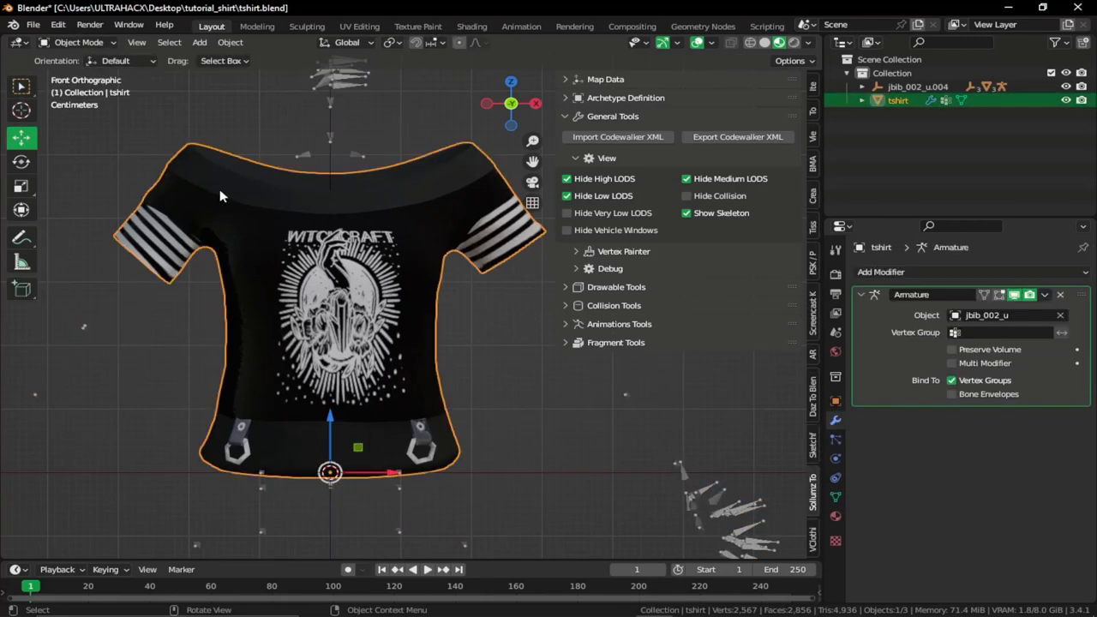
{"action": "left_click", "coordinate": [85, 42]}
{"action": "left_click", "coordinate": [82, 115]}
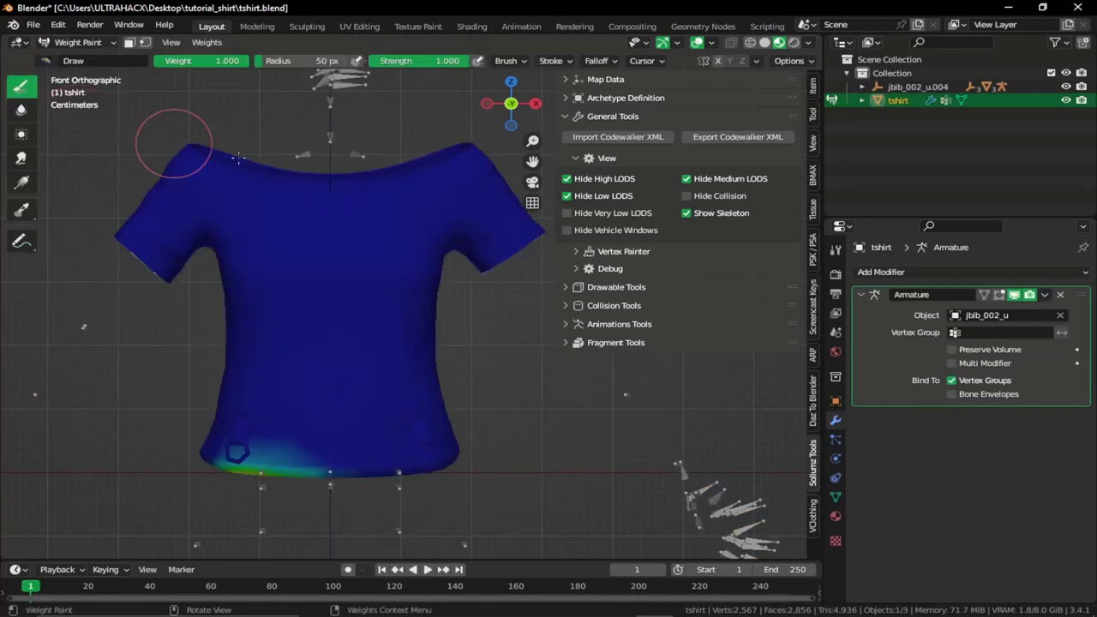
Step: Display the weights of the tshirt's RB_L_ArmRoll vertex group around the left armpit
{"action": "scroll", "coordinate": [203, 213], "scroll_direction": "down", "scroll_amount": 4, "text": "ctrl"}
{"action": "middle_click_drag", "start_coordinate": [203, 213], "coordinate": [223, 207]}
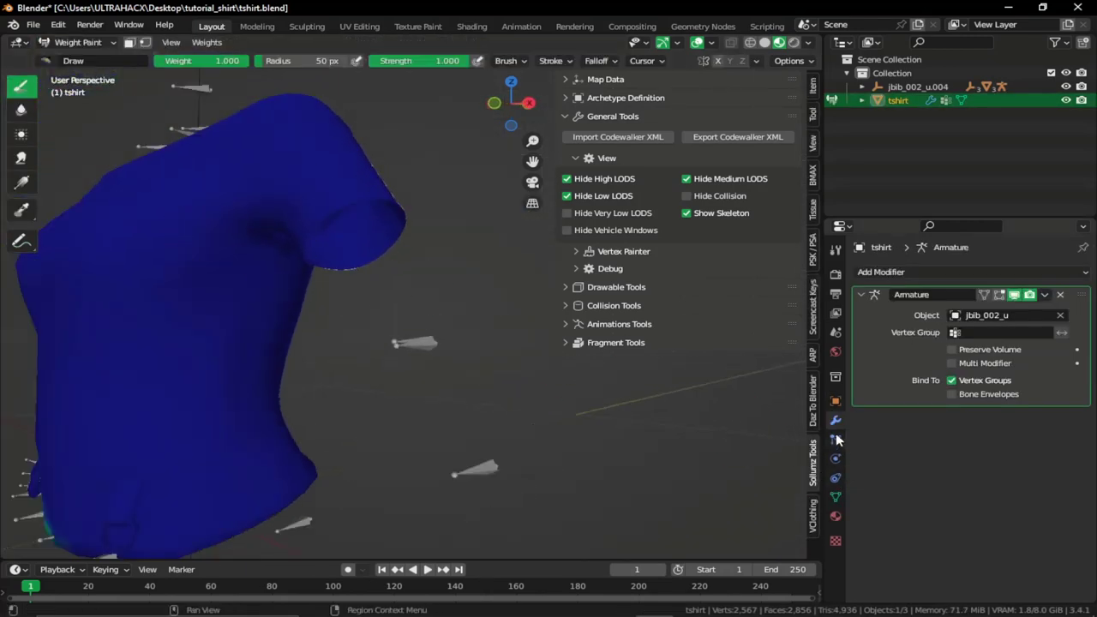
{"action": "left_click", "coordinate": [835, 496]}
{"action": "scroll", "coordinate": [931, 325], "scroll_direction": "up", "scroll_amount": 5}
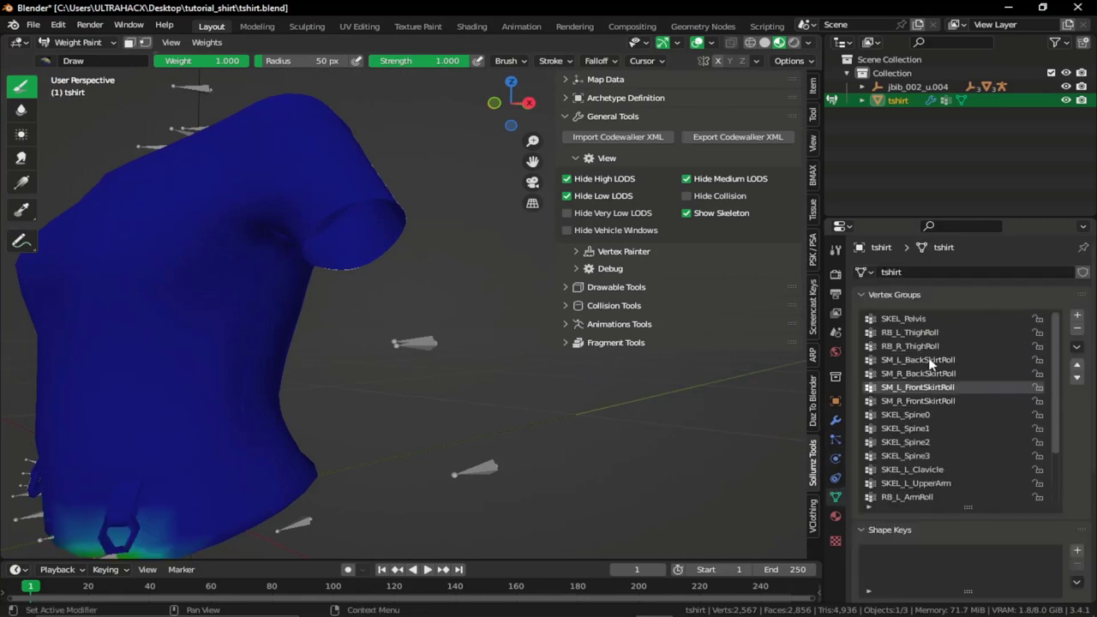
{"action": "left_click", "coordinate": [931, 318]}
{"action": "scroll", "coordinate": [928, 386], "scroll_direction": "down", "scroll_amount": 5}
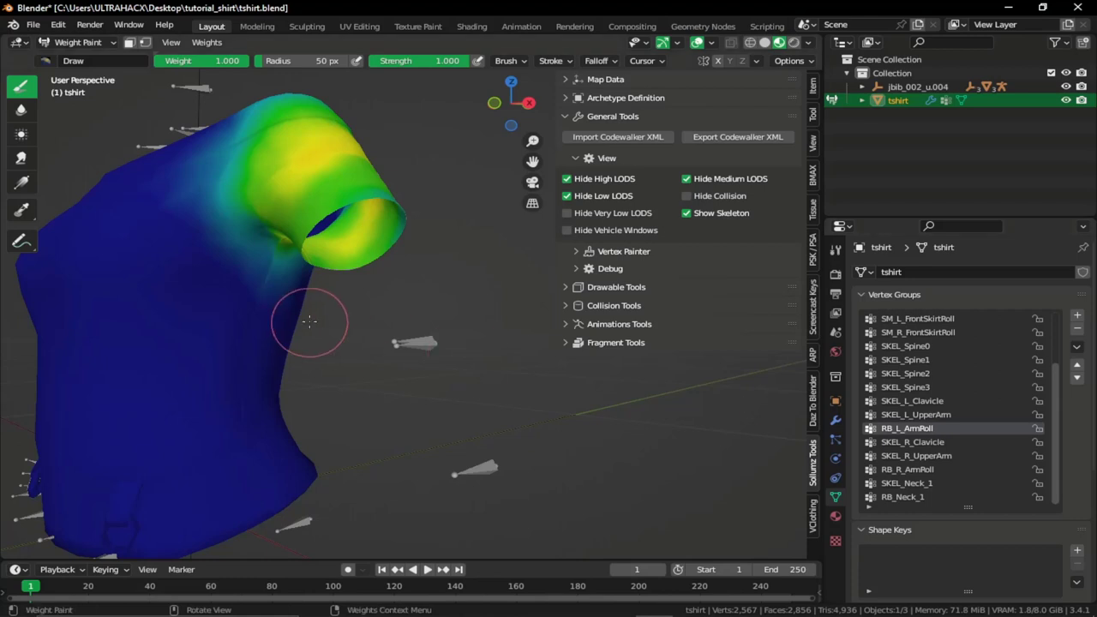
Step: Set the Draw brush to a radius of 29 px and a weight of 0
{"action": "scroll", "coordinate": [367, 351], "scroll_direction": "up", "scroll_amount": 6}
{"action": "middle_click_drag", "start_coordinate": [398, 262], "coordinate": [406, 266], "text": "shift"}
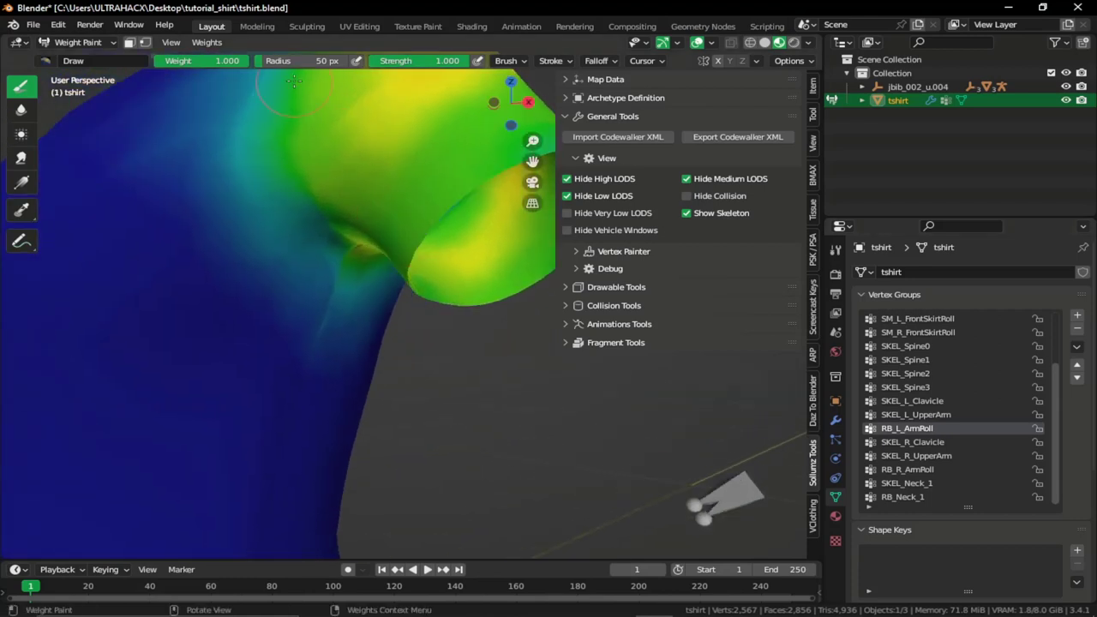
{"action": "left_click_drag", "start_coordinate": [273, 61], "coordinate": [256, 61]}
{"action": "mouse_move", "coordinate": [399, 341]}
{"action": "middle_mouse_down"}
{"action": "mouse_move", "coordinate": [392, 296]}
{"action": "mouse_move", "coordinate": [360, 274]}
{"action": "middle_mouse_up"}
{"action": "scroll", "coordinate": [335, 250], "scroll_direction": "down", "scroll_amount": 3}
{"action": "left_click_drag", "start_coordinate": [282, 61], "coordinate": [301, 61]}
{"action": "left_click_drag", "start_coordinate": [225, 61], "coordinate": [154, 61]}
Step: Paint zero weight over the stray RB_L_ArmRoll influence on the torso around the left armpit
{"action": "mouse_move", "coordinate": [373, 262]}
{"action": "left_mouse_down"}
{"action": "mouse_move", "coordinate": [333, 265]}
{"action": "mouse_move", "coordinate": [299, 247]}
{"action": "mouse_move", "coordinate": [350, 292]}
{"action": "mouse_move", "coordinate": [399, 257]}
{"action": "left_mouse_up"}
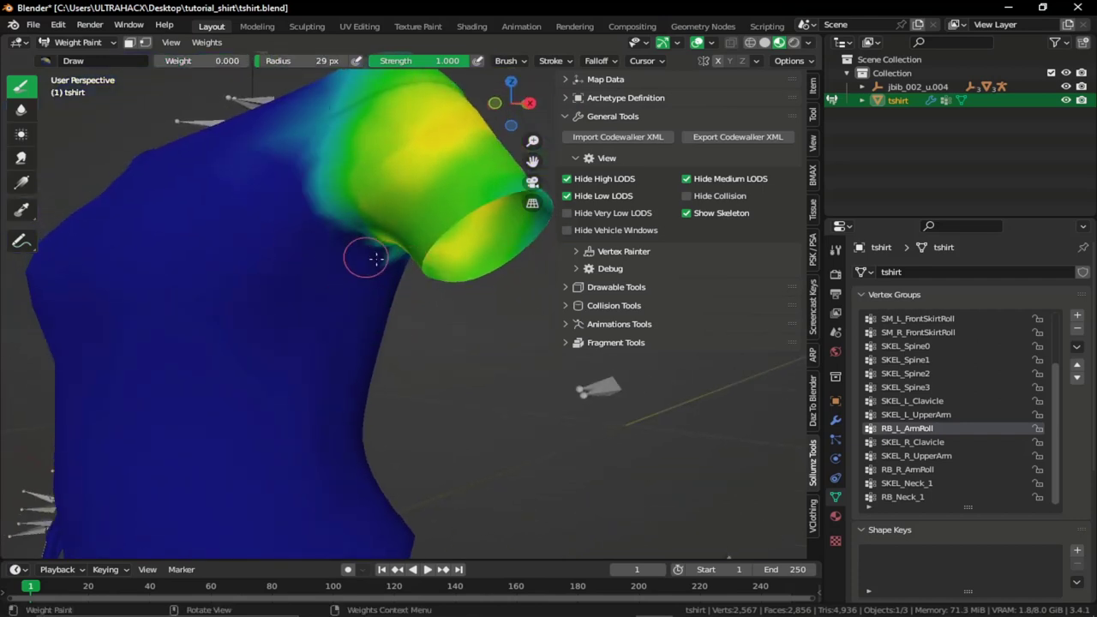
{"action": "middle_click_drag", "start_coordinate": [362, 252], "coordinate": [409, 237]}
{"action": "mouse_move", "coordinate": [330, 229]}
{"action": "left_mouse_down"}
{"action": "mouse_move", "coordinate": [458, 228]}
{"action": "mouse_move", "coordinate": [419, 232]}
{"action": "left_mouse_up"}
{"action": "mouse_move", "coordinate": [419, 232]}
{"action": "middle_mouse_down"}
{"action": "mouse_move", "coordinate": [392, 269]}
{"action": "mouse_move", "coordinate": [315, 235]}
{"action": "middle_mouse_up"}
{"action": "left_click_drag", "start_coordinate": [290, 204], "coordinate": [274, 183]}
{"action": "middle_click_drag", "start_coordinate": [314, 252], "coordinate": [352, 223]}
{"action": "left_click_drag", "start_coordinate": [352, 223], "coordinate": [282, 249]}
{"action": "middle_click_drag", "start_coordinate": [282, 250], "coordinate": [226, 305]}
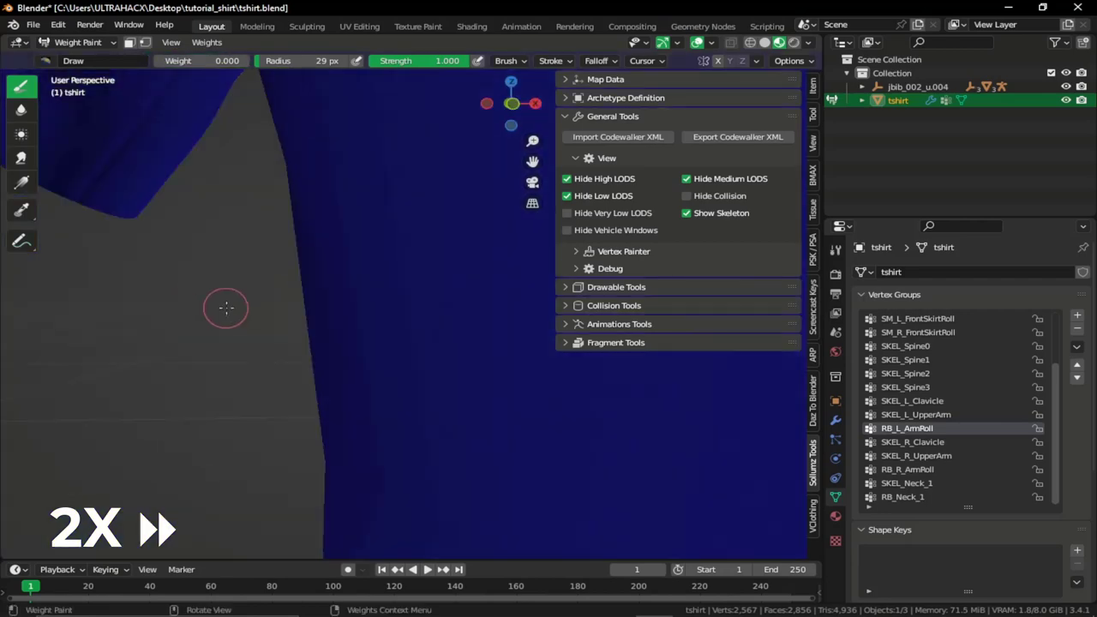
Step: Leave Weight Paint mode, select the jbib_002_u skeleton and switch it to Pose Mode
{"action": "scroll", "coordinate": [225, 306], "scroll_direction": "down", "scroll_amount": 5}
{"action": "left_click", "coordinate": [75, 42]}
{"action": "left_click", "coordinate": [74, 60]}
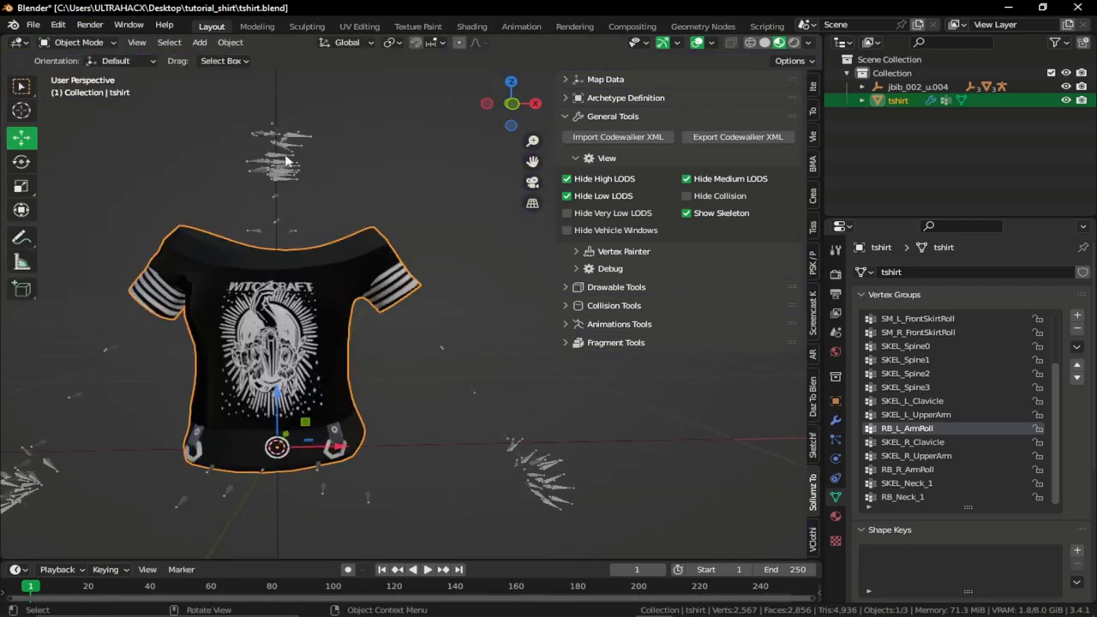
{"action": "left_click", "coordinate": [276, 154]}
{"action": "left_click", "coordinate": [84, 42]}
{"action": "left_click", "coordinate": [75, 88]}
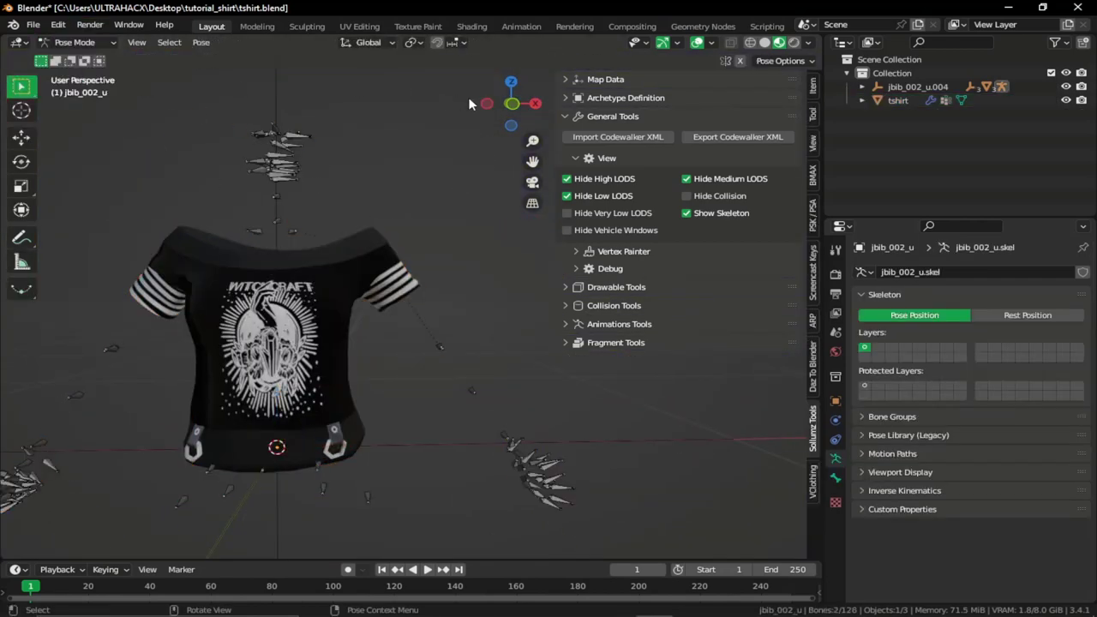
Step: Recheck the left sleeve's deformation from the front by temporarily rotating the left upper arm bones, then cancel
{"action": "left_click", "coordinate": [511, 104]}
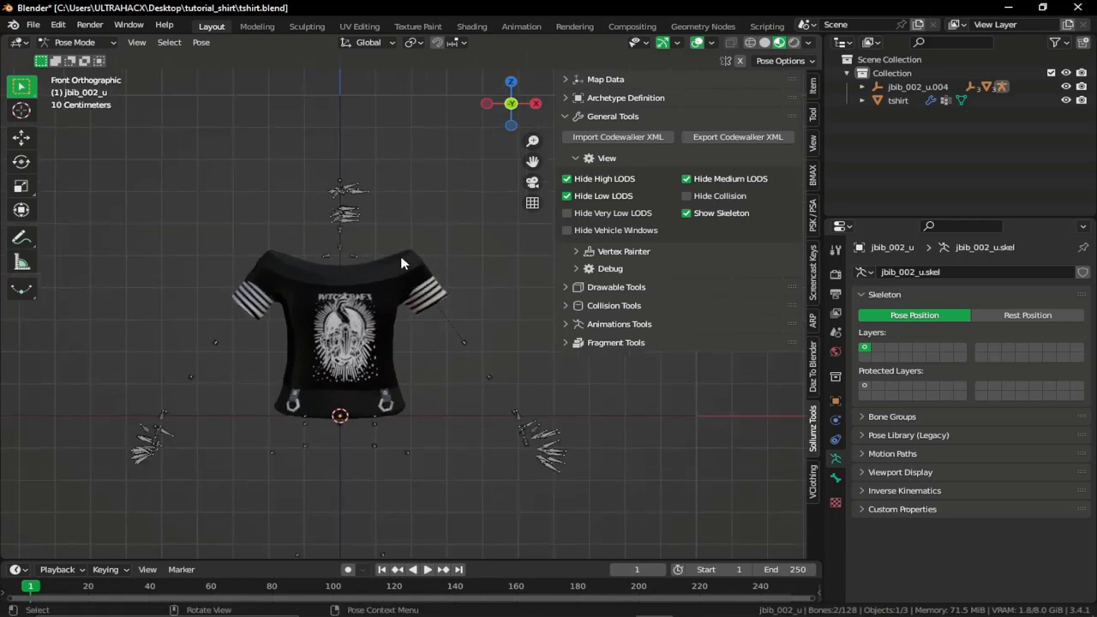
{"action": "key", "text": "r"}
{"action": "left_click", "coordinate": [402, 268]}
{"action": "scroll", "coordinate": [401, 271], "scroll_direction": "up", "scroll_amount": 5}
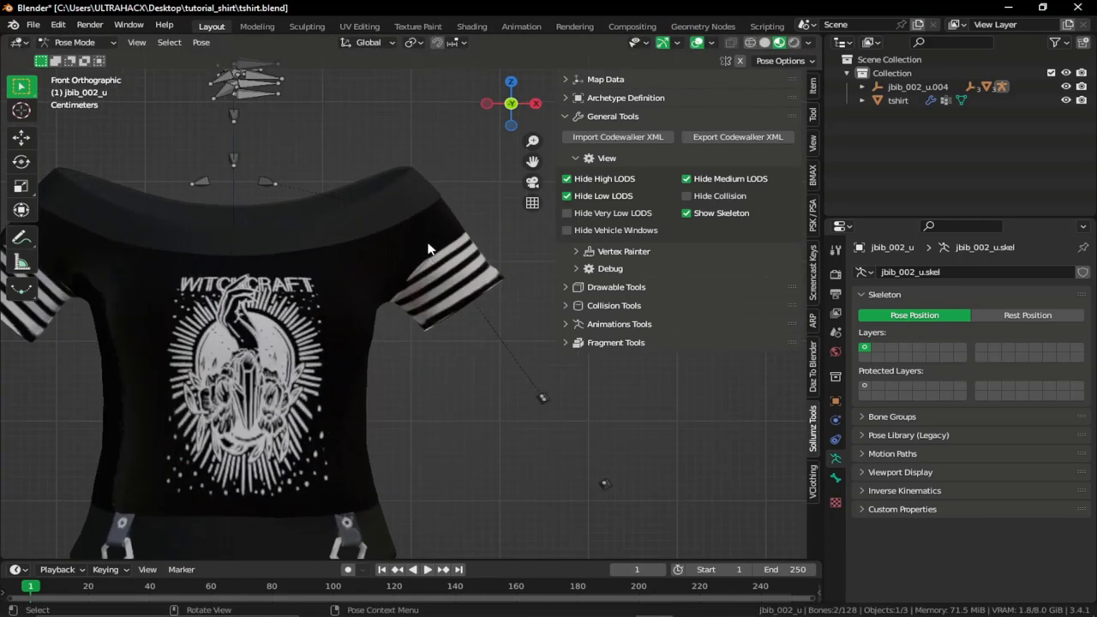
{"action": "key", "text": "r"}
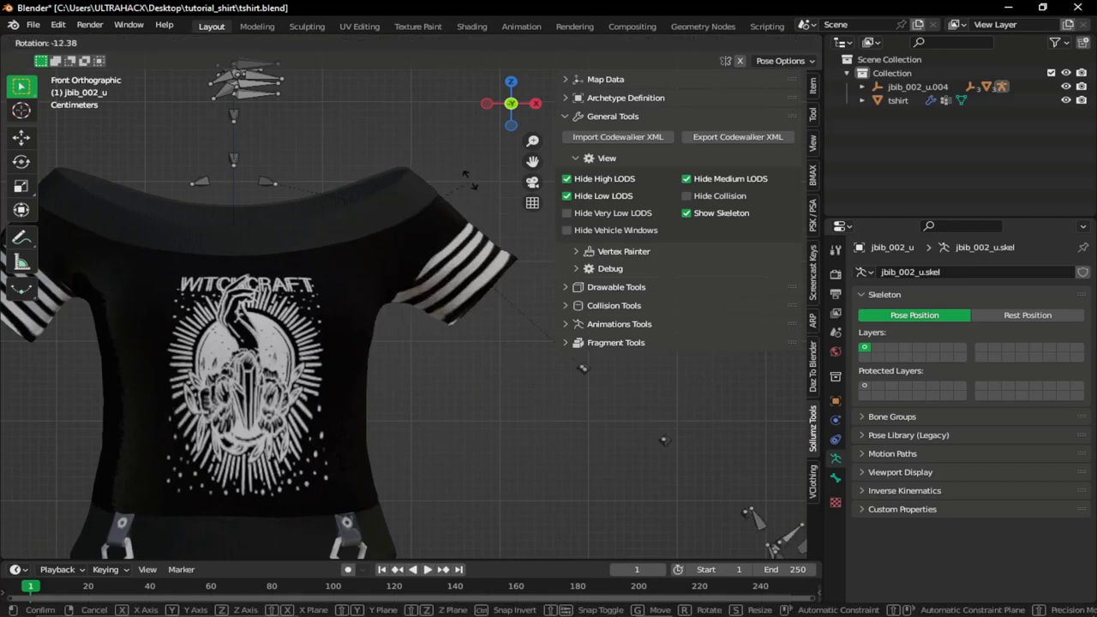
{"action": "right_click", "coordinate": [453, 180]}
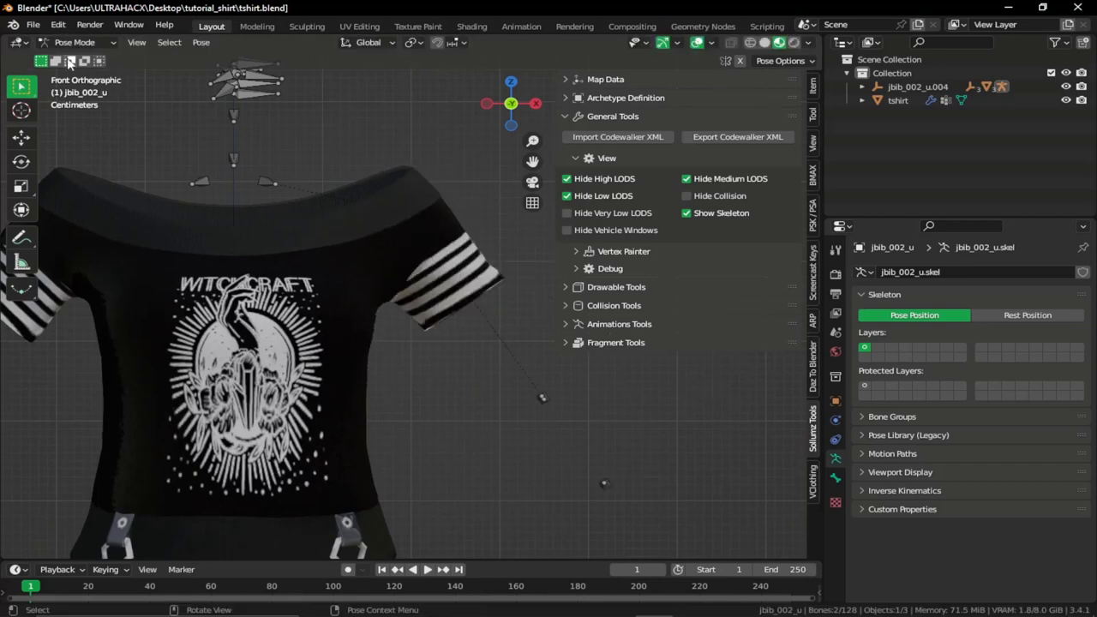
Step: Return the skeleton to Object Mode and deselect everything
{"action": "left_click", "coordinate": [69, 42]}
{"action": "left_click", "coordinate": [73, 56]}
{"action": "scroll", "coordinate": [161, 112], "scroll_direction": "down", "scroll_amount": 5}
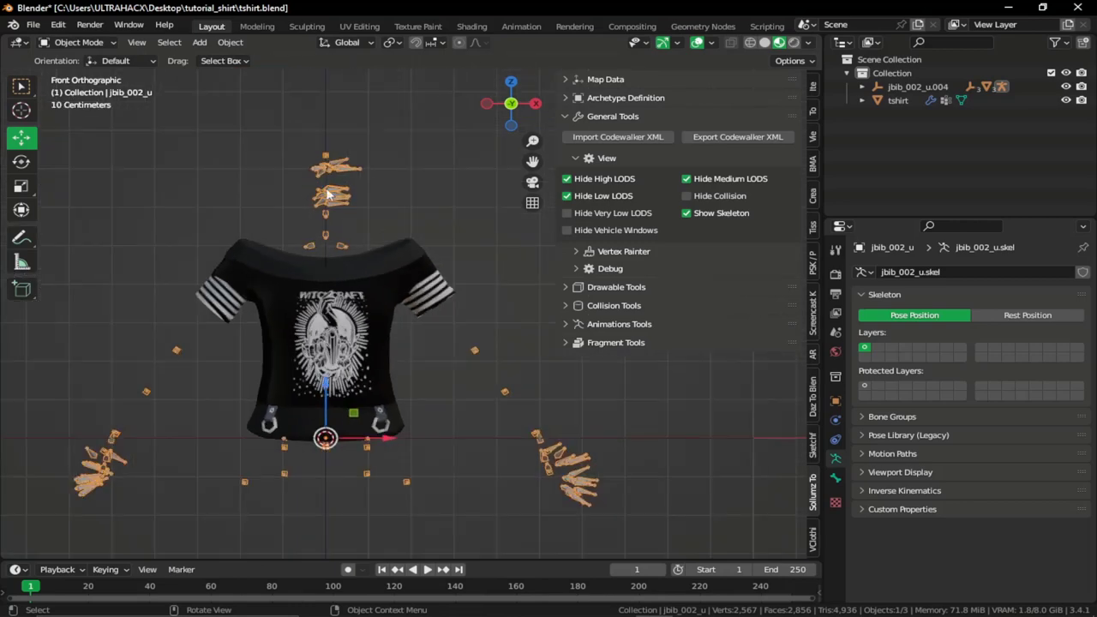
{"action": "left_click", "coordinate": [397, 196]}
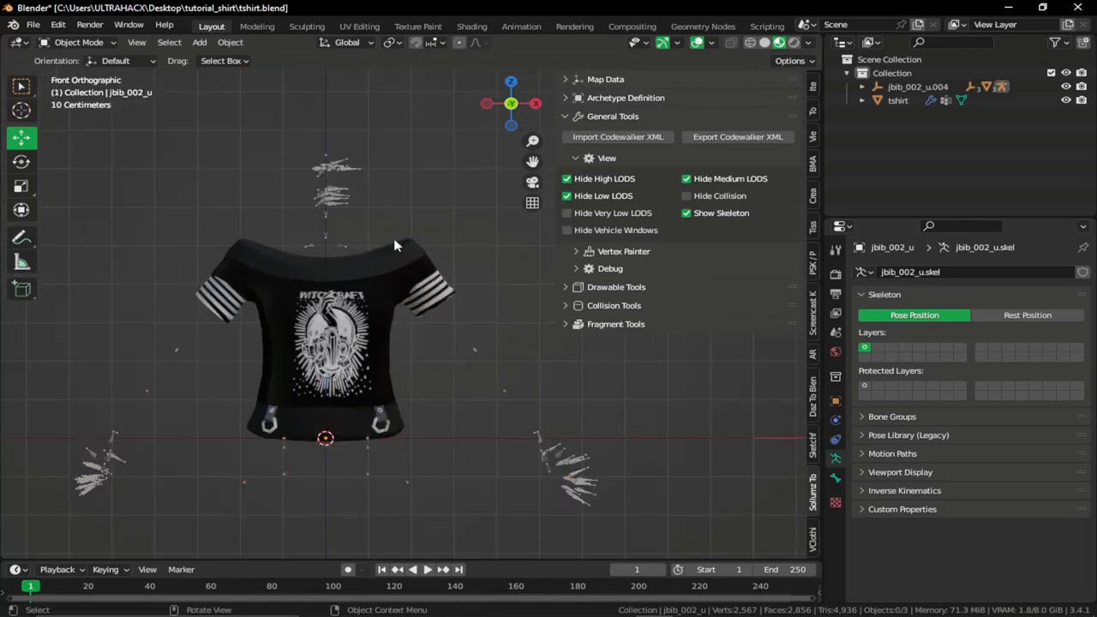
Step: Select the tshirt mesh and show its Color Attributes list in the mesh data properties
{"action": "left_click", "coordinate": [373, 276]}
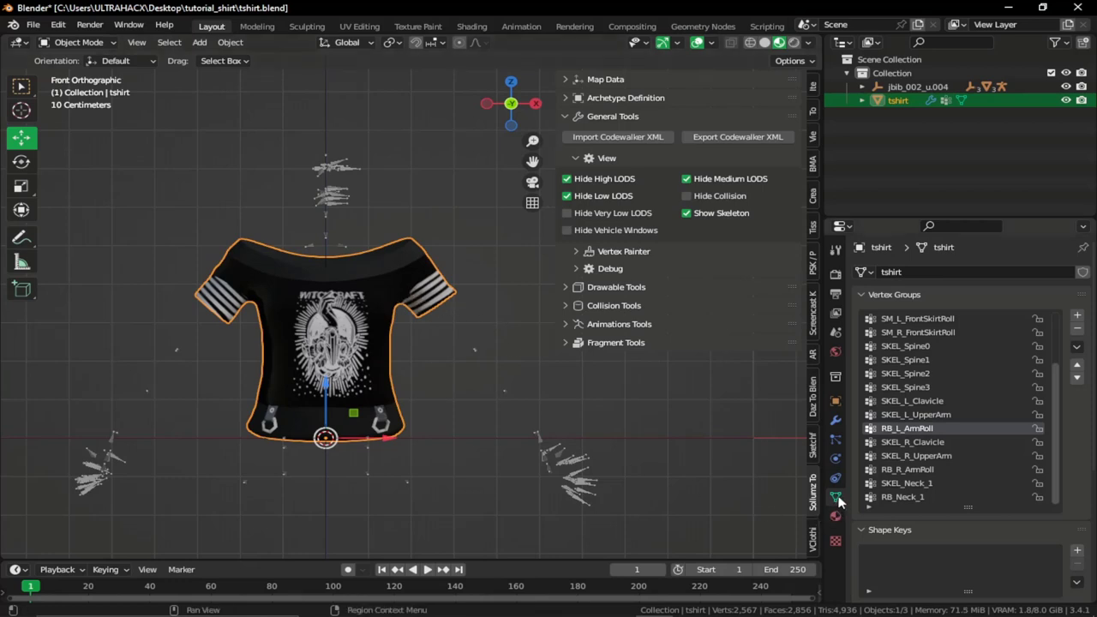
{"action": "left_click", "coordinate": [910, 294]}
{"action": "left_click", "coordinate": [901, 314]}
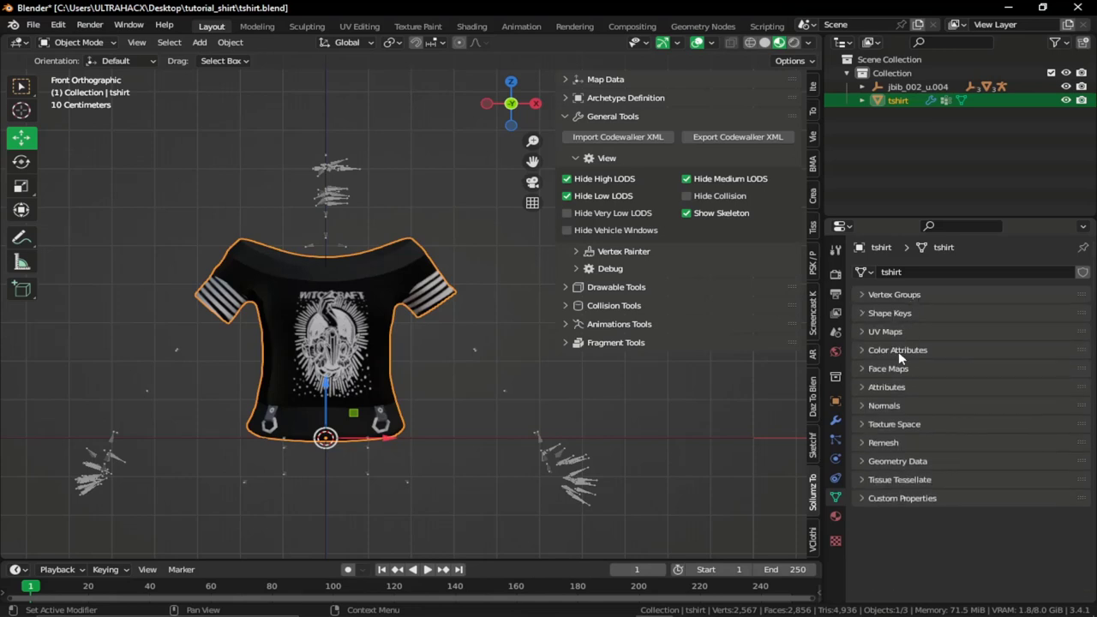
{"action": "left_click", "coordinate": [898, 351]}
{"action": "double_click", "coordinate": [887, 377]}
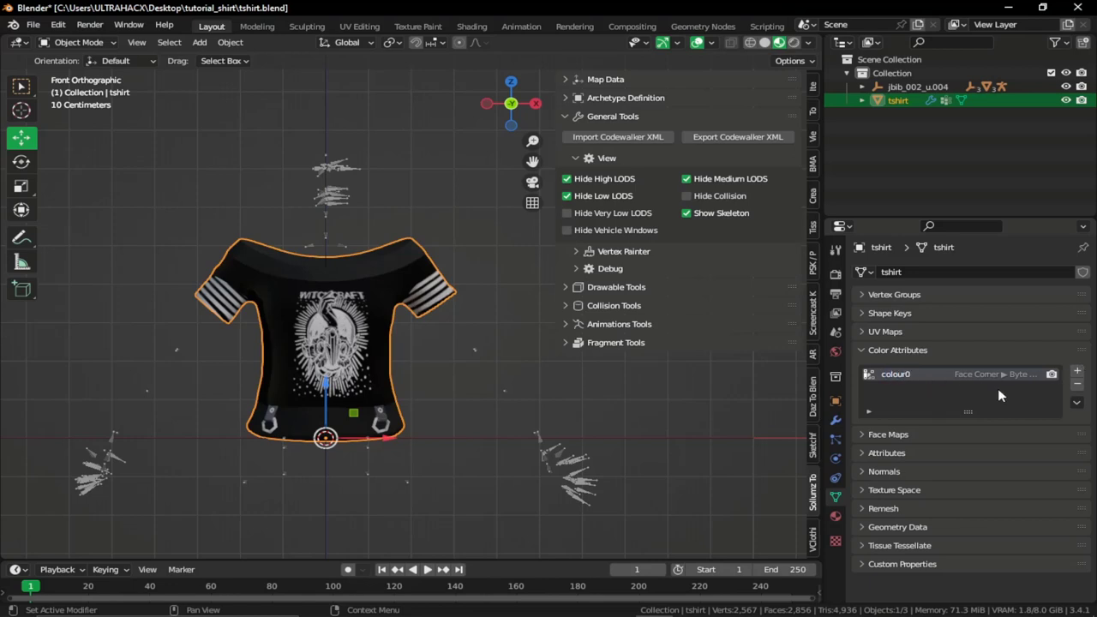
Step: Add a color attribute named colour1 to the tshirt with the Face Corner domain and Byte Color data type
{"action": "left_click", "coordinate": [1078, 375]}
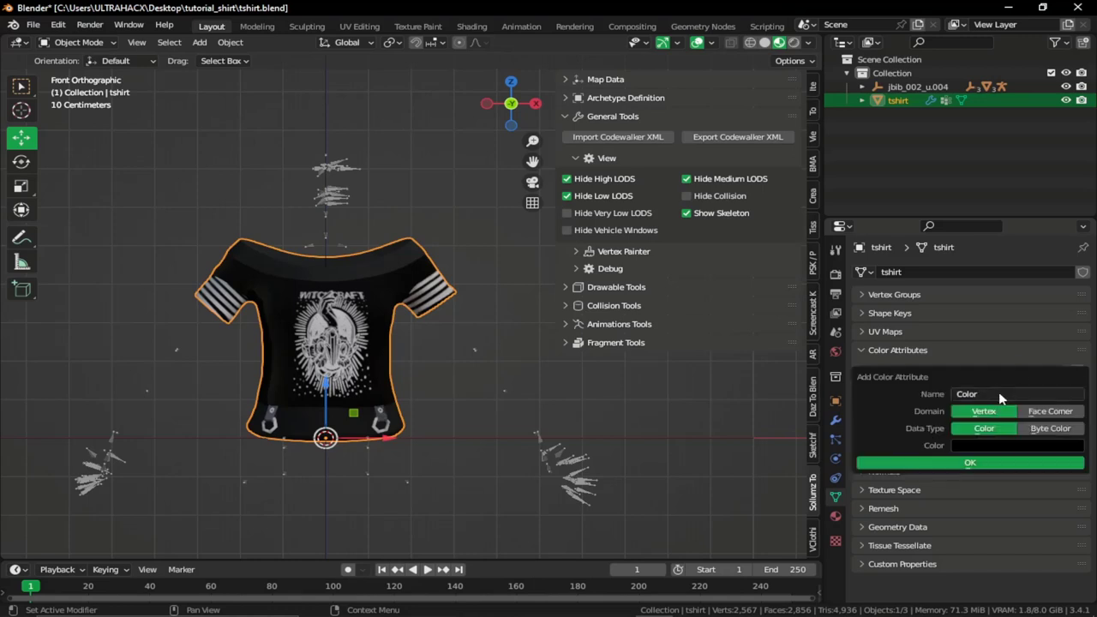
{"action": "left_click", "coordinate": [998, 392]}
{"action": "type", "text": "co"}
{"action": "left_click", "coordinate": [1060, 413]}
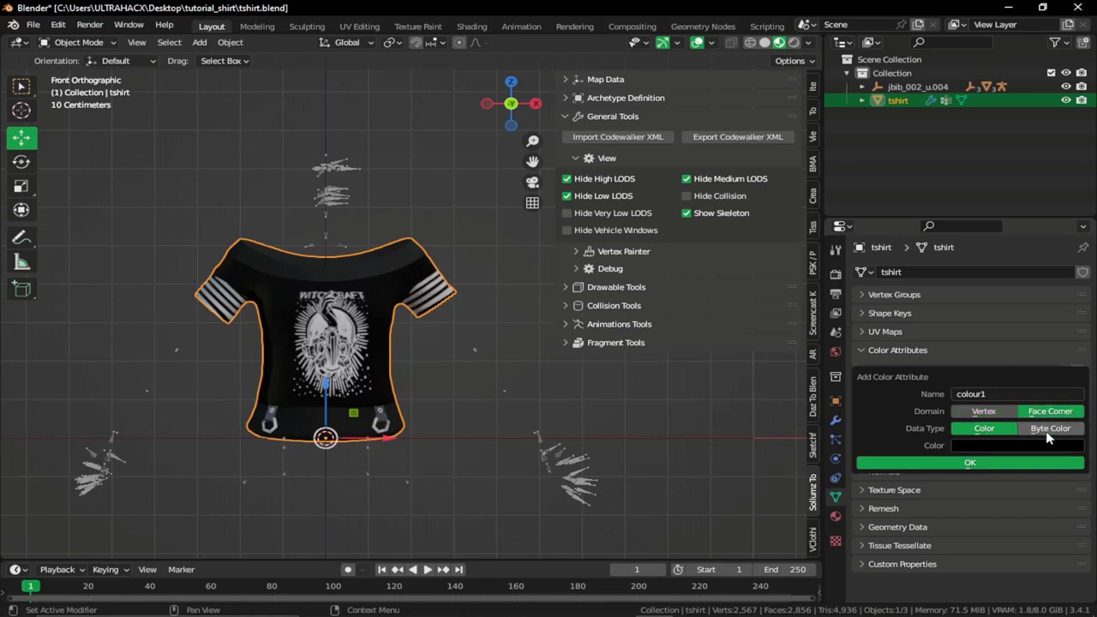
{"action": "left_click", "coordinate": [1052, 432]}
{"action": "left_click", "coordinate": [970, 463]}
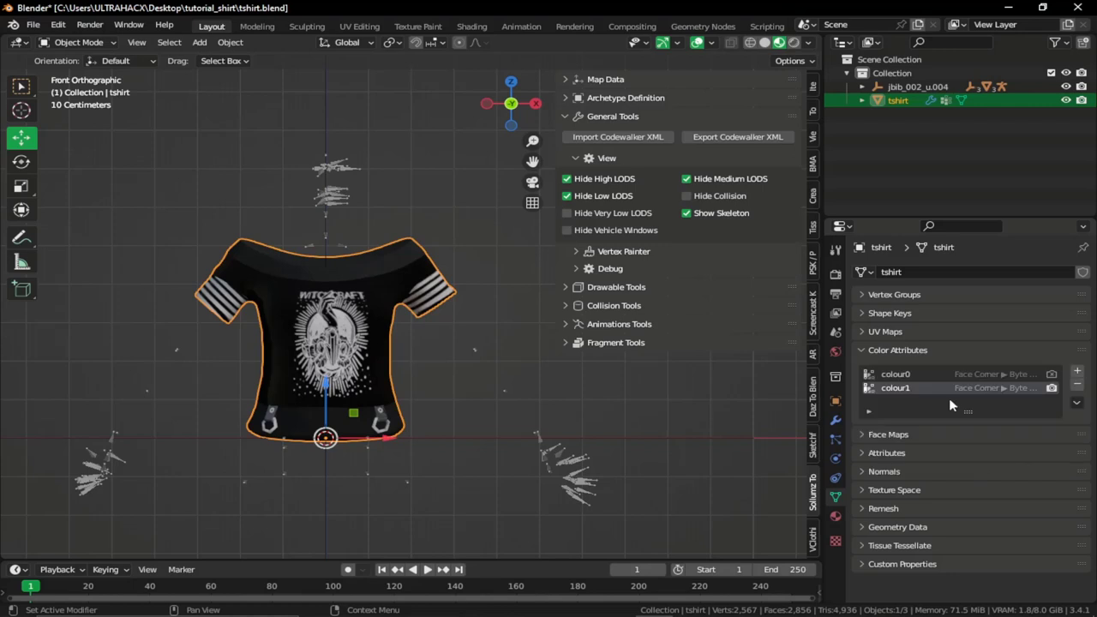
Step: Make colour0 the active color attribute and switch the tshirt to Vertex Paint mode
{"action": "left_click", "coordinate": [906, 377]}
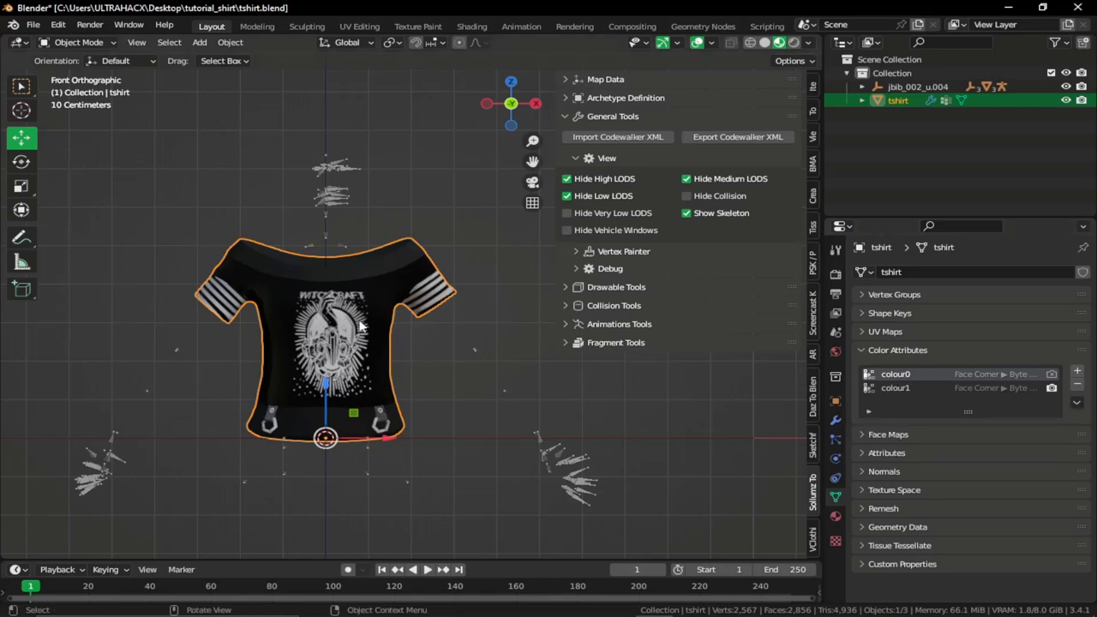
{"action": "middle_click_drag", "start_coordinate": [369, 301], "coordinate": [322, 355]}
{"action": "scroll", "coordinate": [326, 347], "scroll_direction": "down", "scroll_amount": 3}
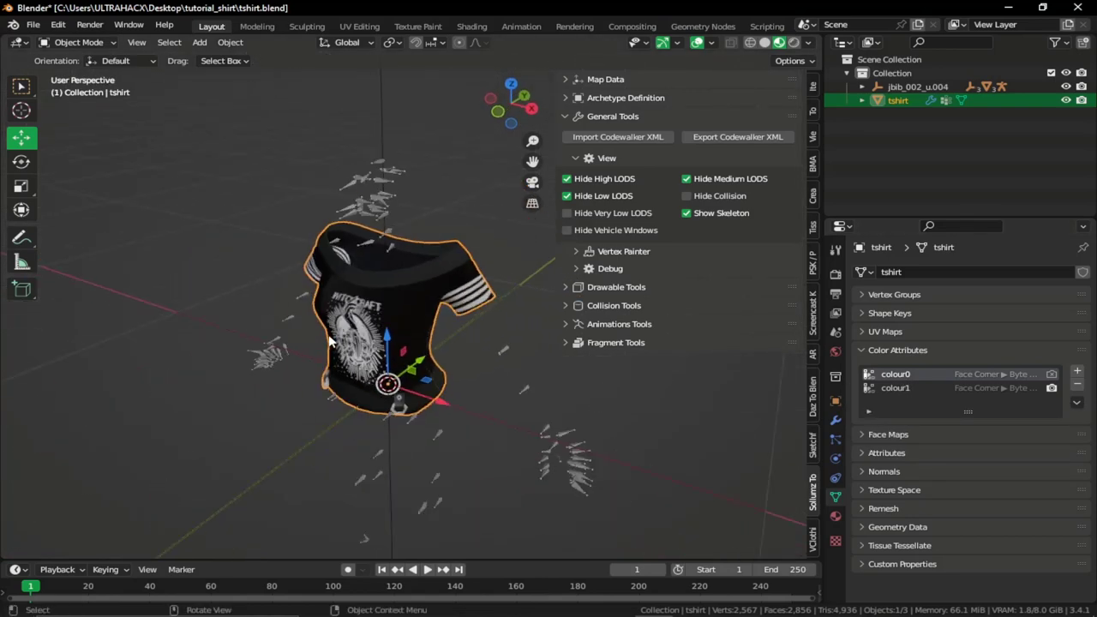
{"action": "scroll", "coordinate": [380, 314], "scroll_direction": "up", "scroll_amount": 2}
{"action": "middle_click_drag", "start_coordinate": [380, 315], "coordinate": [347, 300]}
{"action": "left_click", "coordinate": [80, 42]}
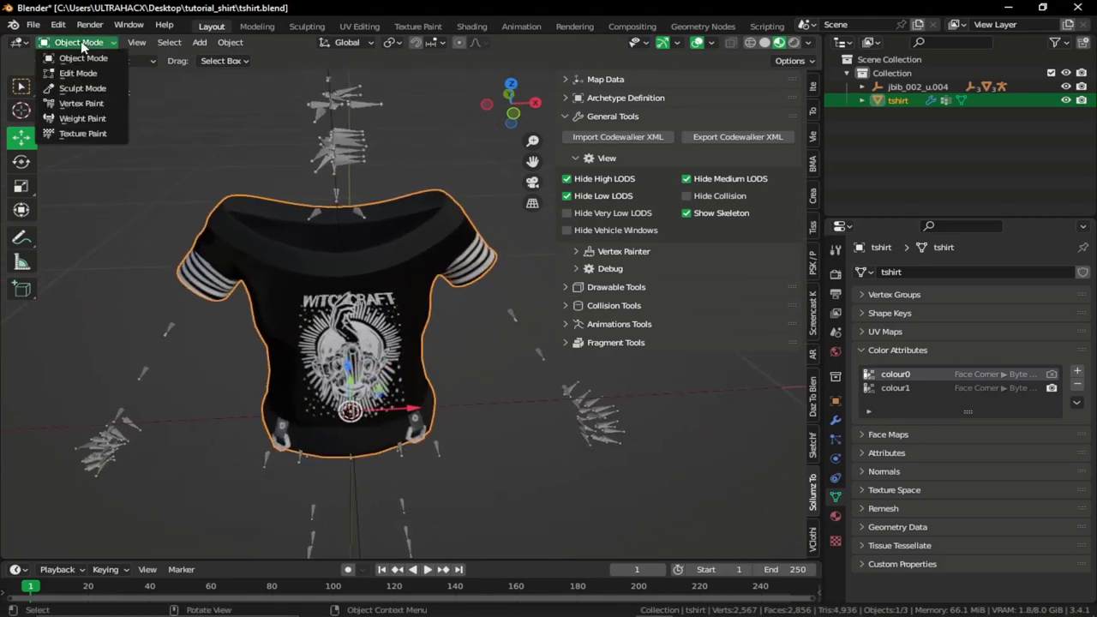
{"action": "left_click", "coordinate": [81, 101]}
{"action": "scroll", "coordinate": [292, 227], "scroll_direction": "down", "scroll_amount": 3}
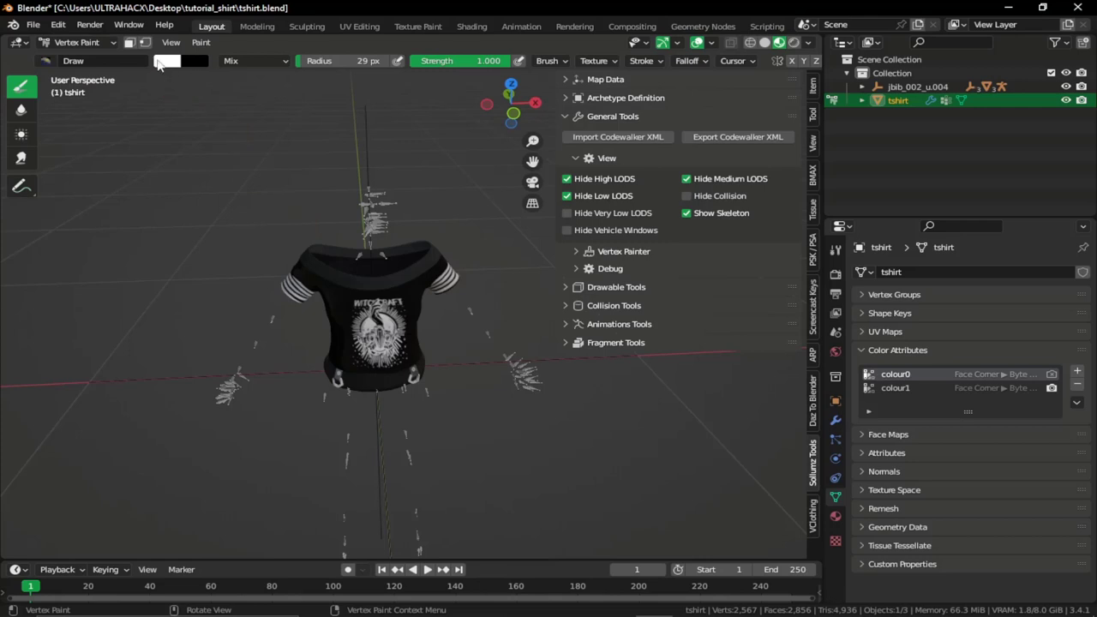
Step: Set the vertex paint brush color to a saturated orange
{"action": "left_click", "coordinate": [168, 61]}
{"action": "left_click", "coordinate": [192, 189]}
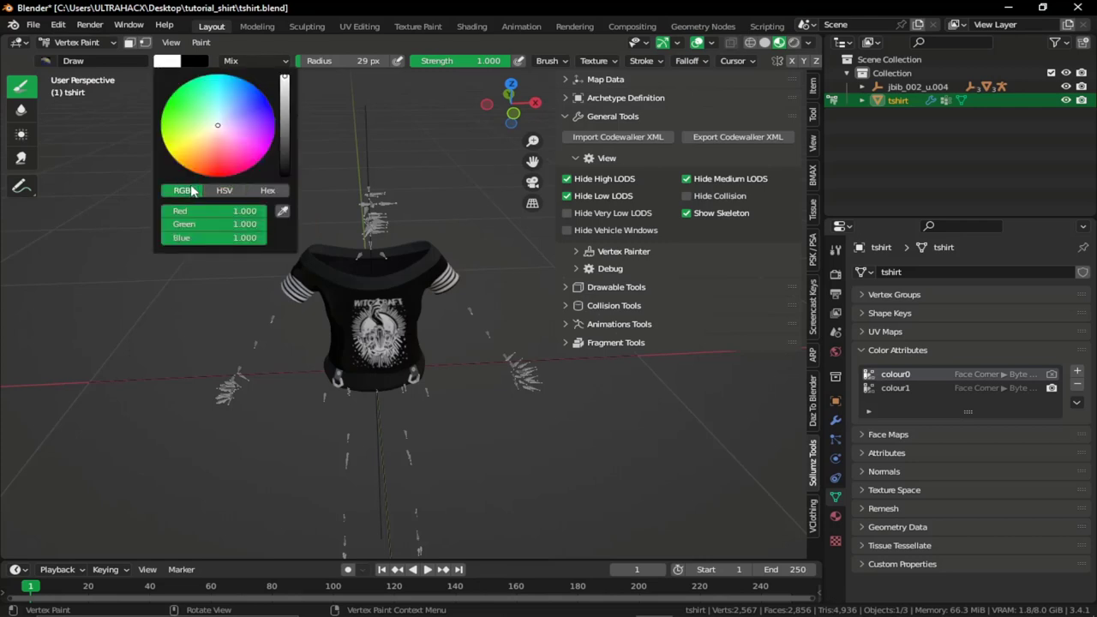
{"action": "left_click", "coordinate": [208, 144]}
{"action": "left_click_drag", "start_coordinate": [208, 145], "coordinate": [194, 172]}
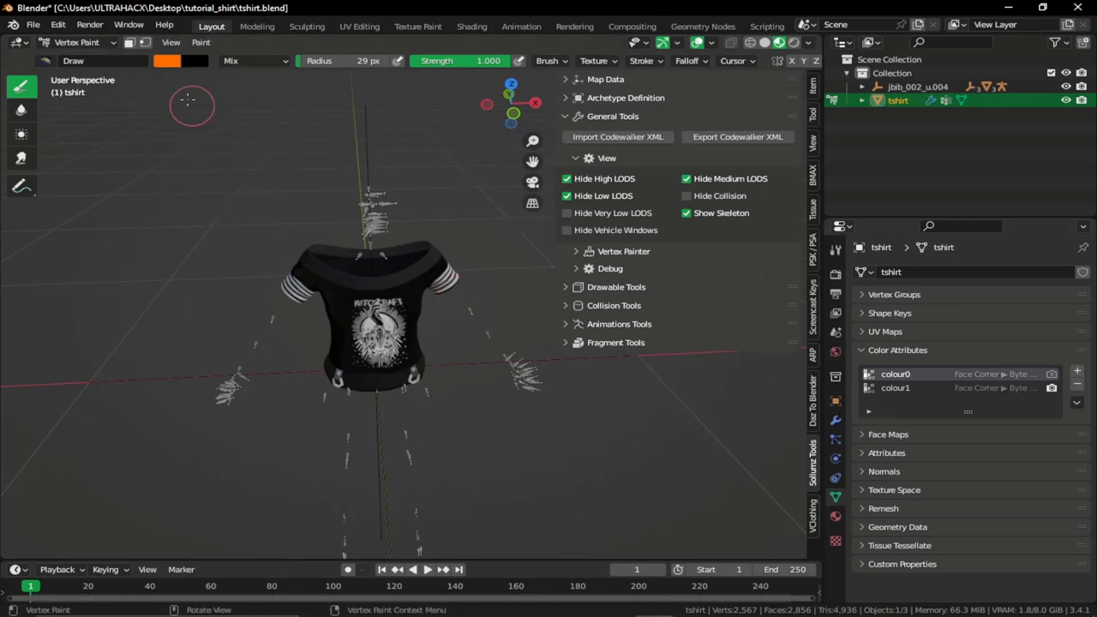
{"action": "left_click", "coordinate": [175, 63]}
Step: Switch the viewport to Solid shading and set its object color to Attribute
{"action": "left_click", "coordinate": [764, 43]}
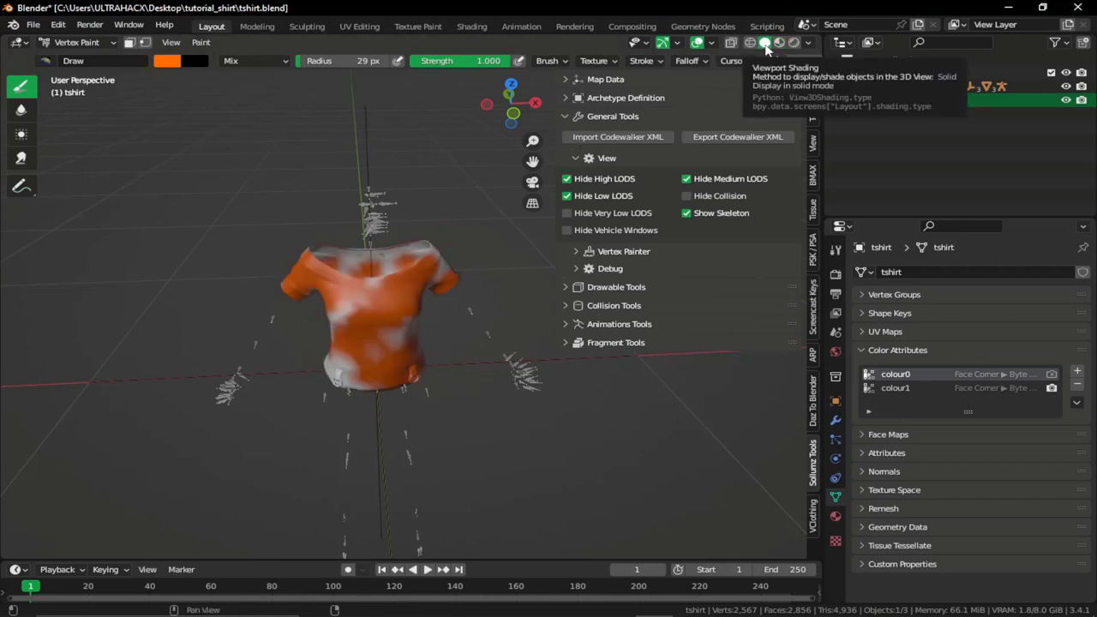
{"action": "left_click", "coordinate": [809, 44]}
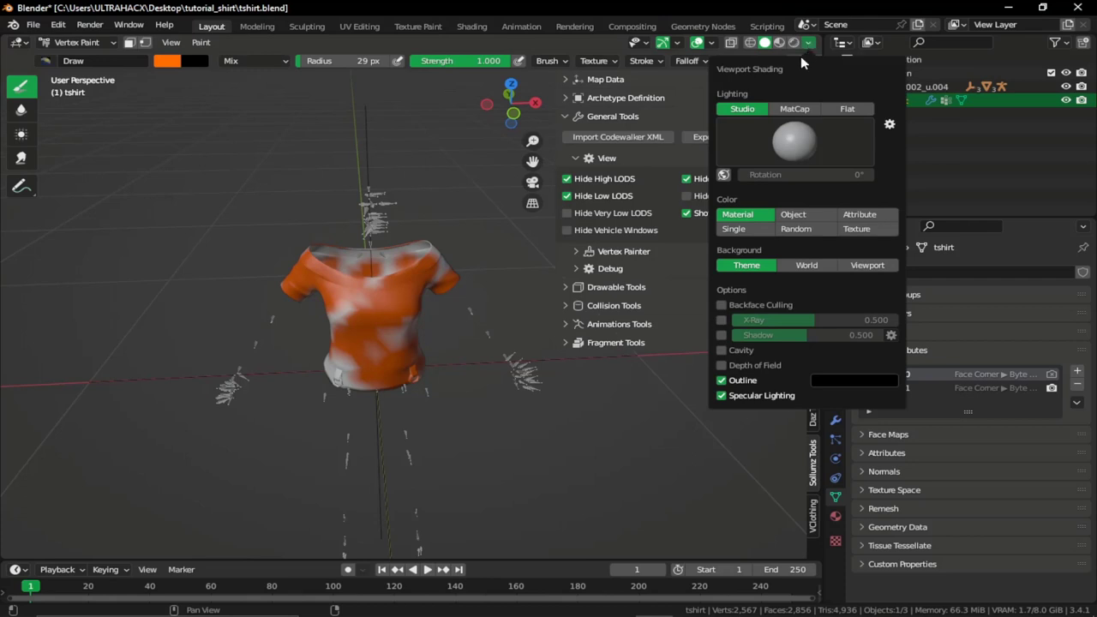
{"action": "left_click", "coordinate": [860, 215]}
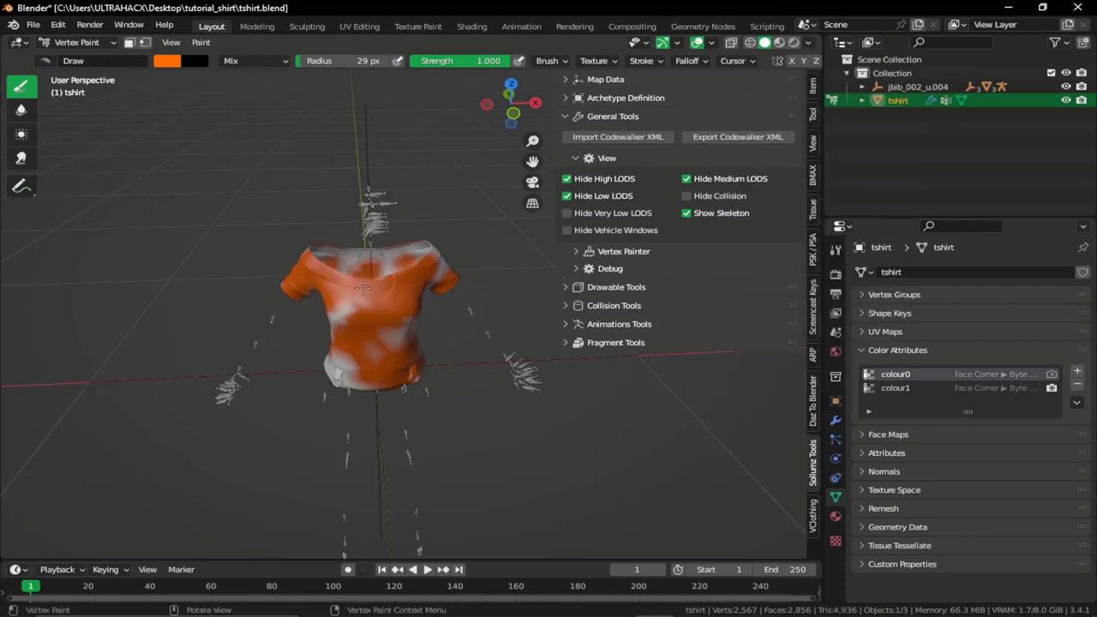
Step: Enlarge the brush radius to 500 px and paint the whole tshirt orange in colour0, covering all sides
{"action": "left_click_drag", "start_coordinate": [375, 307], "coordinate": [384, 372]}
{"action": "mouse_move", "coordinate": [385, 372]}
{"action": "middle_mouse_down"}
{"action": "mouse_move", "coordinate": [385, 345]}
{"action": "mouse_move", "coordinate": [434, 307]}
{"action": "middle_mouse_up"}
{"action": "scroll", "coordinate": [425, 307], "scroll_direction": "down", "scroll_amount": 1}
{"action": "left_click_drag", "start_coordinate": [348, 62], "coordinate": [394, 61]}
{"action": "left_click", "coordinate": [255, 262]}
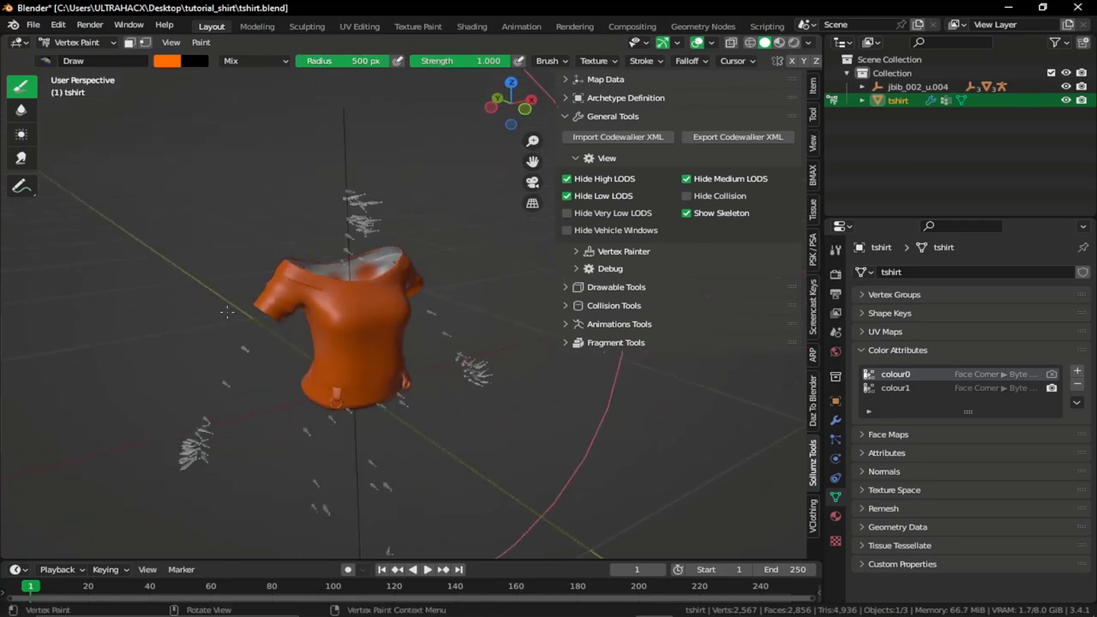
{"action": "middle_click_drag", "start_coordinate": [435, 262], "coordinate": [299, 277]}
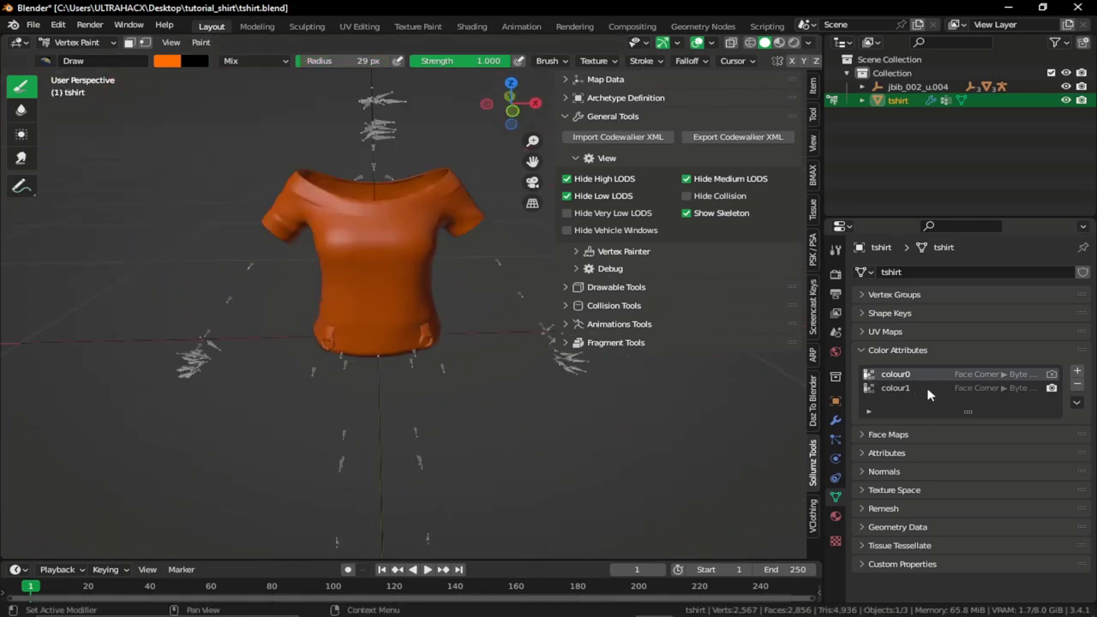
Step: Make colour1 the active color attribute and examine its vertex colors on the front of the tshirt
{"action": "left_click", "coordinate": [927, 390]}
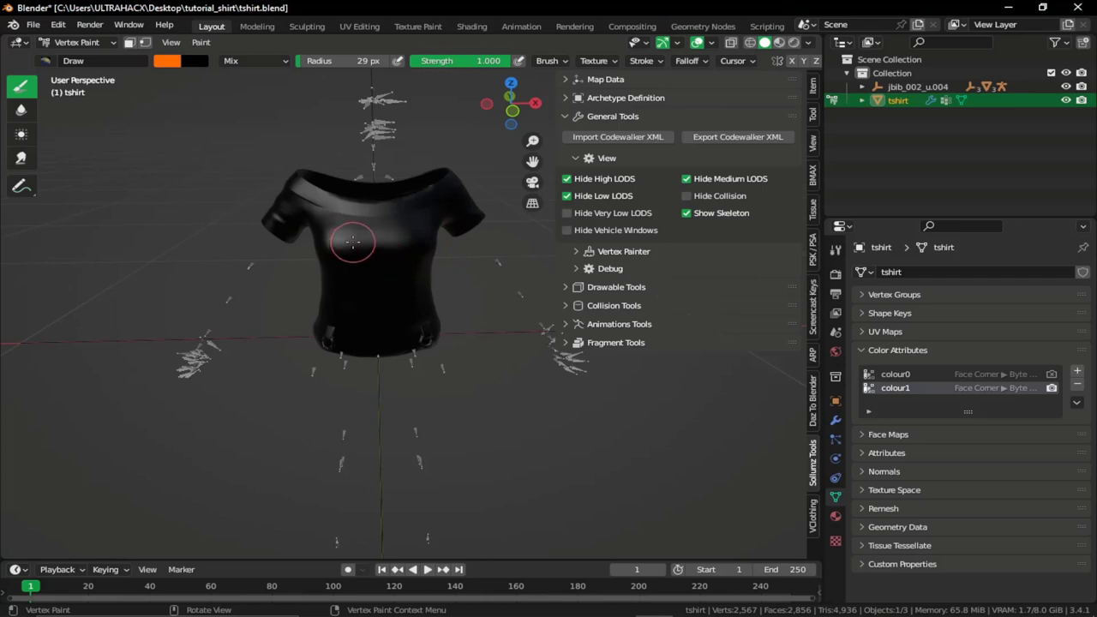
{"action": "scroll", "coordinate": [352, 242], "scroll_direction": "up", "scroll_amount": 3}
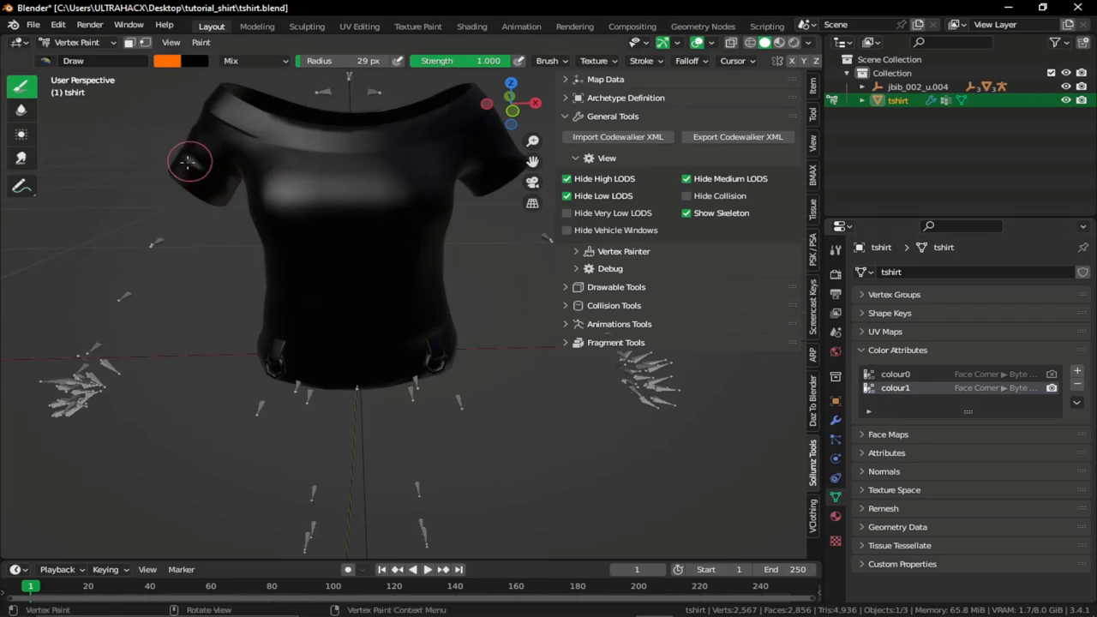
{"action": "middle_click_drag", "start_coordinate": [190, 155], "coordinate": [257, 215]}
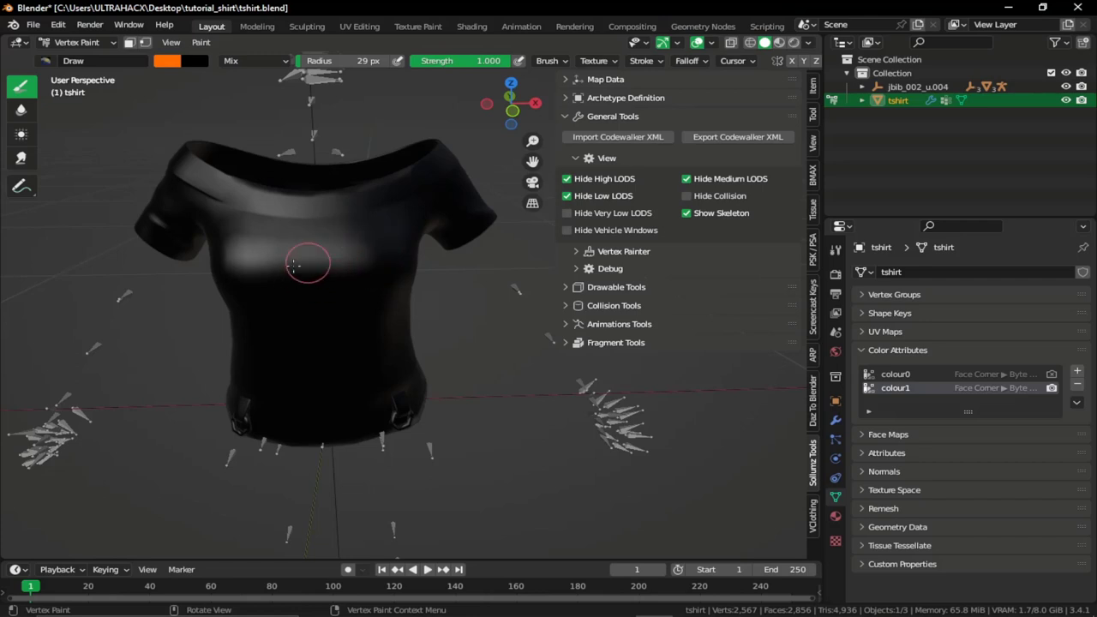
{"action": "middle_click_drag", "start_coordinate": [355, 257], "coordinate": [394, 303]}
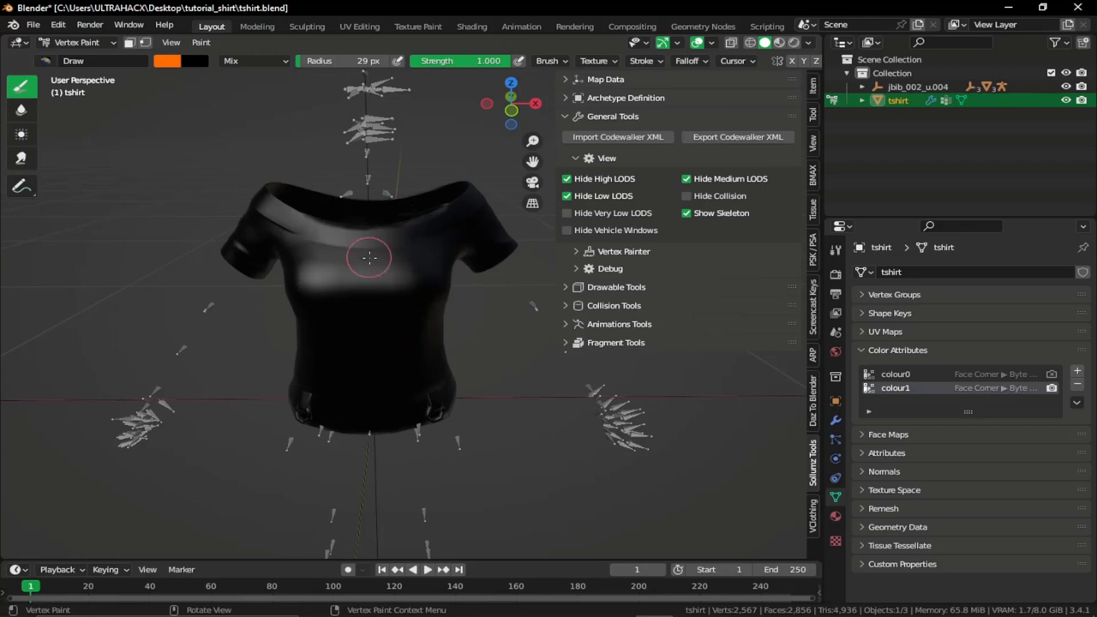
Step: Switch to the Shading workspace and add a Color Attribute node above the diffuse_1.dds texture node
{"action": "left_click", "coordinate": [471, 27]}
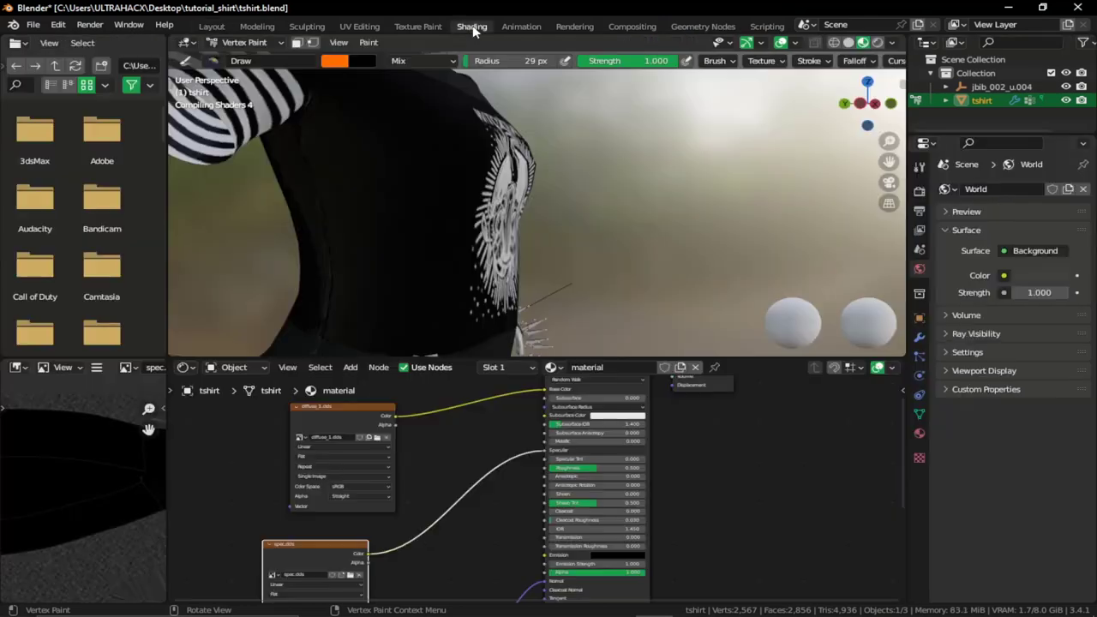
{"action": "middle_click_drag", "start_coordinate": [497, 411], "coordinate": [497, 485]}
{"action": "key", "text": "shift+a"}
{"action": "left_click", "coordinate": [386, 412]}
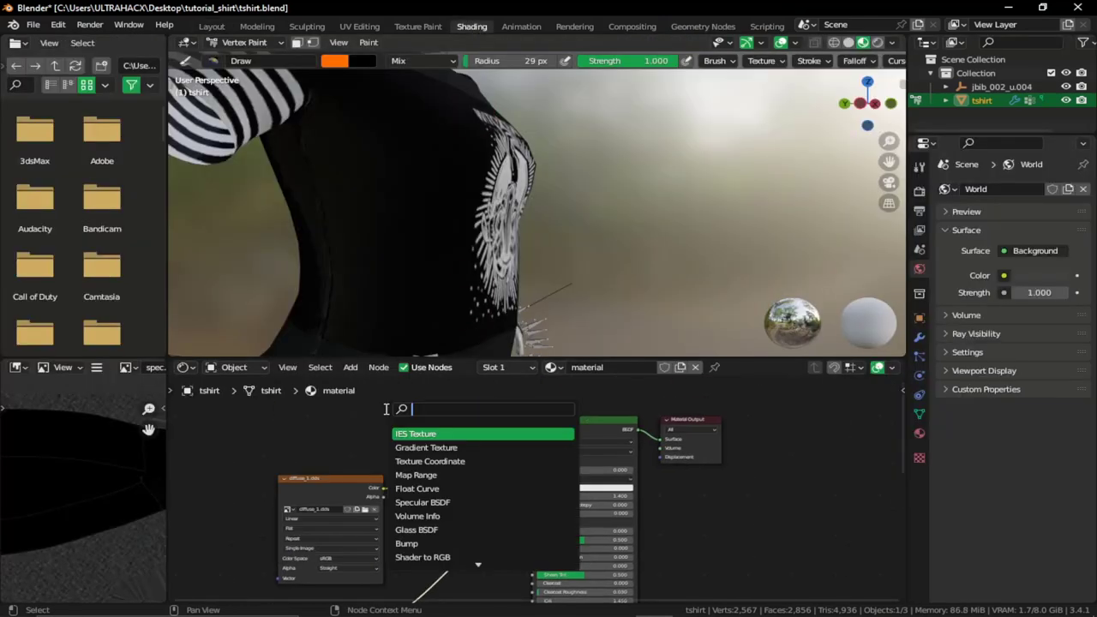
{"action": "type", "text": "colo"}
{"action": "key", "text": "Down"}
{"action": "key", "text": "Down"}
{"action": "key", "text": "Down"}
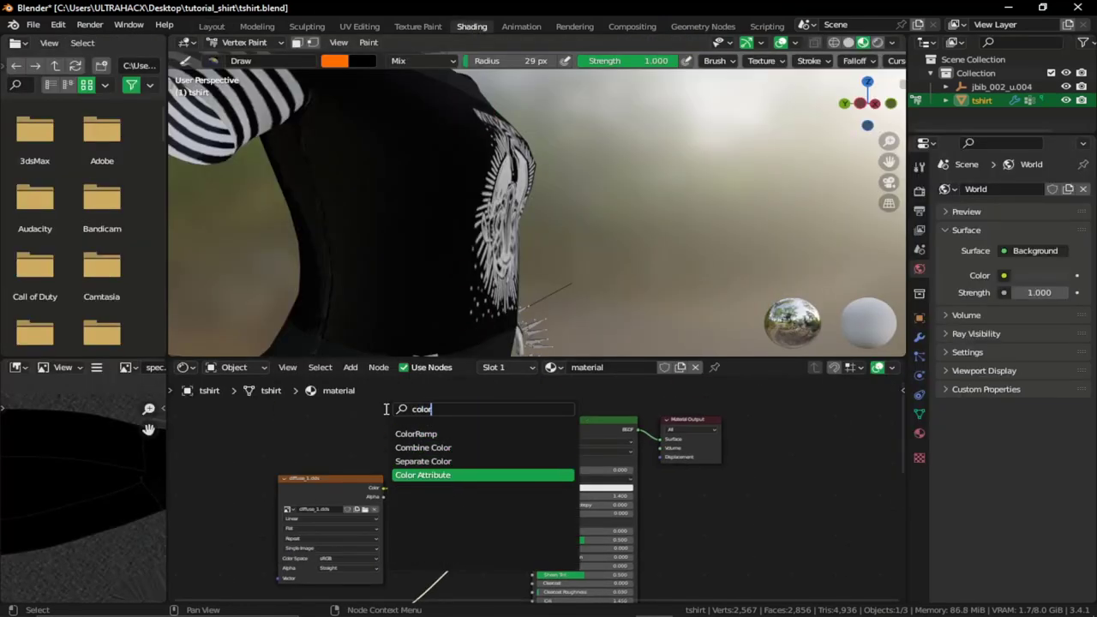
{"action": "key", "text": "Return"}
{"action": "left_click", "coordinate": [329, 411]}
{"action": "scroll", "coordinate": [329, 411], "scroll_direction": "up", "scroll_amount": 4}
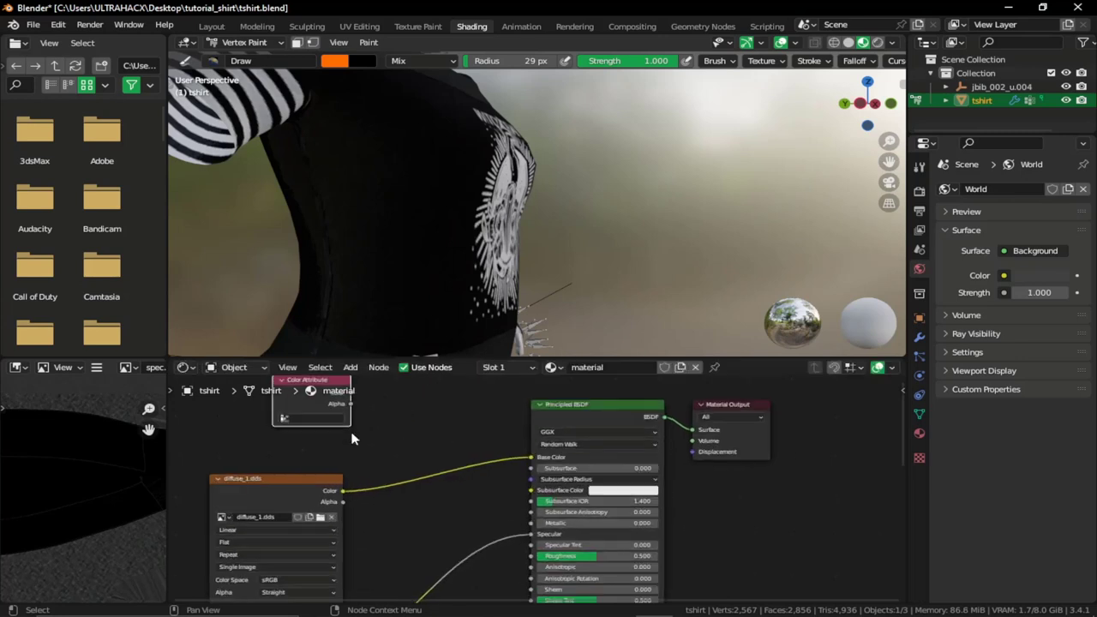
Step: Set the Color Attribute node to colour1 and connect its Alpha output to the Principled BSDF's Base Color
{"action": "left_click", "coordinate": [293, 467]}
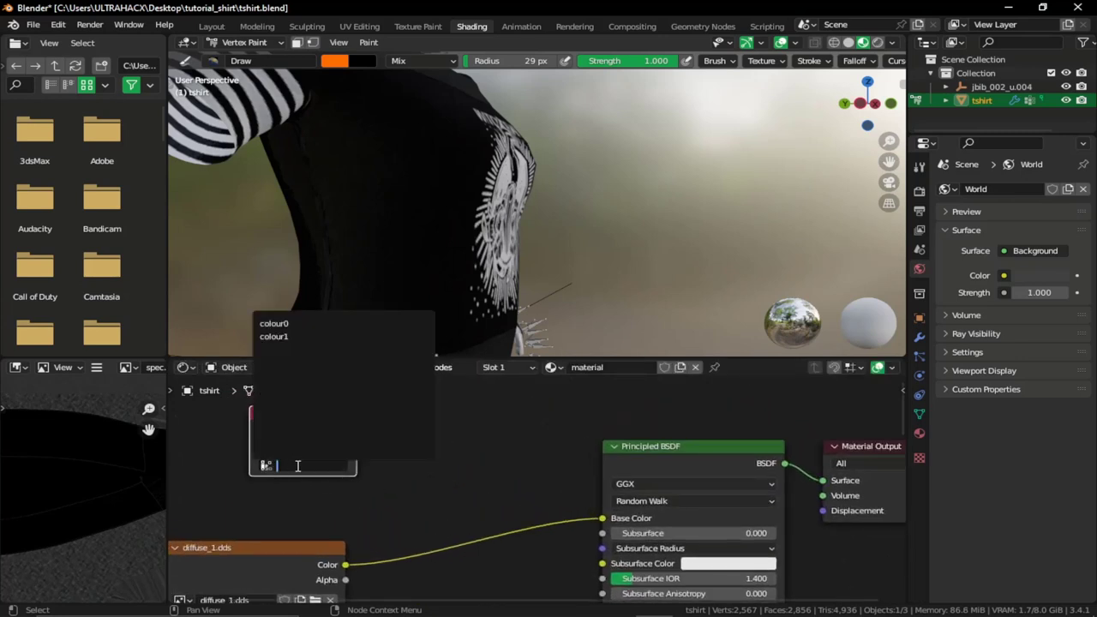
{"action": "left_click", "coordinate": [280, 338]}
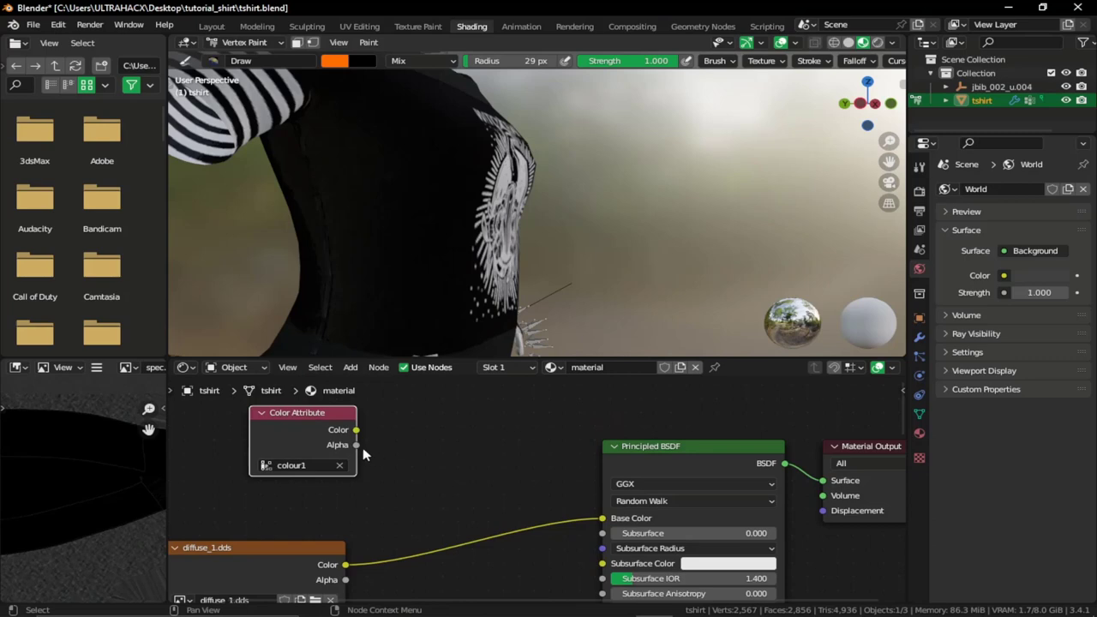
{"action": "left_click_drag", "start_coordinate": [356, 445], "coordinate": [603, 520]}
{"action": "scroll", "coordinate": [577, 257], "scroll_direction": "down", "scroll_amount": 4}
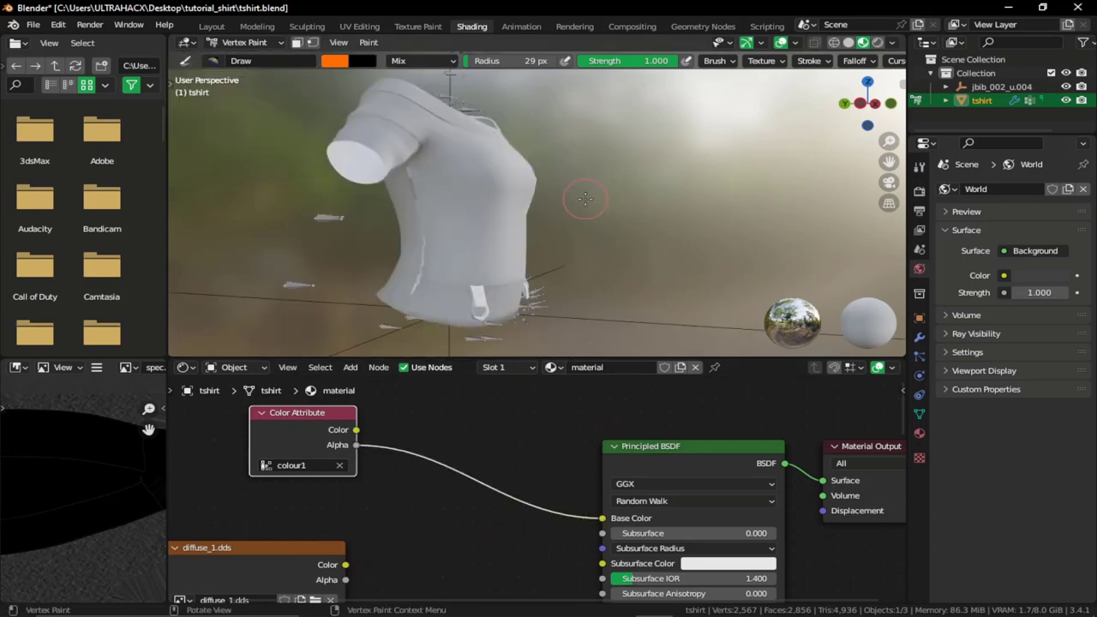
{"action": "middle_click_drag", "start_coordinate": [582, 202], "coordinate": [477, 198]}
{"action": "scroll", "coordinate": [511, 235], "scroll_direction": "up", "scroll_amount": 2}
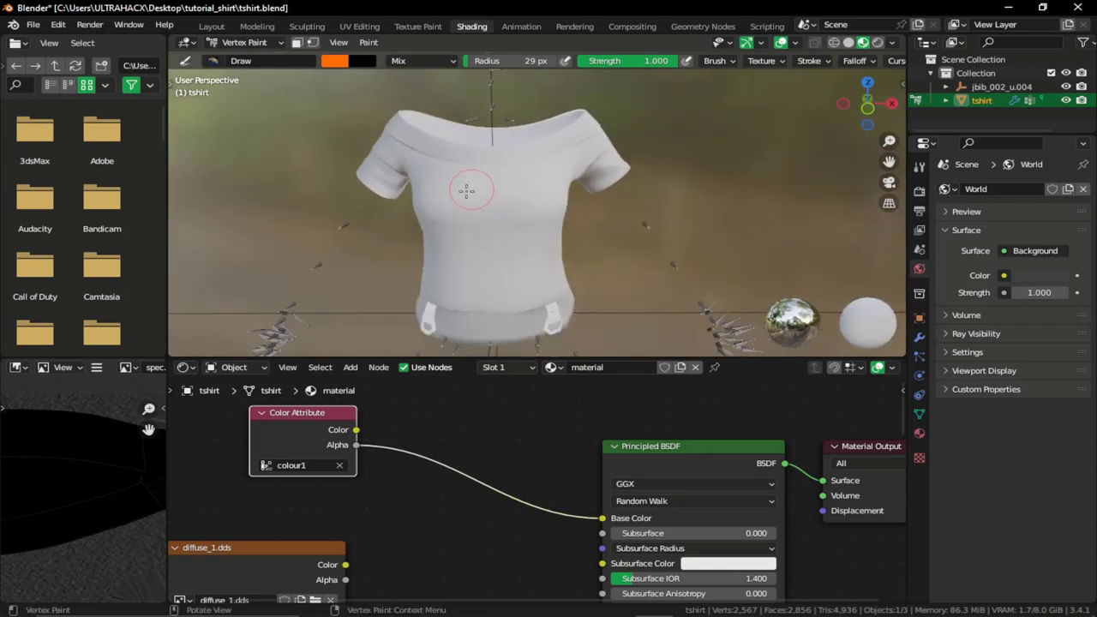
Step: Show the tshirt's Color Attributes in the mesh data properties and look over the paint brush's blending modes, including Erase Alpha and Add Alpha
{"action": "left_click", "coordinate": [919, 414]}
{"action": "left_click", "coordinate": [977, 445]}
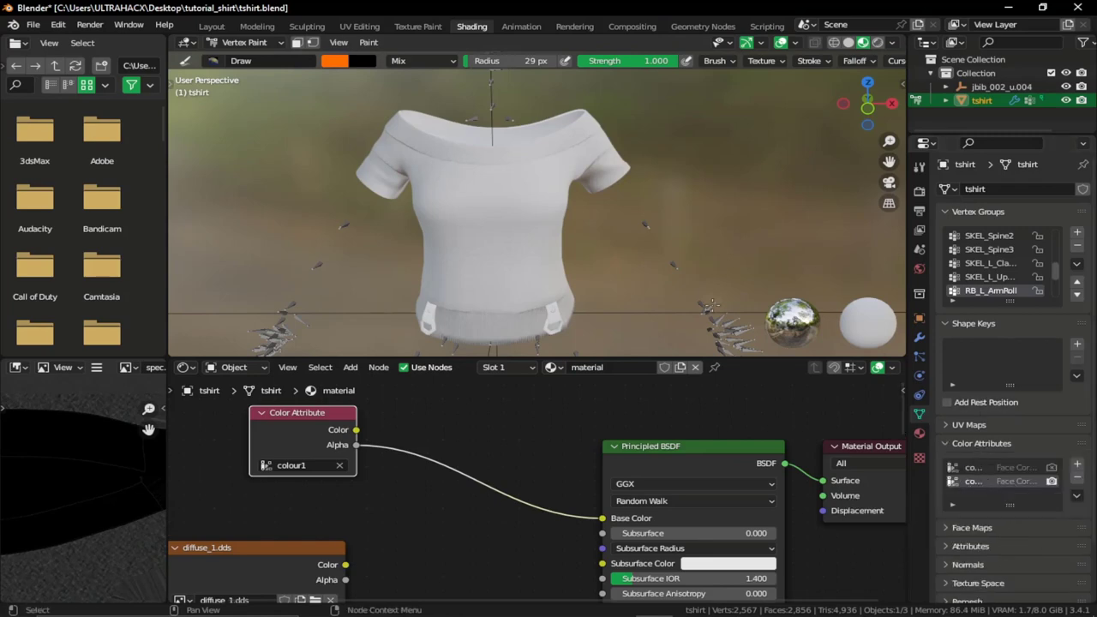
{"action": "left_click", "coordinate": [417, 61]}
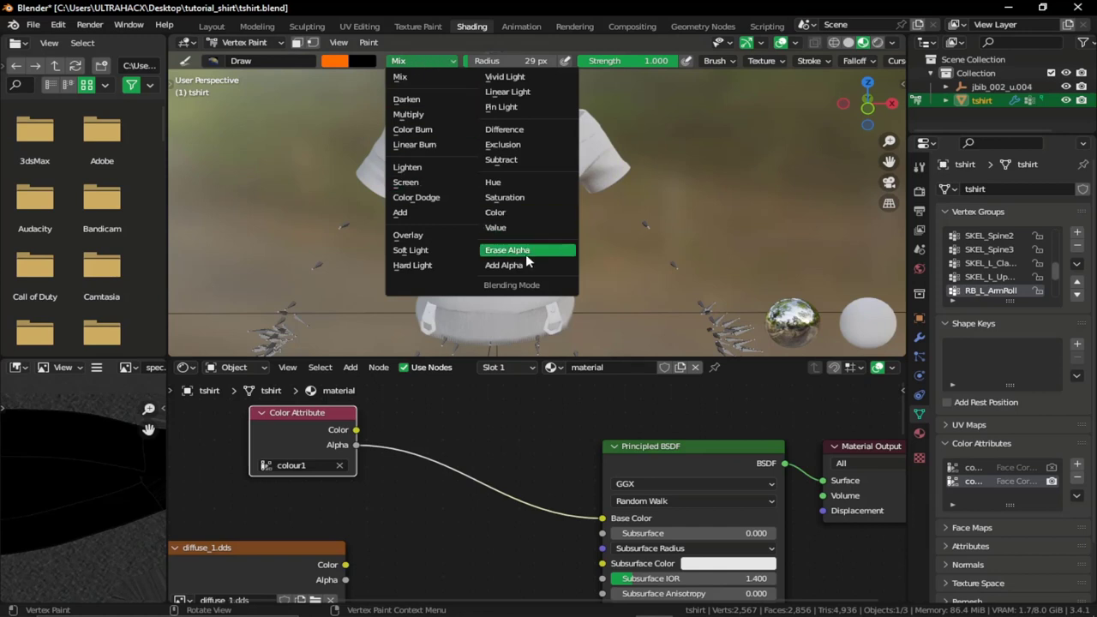
{"action": "key", "text": "Escape"}
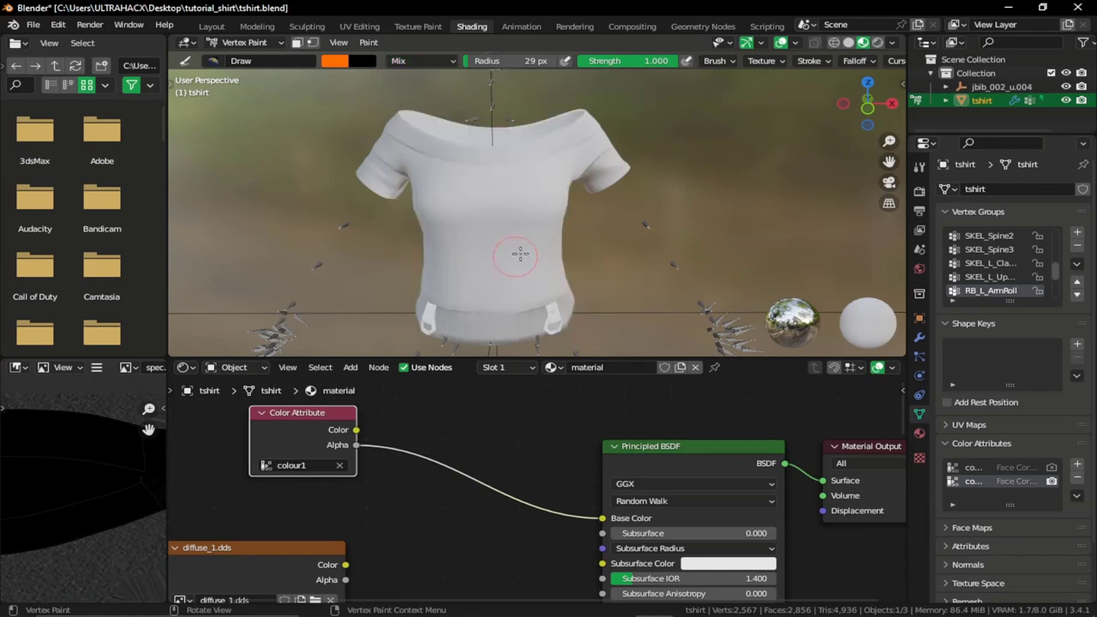
Step: Show the Sollumz general tools in the 3D view's sidebar and expand the Vertex Painter and Terrain Painter options
{"action": "key", "text": "n"}
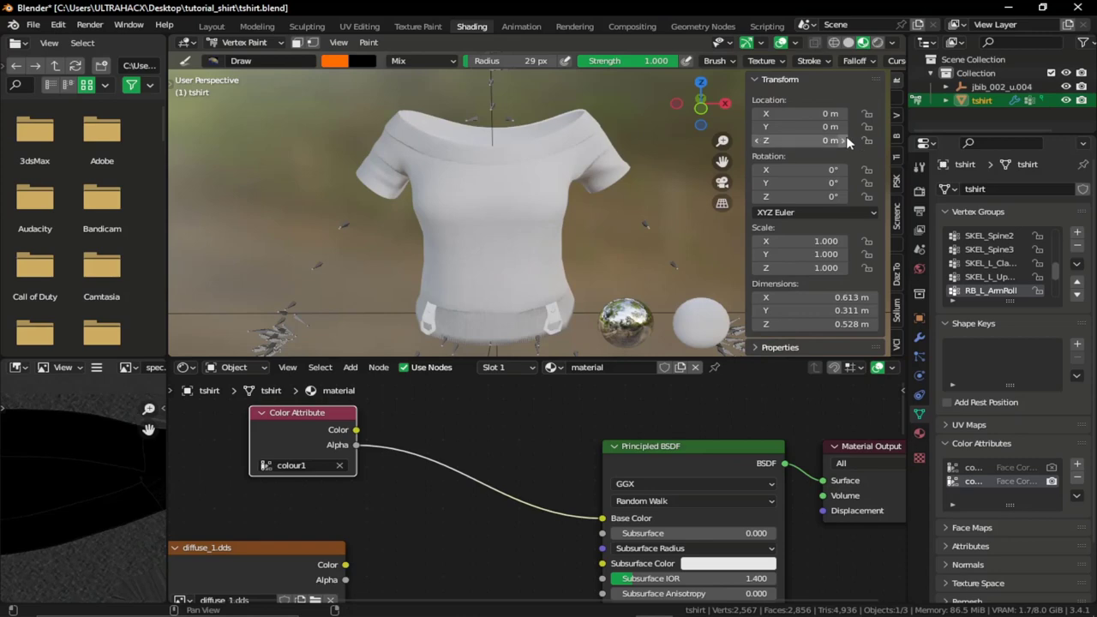
{"action": "left_click", "coordinate": [898, 347]}
{"action": "left_click", "coordinate": [898, 313]}
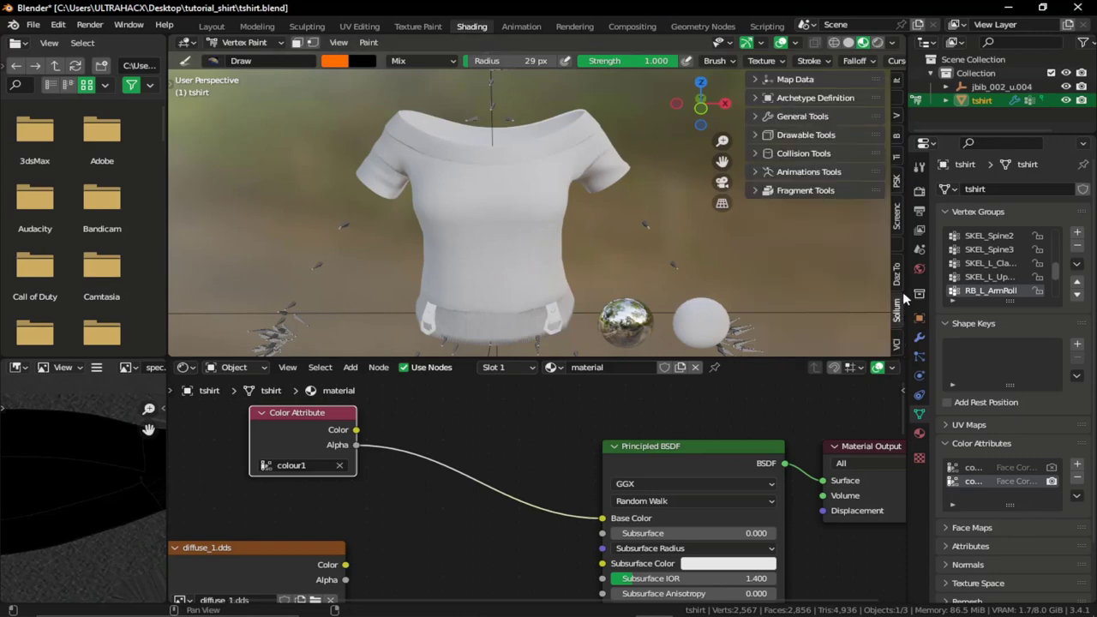
{"action": "left_click", "coordinate": [785, 118]}
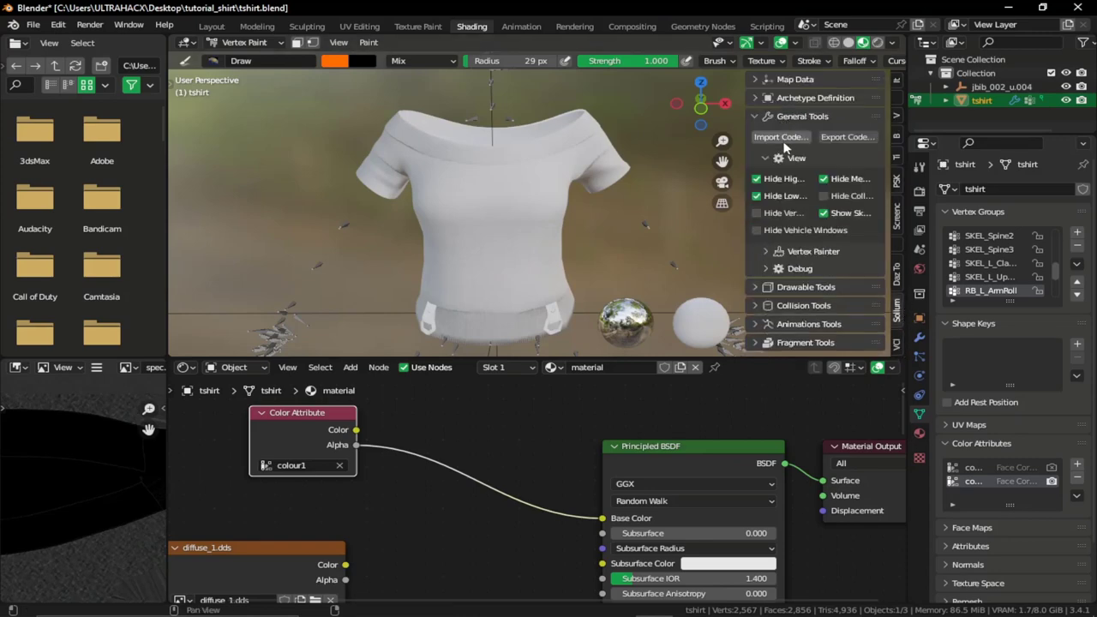
{"action": "left_click", "coordinate": [792, 251]}
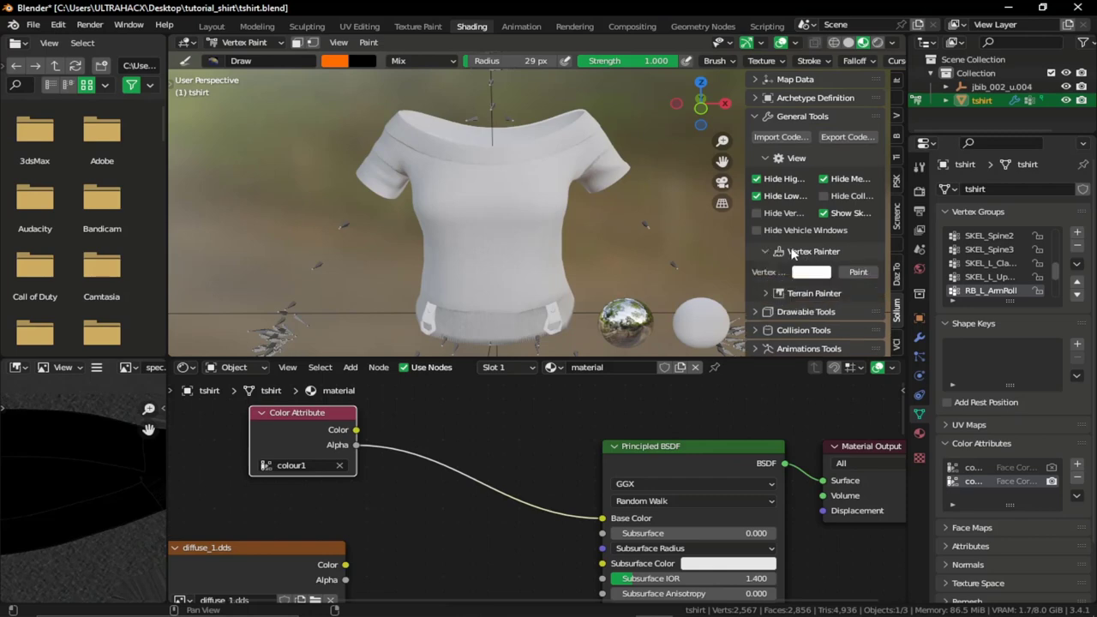
{"action": "left_click", "coordinate": [789, 294]}
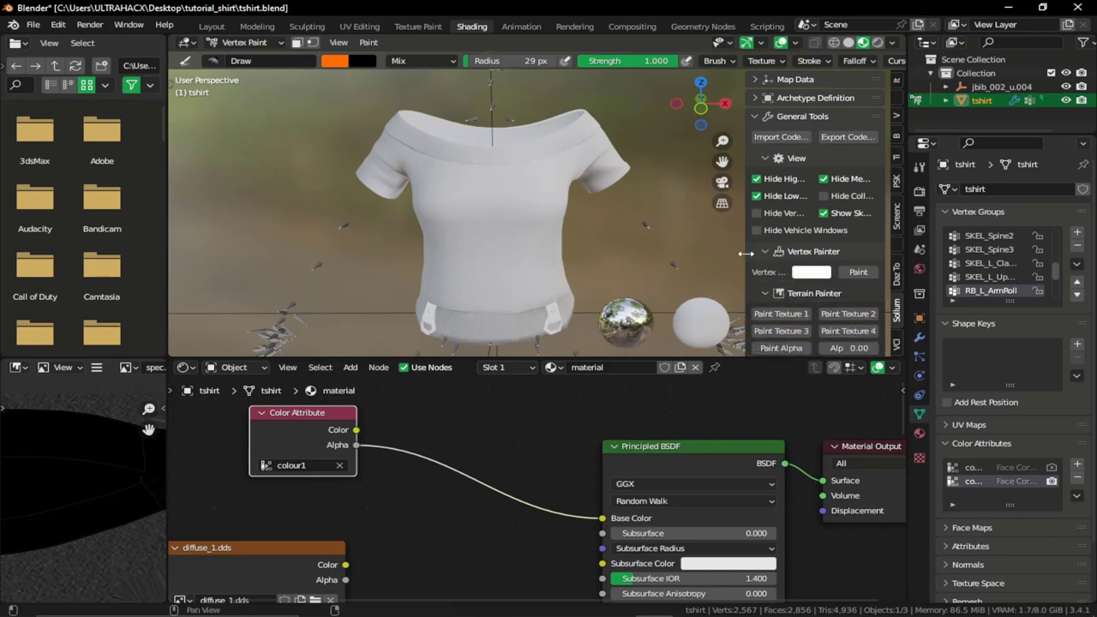
Step: Set the Terrain Painter's alpha to -0.90 and choose the TerrainBrush as the vertex paint brush
{"action": "left_click_drag", "start_coordinate": [744, 263], "coordinate": [720, 257]}
{"action": "scroll", "coordinate": [780, 251], "scroll_direction": "down", "scroll_amount": 3}
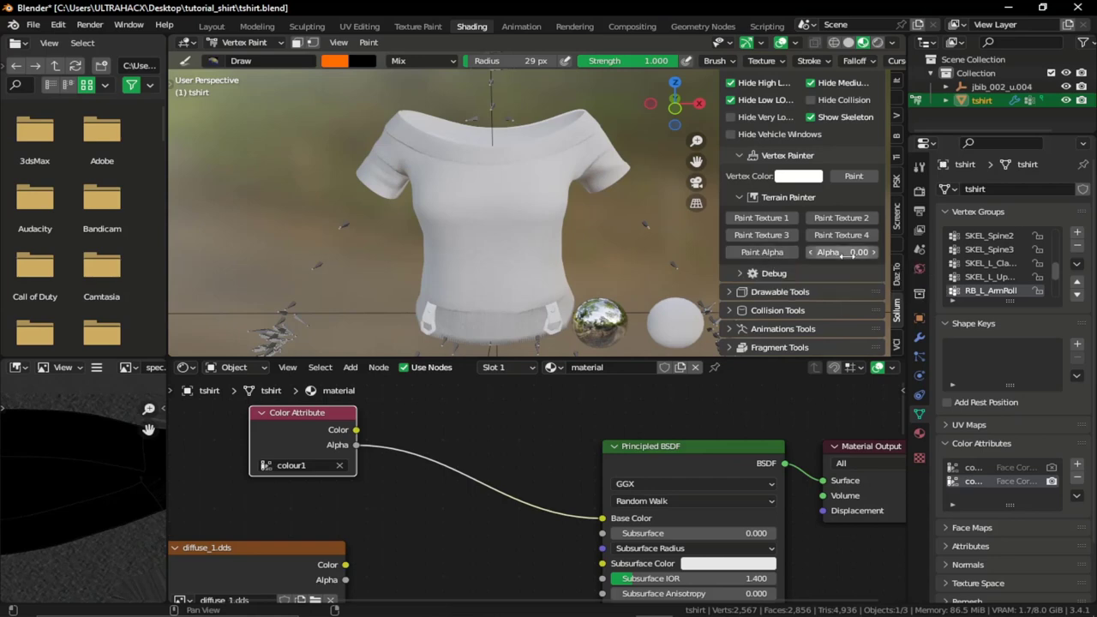
{"action": "left_click_drag", "start_coordinate": [844, 252], "coordinate": [805, 252]}
{"action": "left_click", "coordinate": [873, 252]}
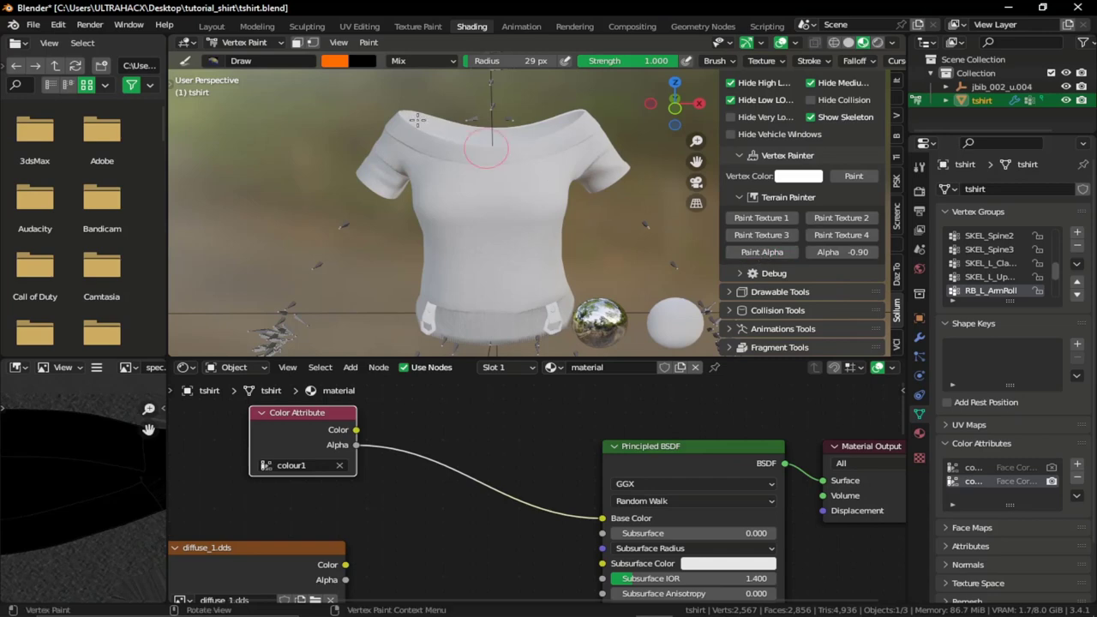
{"action": "left_click", "coordinate": [215, 61]}
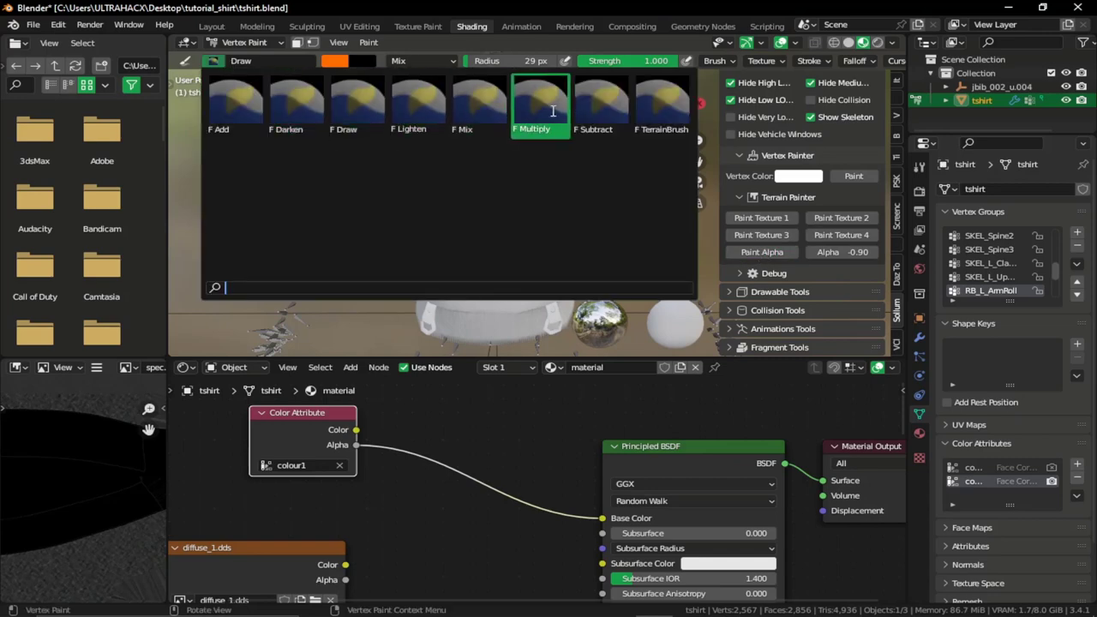
{"action": "left_click", "coordinate": [660, 107]}
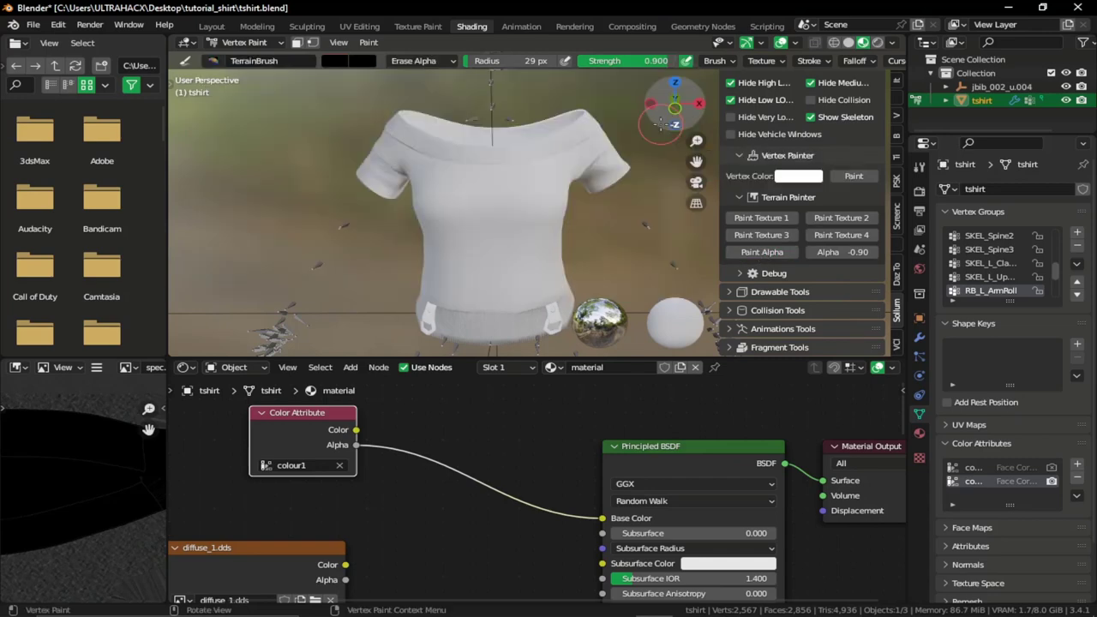
Step: Erase the colour1 alpha over the whole tshirt, front and back, enlarging the TerrainBrush radius to 284 px
{"action": "mouse_move", "coordinate": [487, 149]}
{"action": "left_mouse_down"}
{"action": "mouse_move", "coordinate": [525, 178]}
{"action": "mouse_move", "coordinate": [439, 184]}
{"action": "mouse_move", "coordinate": [536, 225]}
{"action": "mouse_move", "coordinate": [582, 206]}
{"action": "mouse_move", "coordinate": [557, 188]}
{"action": "mouse_move", "coordinate": [386, 167]}
{"action": "mouse_move", "coordinate": [417, 145]}
{"action": "mouse_move", "coordinate": [404, 125]}
{"action": "mouse_move", "coordinate": [561, 134]}
{"action": "left_mouse_up"}
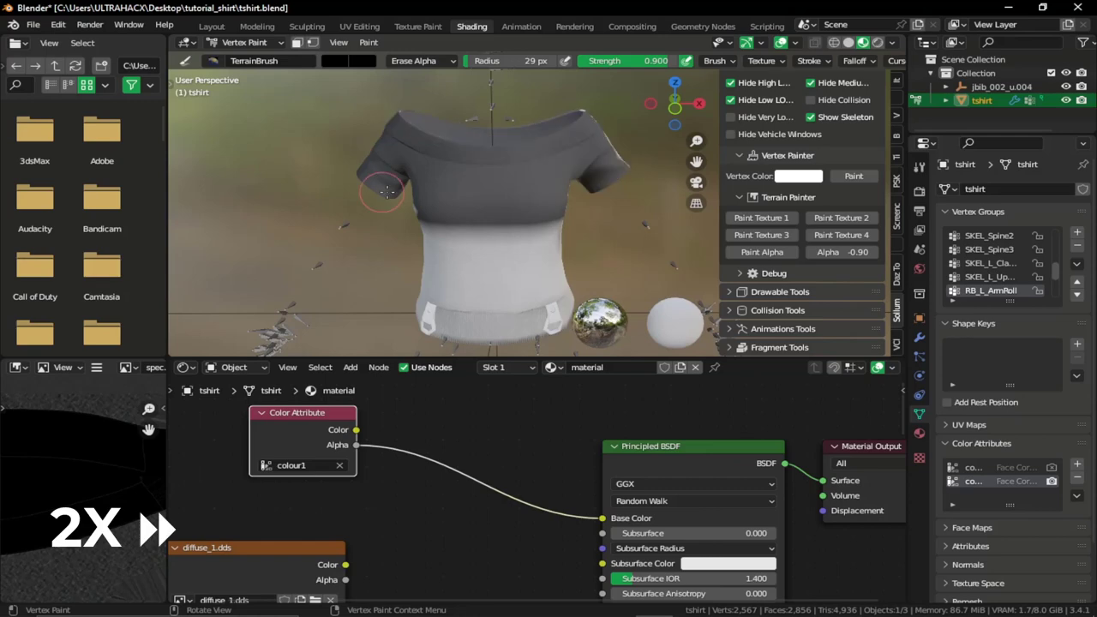
{"action": "scroll", "coordinate": [537, 224], "scroll_direction": "down", "scroll_amount": 1}
{"action": "left_click_drag", "start_coordinate": [488, 61], "coordinate": [536, 60]}
{"action": "left_click", "coordinate": [523, 223]}
{"action": "mouse_move", "coordinate": [518, 240]}
{"action": "middle_mouse_down"}
{"action": "mouse_move", "coordinate": [537, 267]}
{"action": "mouse_move", "coordinate": [588, 240]}
{"action": "mouse_move", "coordinate": [429, 277]}
{"action": "middle_mouse_up"}
{"action": "left_click", "coordinate": [587, 240]}
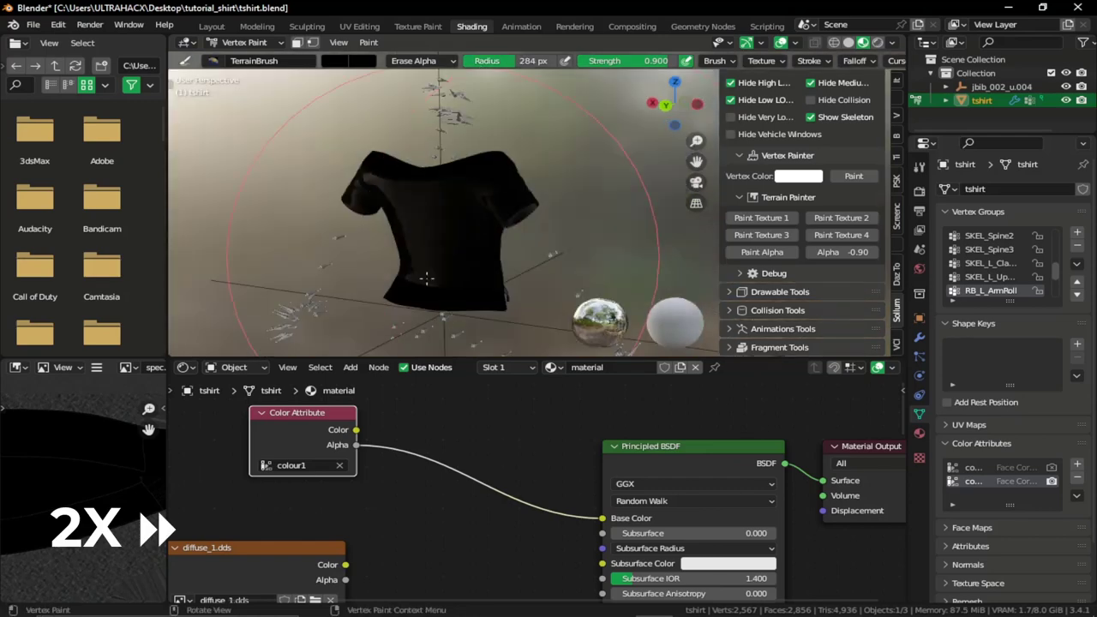
{"action": "scroll", "coordinate": [416, 220], "scroll_direction": "up", "scroll_amount": 5}
{"action": "scroll", "coordinate": [416, 220], "scroll_direction": "down", "scroll_amount": 6}
{"action": "mouse_move", "coordinate": [416, 220]}
{"action": "middle_mouse_down"}
{"action": "mouse_move", "coordinate": [538, 225]}
{"action": "mouse_move", "coordinate": [459, 251]}
{"action": "mouse_move", "coordinate": [509, 238]}
{"action": "mouse_move", "coordinate": [531, 245]}
{"action": "middle_mouse_up"}
{"action": "scroll", "coordinate": [508, 237], "scroll_direction": "up", "scroll_amount": 4}
{"action": "scroll", "coordinate": [531, 245], "scroll_direction": "down", "scroll_amount": 4}
Step: Apply Paint Alpha with alpha 1.00 and a 76 px radius, and paint the upper back of the tshirt white
{"action": "left_click_drag", "start_coordinate": [831, 254], "coordinate": [878, 255]}
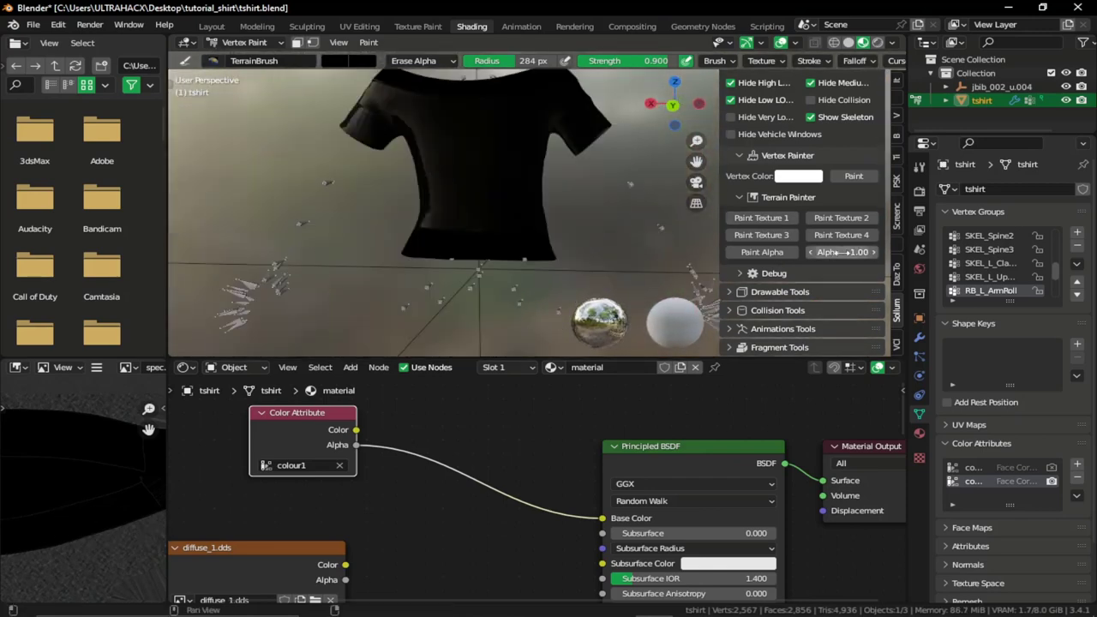
{"action": "left_click", "coordinate": [770, 257]}
{"action": "scroll", "coordinate": [455, 215], "scroll_direction": "up", "scroll_amount": 3}
{"action": "mouse_move", "coordinate": [455, 216]}
{"action": "middle_mouse_down"}
{"action": "mouse_move", "coordinate": [409, 223]}
{"action": "mouse_move", "coordinate": [485, 215]}
{"action": "middle_mouse_up"}
{"action": "left_click_drag", "start_coordinate": [520, 61], "coordinate": [478, 61]}
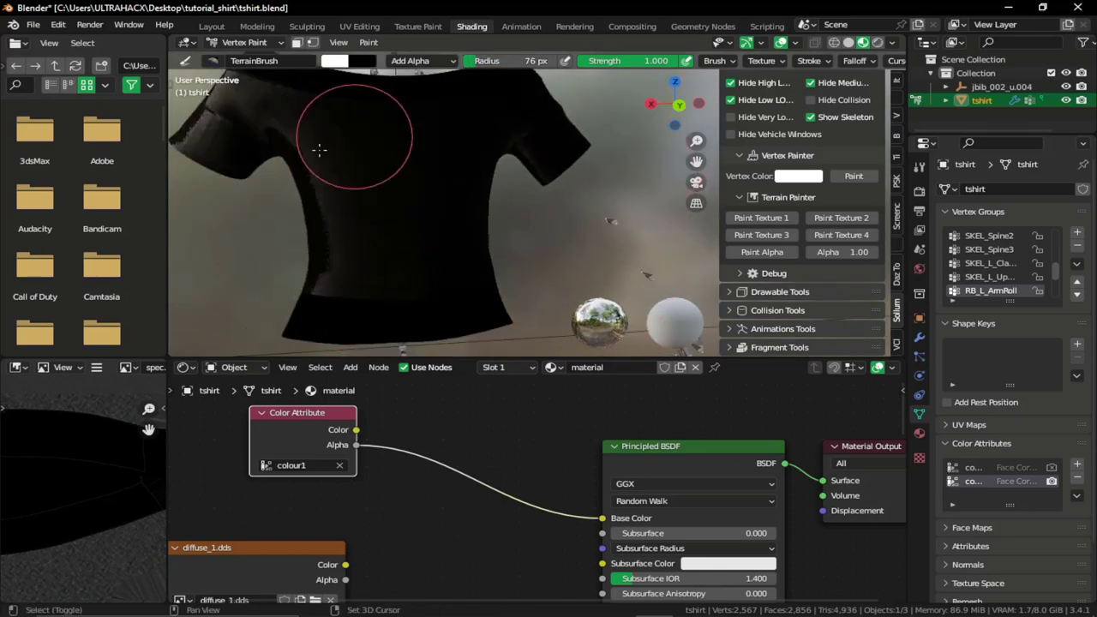
{"action": "mouse_move", "coordinate": [318, 150]}
{"action": "middle_mouse_down"}
{"action": "mouse_move", "coordinate": [391, 210]}
{"action": "mouse_move", "coordinate": [432, 183]}
{"action": "middle_mouse_up"}
{"action": "mouse_move", "coordinate": [433, 183]}
{"action": "left_mouse_down"}
{"action": "mouse_move", "coordinate": [506, 184]}
{"action": "mouse_move", "coordinate": [467, 244]}
{"action": "mouse_move", "coordinate": [475, 283]}
{"action": "mouse_move", "coordinate": [514, 141]}
{"action": "mouse_move", "coordinate": [420, 137]}
{"action": "mouse_move", "coordinate": [553, 176]}
{"action": "mouse_move", "coordinate": [467, 140]}
{"action": "mouse_move", "coordinate": [386, 158]}
{"action": "mouse_move", "coordinate": [389, 249]}
{"action": "mouse_move", "coordinate": [512, 251]}
{"action": "mouse_move", "coordinate": [512, 219]}
{"action": "left_mouse_up"}
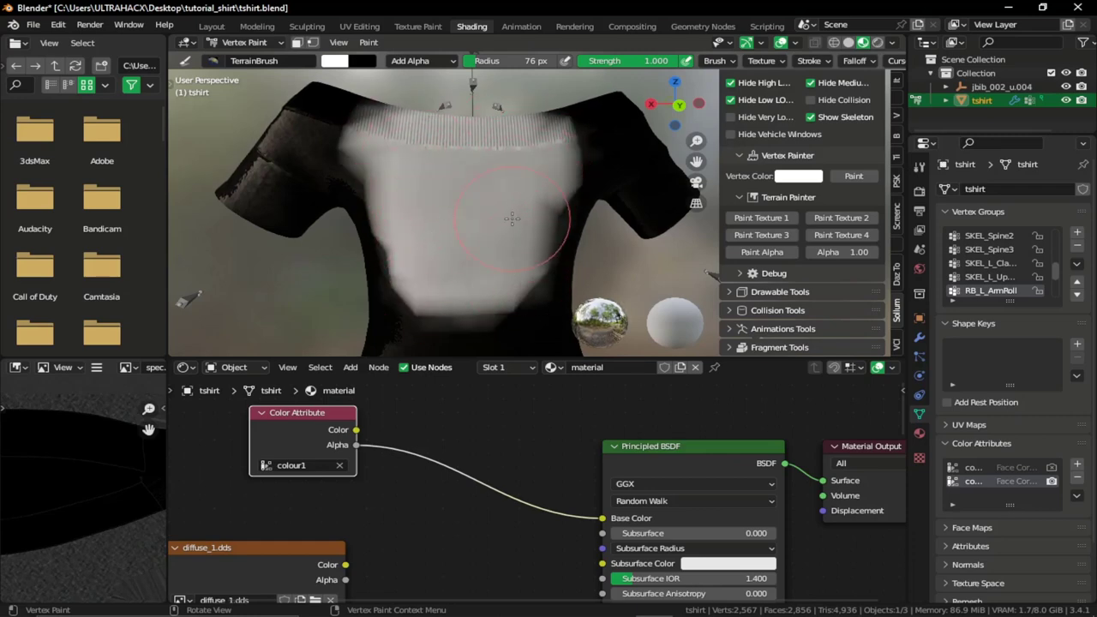
Step: Connect the diffuse_1.dds texture's Color output to the Principled BSDF's Base Color in place of the Color Attribute's Alpha
{"action": "scroll", "coordinate": [495, 187], "scroll_direction": "down", "scroll_amount": 3}
{"action": "middle_click_drag", "start_coordinate": [476, 199], "coordinate": [570, 233]}
{"action": "scroll", "coordinate": [415, 514], "scroll_direction": "down", "scroll_amount": 1}
{"action": "middle_click_drag", "start_coordinate": [416, 514], "coordinate": [429, 478]}
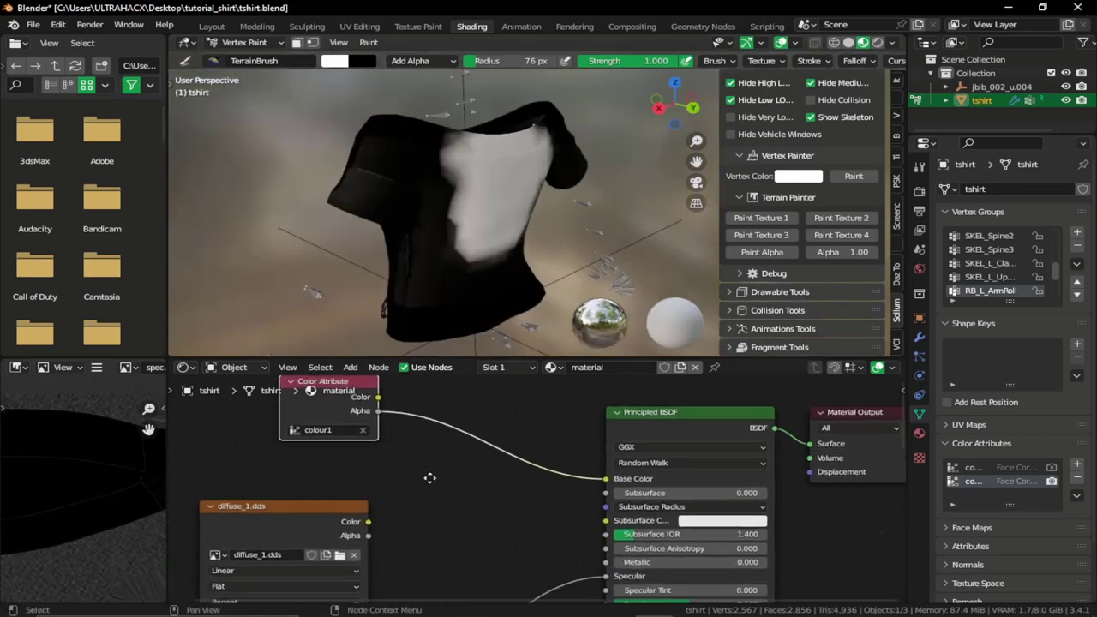
{"action": "left_click_drag", "start_coordinate": [368, 520], "coordinate": [605, 477]}
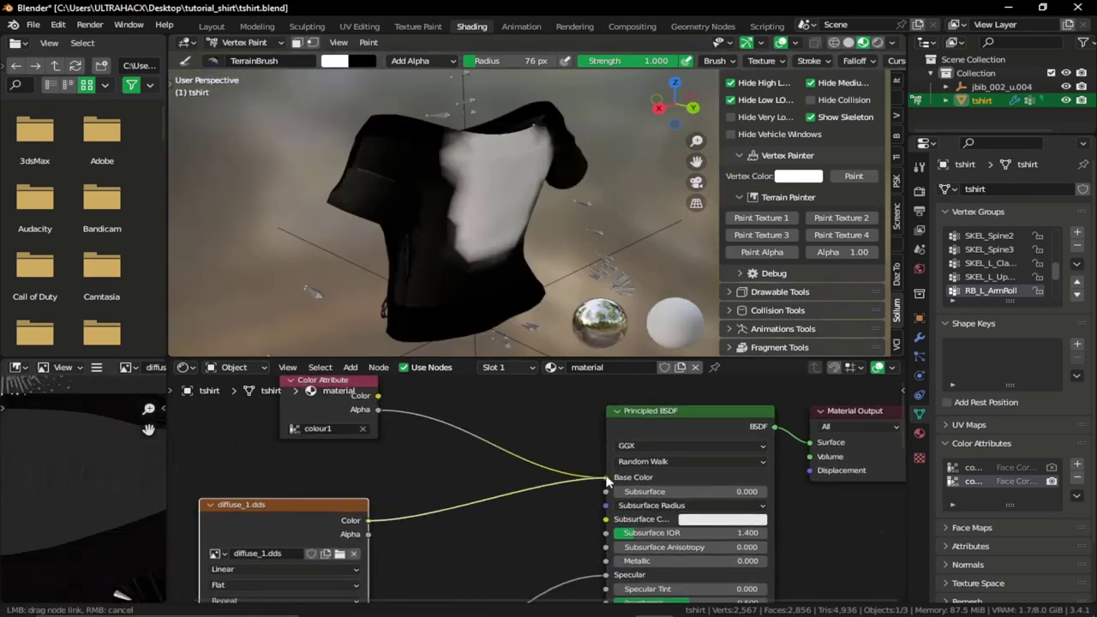
Step: Return to the Layout workspace, switch the tshirt to Object Mode and display it in Material Preview shading
{"action": "left_click", "coordinate": [206, 26]}
{"action": "left_click", "coordinate": [77, 42]}
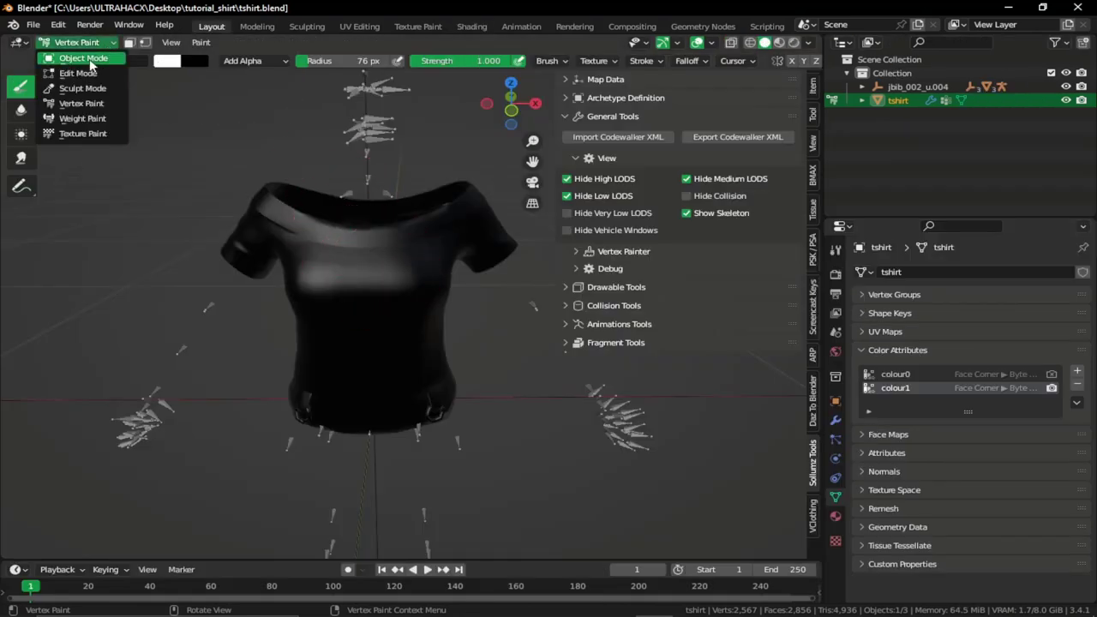
{"action": "left_click", "coordinate": [90, 60]}
{"action": "left_click", "coordinate": [780, 43]}
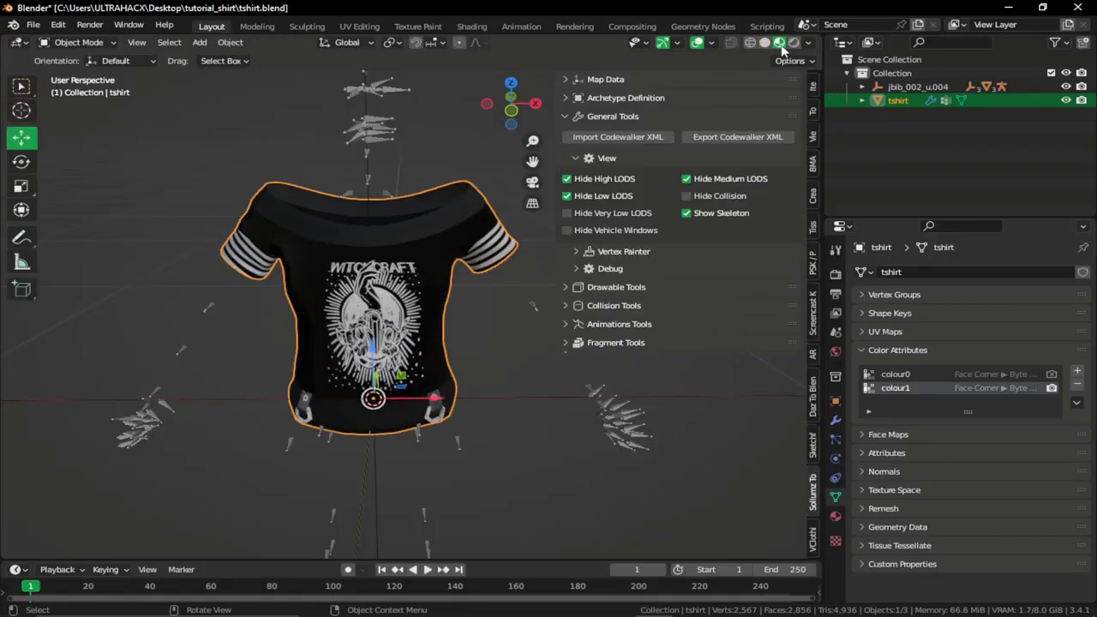
{"action": "middle_click_drag", "start_coordinate": [700, 353], "coordinate": [695, 367]}
Step: Check the colour0 and colour1 entries in the tshirt's Color Attributes list, ending on colour1
{"action": "left_click", "coordinate": [907, 379]}
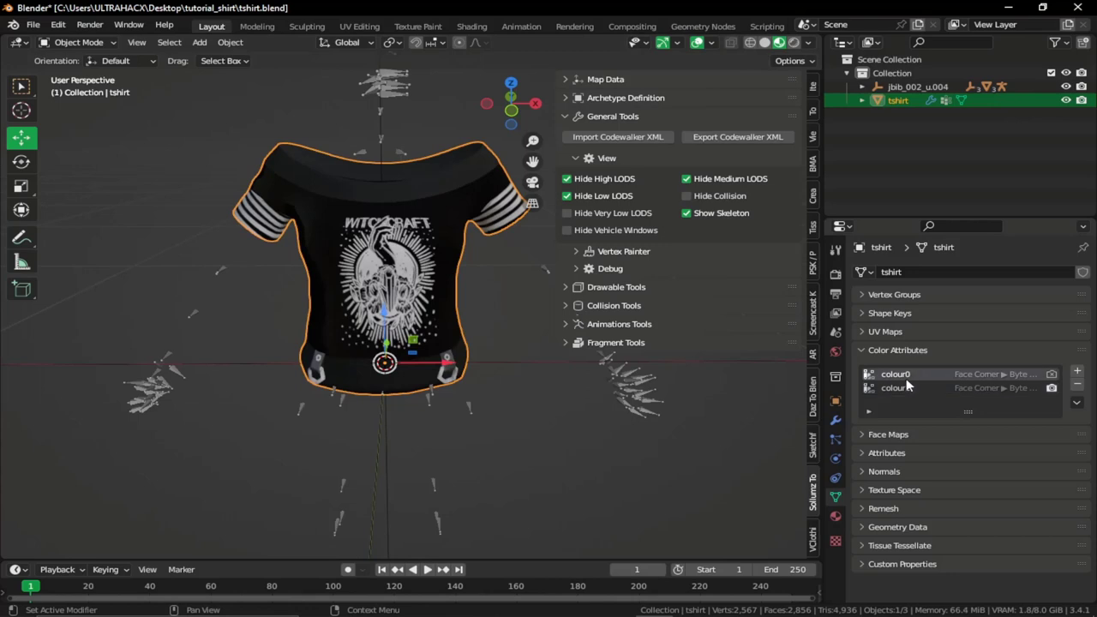
{"action": "left_click", "coordinate": [901, 388]}
{"action": "left_click", "coordinate": [904, 377]}
{"action": "left_click", "coordinate": [898, 386]}
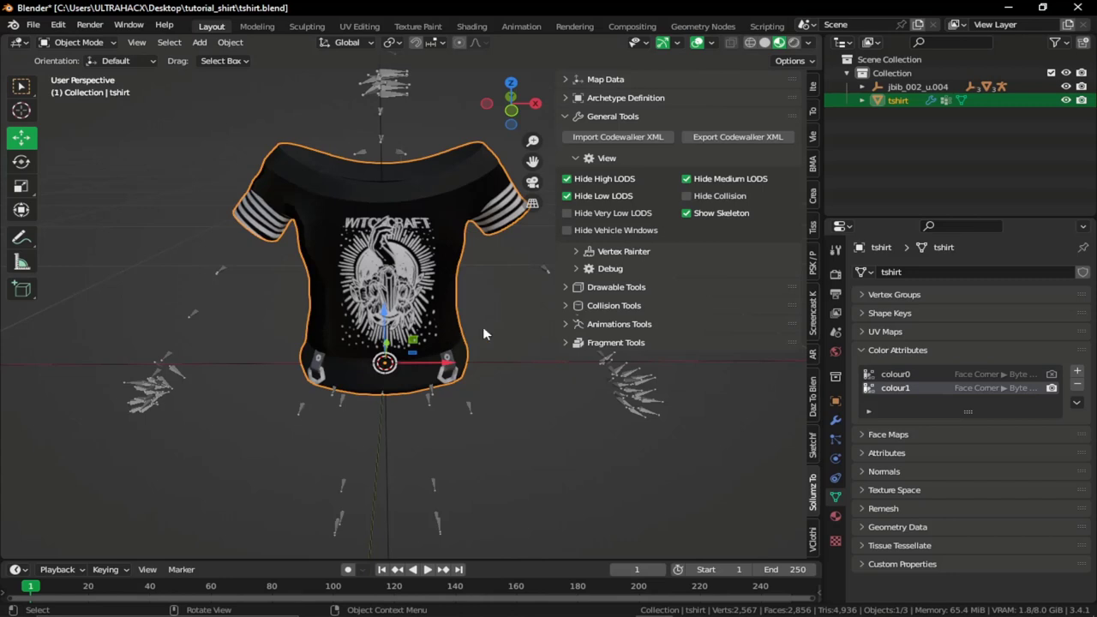
Step: Convert the tshirt into a Sollumz drawable of type Drawable, with Use Name(s) and Center to Selection enabled
{"action": "left_click", "coordinate": [605, 118]}
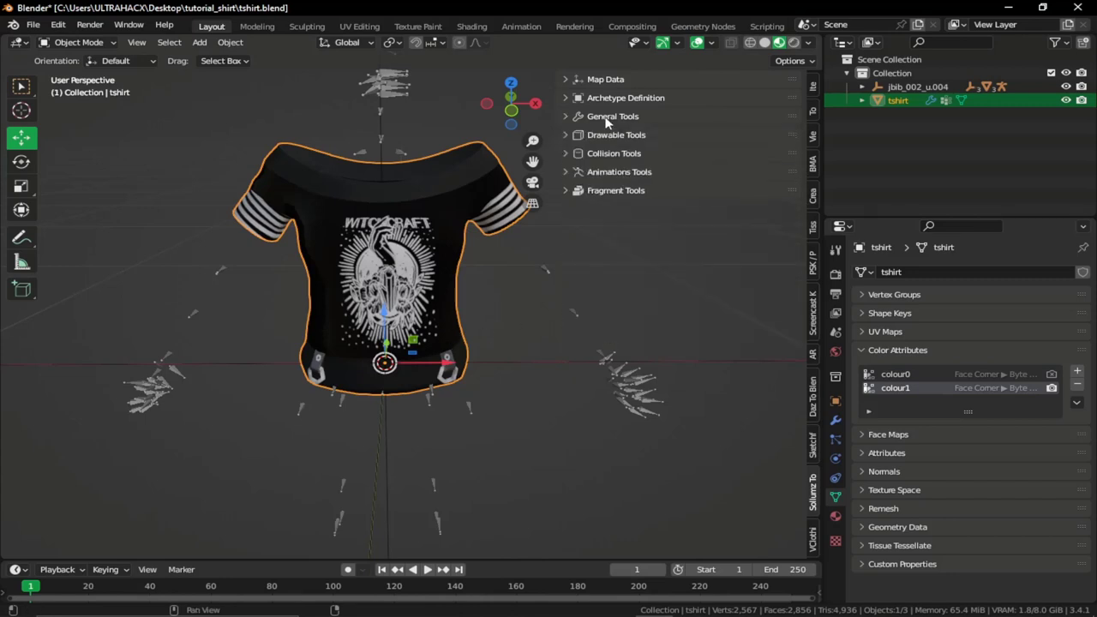
{"action": "left_click", "coordinate": [604, 137]}
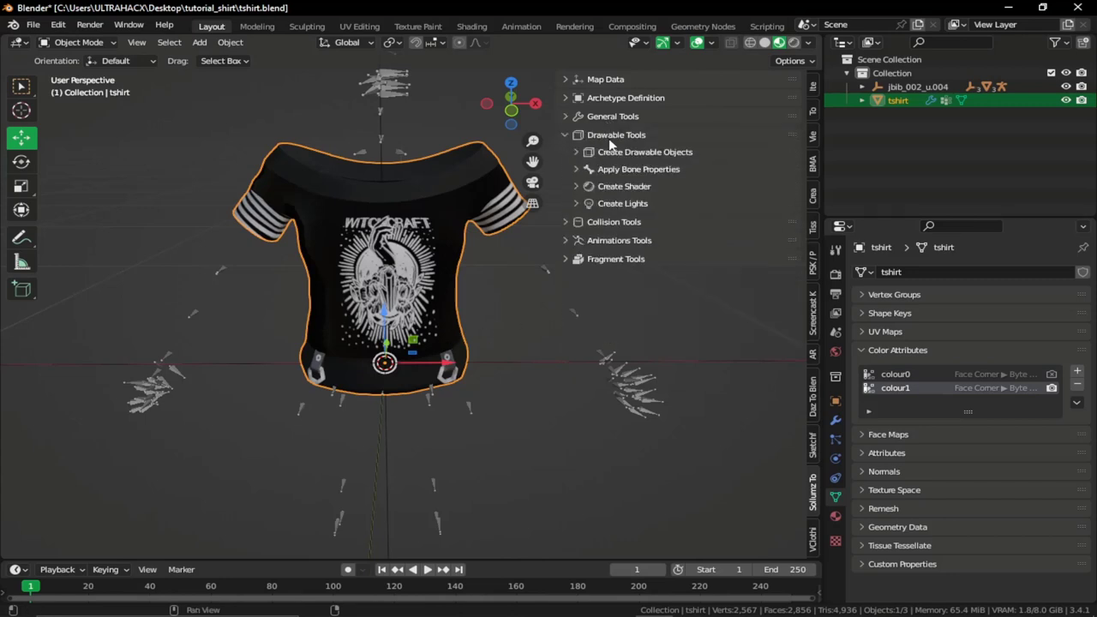
{"action": "left_click", "coordinate": [620, 156]}
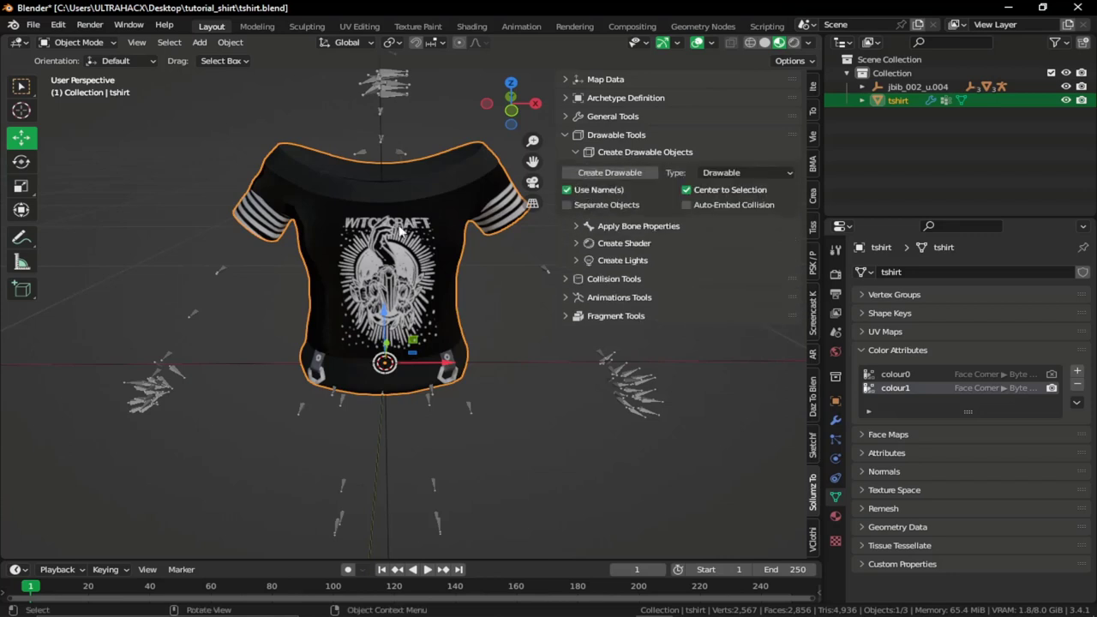
{"action": "left_click", "coordinate": [610, 176]}
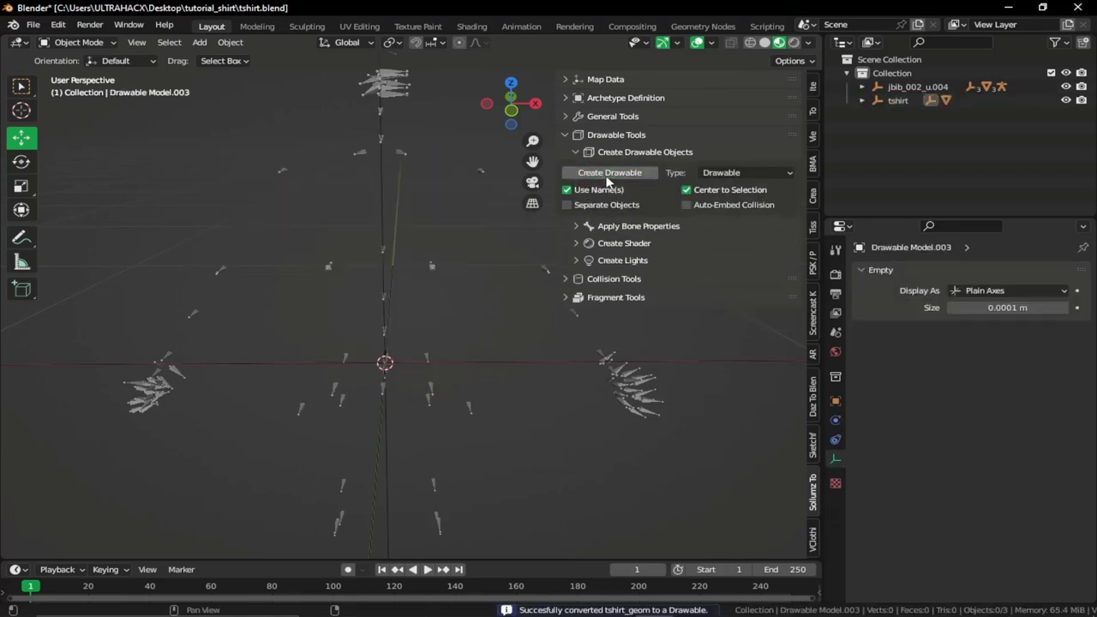
Step: Turn off Hide High LODS in the Sollumz view options
{"action": "left_click", "coordinate": [592, 135]}
{"action": "left_click", "coordinate": [591, 116]}
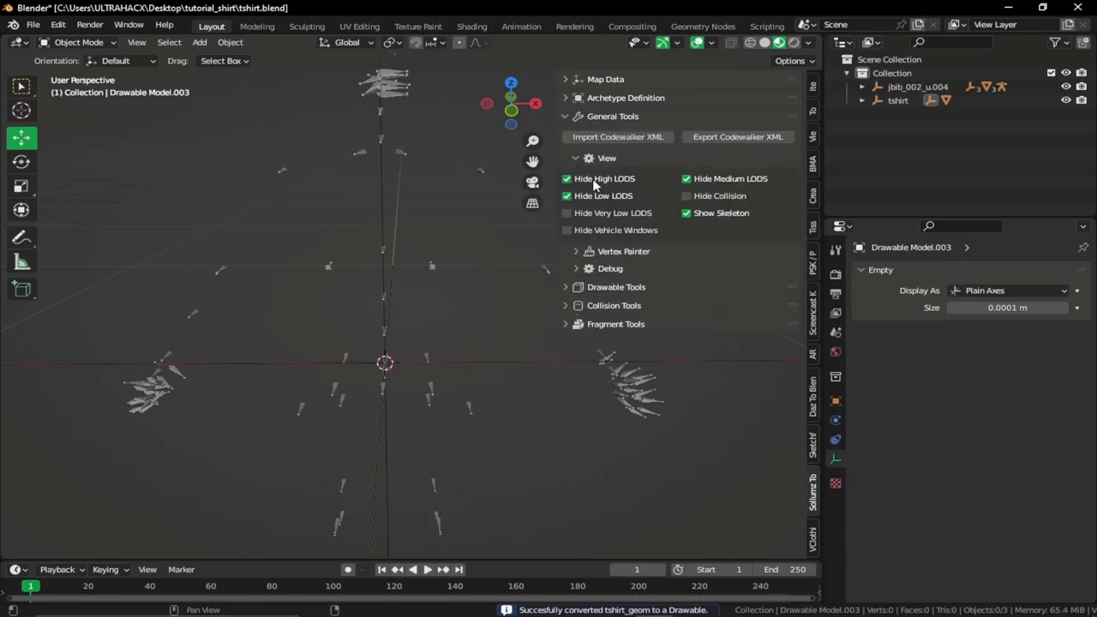
{"action": "left_click", "coordinate": [594, 178]}
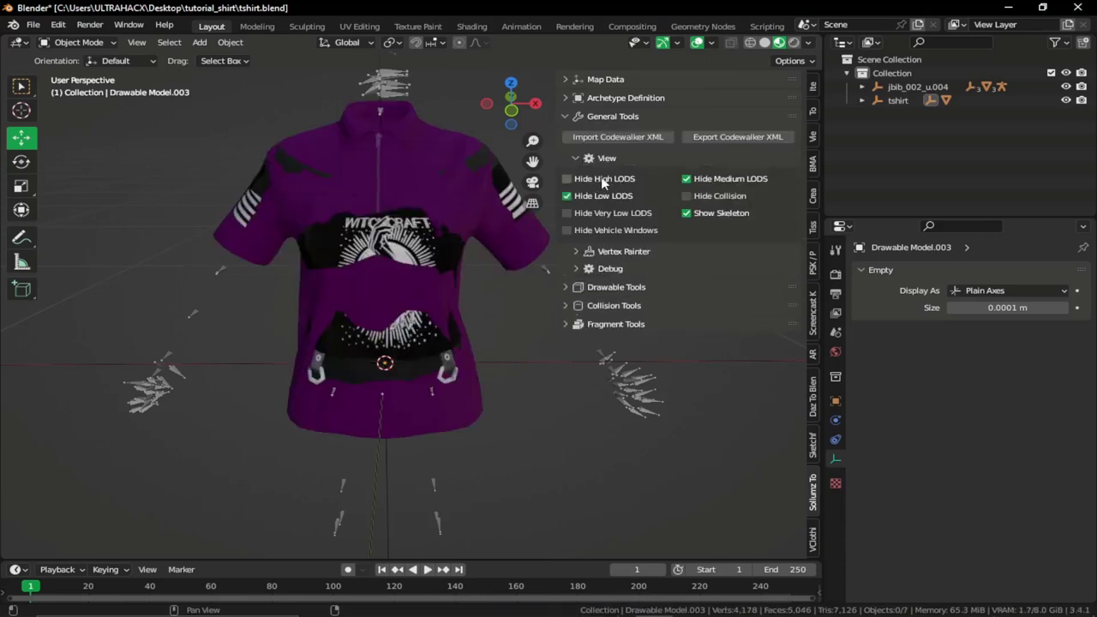
Step: Locate tshirt_geom under the tshirt drawable in the outliner and rename it tshirt_high_lod
{"action": "left_click", "coordinate": [420, 235]}
{"action": "key", "text": "KP_Decimal"}
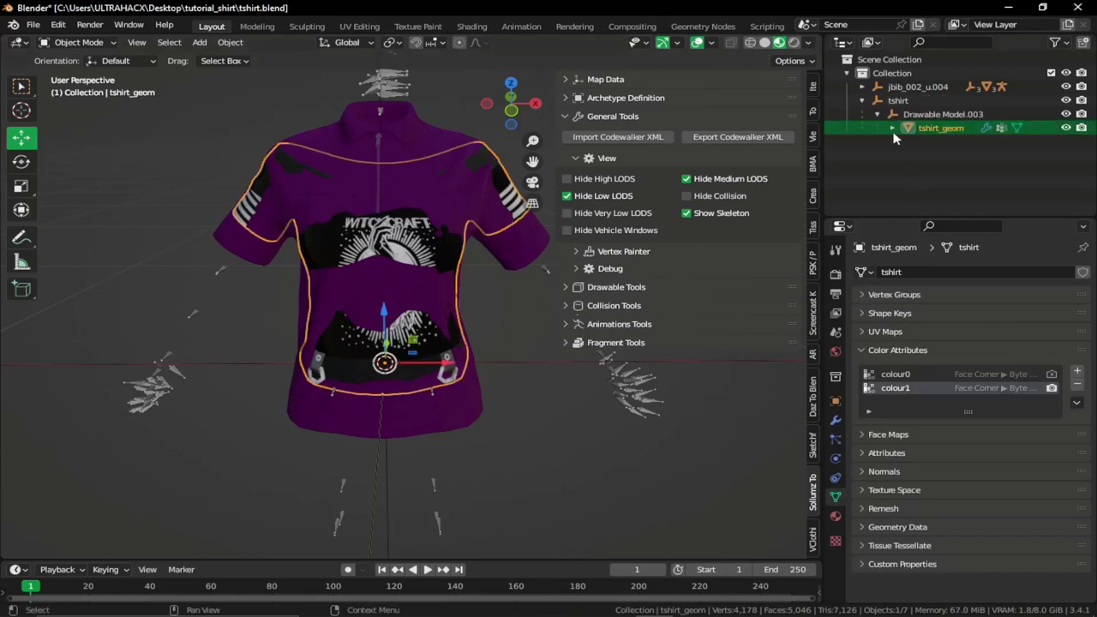
{"action": "double_click", "coordinate": [950, 127]}
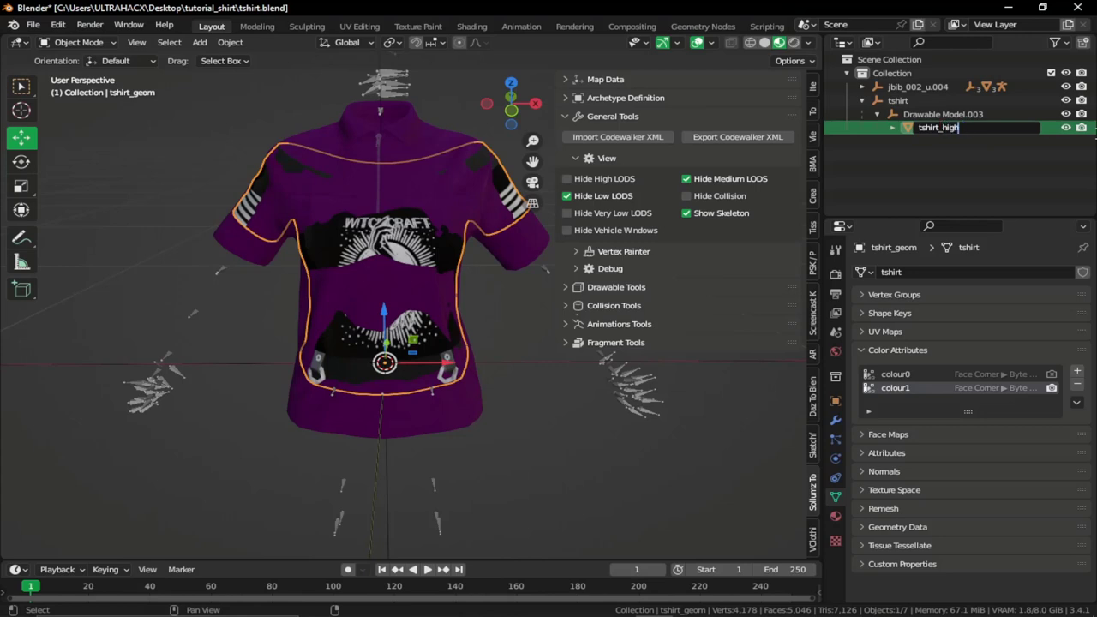
{"action": "type", "text": "tshirt_high_lod"}
{"action": "key", "text": "Return"}
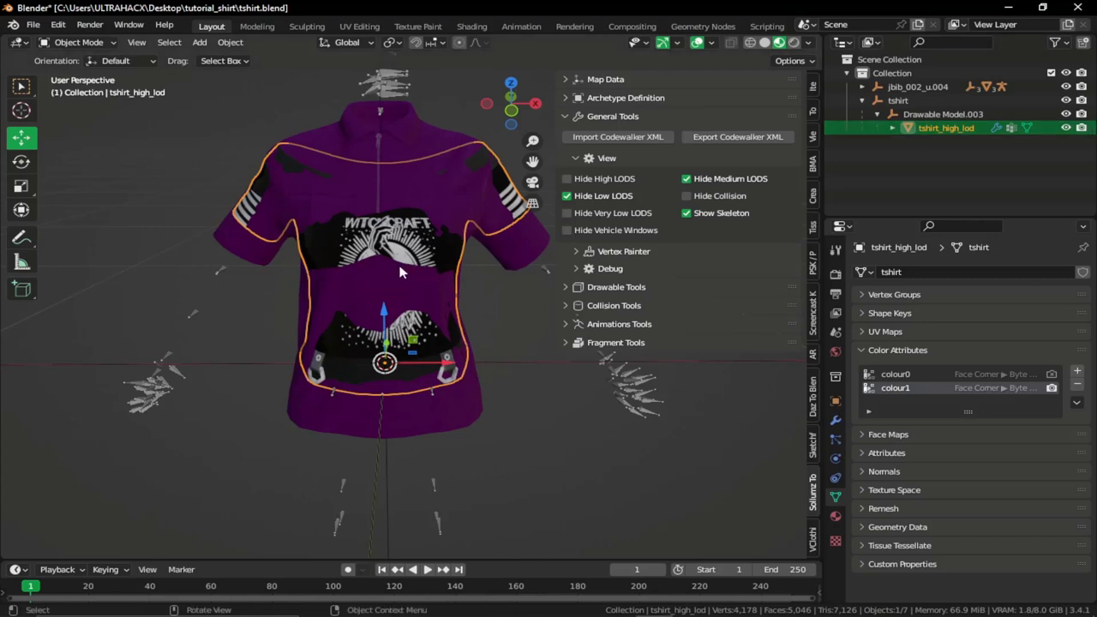
Step: Duplicate tshirt_high_lod twice, leaving both copies in their original position
{"action": "key", "text": "shift+d"}
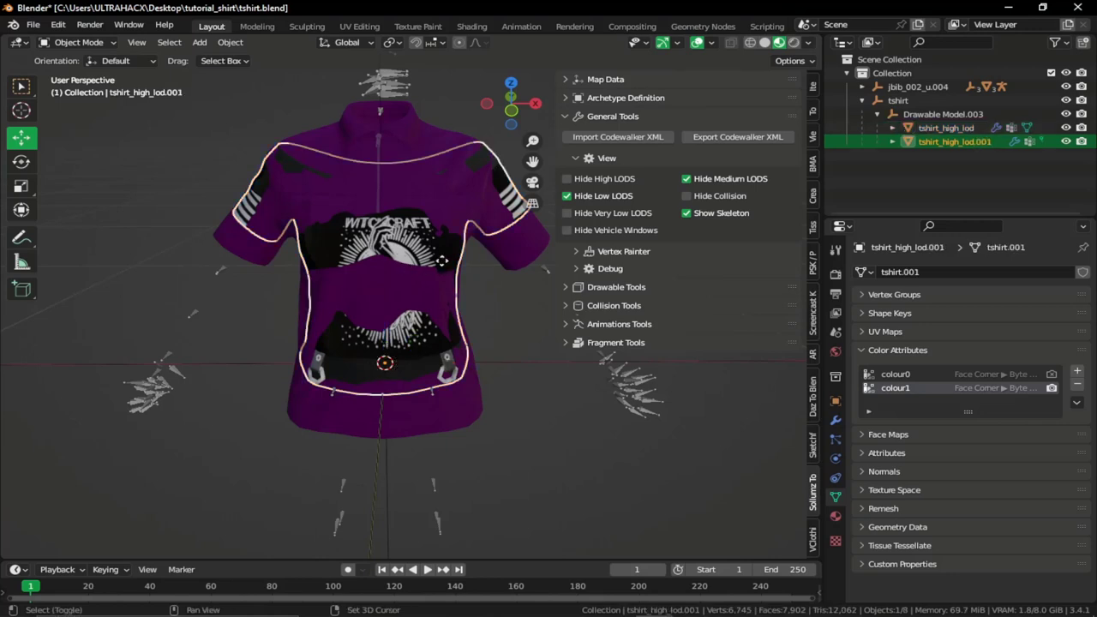
{"action": "right_click", "coordinate": [442, 267]}
{"action": "key", "text": "shift+d"}
{"action": "right_click", "coordinate": [442, 266]}
Step: Rename the first duplicate, tshirt_high_lod.001, as tshirt_low_lod
{"action": "double_click", "coordinate": [951, 141]}
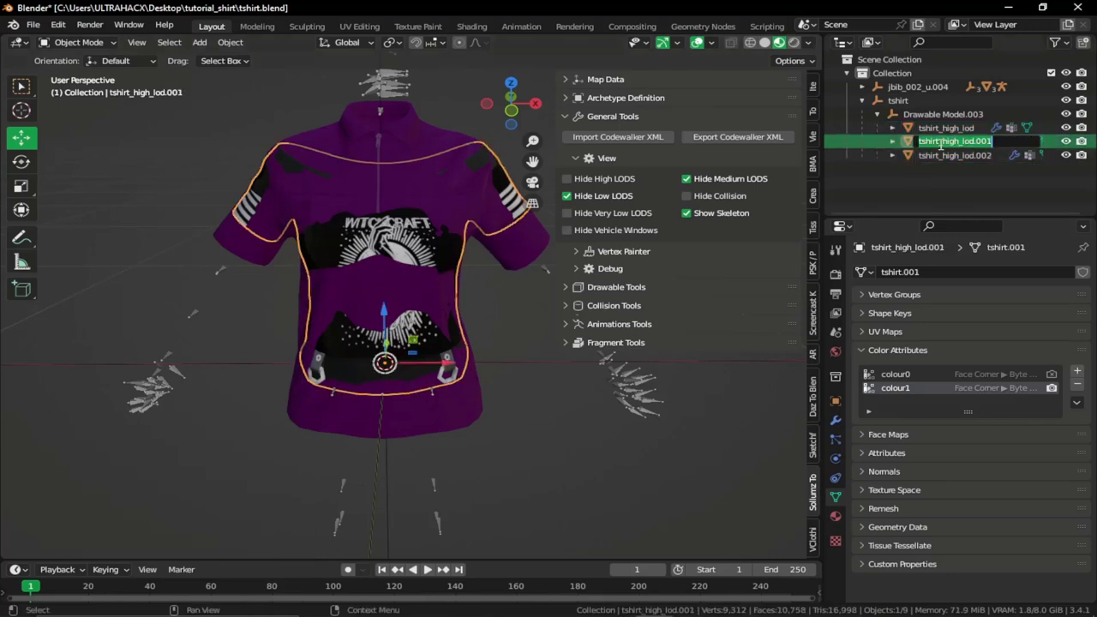
{"action": "left_click", "coordinate": [944, 141]}
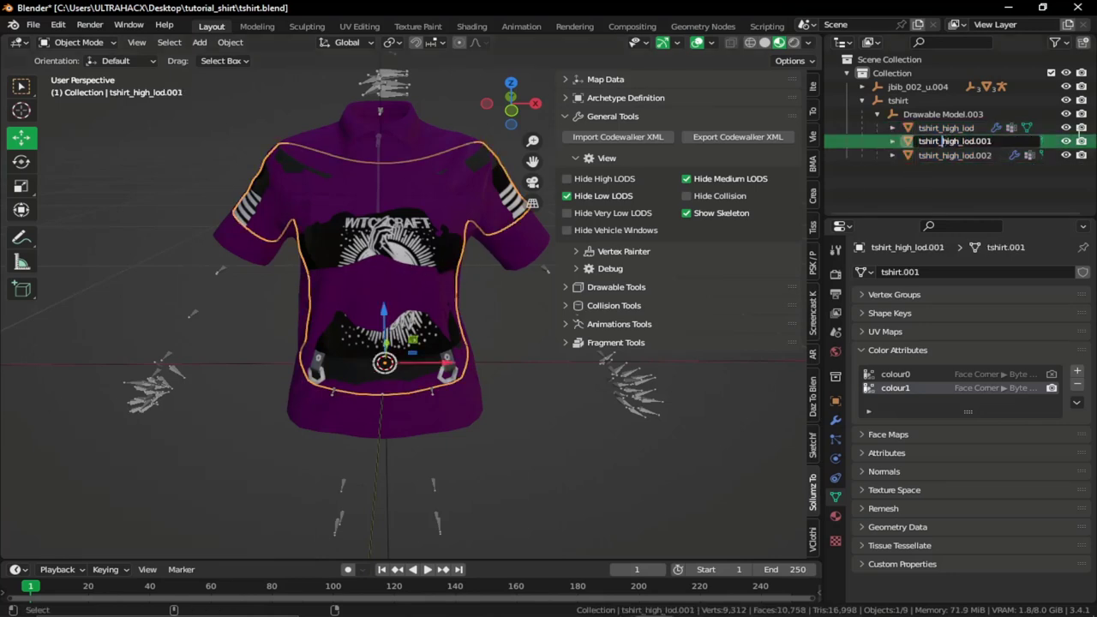
{"action": "left_click_drag", "start_coordinate": [945, 141], "coordinate": [1078, 135]}
{"action": "key", "text": "BackSpace"}
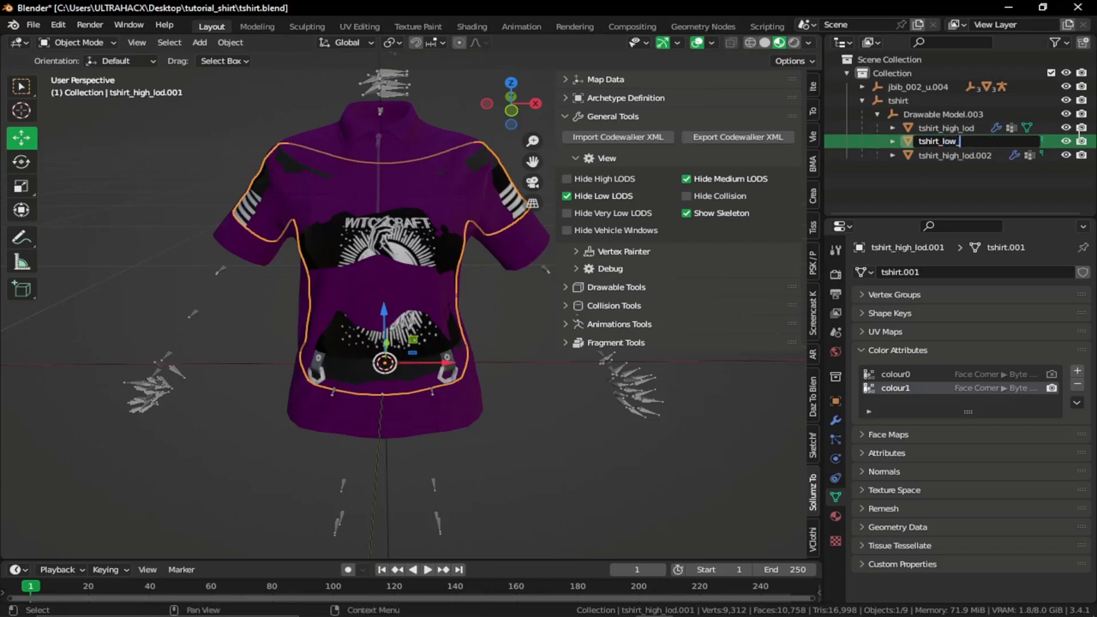
{"action": "type", "text": "low"}
{"action": "key", "text": "Return"}
Step: Rename the second duplicate, tshirt_high_lod.002, as tshirt_mid_lod in the outliner
{"action": "double_click", "coordinate": [967, 141]}
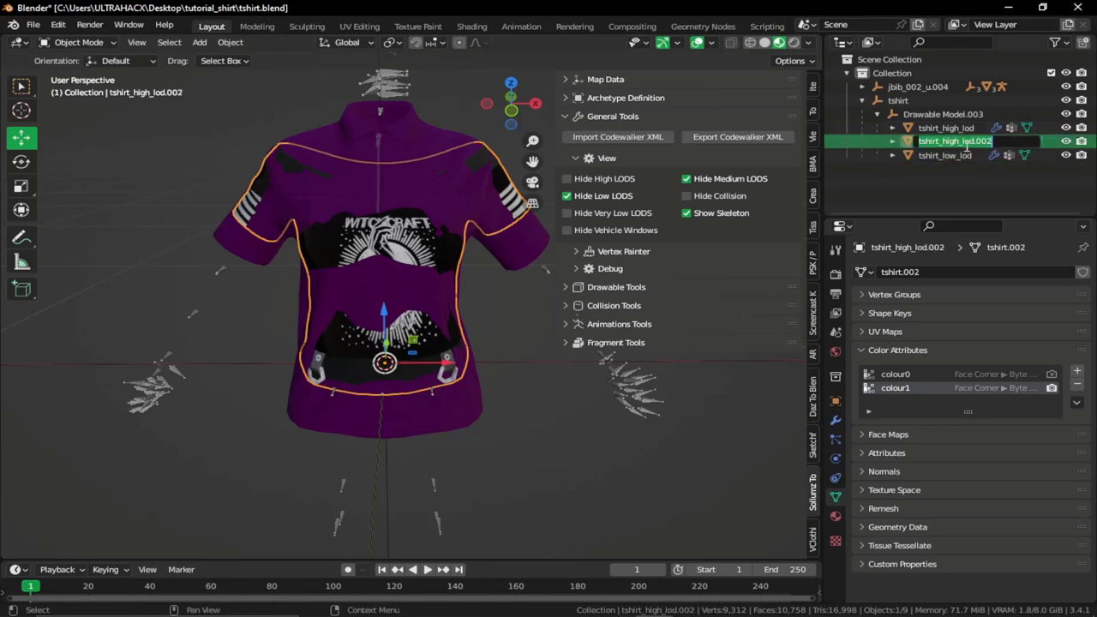
{"action": "type", "text": "t"}
{"action": "key", "text": "ctrl+z"}
{"action": "left_click_drag", "start_coordinate": [942, 141], "coordinate": [974, 141]}
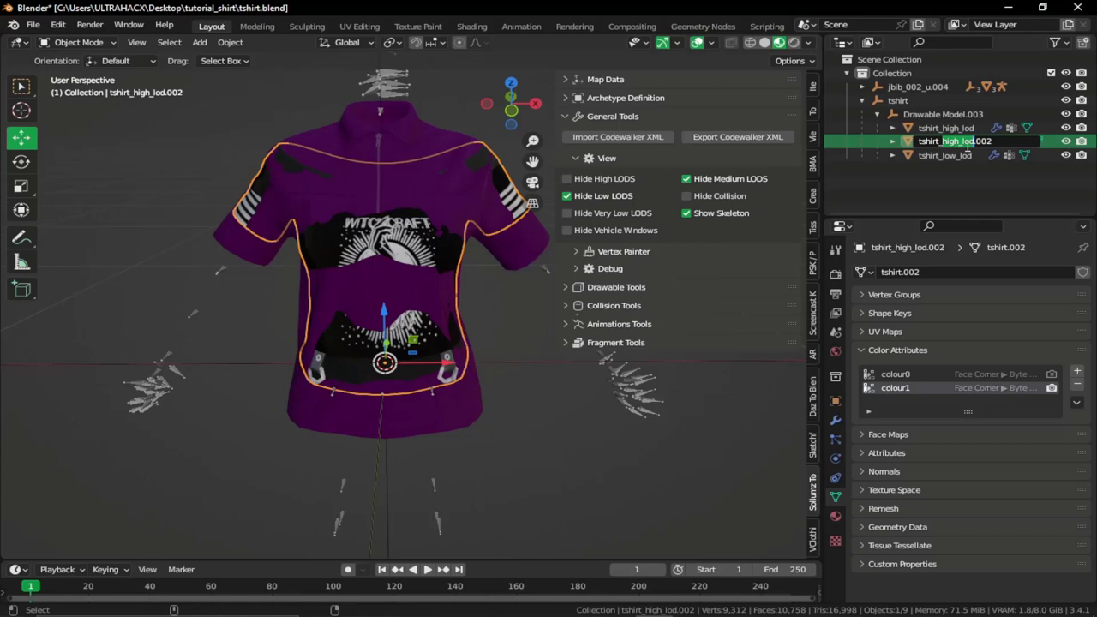
{"action": "key", "text": "shift+End"}
{"action": "key", "text": "Delete"}
{"action": "type", "text": "mid_lod"}
{"action": "key", "text": "Return"}
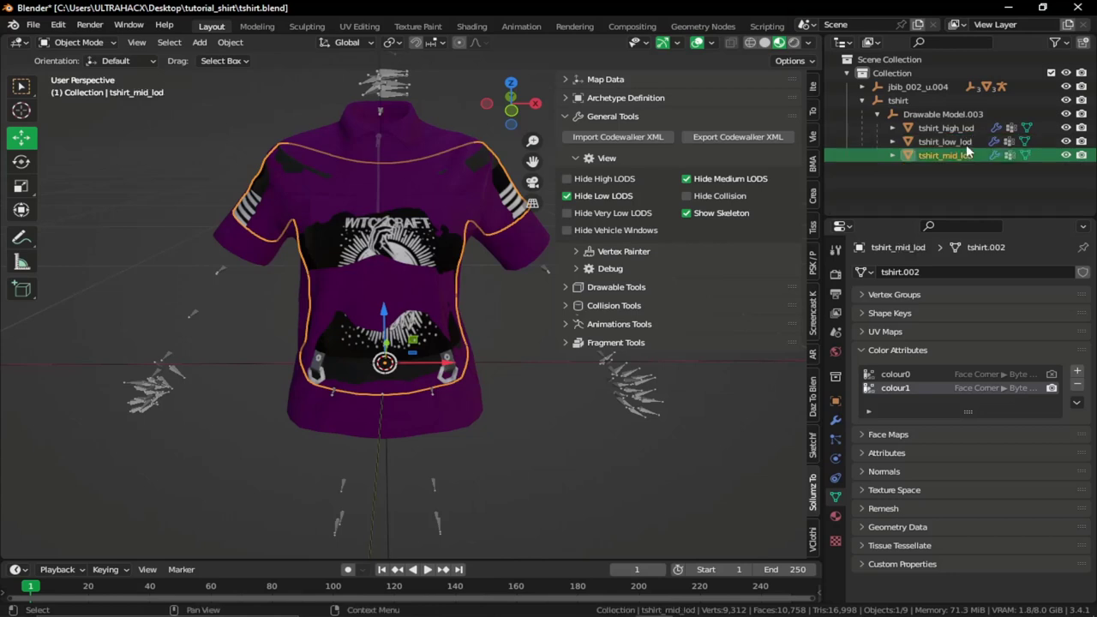
Step: Hide the high LODs, show only tshirt_mid_lod, and add a Decimate modifier to it
{"action": "left_click", "coordinate": [619, 178]}
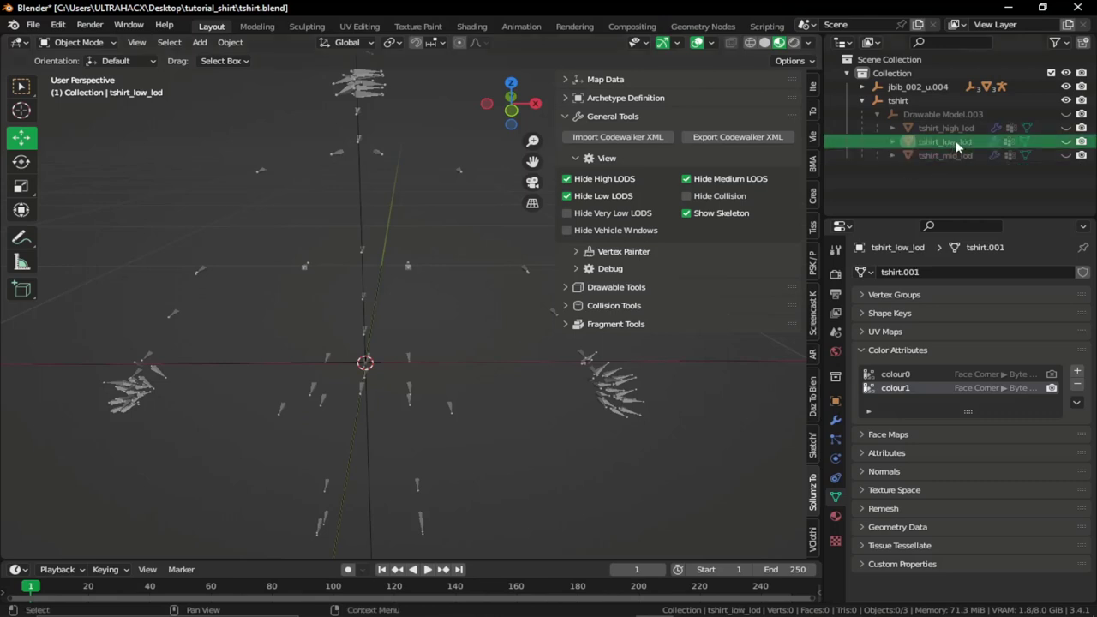
{"action": "left_click", "coordinate": [1065, 156]}
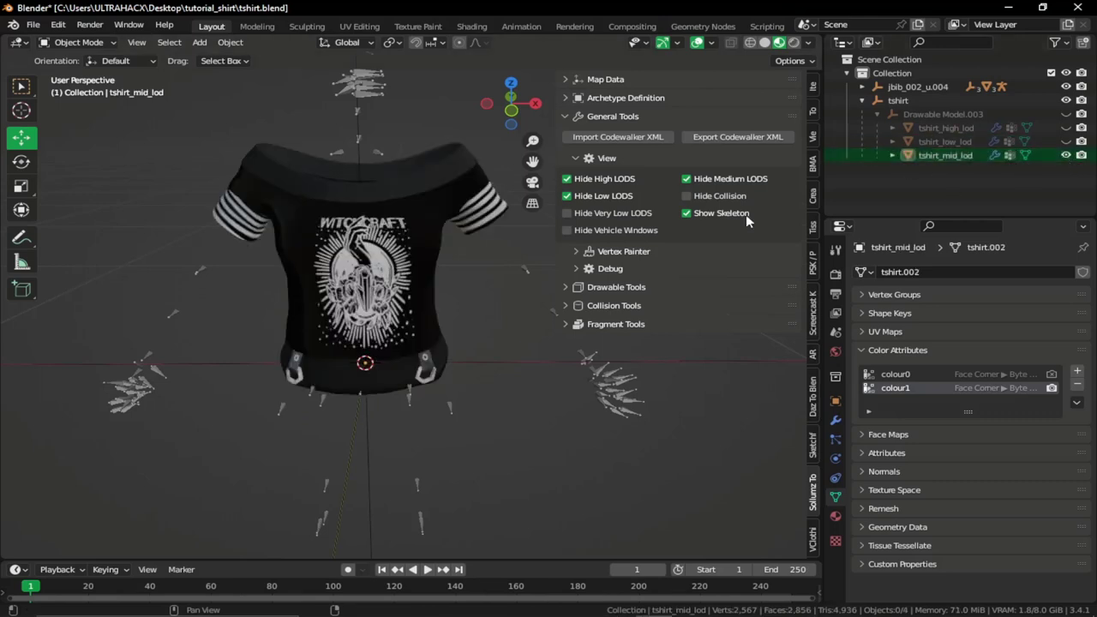
{"action": "left_click", "coordinate": [414, 242]}
{"action": "left_click", "coordinate": [835, 419]}
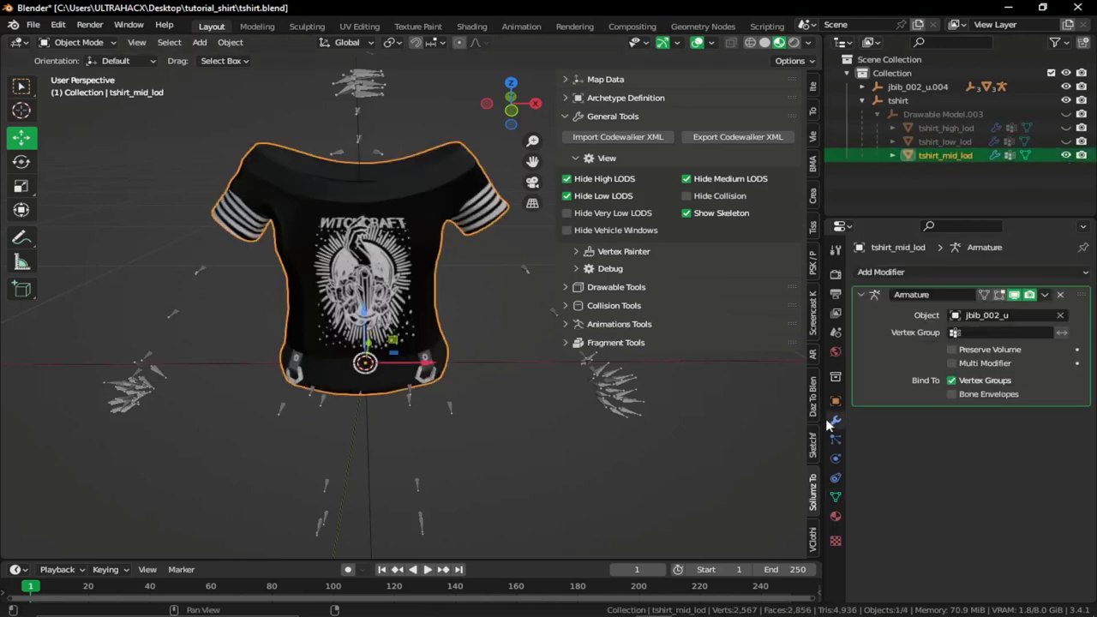
{"action": "left_click", "coordinate": [879, 271]}
{"action": "left_click", "coordinate": [789, 370]}
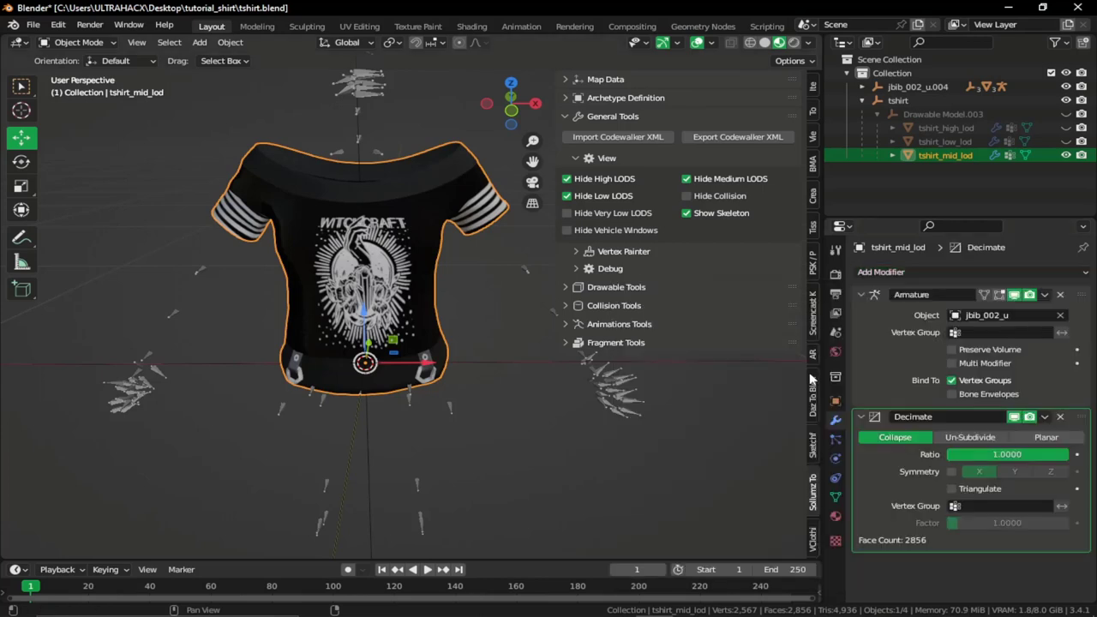
Step: Set the Decimate ratio of tshirt_mid_lod to about 0.13 and apply the modifier
{"action": "left_click_drag", "start_coordinate": [1008, 454], "coordinate": [902, 454]}
{"action": "scroll", "coordinate": [441, 315], "scroll_direction": "up", "scroll_amount": 3}
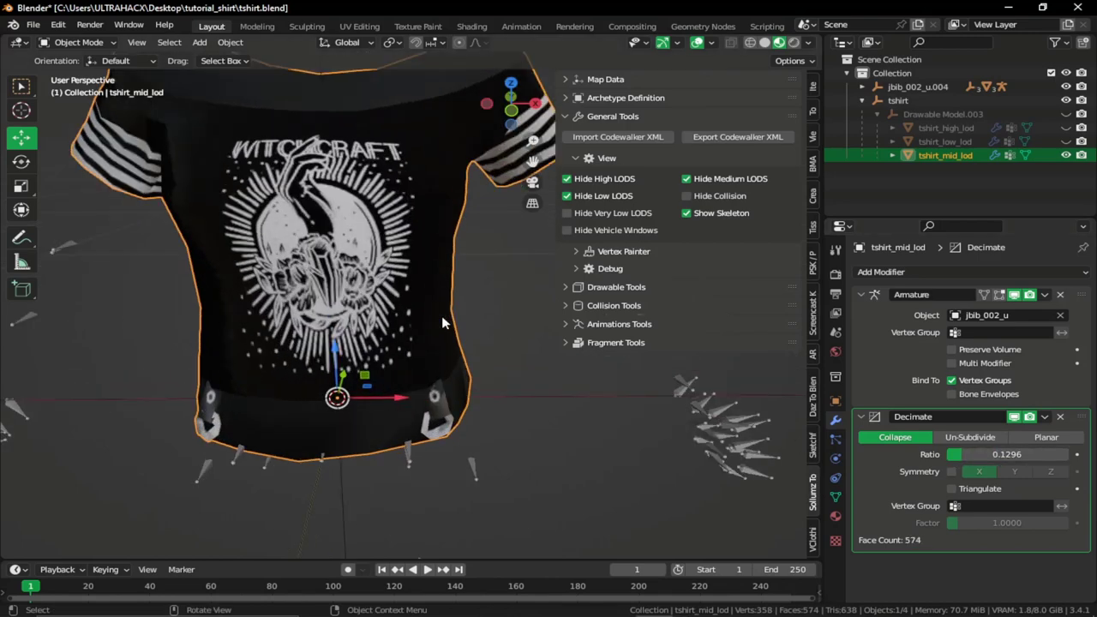
{"action": "mouse_move", "coordinate": [442, 315]}
{"action": "middle_mouse_down"}
{"action": "mouse_move", "coordinate": [302, 301]}
{"action": "mouse_move", "coordinate": [460, 312]}
{"action": "middle_mouse_up"}
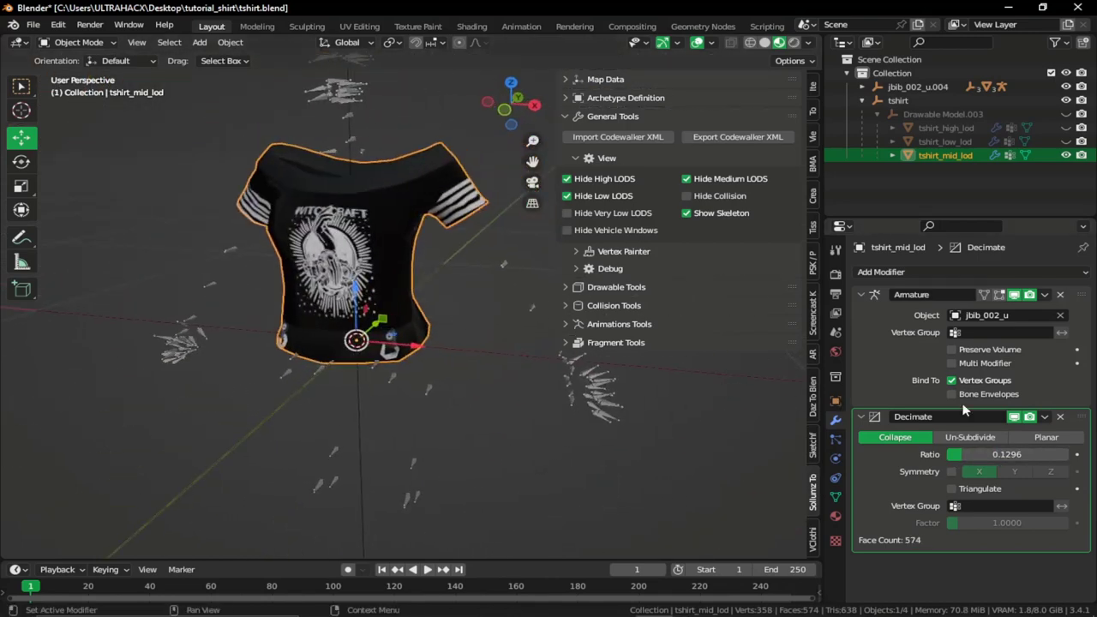
{"action": "left_click", "coordinate": [1044, 416]}
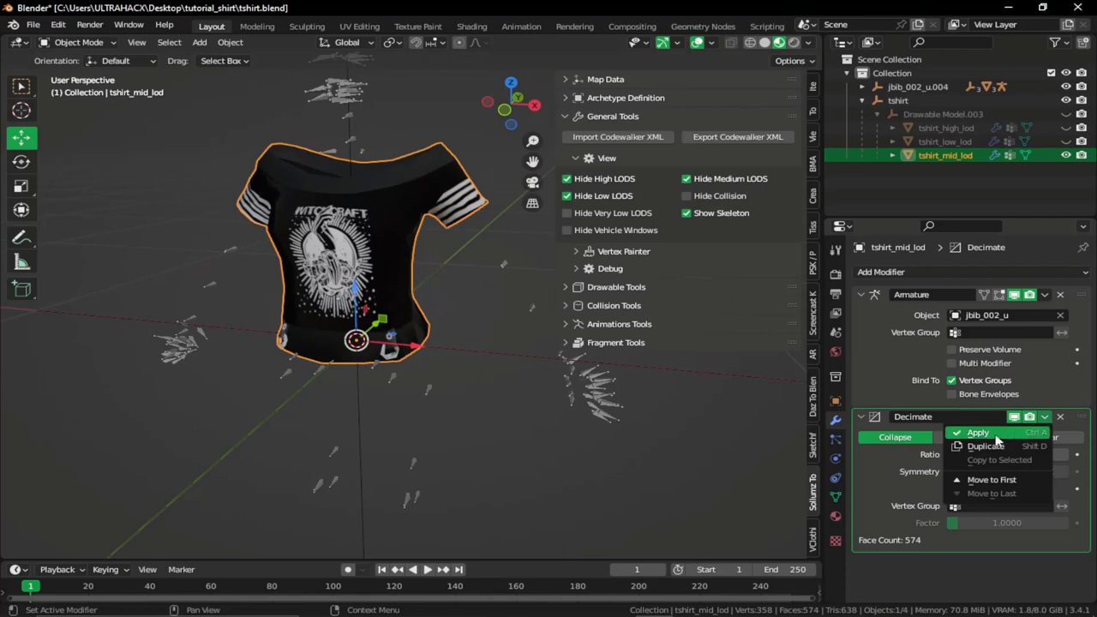
{"action": "left_click", "coordinate": [1009, 435]}
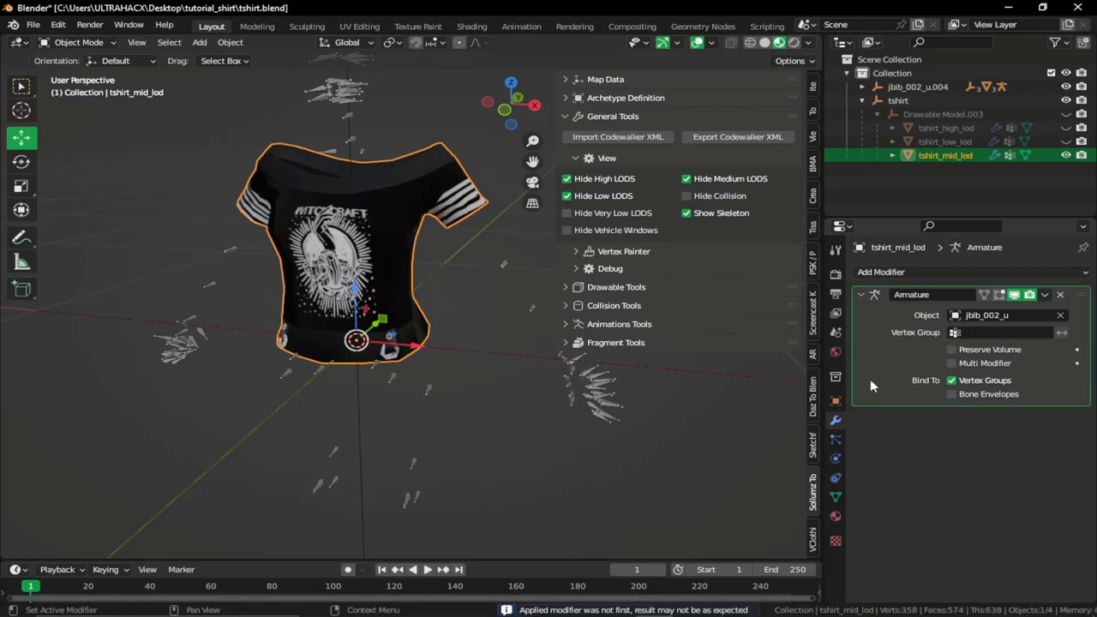
Step: Hide tshirt_mid_lod, show tshirt_low_lod instead, and add a Decimate modifier to tshirt_low_lod
{"action": "left_click", "coordinate": [1066, 155]}
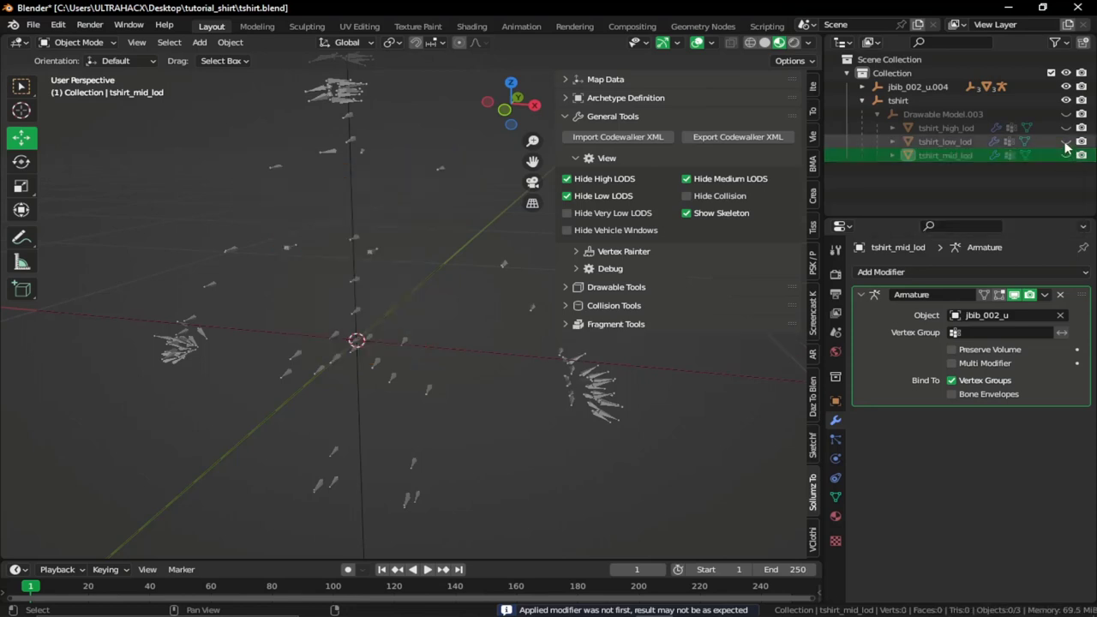
{"action": "left_click", "coordinate": [1066, 142]}
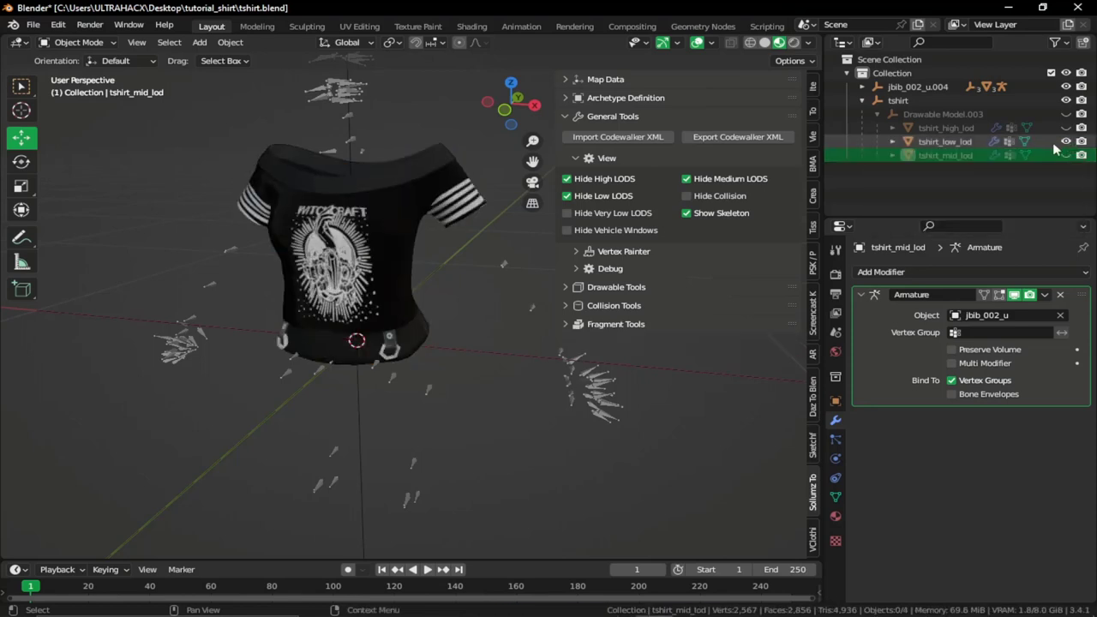
{"action": "left_click", "coordinate": [953, 142]}
{"action": "middle_click_drag", "start_coordinate": [442, 249], "coordinate": [512, 244]}
{"action": "left_click", "coordinate": [924, 272]}
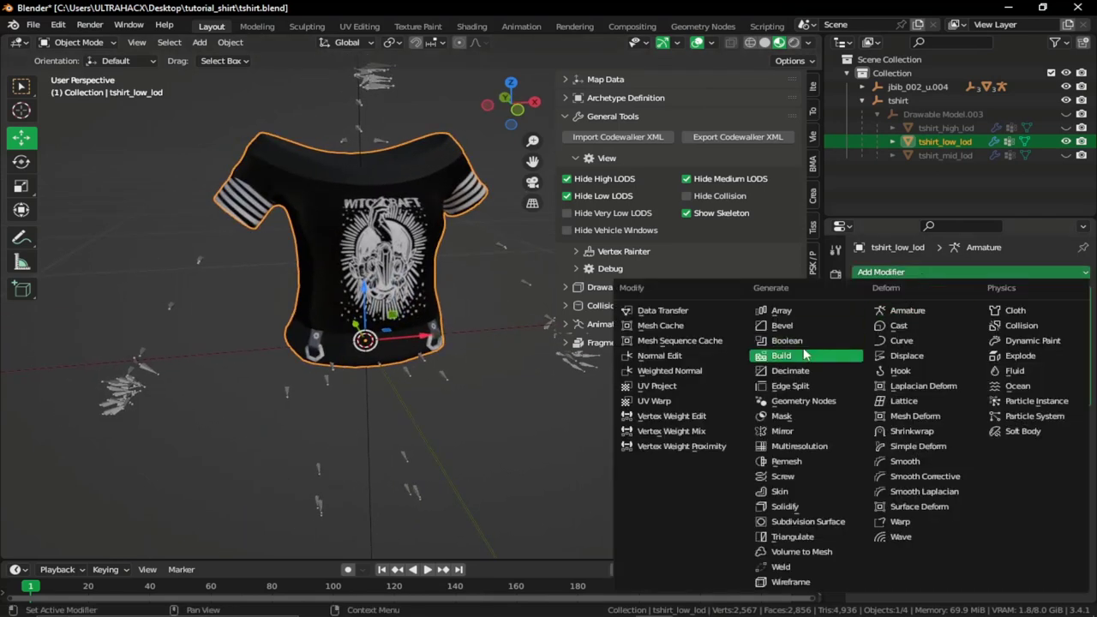
{"action": "left_click", "coordinate": [798, 375]}
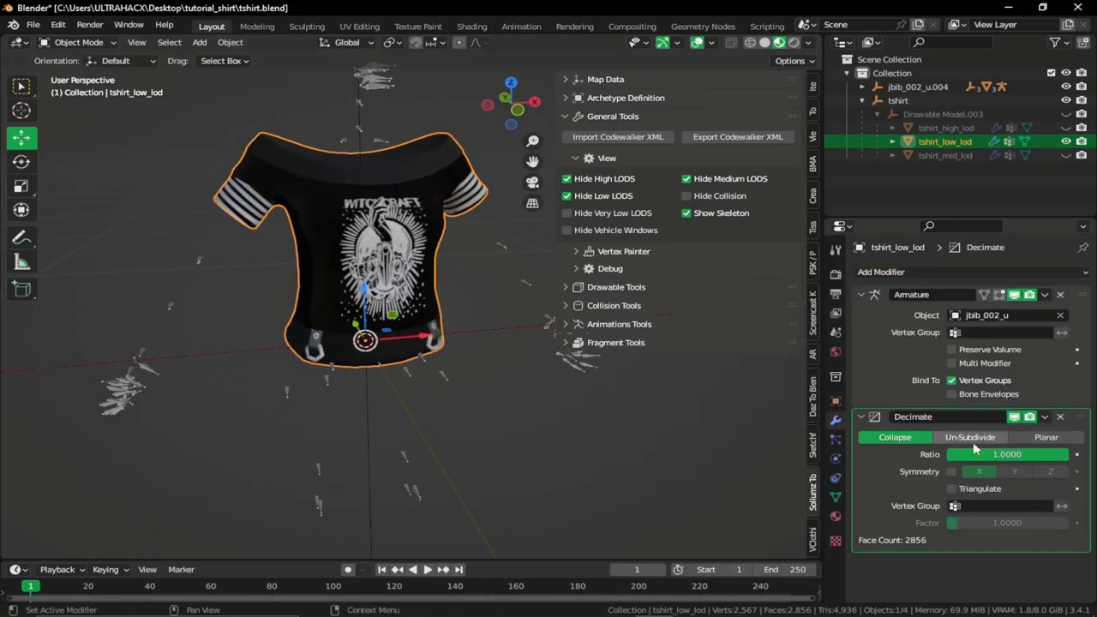
Step: Set the Decimate ratio of tshirt_low_lod to about 0.025 and apply the modifier
{"action": "left_click_drag", "start_coordinate": [1059, 457], "coordinate": [951, 455]}
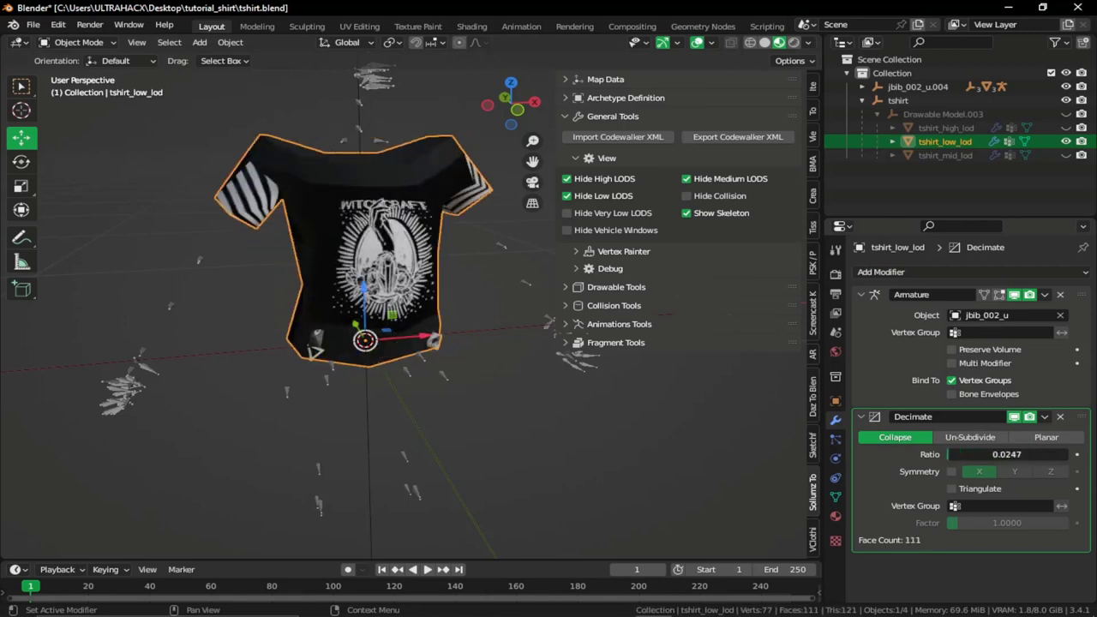
{"action": "scroll", "coordinate": [424, 364], "scroll_direction": "up", "scroll_amount": 2}
{"action": "middle_click_drag", "start_coordinate": [390, 349], "coordinate": [600, 373]}
{"action": "left_click", "coordinate": [1044, 417]}
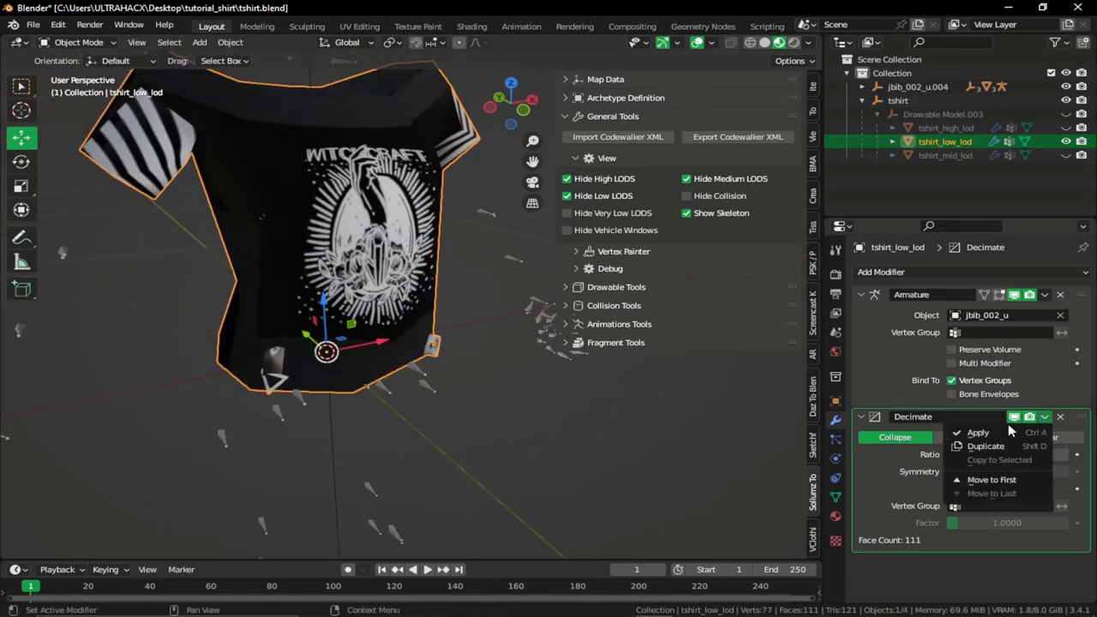
{"action": "left_click", "coordinate": [1007, 432]}
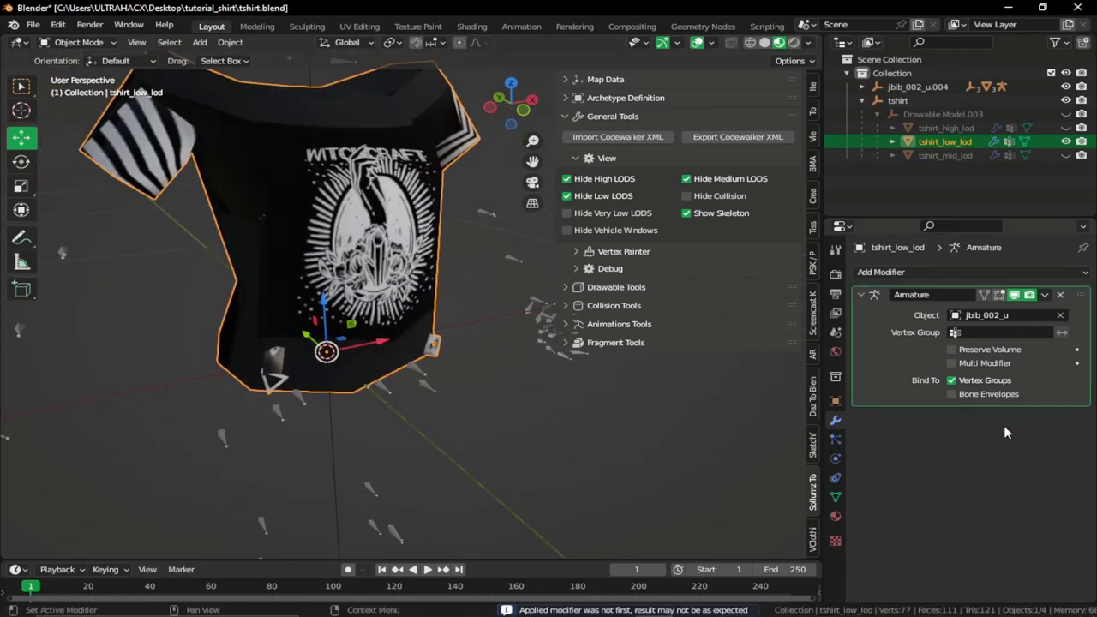
Step: Hide tshirt_low_lod, turn off Hide Medium LODS, and move the unhidden tshirt_mid_lod into Drawable Model.001 of jbib_002_u
{"action": "left_click", "coordinate": [1066, 142]}
{"action": "left_click", "coordinate": [1066, 155]}
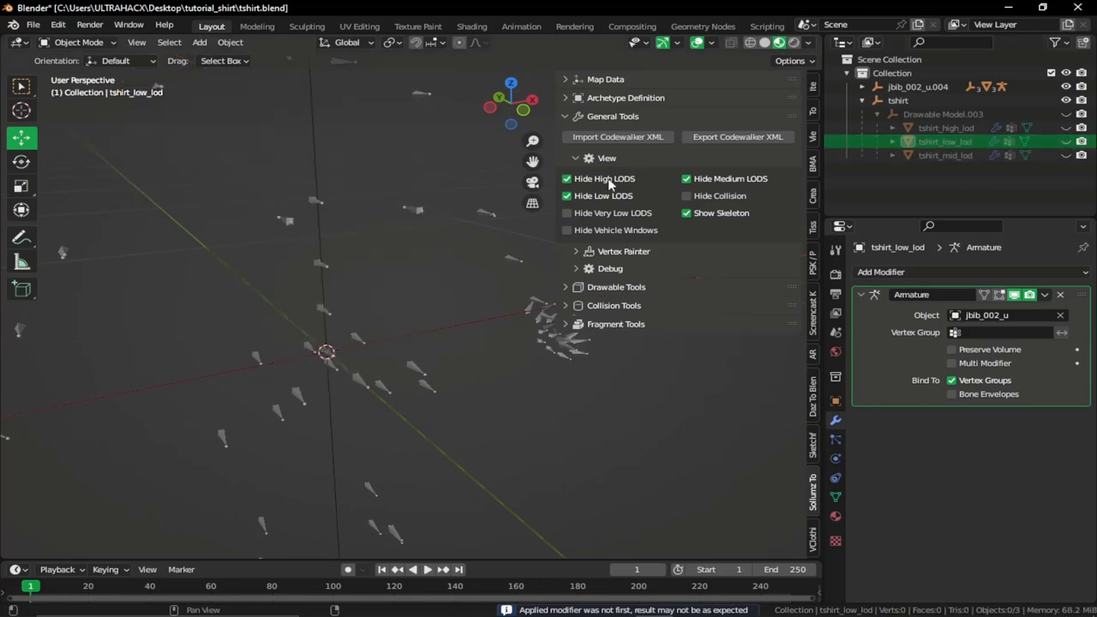
{"action": "left_click", "coordinate": [686, 179]}
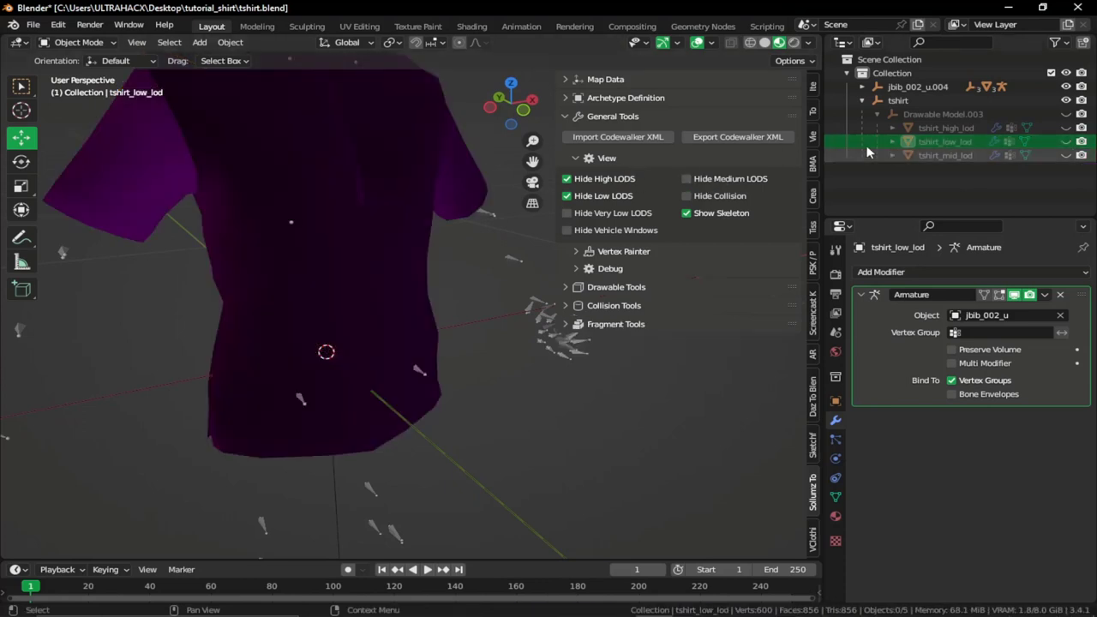
{"action": "key", "text": "KP_Decimal"}
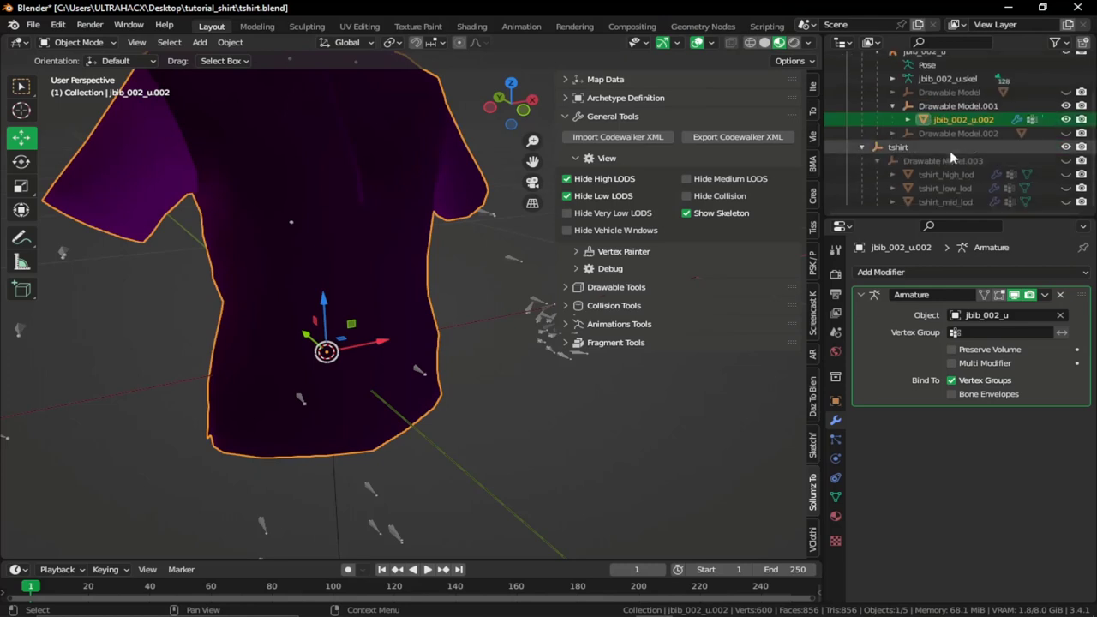
{"action": "left_click", "coordinate": [1066, 202]}
{"action": "left_click", "coordinate": [938, 202]}
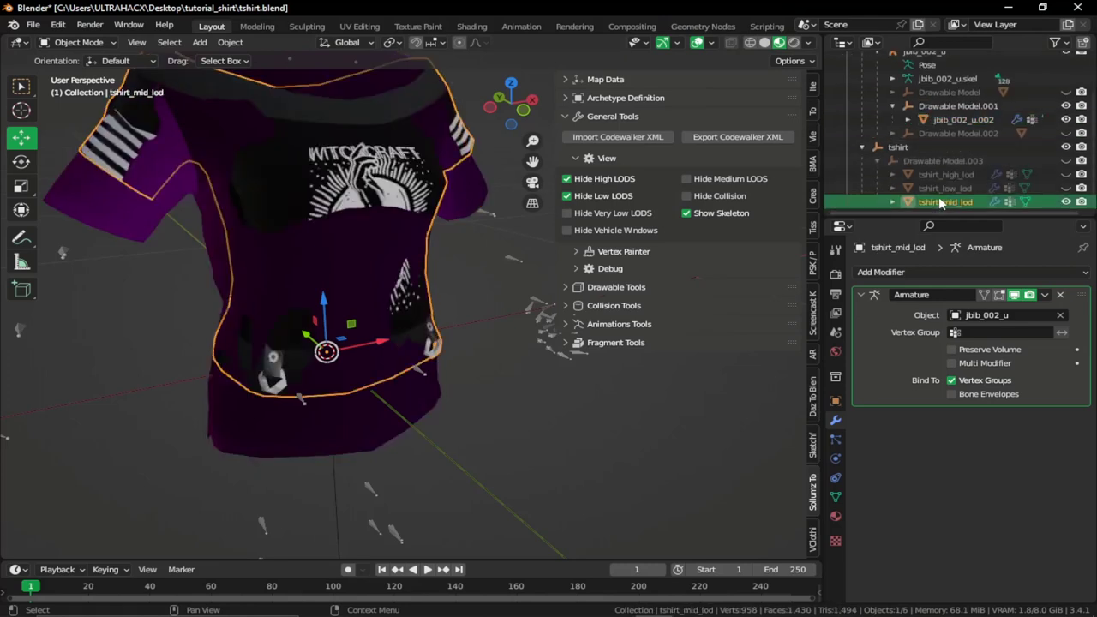
{"action": "left_click_drag", "start_coordinate": [942, 204], "coordinate": [976, 107]}
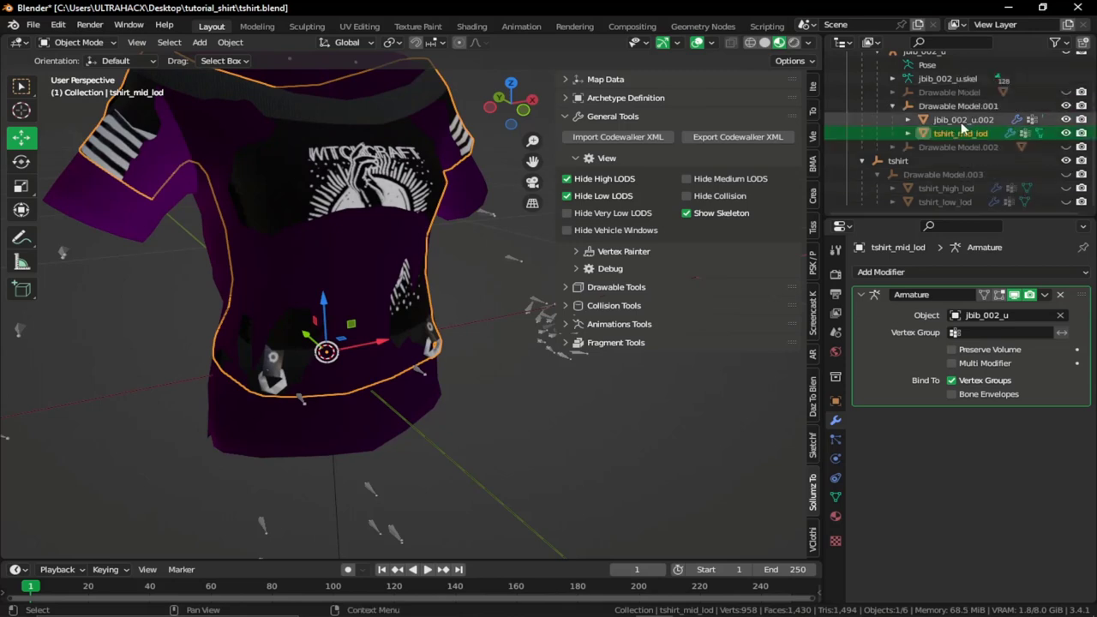
Step: Delete the original jbib_002_u.002 mesh from Drawable Model.001 and hide the medium LODs again
{"action": "left_click", "coordinate": [952, 119]}
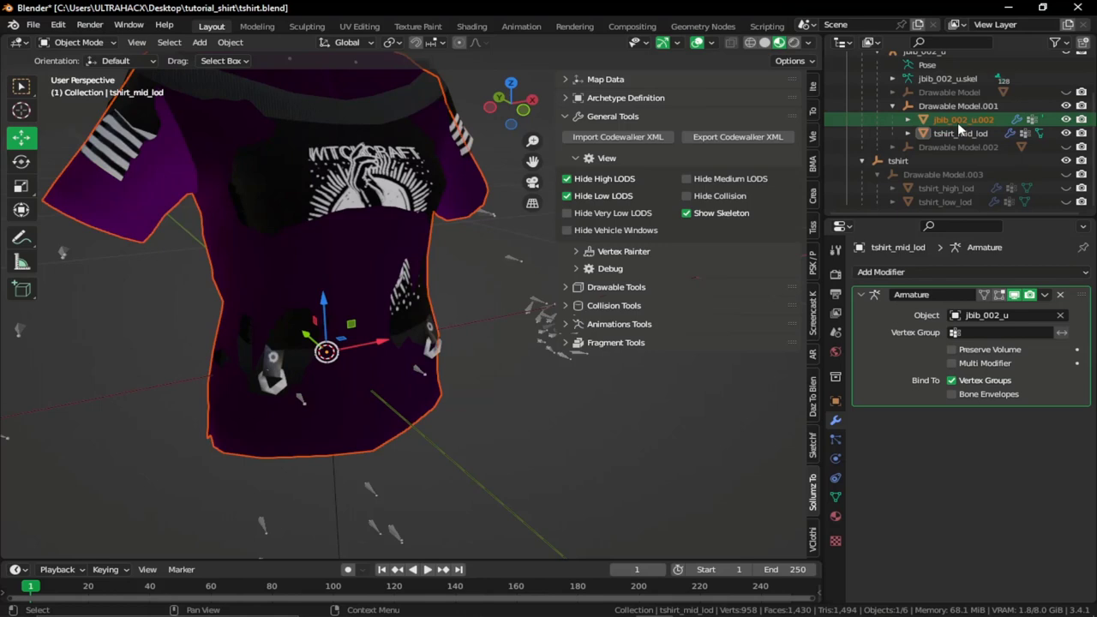
{"action": "key", "text": "Delete"}
{"action": "scroll", "coordinate": [894, 124], "scroll_direction": "up", "scroll_amount": 1}
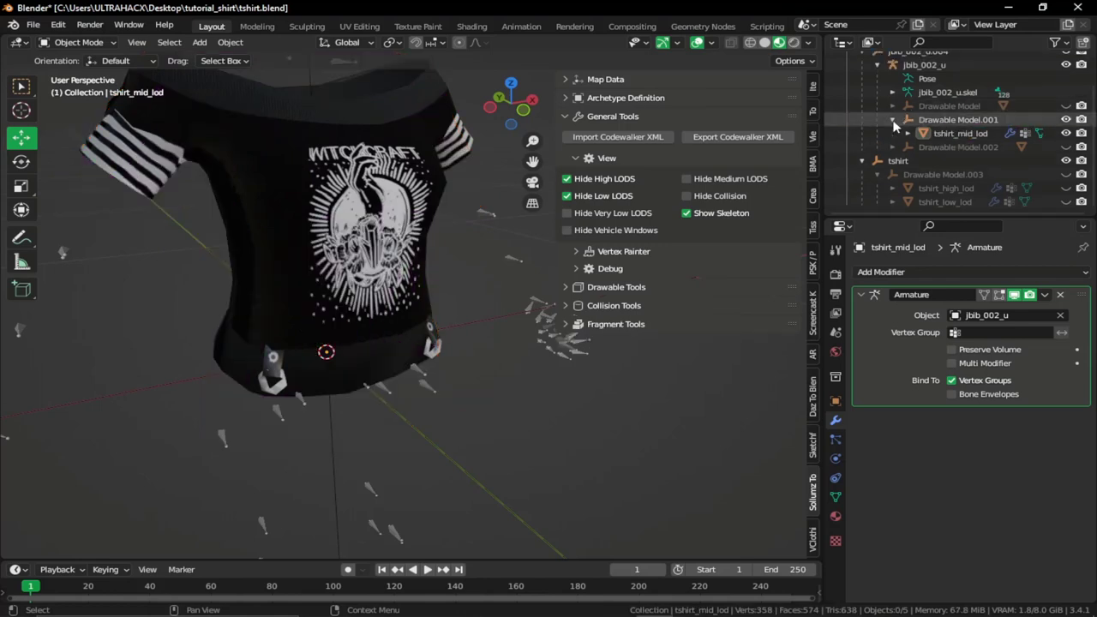
{"action": "left_click", "coordinate": [893, 121]}
{"action": "left_click", "coordinate": [715, 180]}
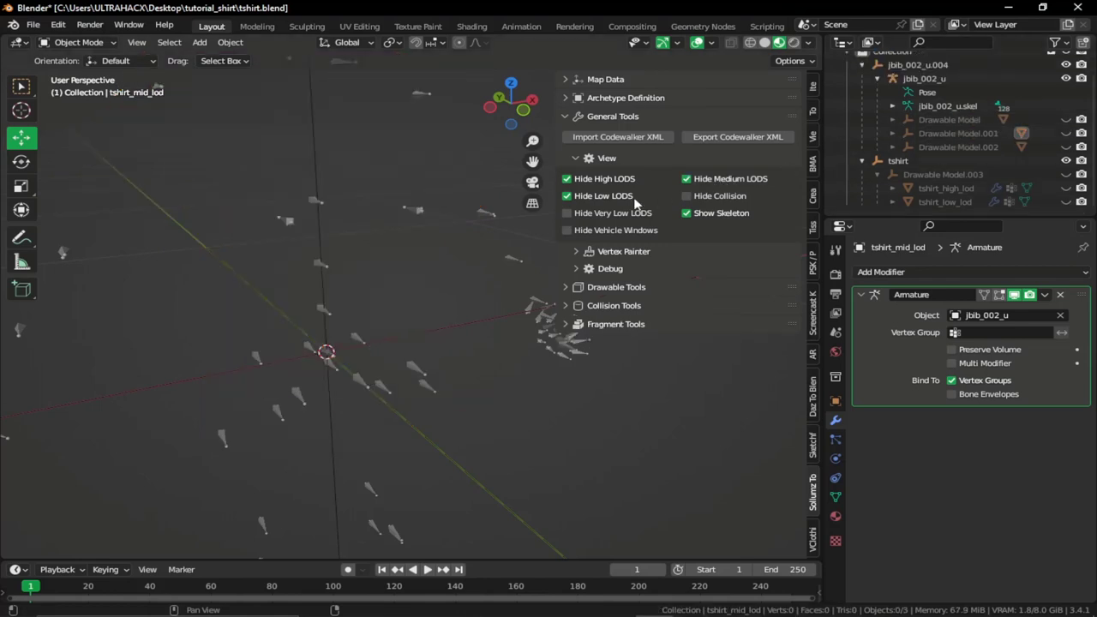
Step: Turn off Hide Low LODS, unhide tshirt_low_lod, and move it into Drawable Model.002 of jbib_002_u
{"action": "left_click", "coordinate": [567, 197]}
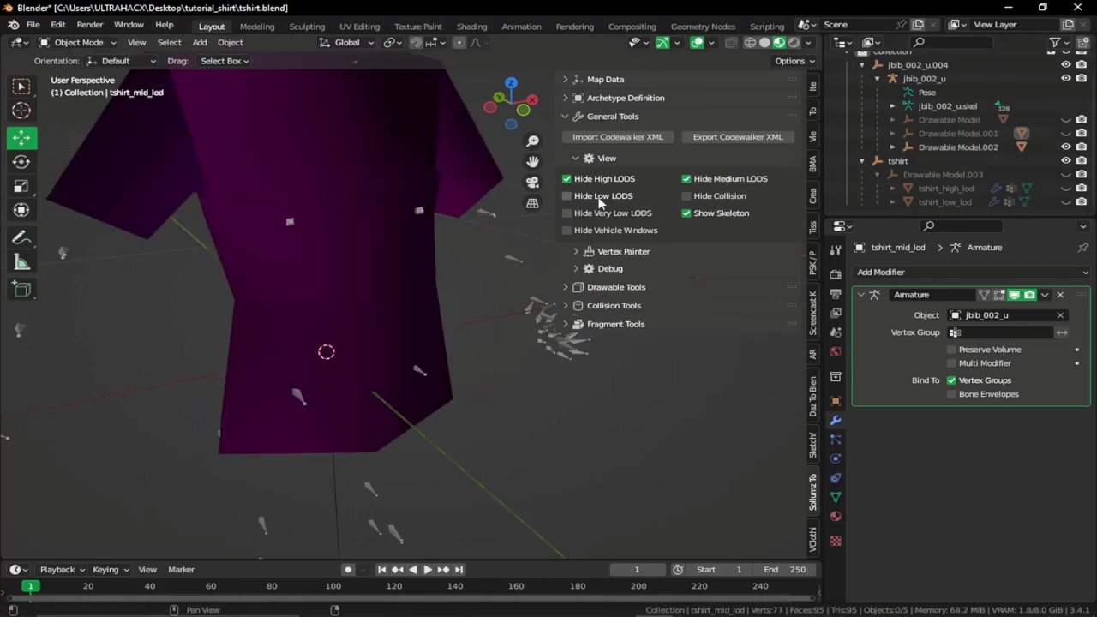
{"action": "left_click", "coordinate": [892, 146]}
{"action": "scroll", "coordinate": [951, 142], "scroll_direction": "down", "scroll_amount": 1}
{"action": "left_click", "coordinate": [957, 135]}
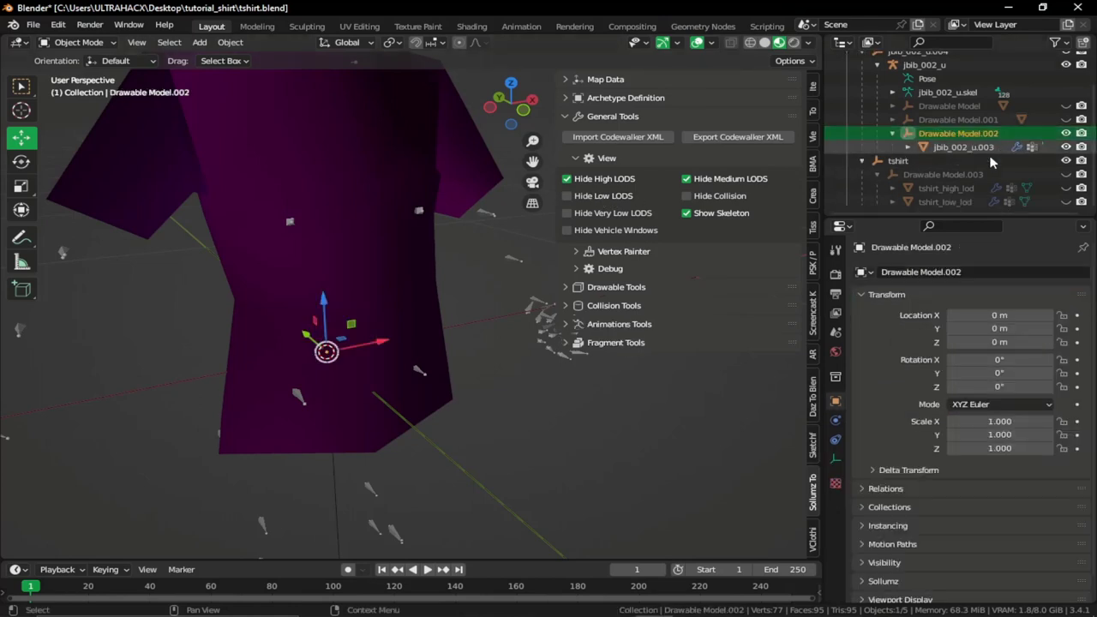
{"action": "left_click", "coordinate": [1064, 203]}
{"action": "left_click", "coordinate": [942, 202]}
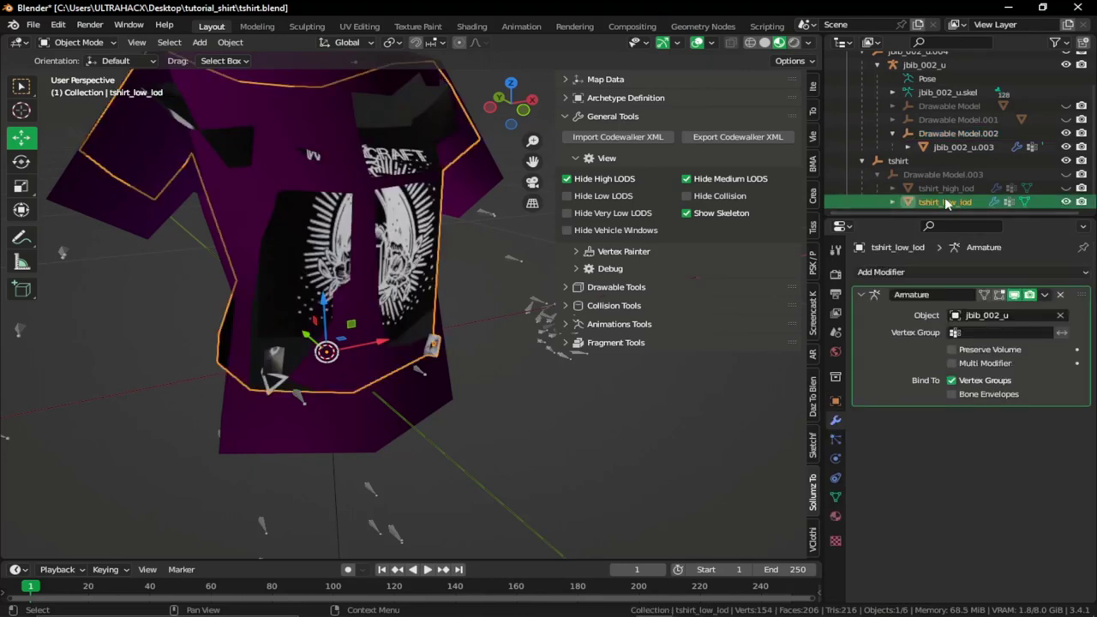
{"action": "left_click_drag", "start_coordinate": [946, 202], "coordinate": [960, 142]}
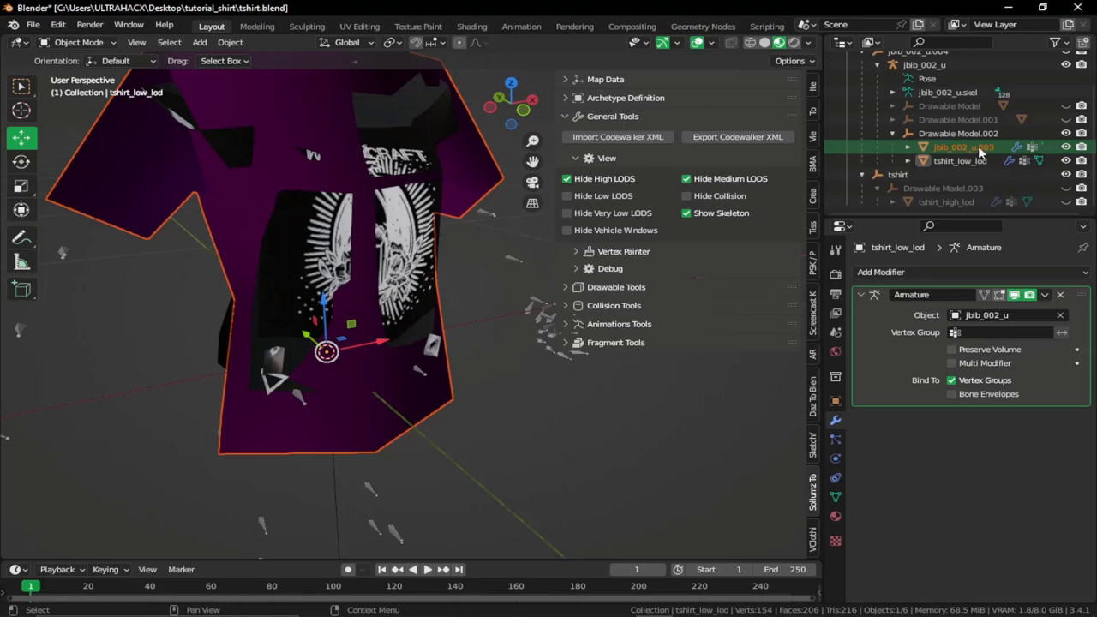
Step: Delete the original jbib_002_u.003 mesh from Drawable Model.002 and hide the low LODs again
{"action": "key", "text": "Delete"}
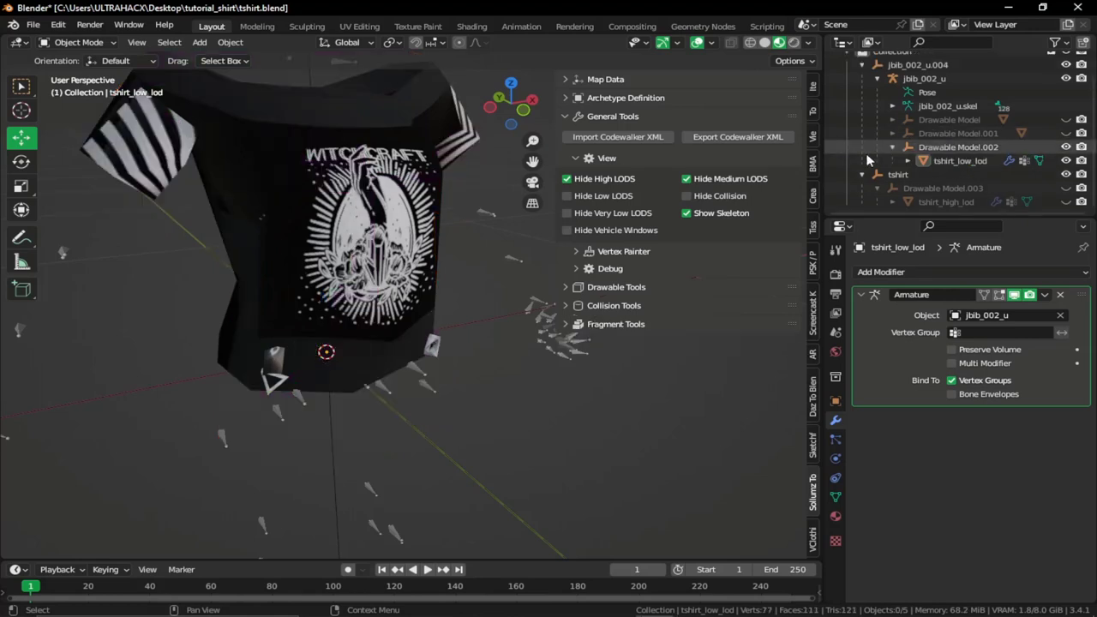
{"action": "left_click", "coordinate": [567, 195]}
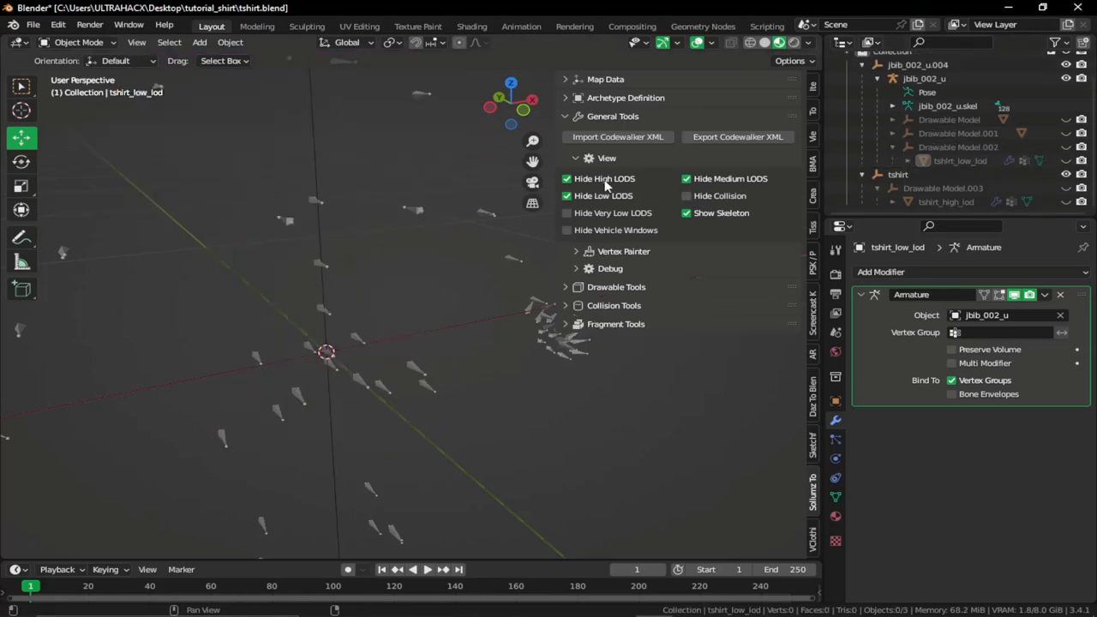
Step: Turn off Hide High LODS and move tshirt_high_lod into the Drawable Model of jbib_002_u
{"action": "left_click", "coordinate": [605, 182]}
{"action": "left_click", "coordinate": [946, 203]}
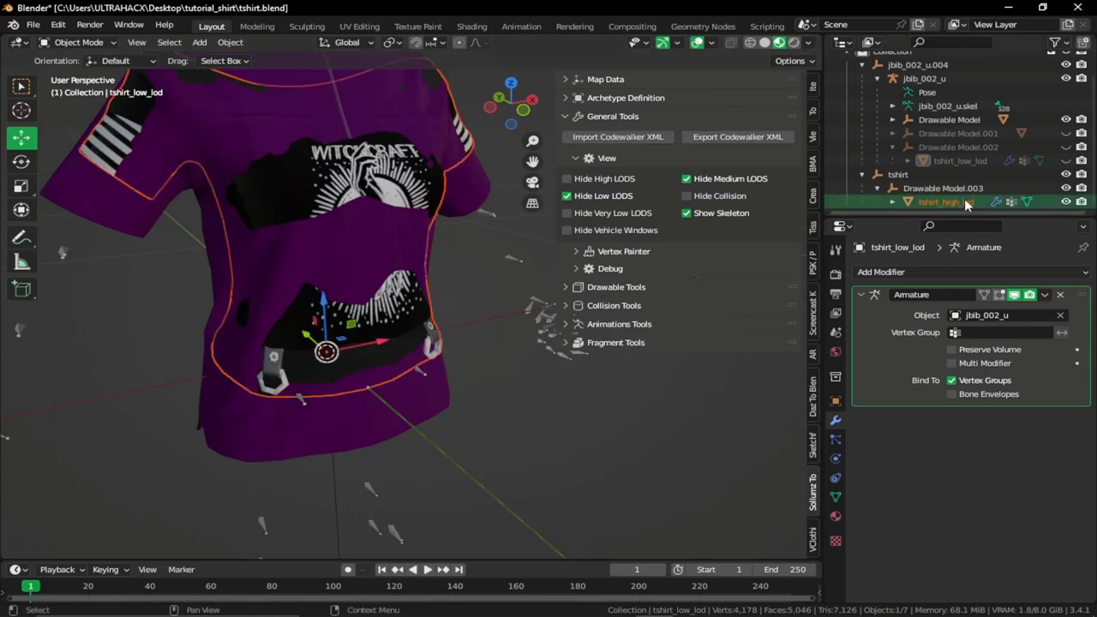
{"action": "left_click_drag", "start_coordinate": [945, 203], "coordinate": [944, 121]}
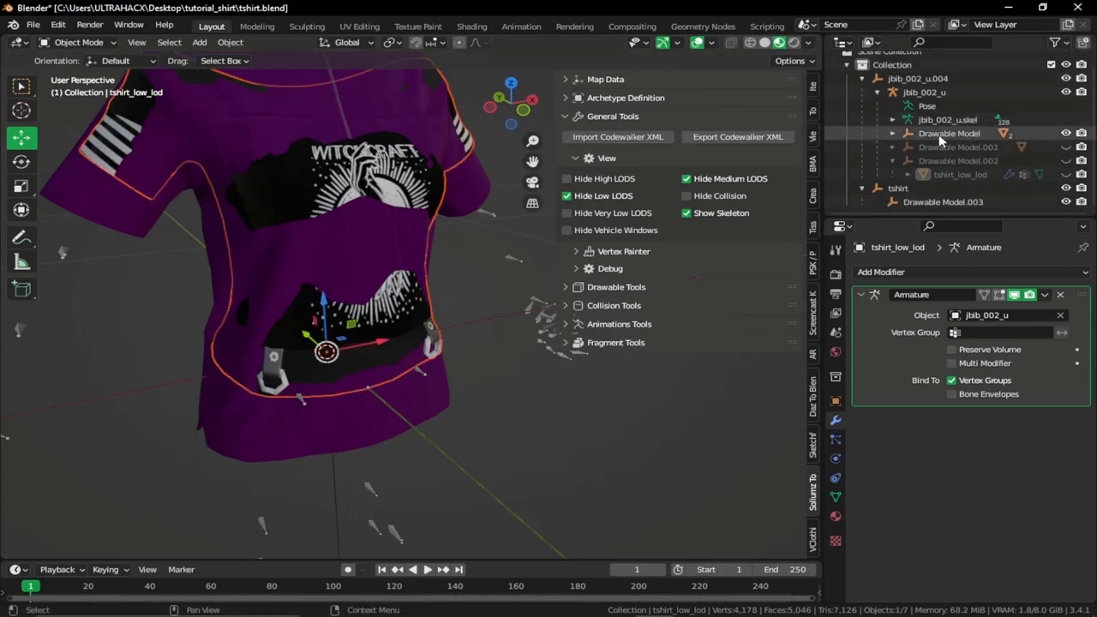
Step: Delete the leftover tshirt object together with its whole hierarchy, including Drawable Model.003
{"action": "left_click", "coordinate": [898, 189]}
{"action": "right_click", "coordinate": [901, 190]}
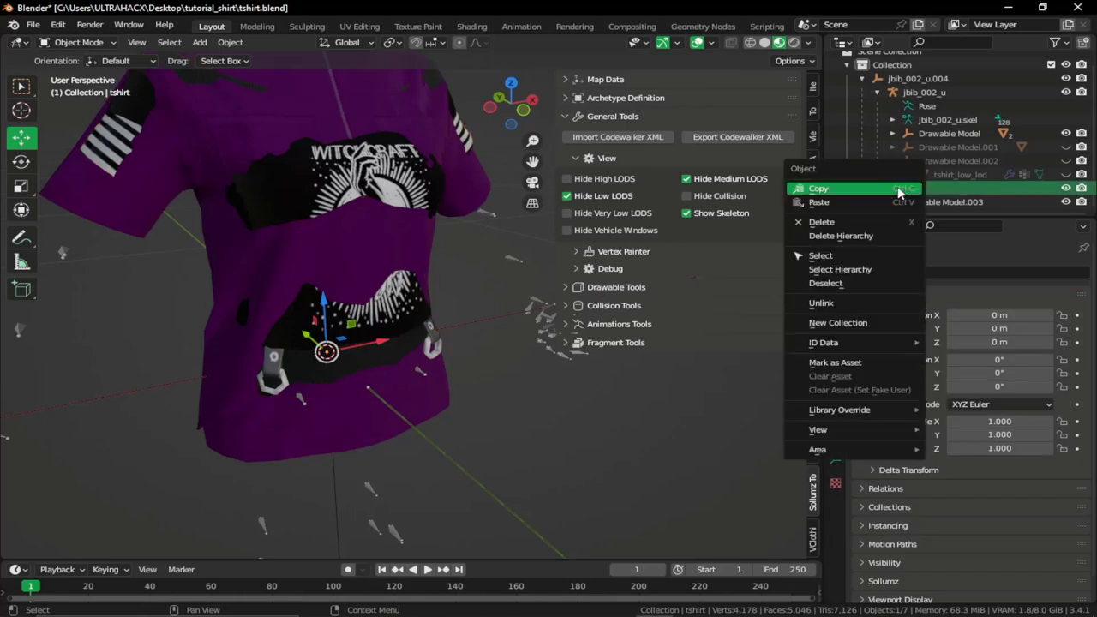
{"action": "left_click", "coordinate": [857, 235]}
Step: Delete the original high LOD mesh from the Drawable Model of jbib_002_u, keeping tshirt_high_lod
{"action": "left_click", "coordinate": [948, 141]}
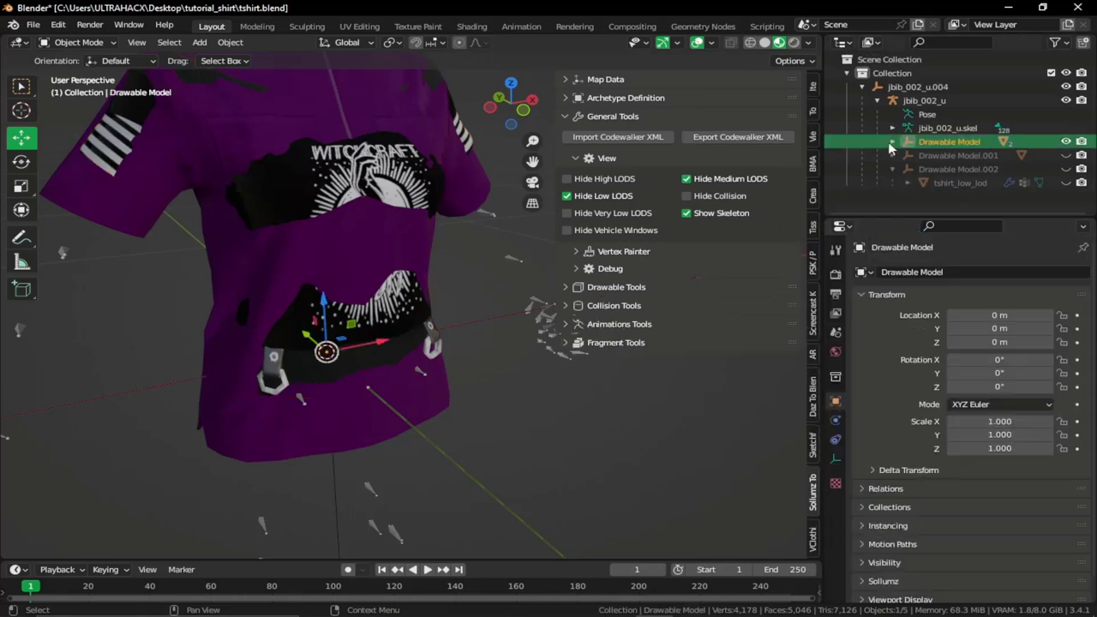
{"action": "left_click", "coordinate": [893, 142]}
{"action": "left_click", "coordinate": [961, 155]}
{"action": "key", "text": "Delete"}
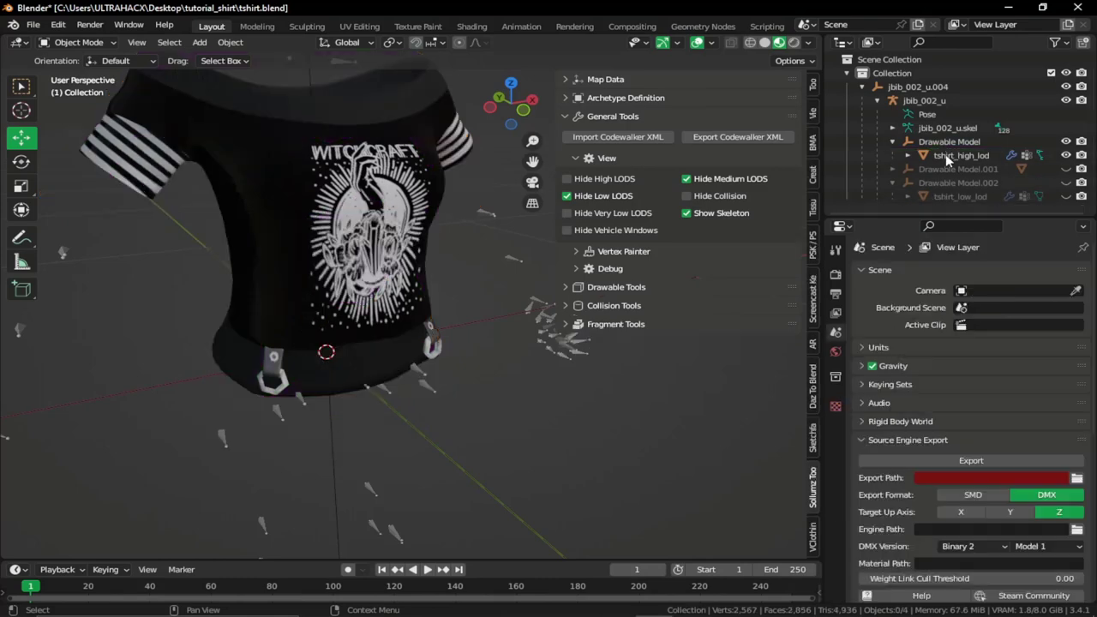
{"action": "left_click", "coordinate": [893, 141]}
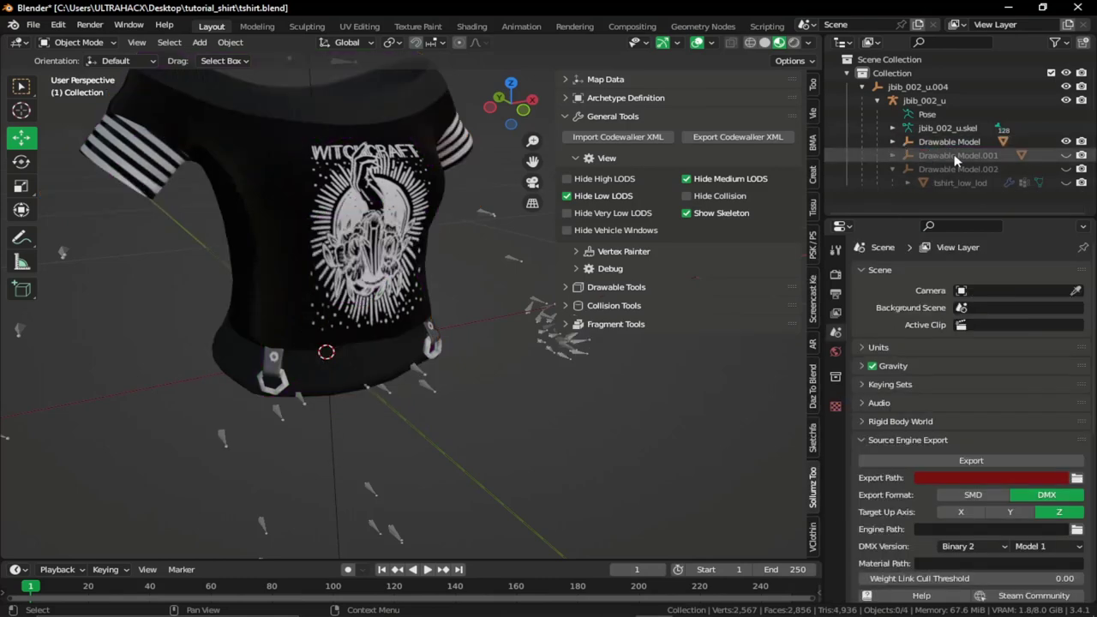
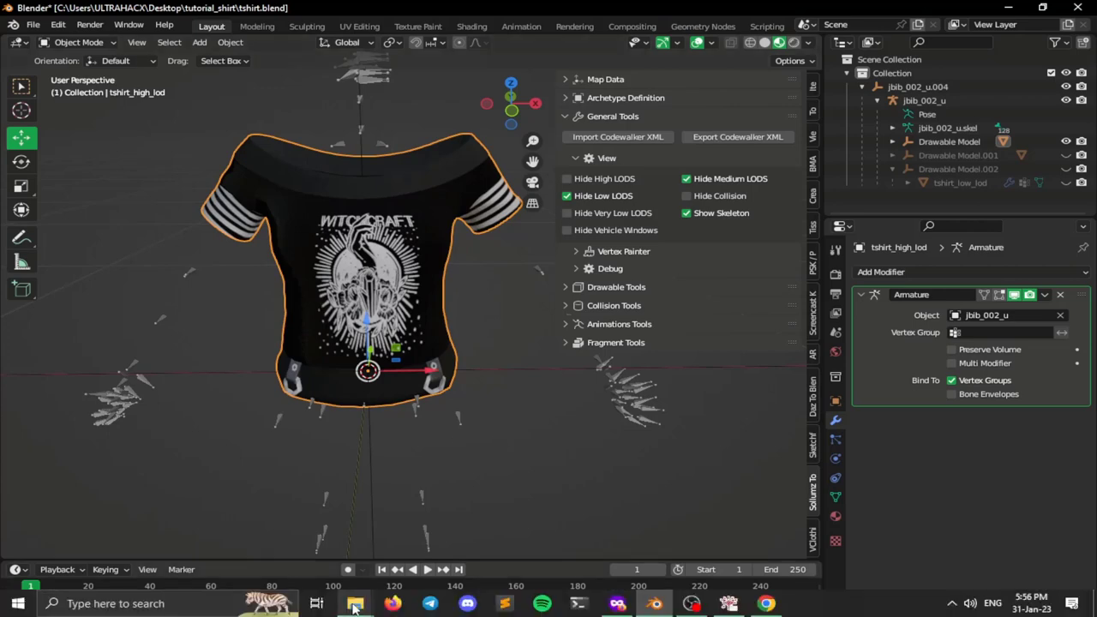
Step: Switch to File Explorer and examine the shirt's diffuse_1.dds, diffuse_2.dds, normal.dds and spec.dds textures in the tutorial_shirt folder
{"action": "left_click", "coordinate": [355, 603]}
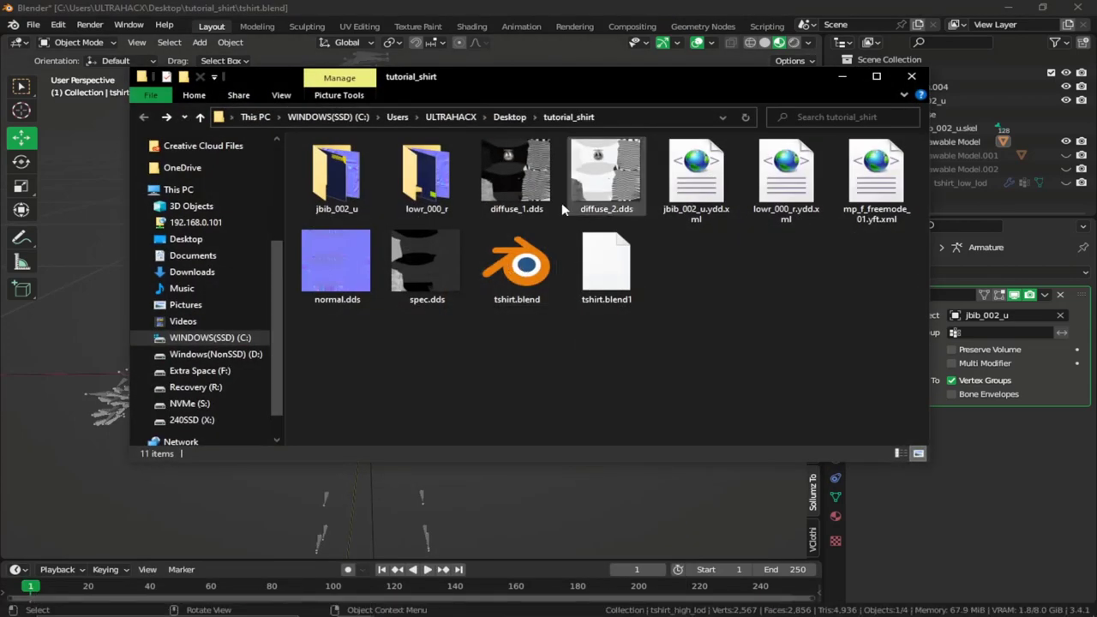
{"action": "left_click", "coordinate": [516, 176]}
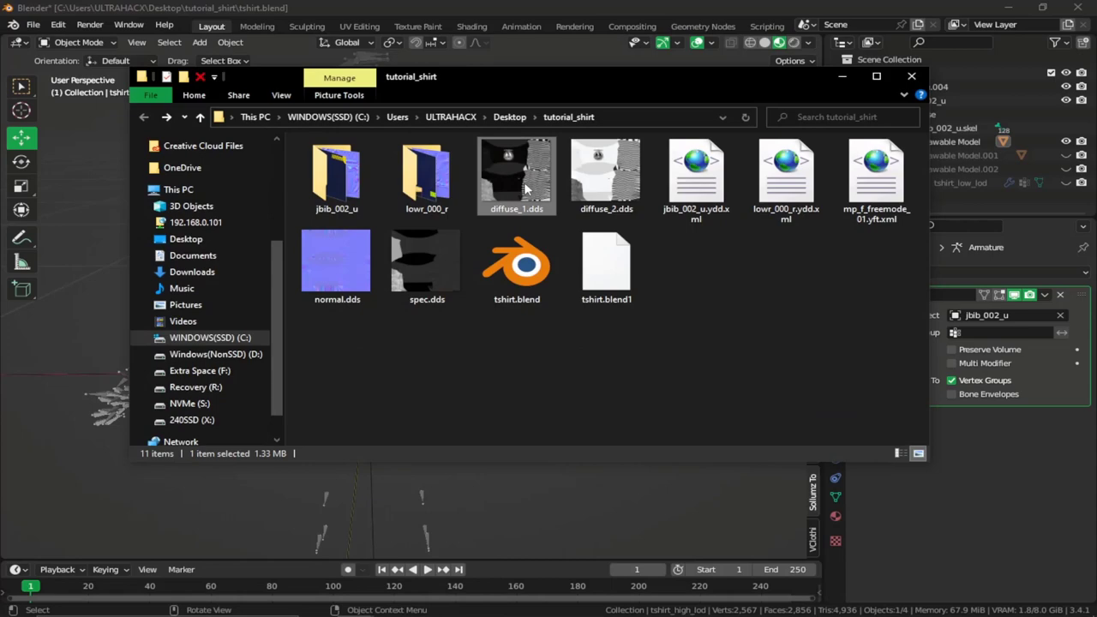
{"action": "left_click", "coordinate": [565, 6]}
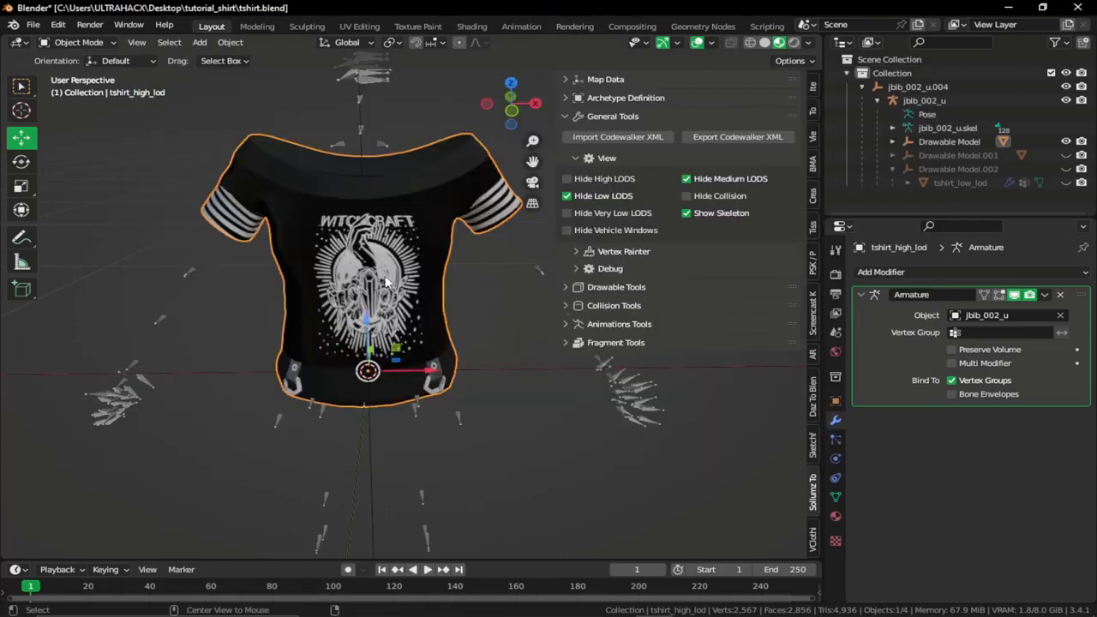
{"action": "key", "text": "alt+Tab"}
{"action": "left_click", "coordinate": [604, 184]}
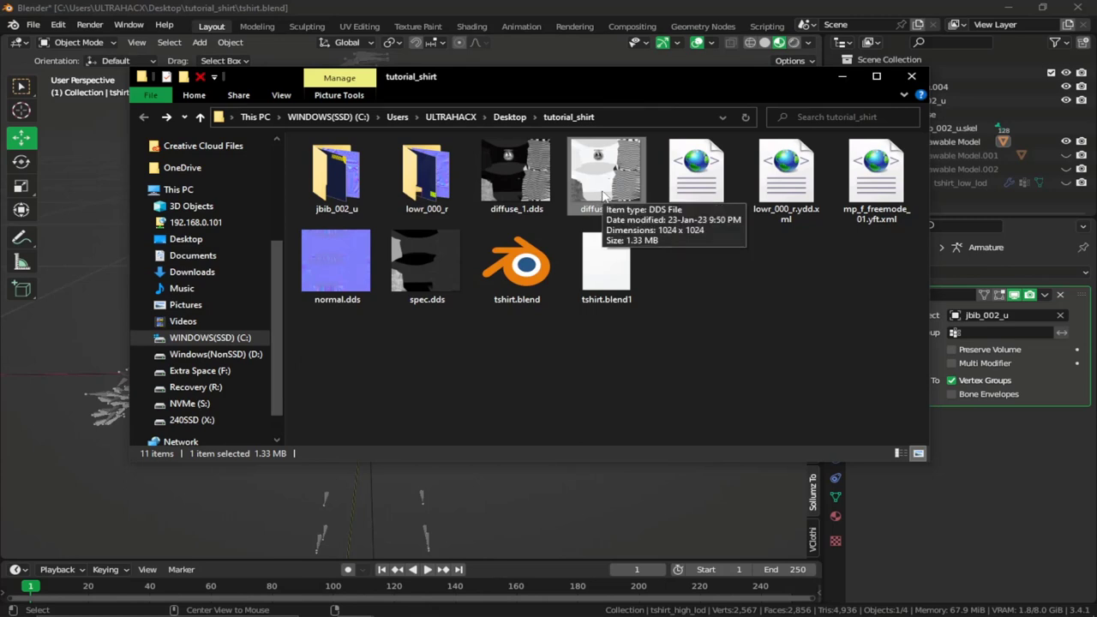
{"action": "left_click", "coordinate": [351, 272]}
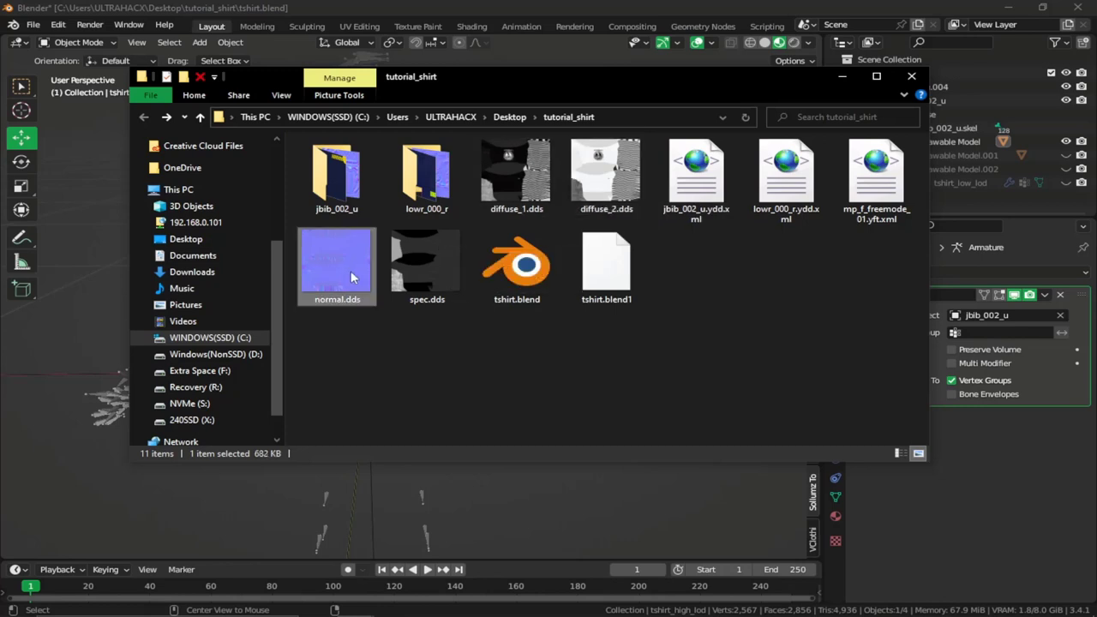
{"action": "left_click", "coordinate": [432, 289]}
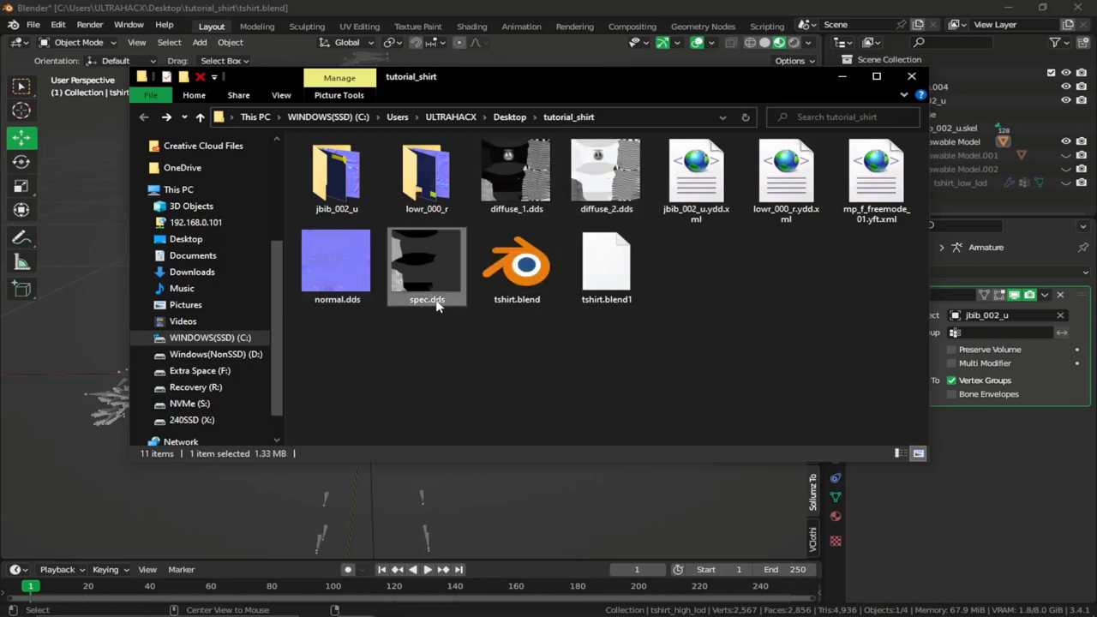
{"action": "left_click", "coordinate": [516, 205]}
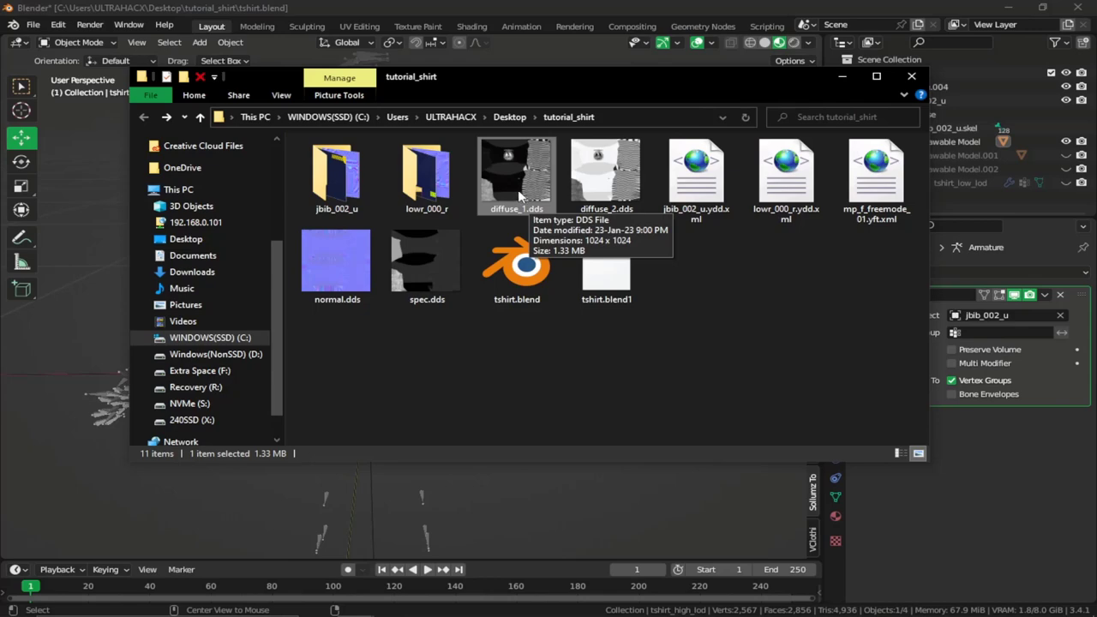
Step: Switch to CodeWalker's RPF Explorer and locate jbib_000_u.ydd and its texture dictionary jbib_diff_000_a_uni.ytd in mp_f_freemode_01
{"action": "left_click", "coordinate": [732, 605]}
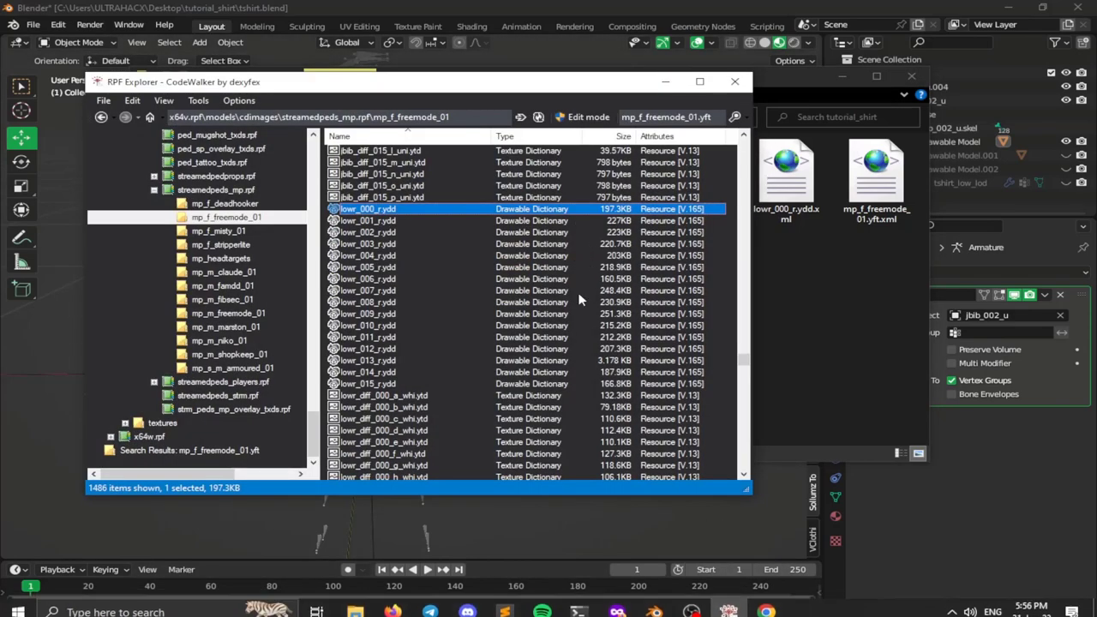
{"action": "scroll", "coordinate": [681, 276], "scroll_direction": "up", "scroll_amount": 4}
{"action": "left_click_drag", "start_coordinate": [742, 363], "coordinate": [766, 295]}
{"action": "scroll", "coordinate": [533, 331], "scroll_direction": "down", "scroll_amount": 8}
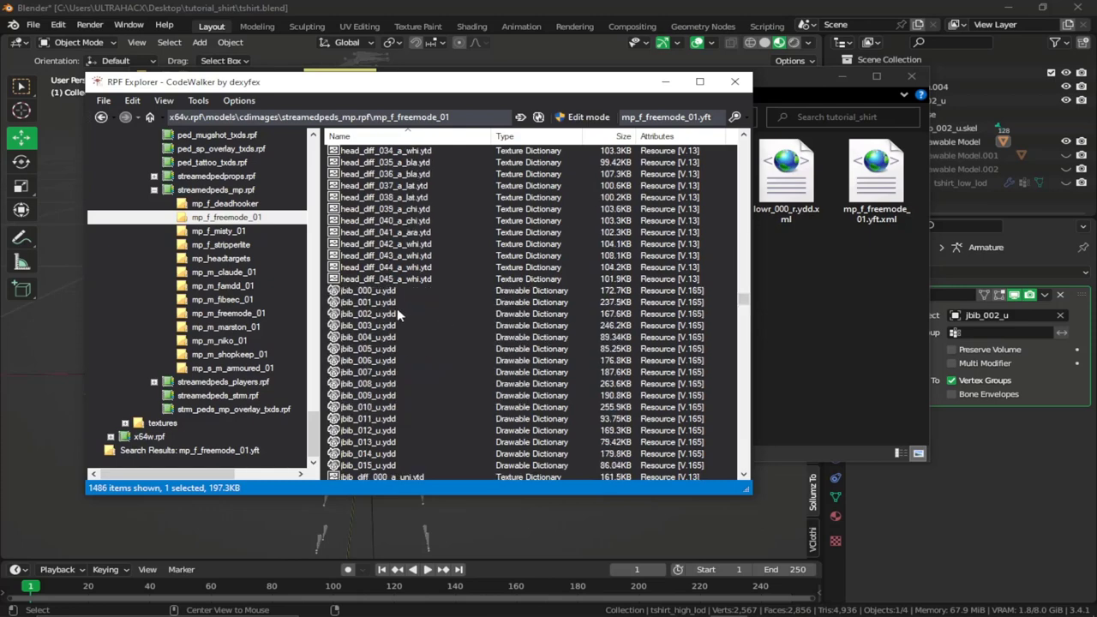
{"action": "scroll", "coordinate": [403, 214], "scroll_direction": "up", "scroll_amount": 1}
{"action": "left_click", "coordinate": [395, 187]}
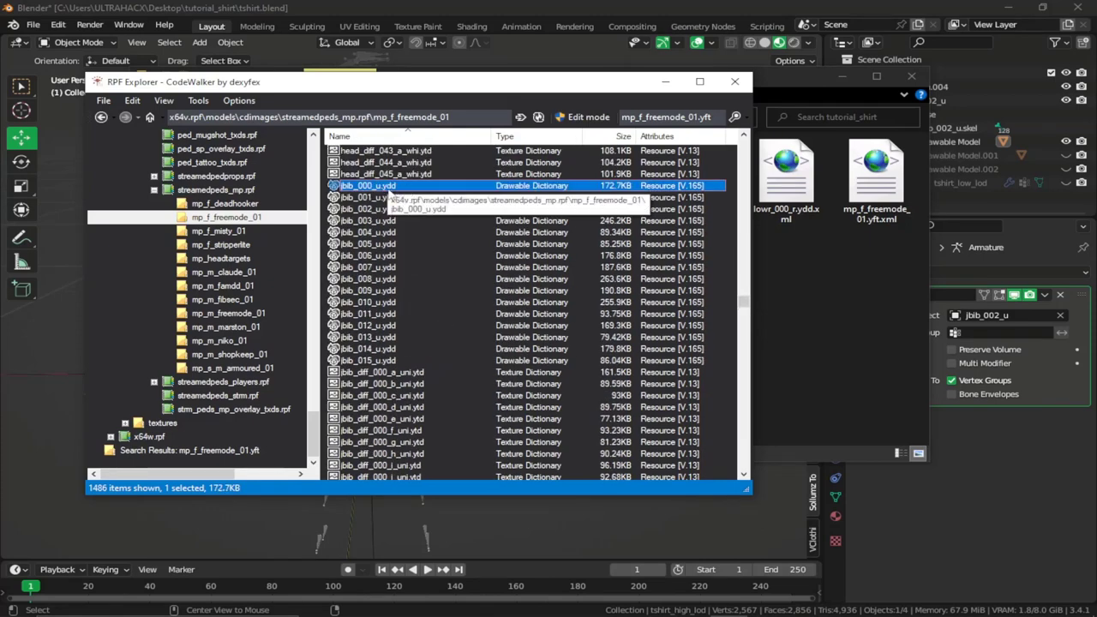
{"action": "left_click", "coordinate": [397, 374]}
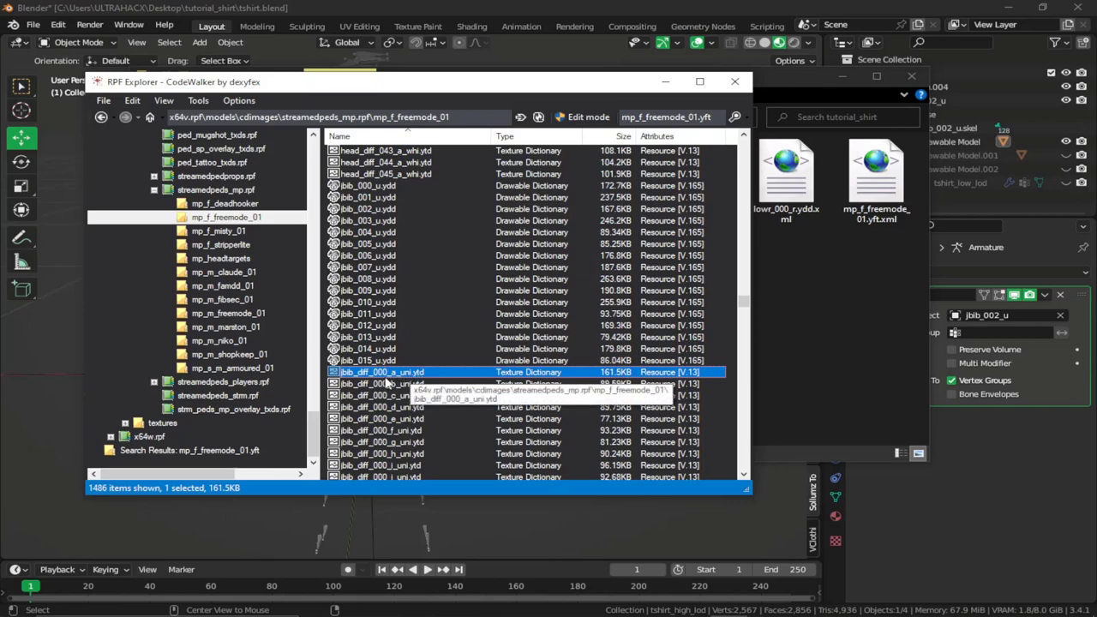
Step: Inspect the texture name inside the jbib_diff_000_a_uni.ytd texture dictionary and the naming of the neighbouring jbib_diff files
{"action": "double_click", "coordinate": [374, 375]}
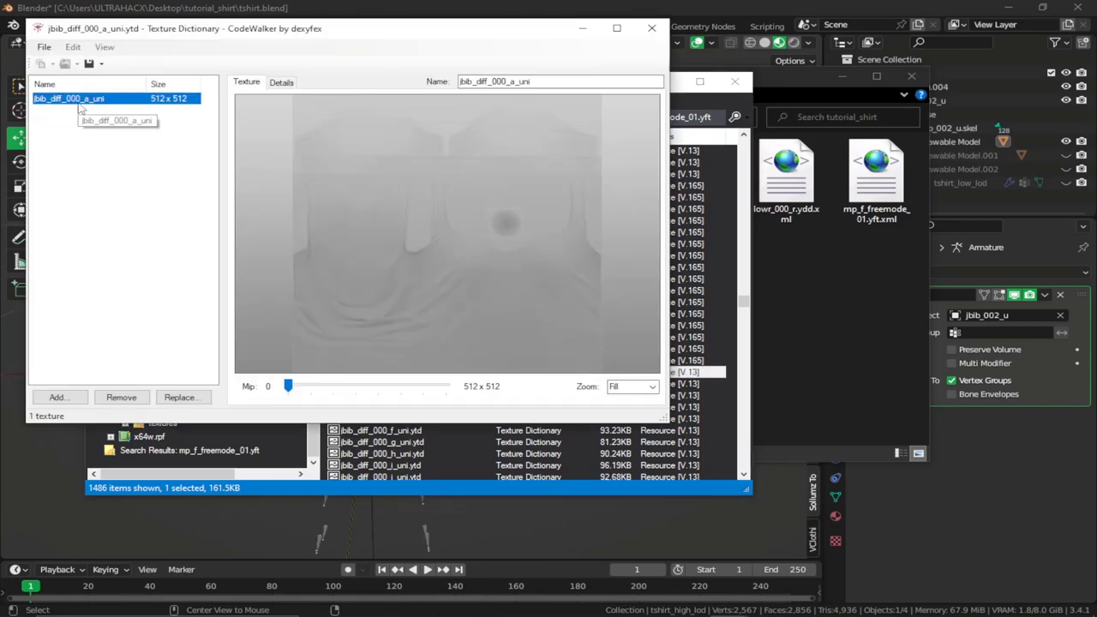
{"action": "left_click", "coordinate": [511, 81]}
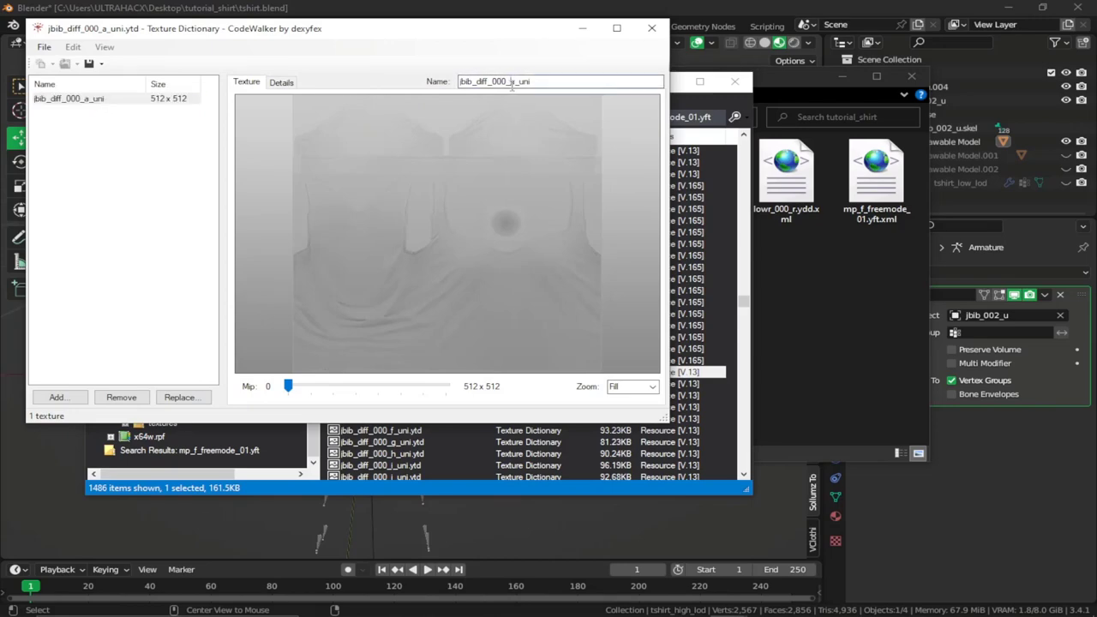
{"action": "left_click", "coordinate": [651, 28]}
{"action": "scroll", "coordinate": [546, 306], "scroll_direction": "down", "scroll_amount": 5}
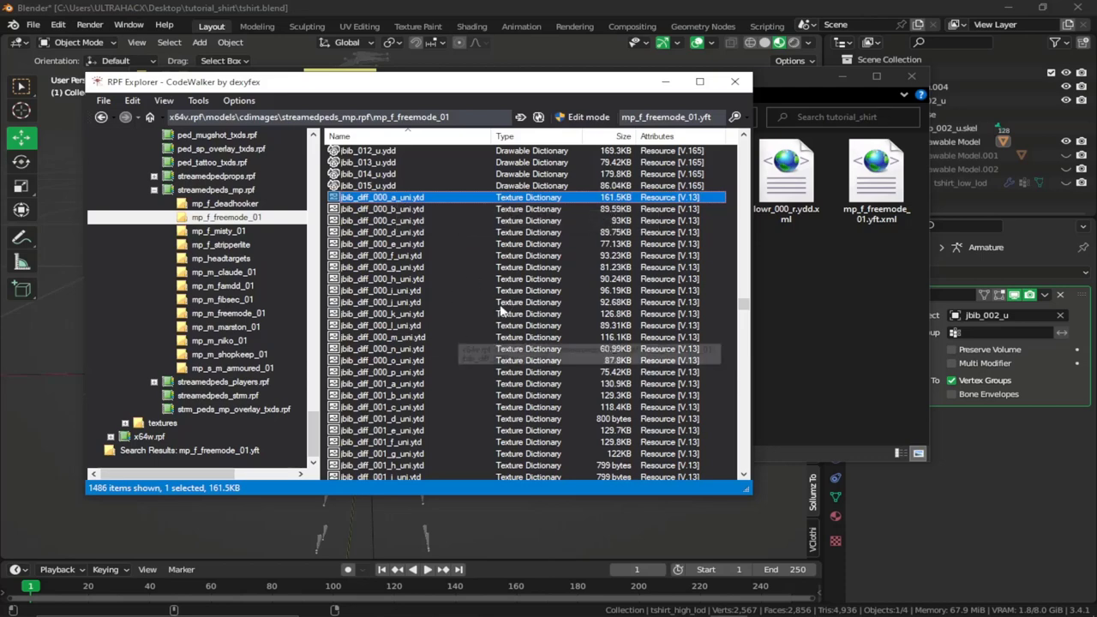
{"action": "scroll", "coordinate": [420, 260], "scroll_direction": "up", "scroll_amount": 1}
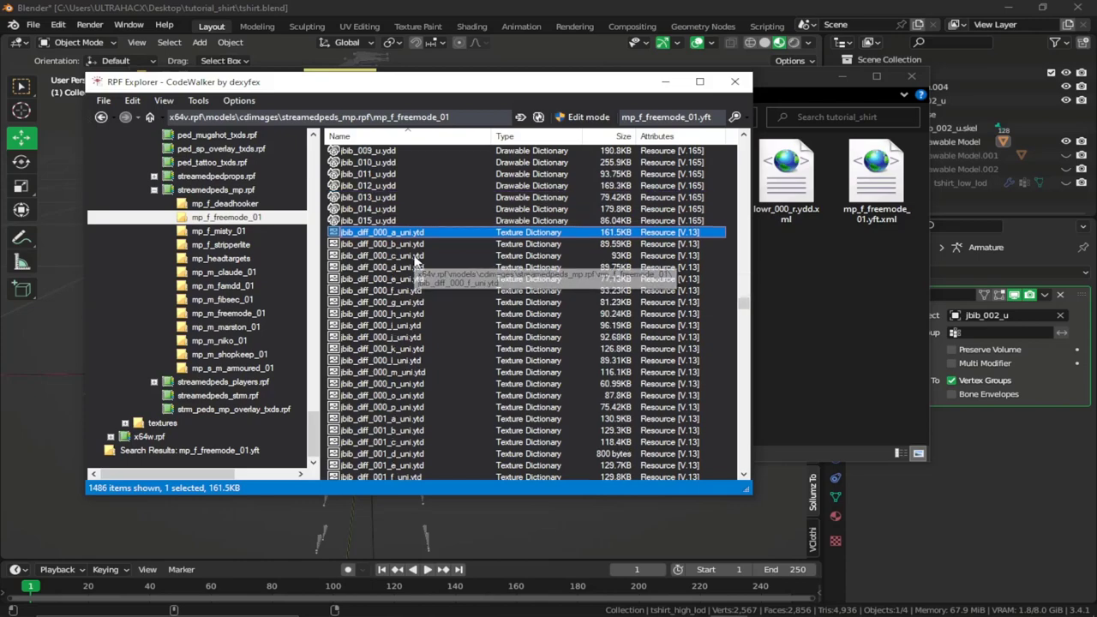
Step: Copy the texture name from jbib_diff_000_a_uni.ytd and rename diffuse_1.dds in the tutorial_shirt folder as jbib_diff_000_a_uni.dds
{"action": "double_click", "coordinate": [411, 233]}
{"action": "double_click", "coordinate": [555, 101]}
{"action": "key", "text": "ctrl+c"}
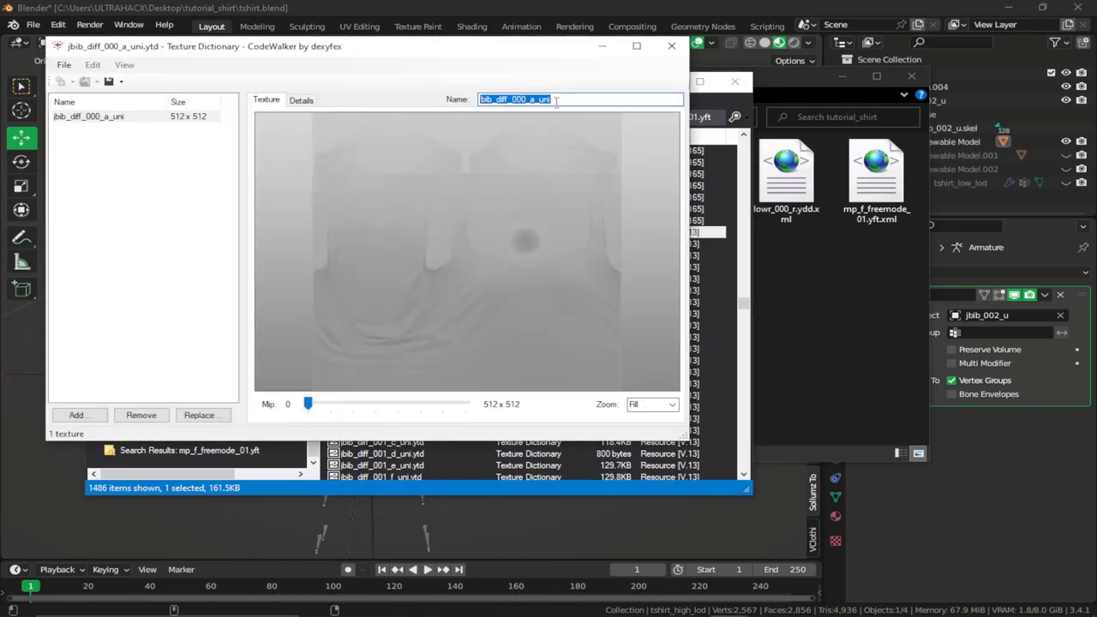
{"action": "left_click", "coordinate": [671, 45]}
{"action": "left_click", "coordinate": [491, 184]}
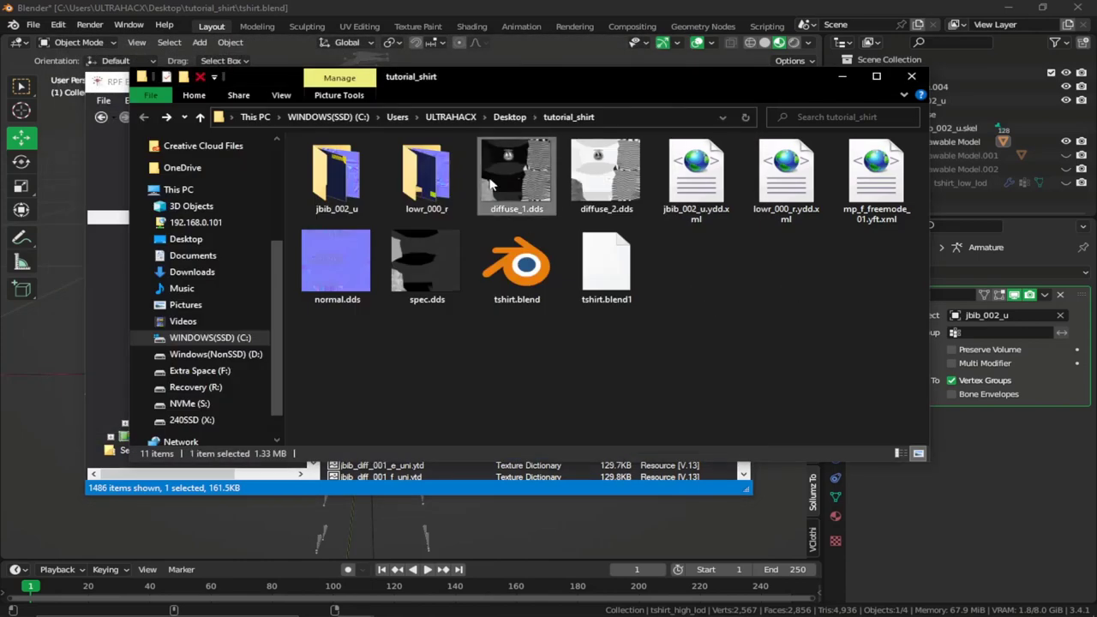
{"action": "key", "text": "F2"}
{"action": "key", "text": "ctrl+v"}
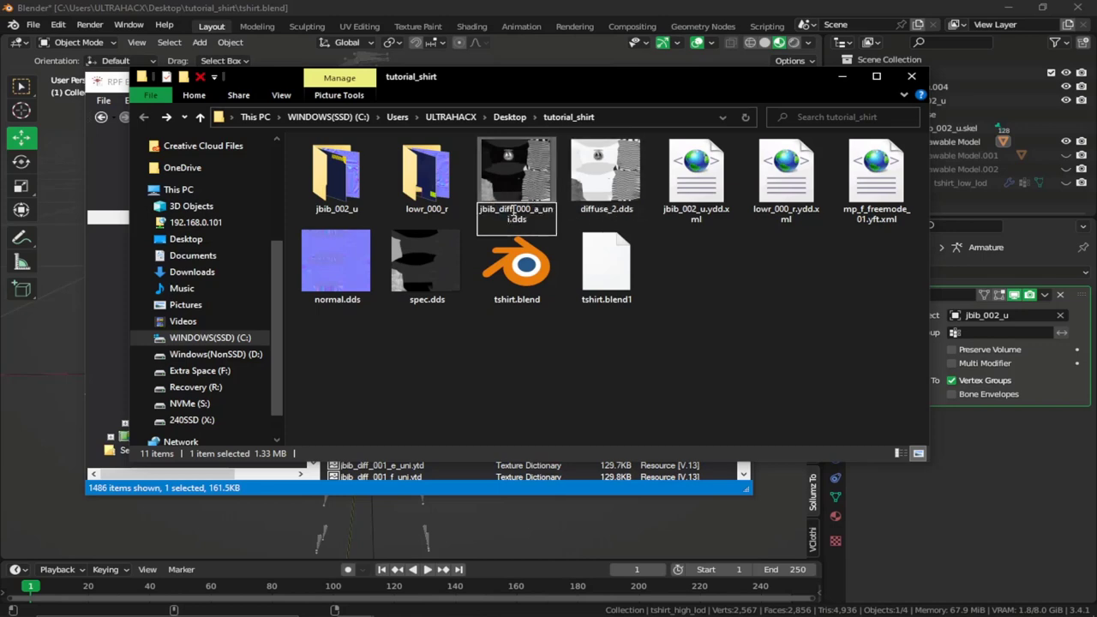
{"action": "key", "text": "Return"}
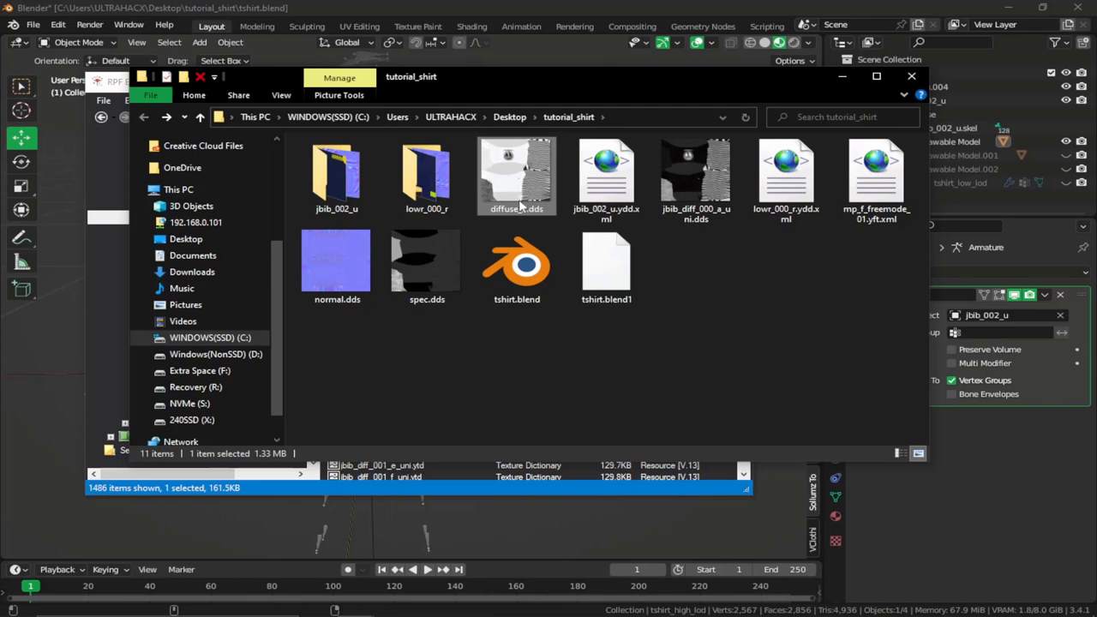
Step: Rename diffuse_2.dds as jbib_diff_000_b_uni.dds
{"action": "key", "text": "F2"}
{"action": "key", "text": "ctrl+v"}
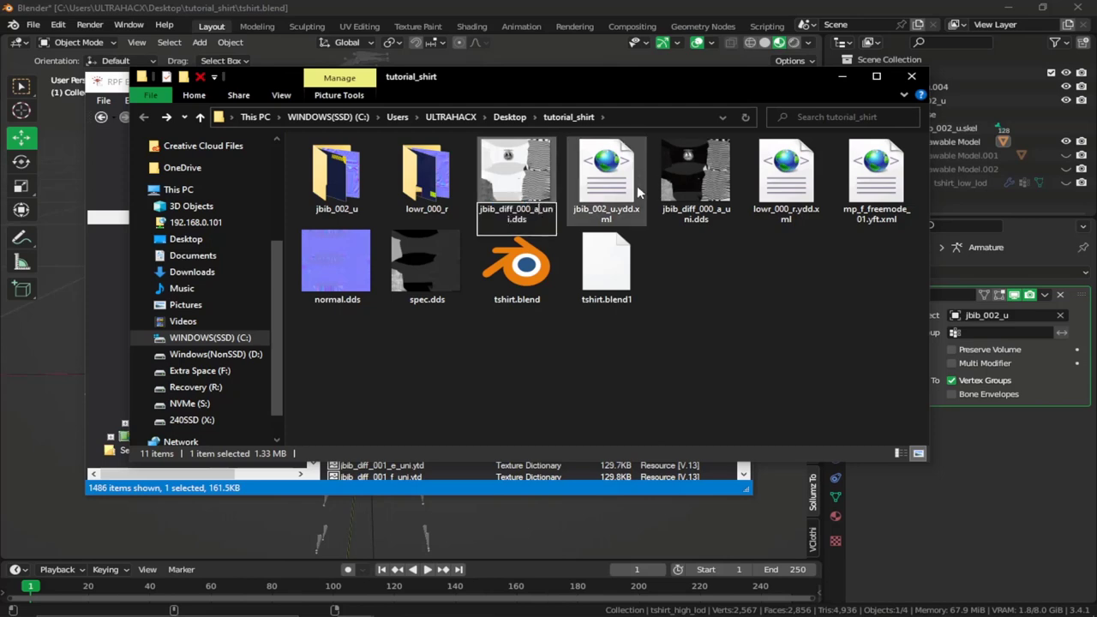
{"action": "key", "text": "BackSpace"}
{"action": "type", "text": "b"}
{"action": "key", "text": "Return"}
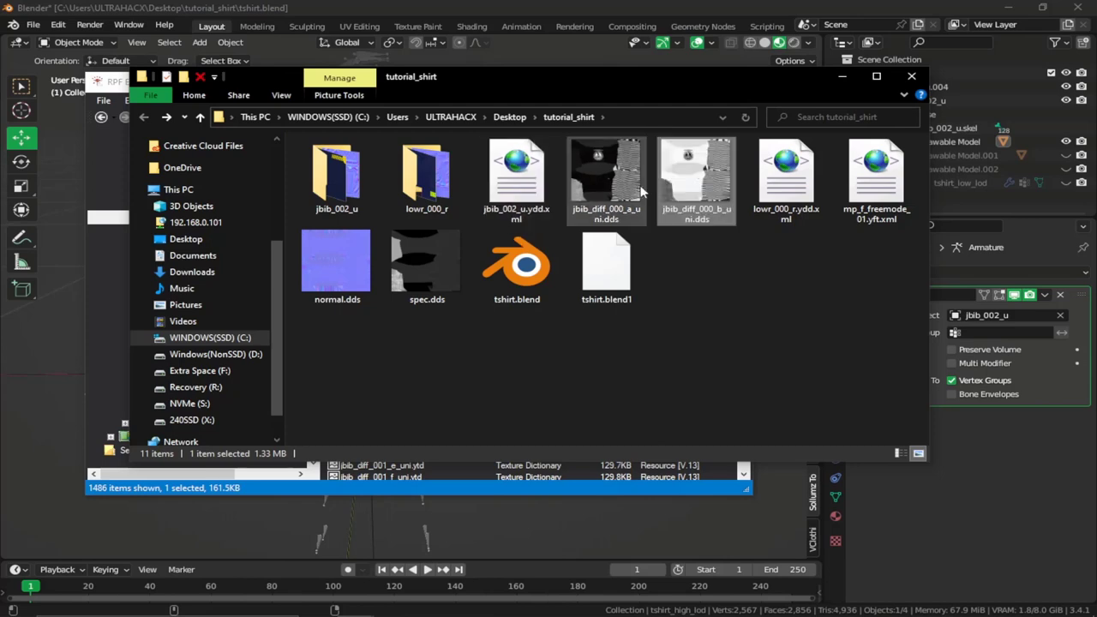
Step: Check the texture naming in the jbib_002_u folder and rename normal.dds as jbib_normal_000.dds
{"action": "double_click", "coordinate": [347, 197]}
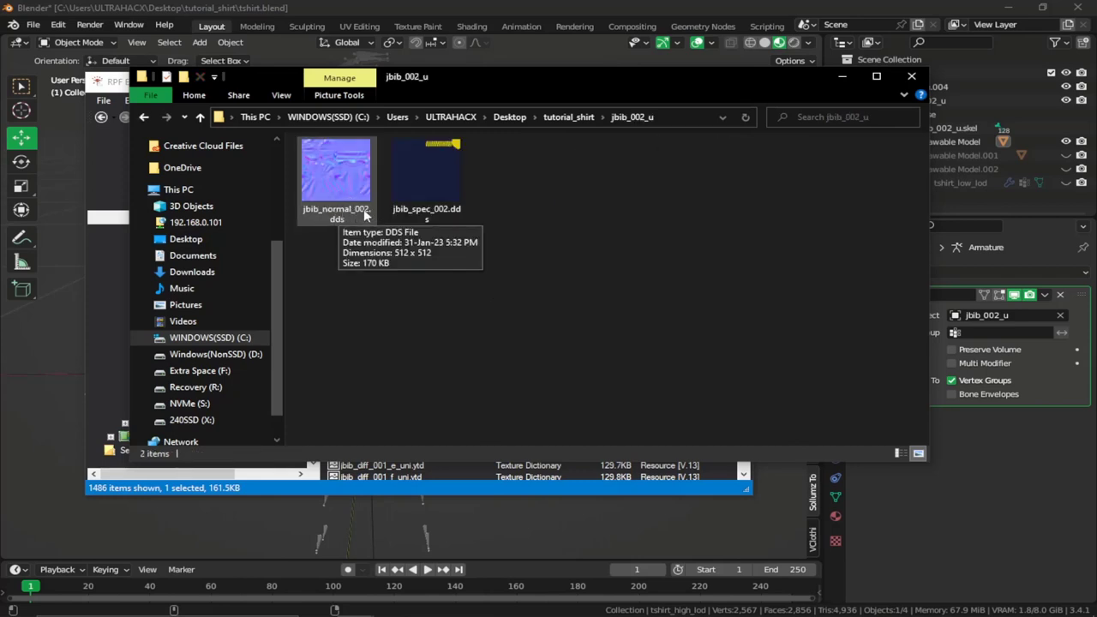
{"action": "key", "text": "alt+Up"}
{"action": "left_click", "coordinate": [360, 255]}
{"action": "key", "text": "F2"}
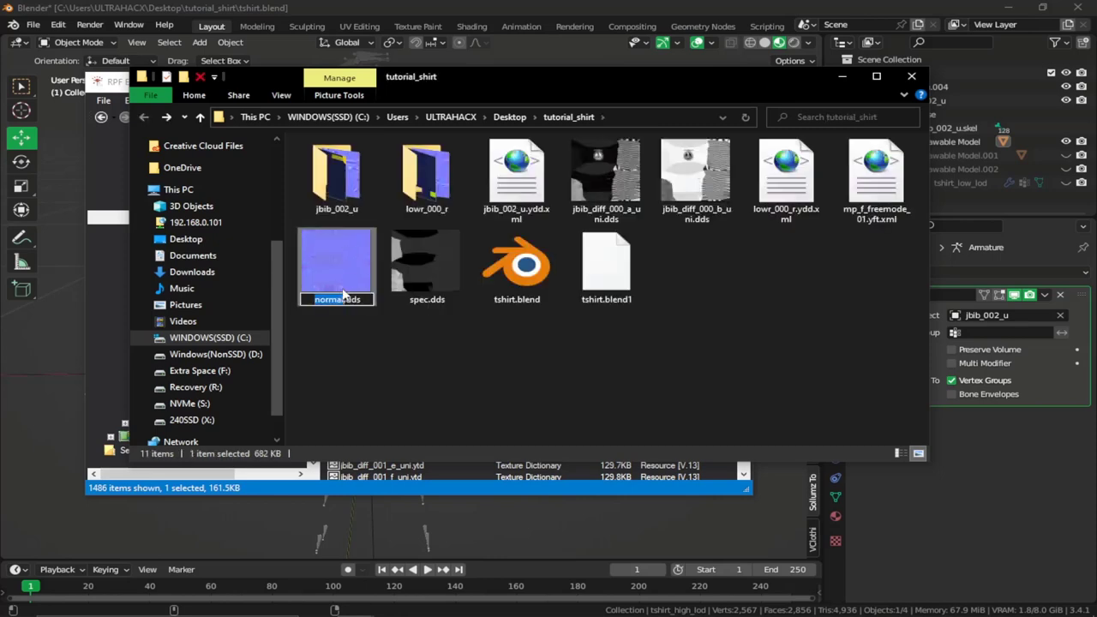
{"action": "type", "text": "jbib"}
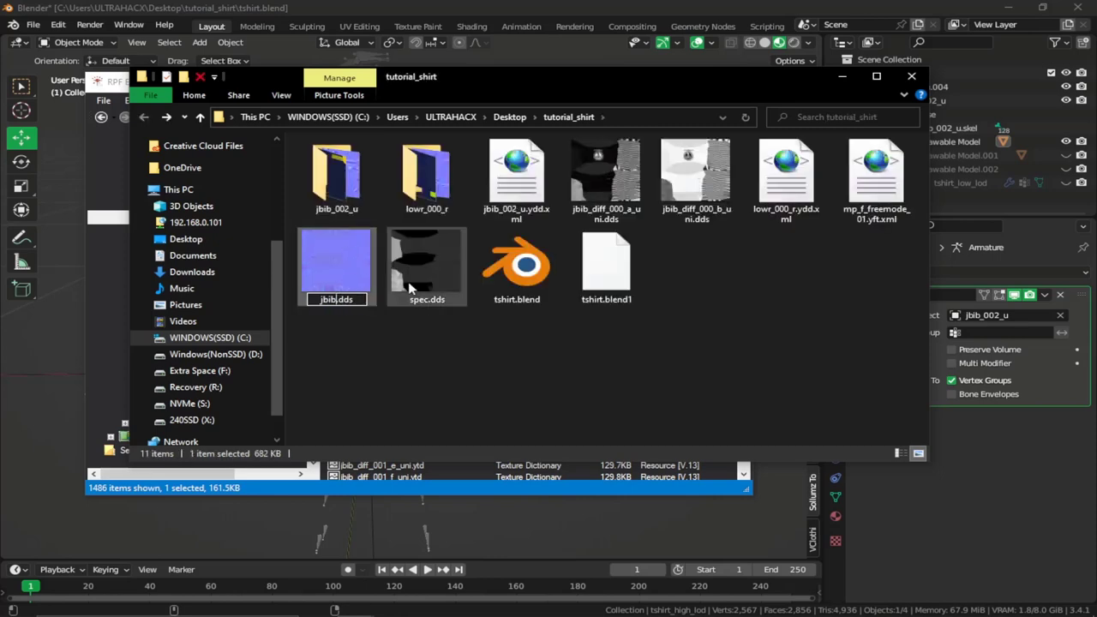
{"action": "type", "text": "_normal"}
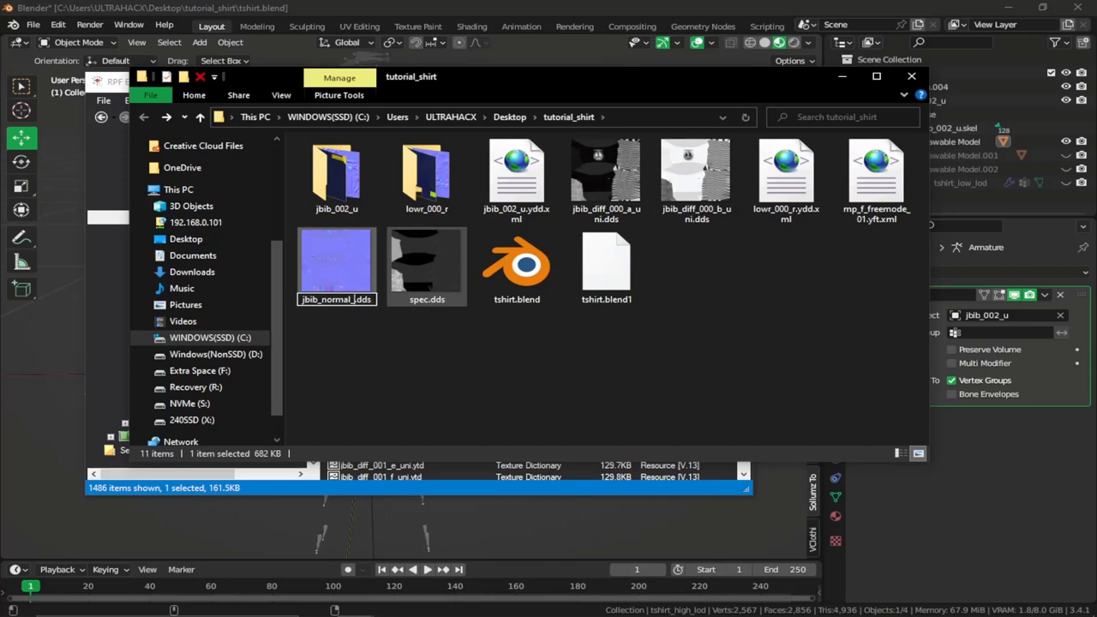
{"action": "type", "text": "_000"}
{"action": "key", "text": "Return"}
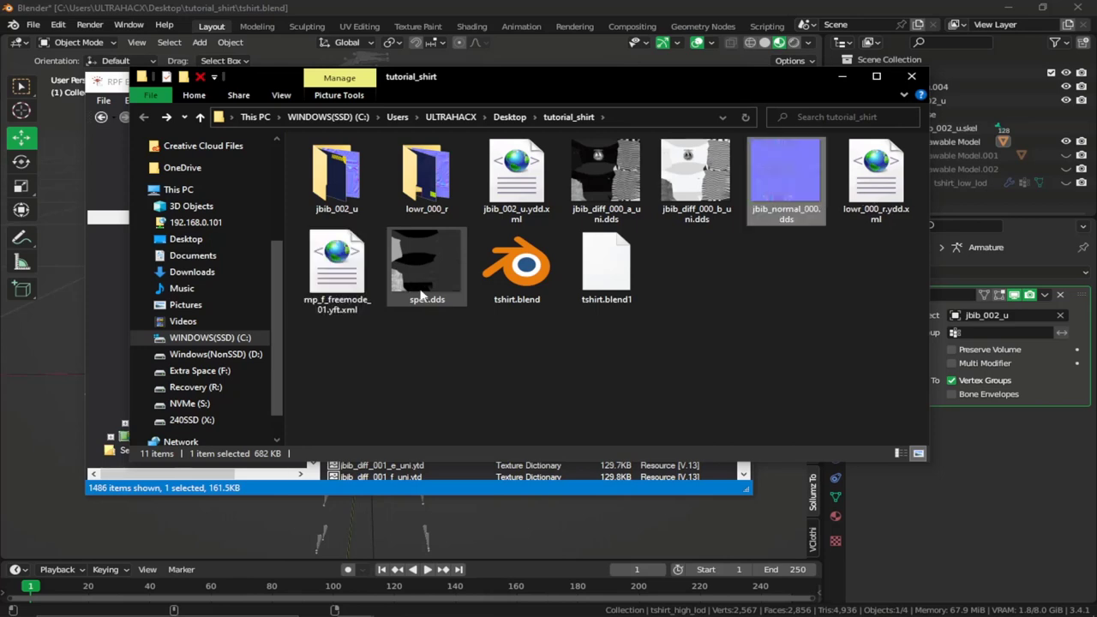
Step: Rename spec.dds as jbib__spec_000.dds
{"action": "left_click", "coordinate": [439, 291]}
{"action": "key", "text": "F2"}
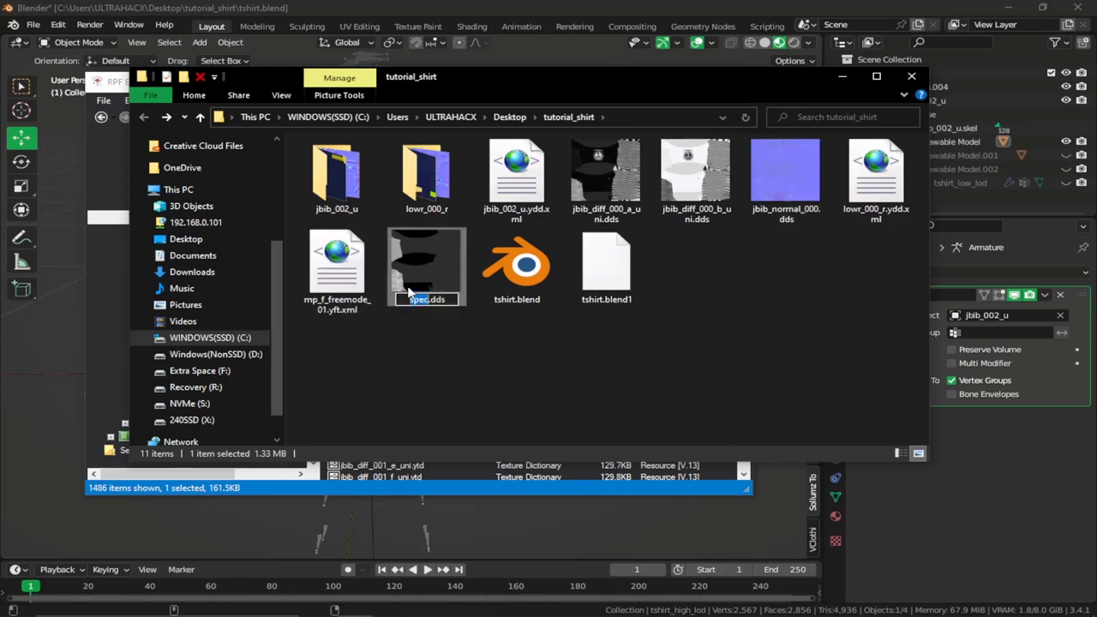
{"action": "type", "text": "jbib"}
{"action": "type", "text": "__spec_"}
{"action": "type", "text": "000"}
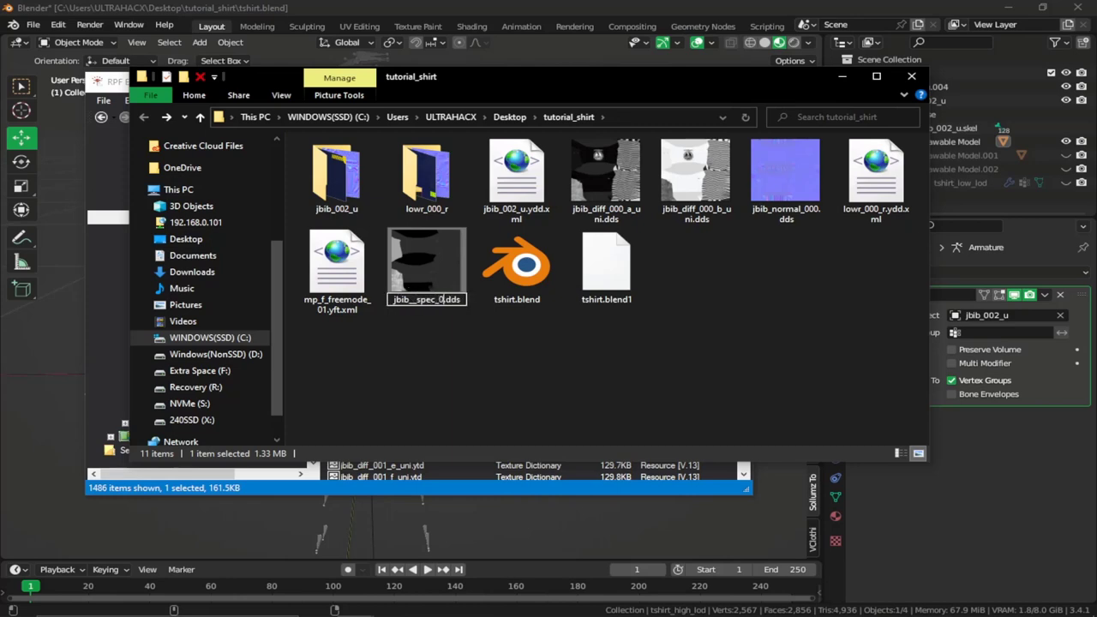
{"action": "key", "text": "Return"}
Step: Select the four renamed DDS textures together to review them, and return to Blender
{"action": "left_click", "coordinate": [714, 211], "text": "ctrl"}
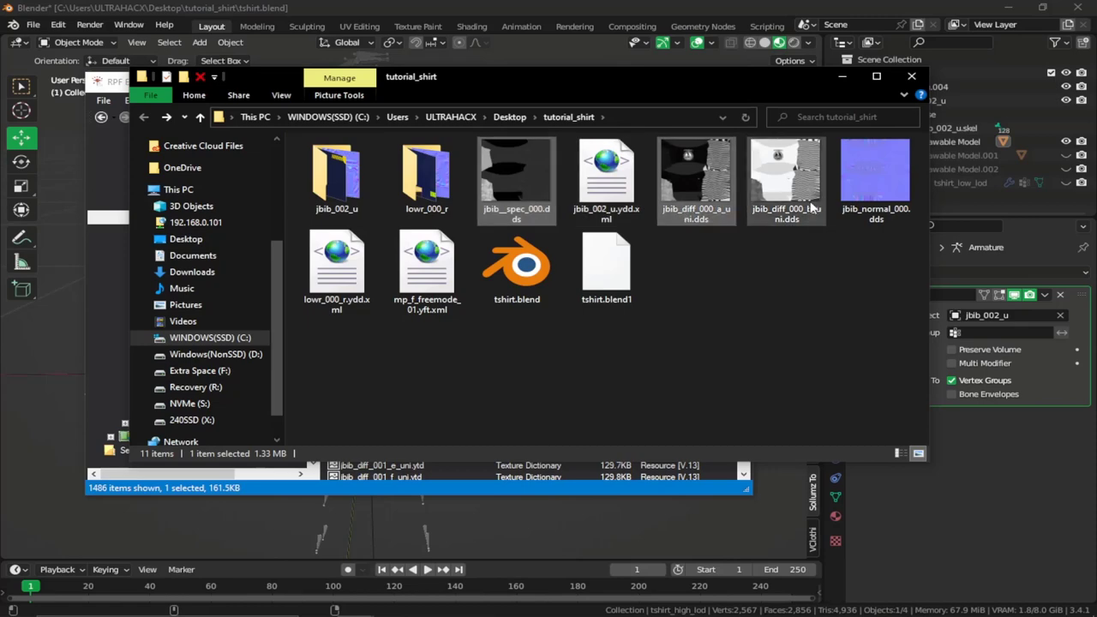
{"action": "left_click", "coordinate": [805, 206], "text": "ctrl"}
{"action": "left_click", "coordinate": [872, 203], "text": "ctrl"}
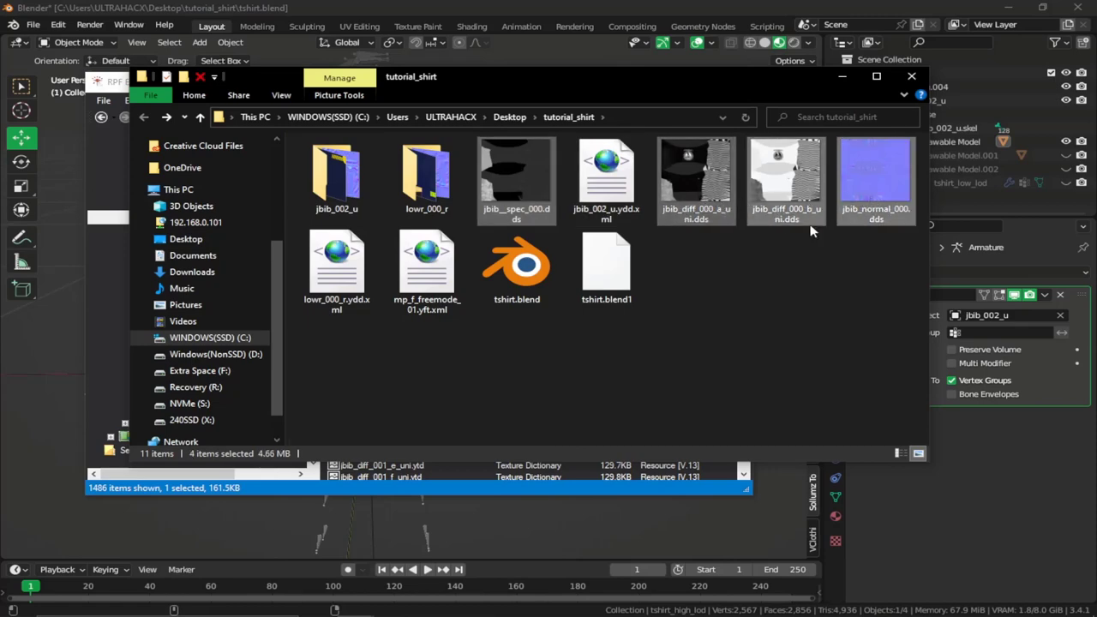
{"action": "left_click", "coordinate": [842, 75]}
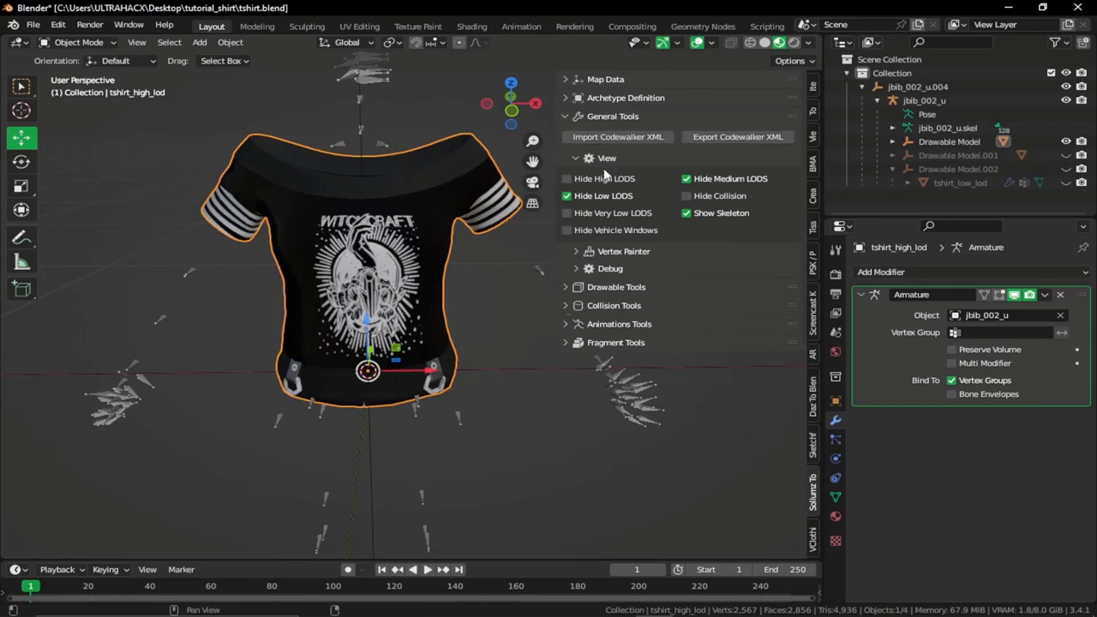
Step: Filter the Sollumz shader list by "ped" and convert the material of tshirt_high_lod to the PED shader
{"action": "left_click", "coordinate": [600, 160]}
{"action": "left_click", "coordinate": [600, 118]}
{"action": "left_click", "coordinate": [615, 134]}
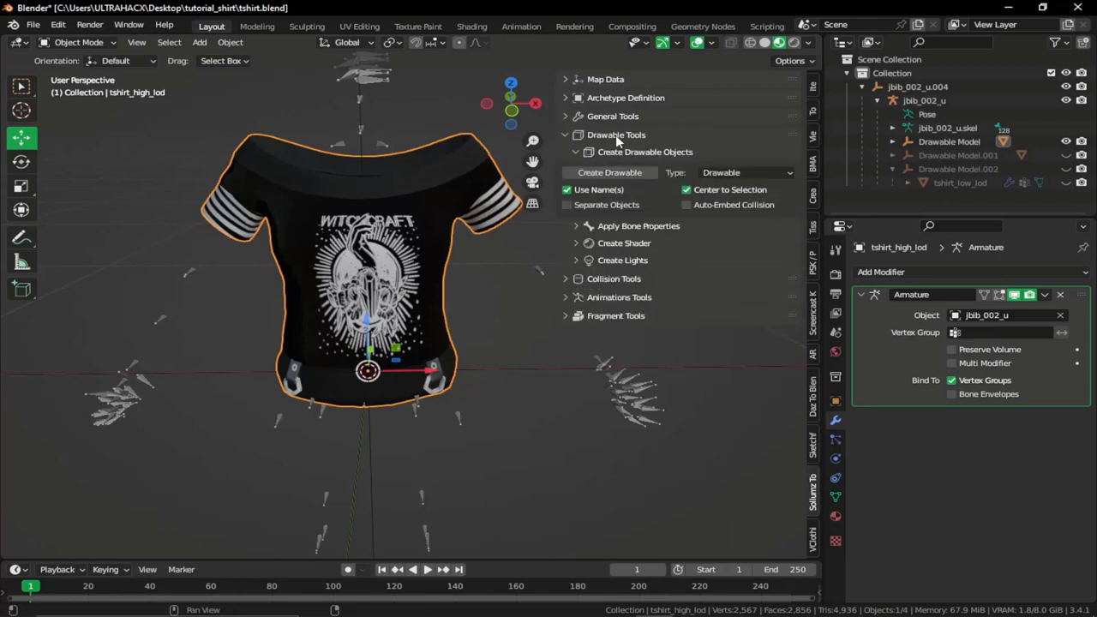
{"action": "left_click", "coordinate": [619, 152]}
{"action": "left_click", "coordinate": [617, 187]}
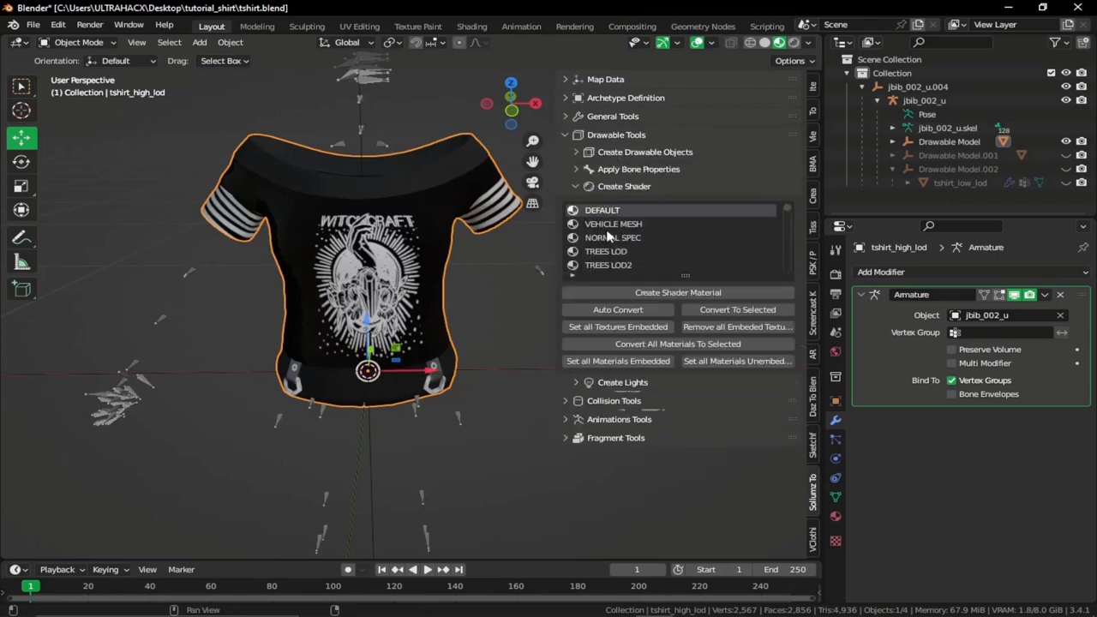
{"action": "left_click", "coordinate": [573, 275]}
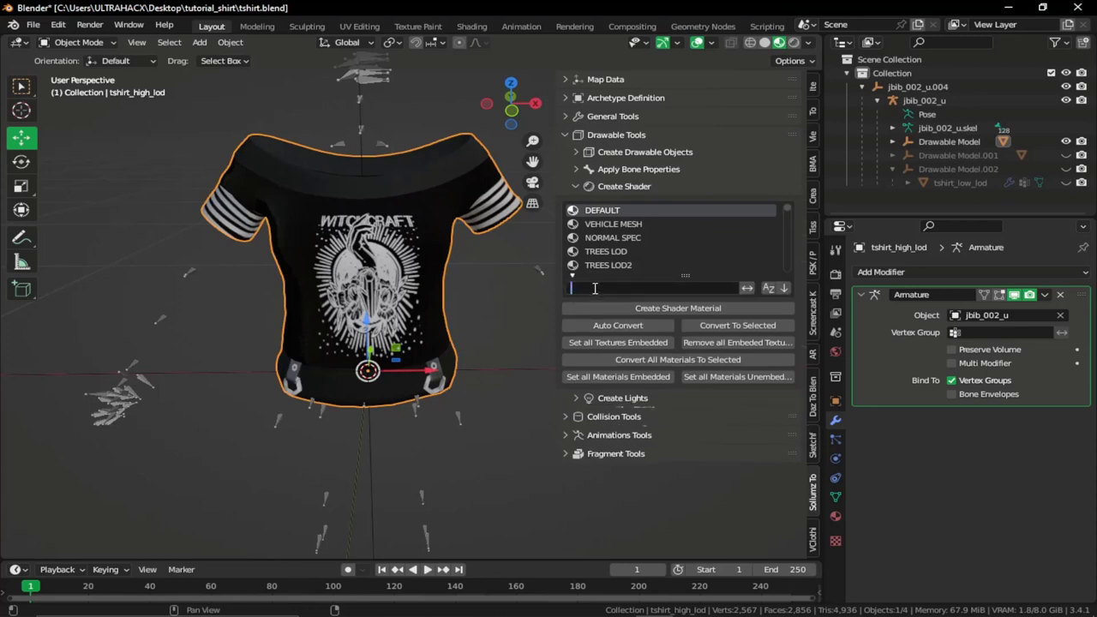
{"action": "type", "text": "ped"}
{"action": "left_click", "coordinate": [594, 224]}
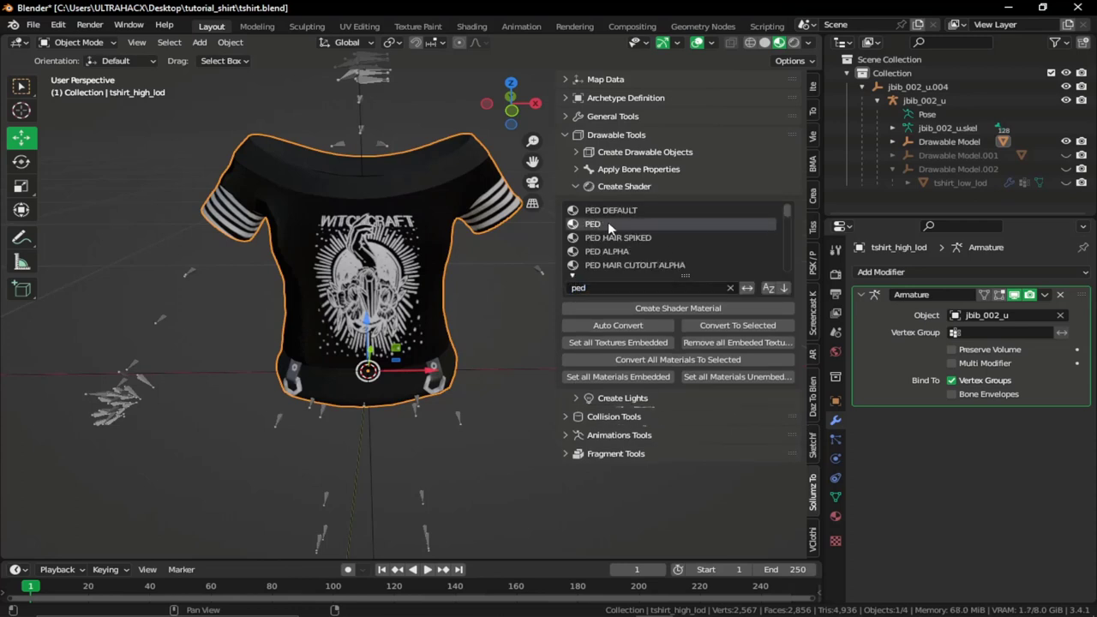
{"action": "left_click", "coordinate": [835, 517]}
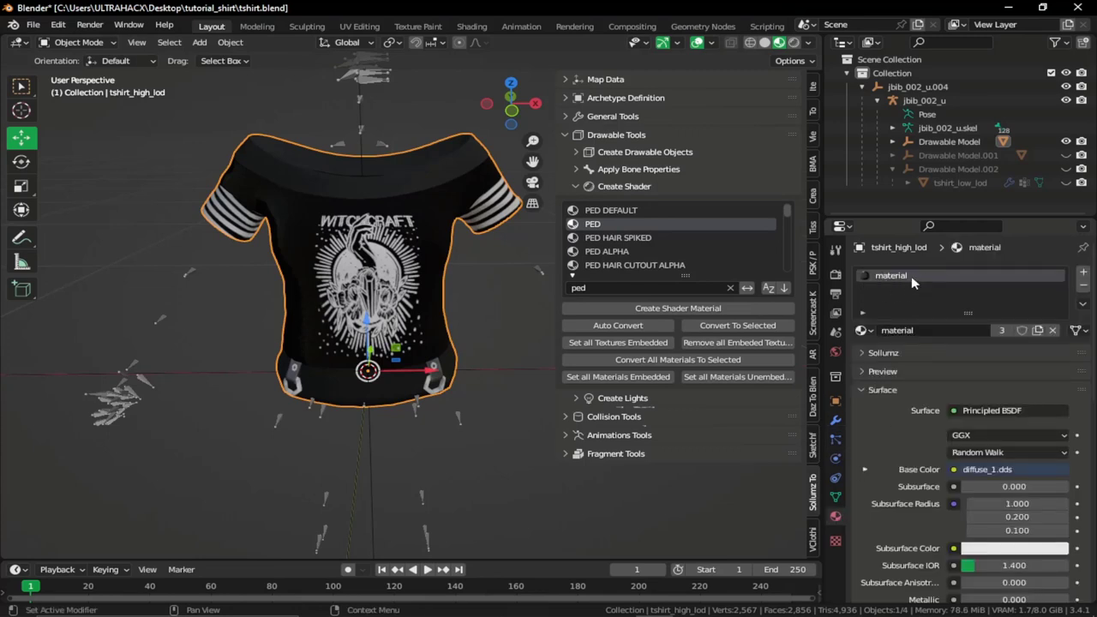
{"action": "left_click", "coordinate": [734, 325]}
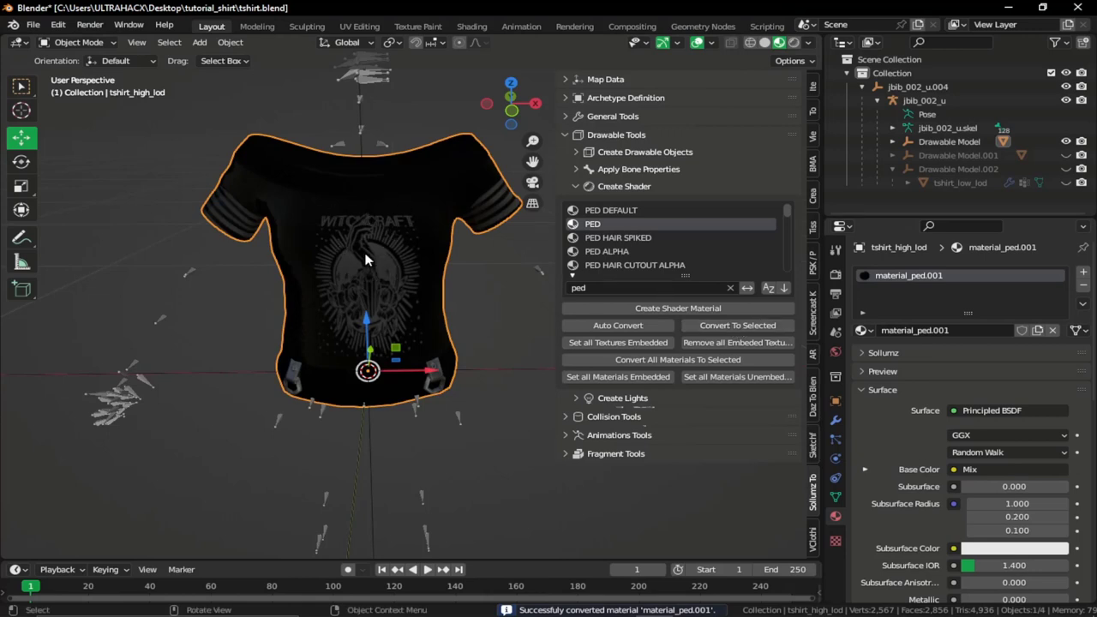
Step: Show the shirt material's nodes in the Shading workspace and move the TintColor Attribute node clear of the spec texture node
{"action": "left_click", "coordinate": [471, 26]}
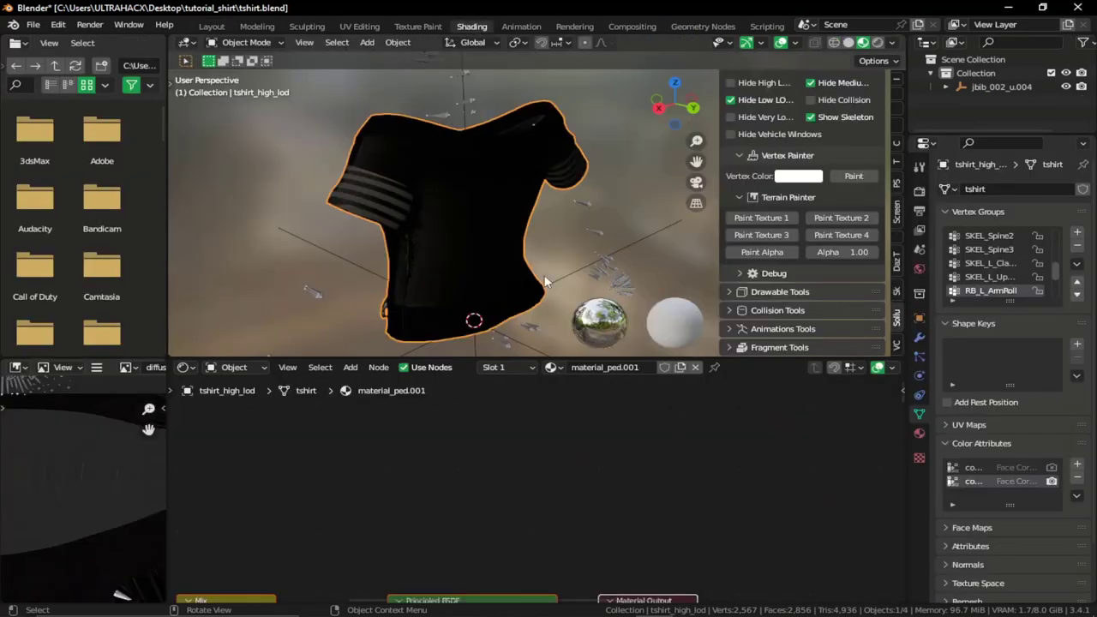
{"action": "scroll", "coordinate": [558, 404], "scroll_direction": "up", "scroll_amount": 8}
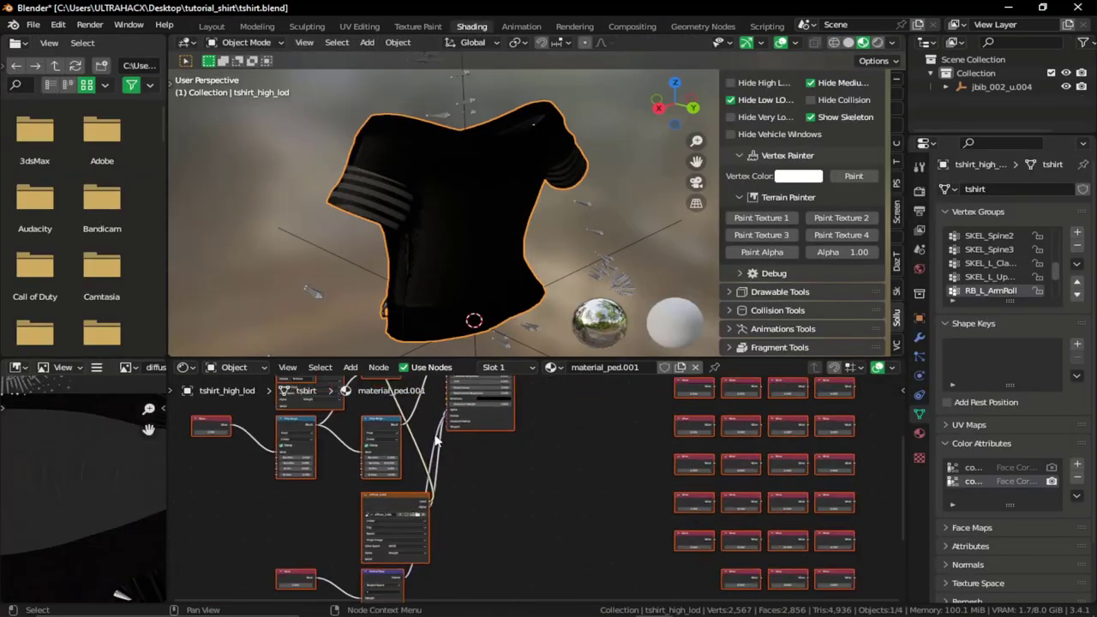
{"action": "middle_click_drag", "start_coordinate": [526, 457], "coordinate": [605, 556]}
{"action": "scroll", "coordinate": [605, 557], "scroll_direction": "up", "scroll_amount": 5}
{"action": "middle_click_drag", "start_coordinate": [549, 426], "coordinate": [623, 393]}
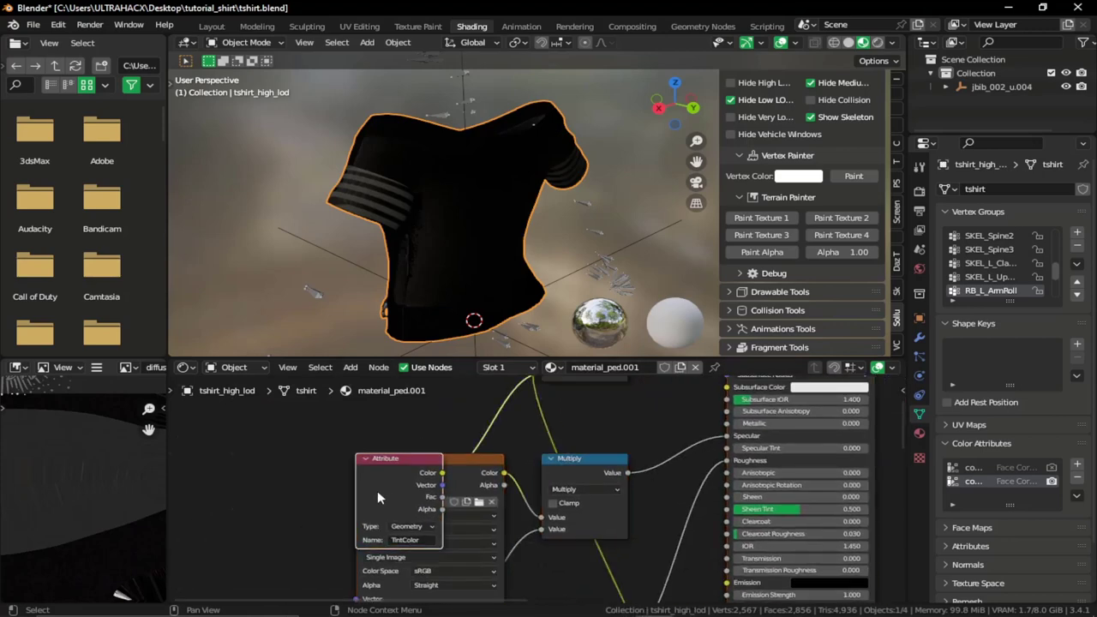
{"action": "left_click_drag", "start_coordinate": [377, 490], "coordinate": [294, 487]}
Step: Load jbib__spec_000.dds from the tutorial_shirt folder into the spec image texture node
{"action": "key", "text": "alt+Tab"}
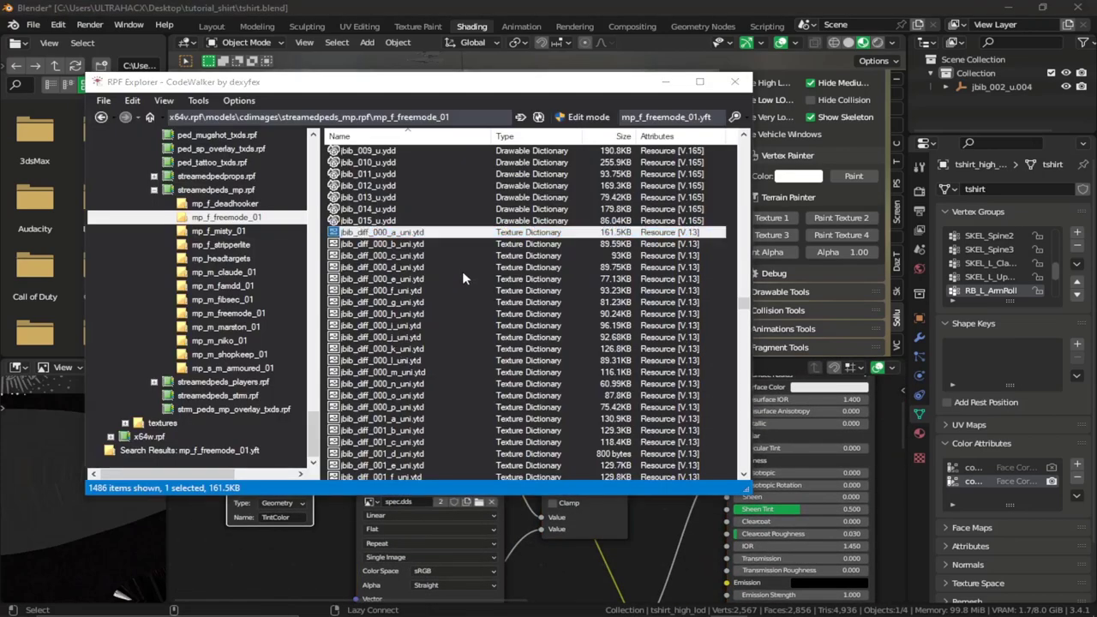
{"action": "key", "text": "alt+Tab"}
{"action": "left_click", "coordinate": [478, 502]}
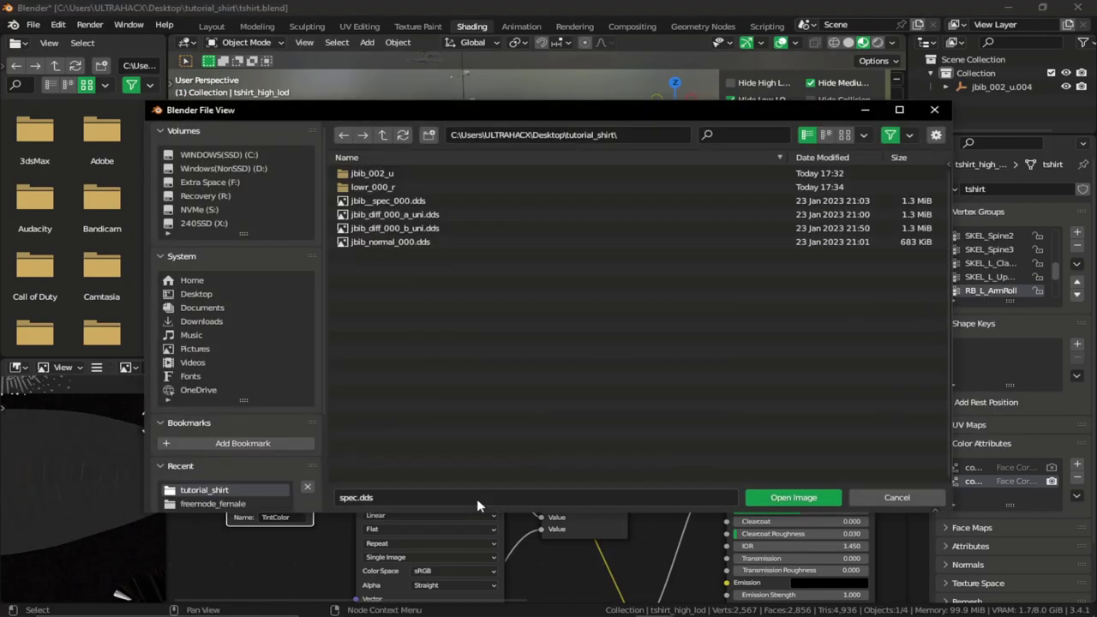
{"action": "key", "text": "Escape"}
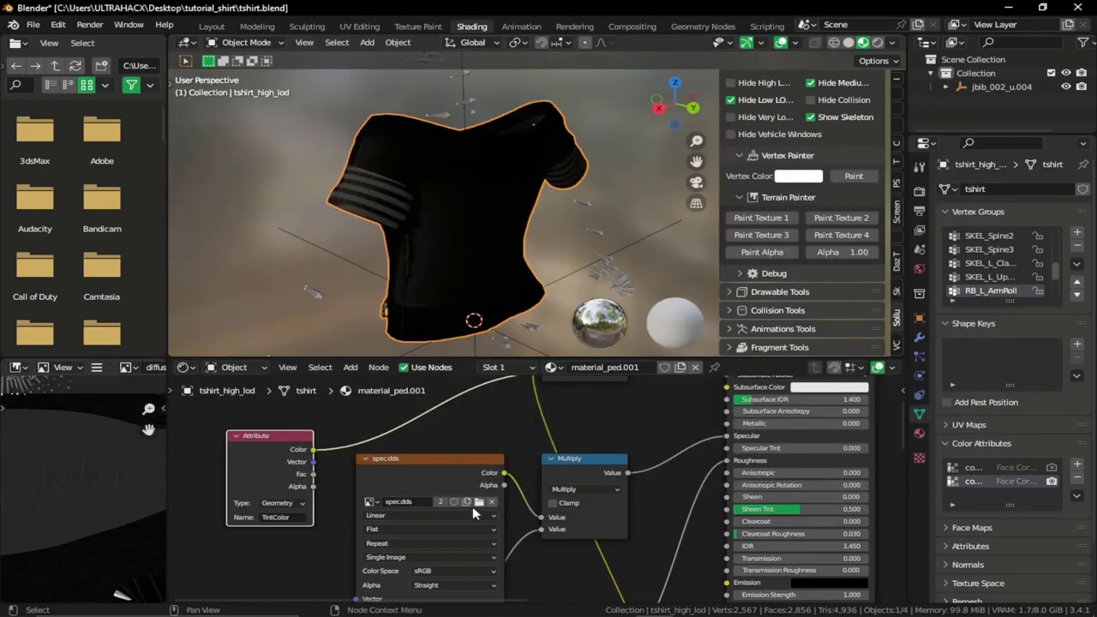
{"action": "left_click", "coordinate": [479, 501]}
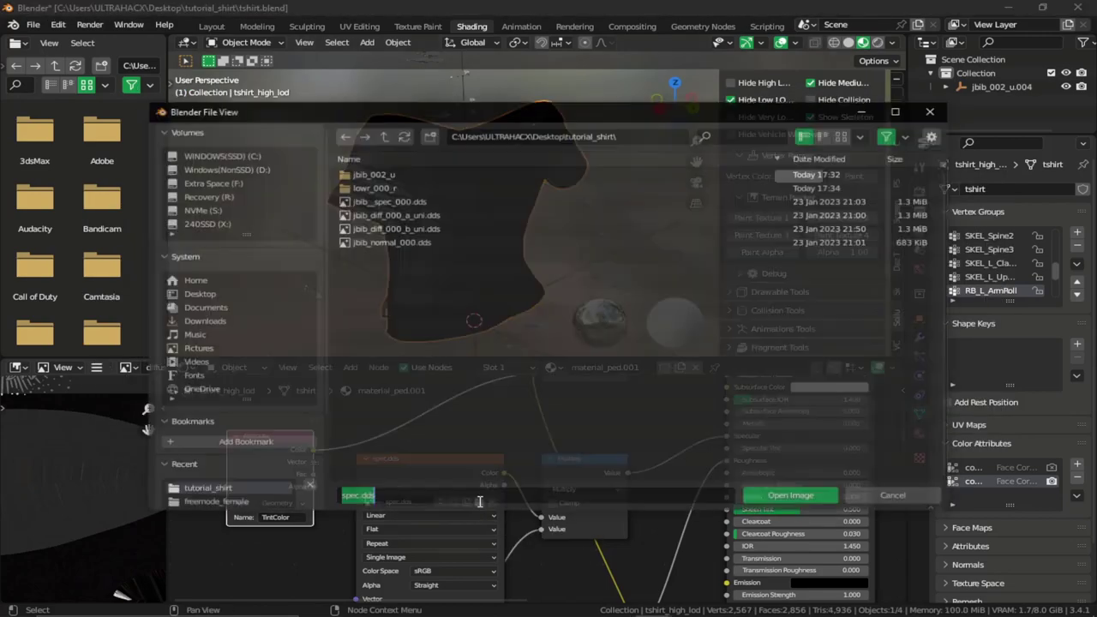
{"action": "left_click", "coordinate": [389, 204]}
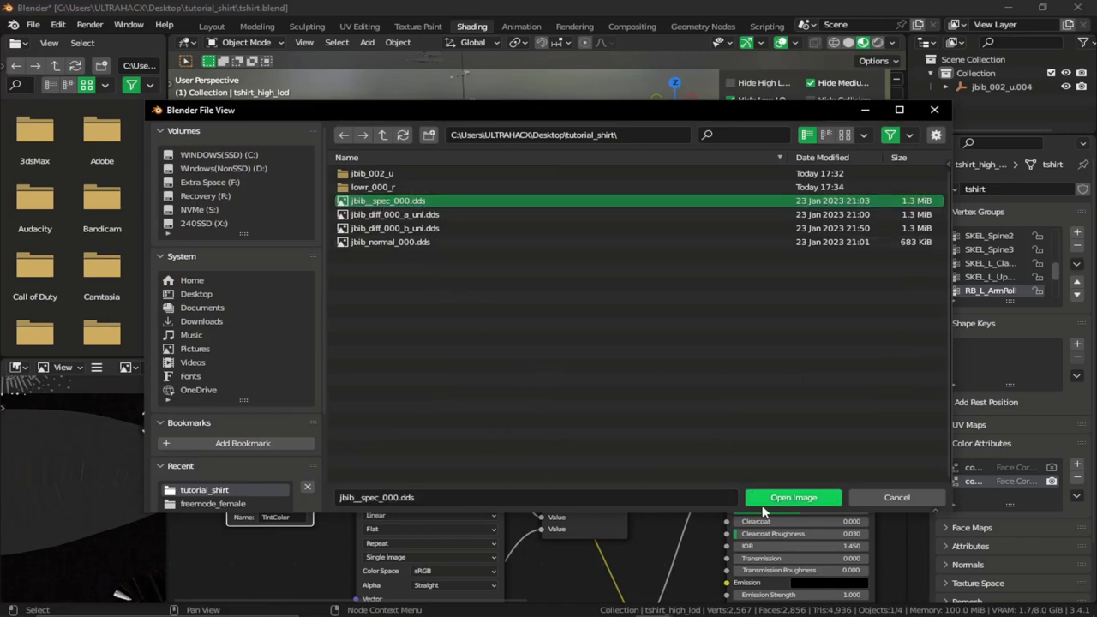
{"action": "left_click", "coordinate": [797, 497]}
{"action": "middle_click_drag", "start_coordinate": [513, 503], "coordinate": [404, 546]}
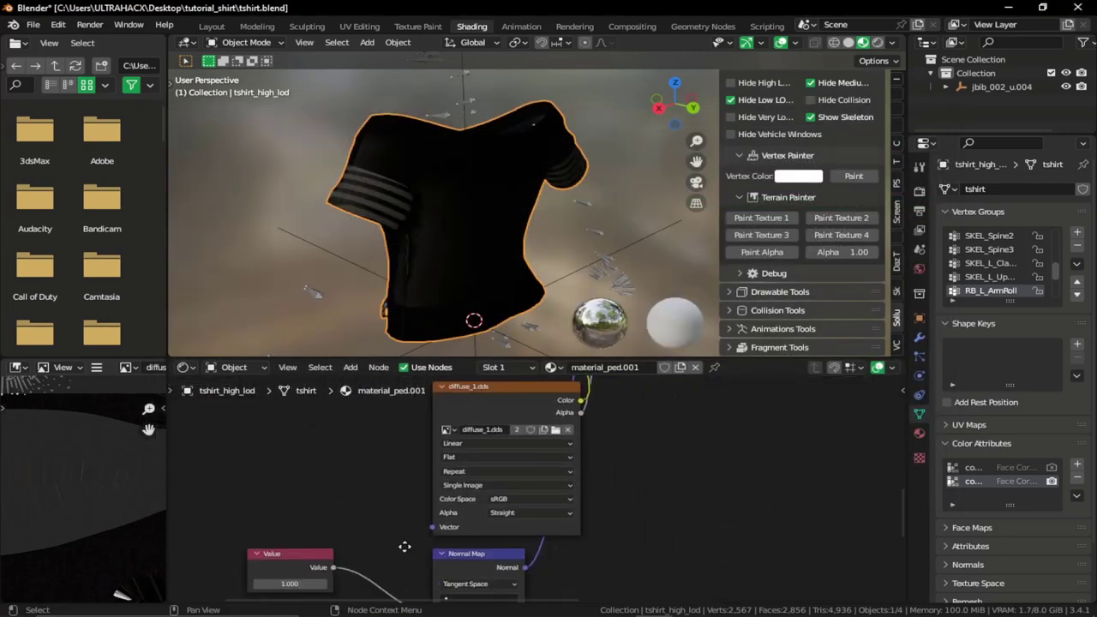
Step: Load jbib_diff_000_a_uni.dds from the tutorial_shirt folder into the diffuse image texture node
{"action": "middle_click_drag", "start_coordinate": [489, 526], "coordinate": [431, 558]}
{"action": "left_click", "coordinate": [493, 462]}
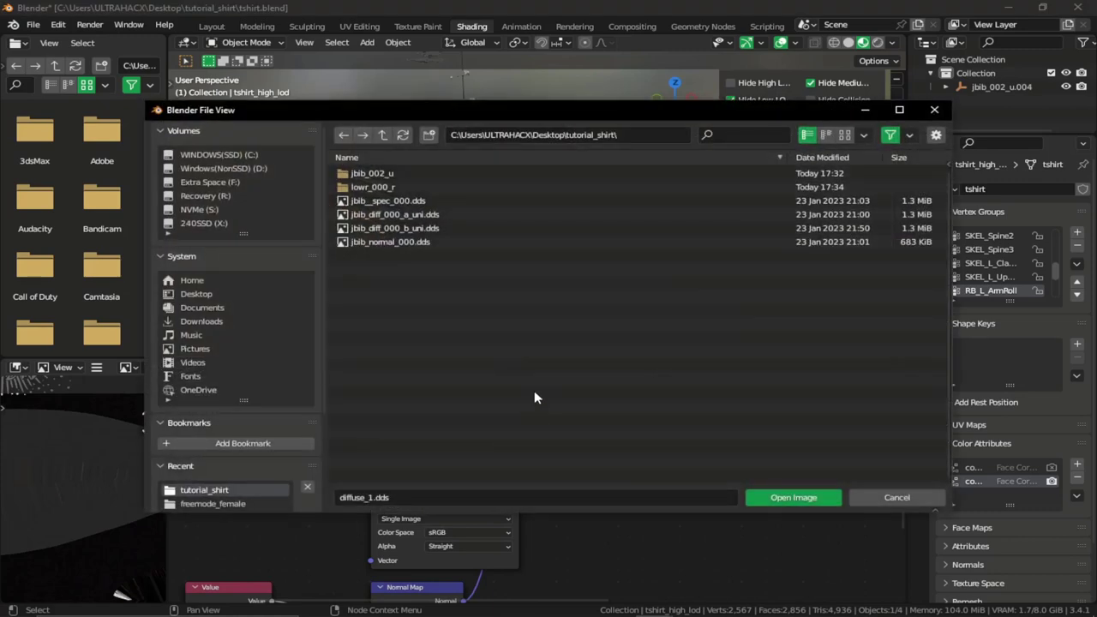
{"action": "left_click", "coordinate": [398, 215]}
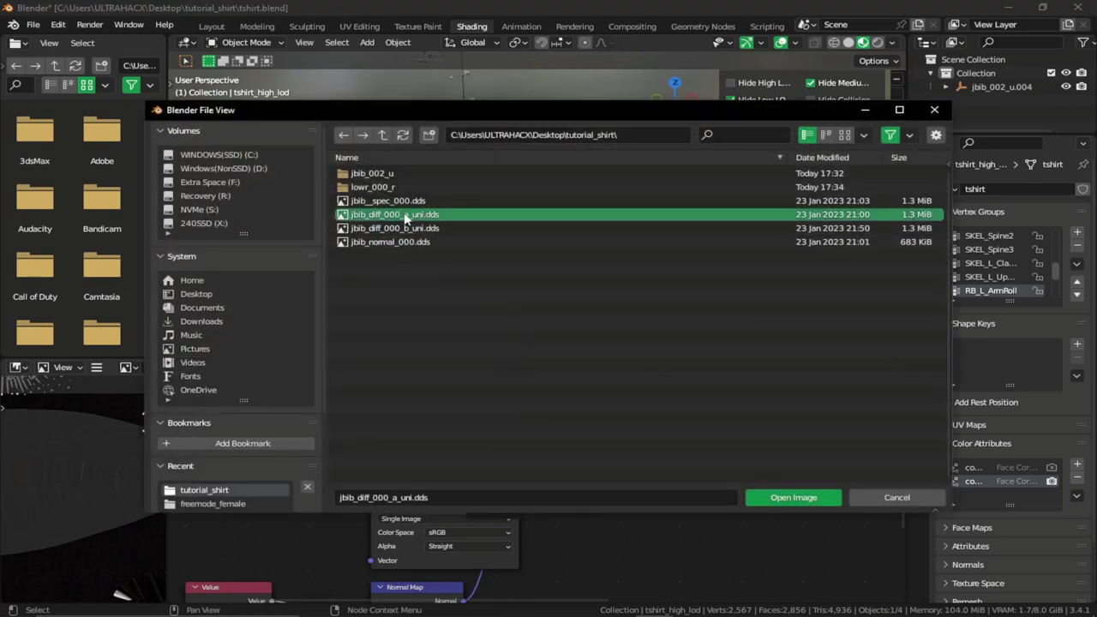
{"action": "left_click", "coordinate": [775, 499]}
Step: Load jbib_normal_000.dds from the tutorial_shirt folder into the normal image texture node
{"action": "middle_click_drag", "start_coordinate": [499, 583], "coordinate": [541, 377]}
{"action": "middle_click_drag", "start_coordinate": [417, 545], "coordinate": [466, 483]}
{"action": "left_click", "coordinate": [400, 511]}
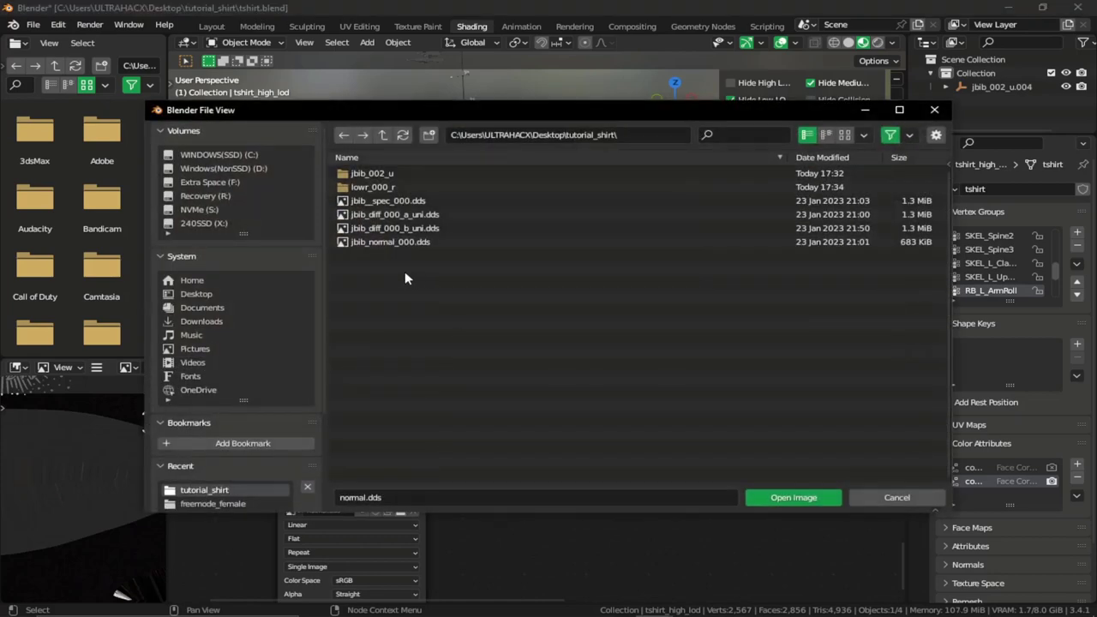
{"action": "left_click", "coordinate": [398, 241]}
{"action": "left_click", "coordinate": [782, 499]}
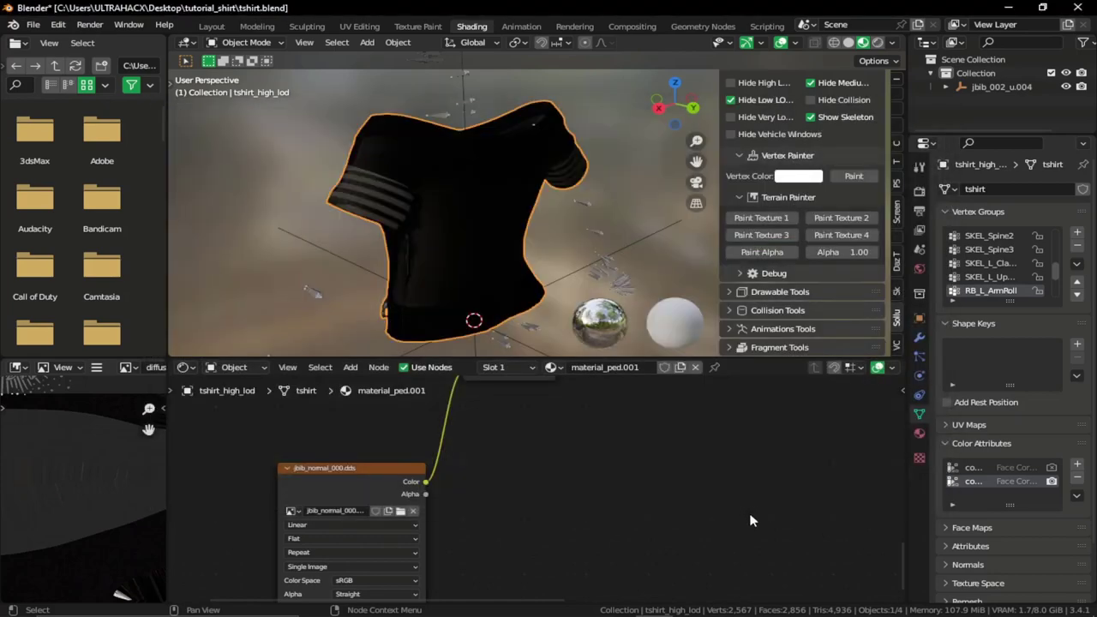
Step: Return to the Layout workspace and show the Sollumz texture parameters of material_ped.001 in a widened properties area
{"action": "left_click", "coordinate": [210, 25]}
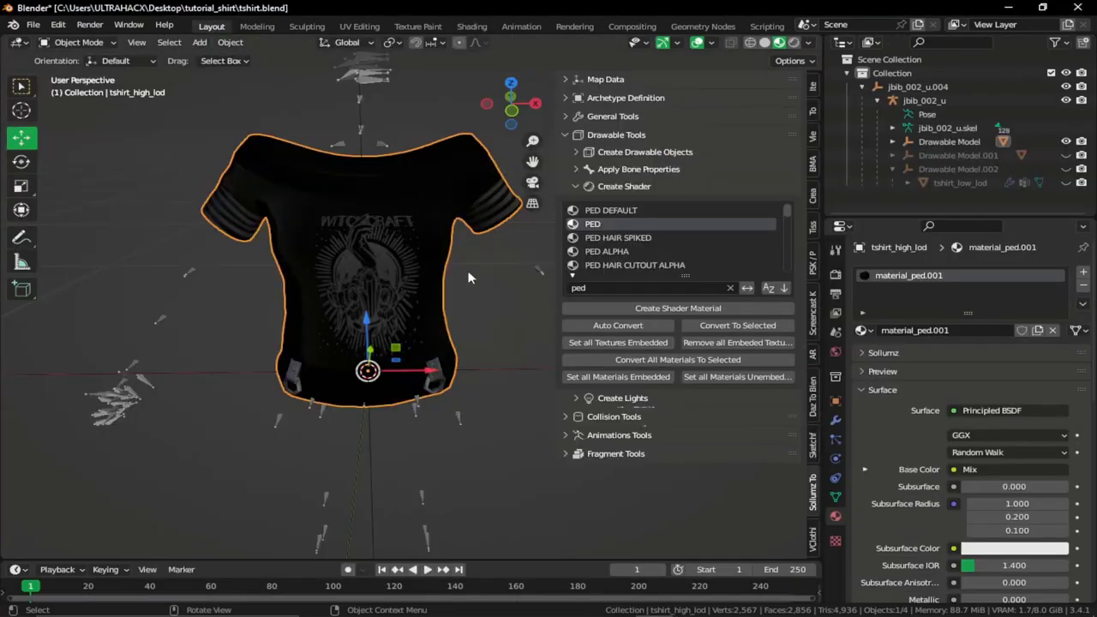
{"action": "left_click", "coordinate": [612, 186]}
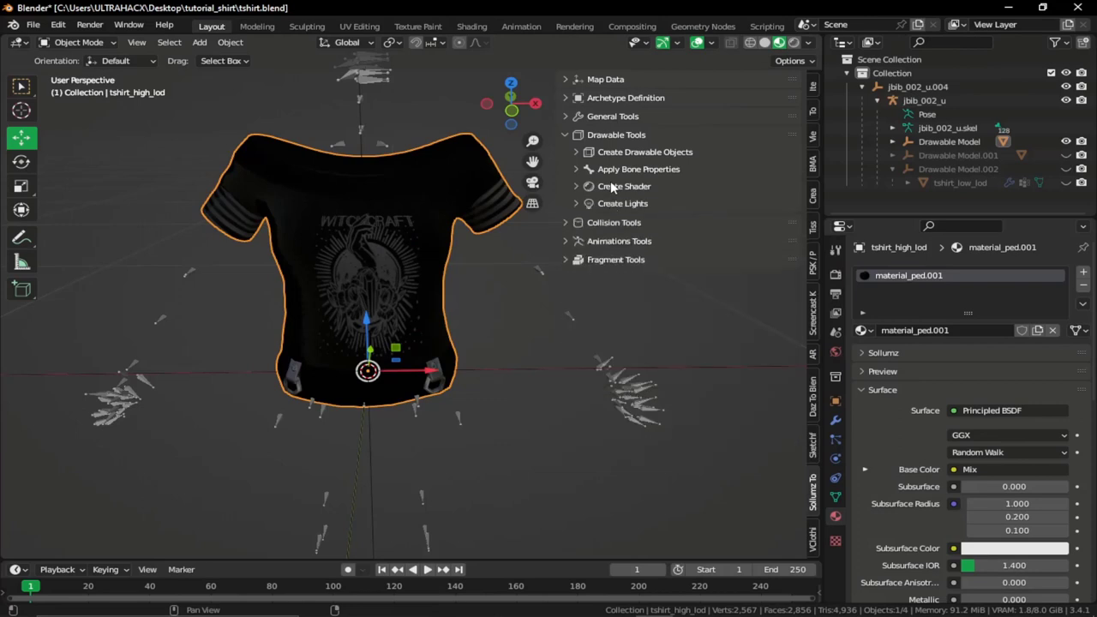
{"action": "left_click", "coordinate": [881, 389]}
{"action": "left_click", "coordinate": [889, 352]}
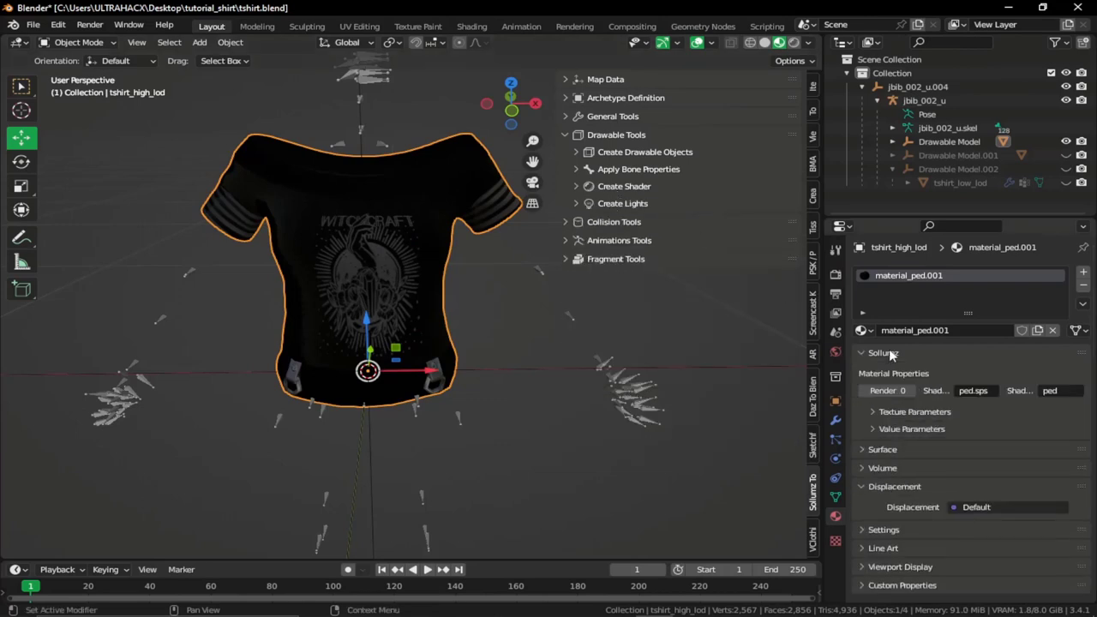
{"action": "left_click", "coordinate": [898, 413]}
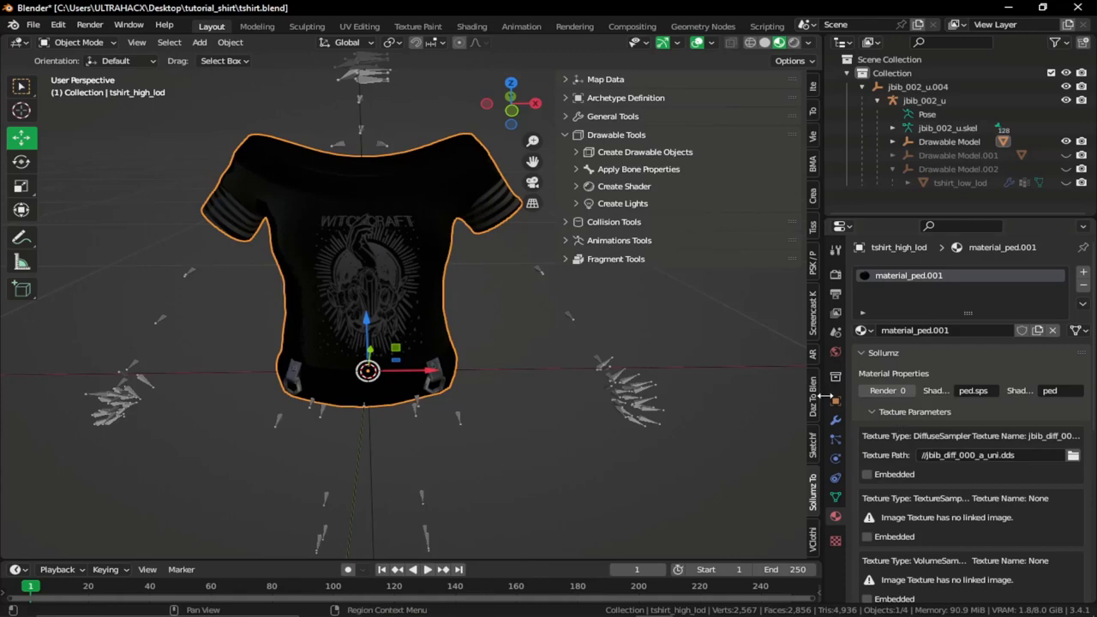
{"action": "left_click_drag", "start_coordinate": [821, 396], "coordinate": [598, 396]}
{"action": "scroll", "coordinate": [686, 415], "scroll_direction": "down", "scroll_amount": 6}
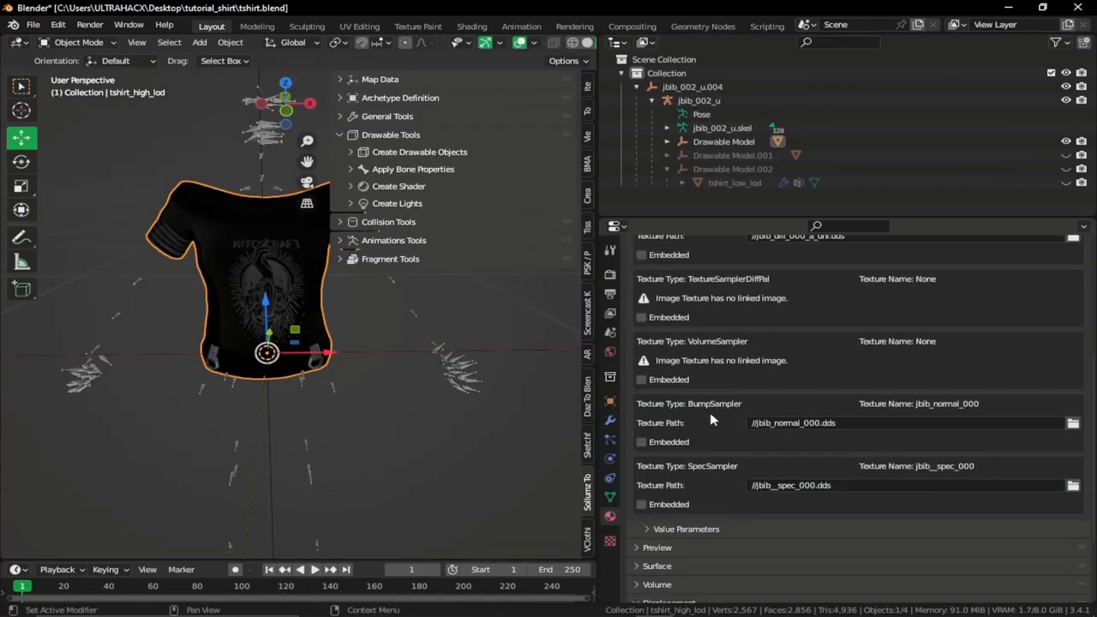
Step: Embed the BumpSampler and SpecSampler textures in the shirt material
{"action": "left_click", "coordinate": [683, 442]}
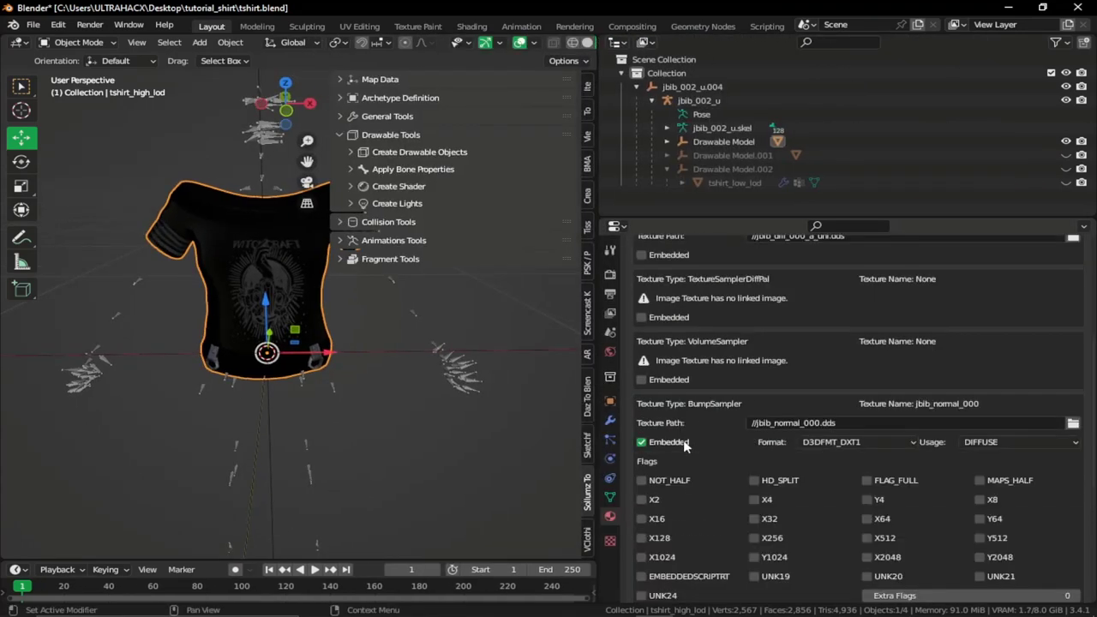
{"action": "scroll", "coordinate": [693, 442], "scroll_direction": "down", "scroll_amount": 5}
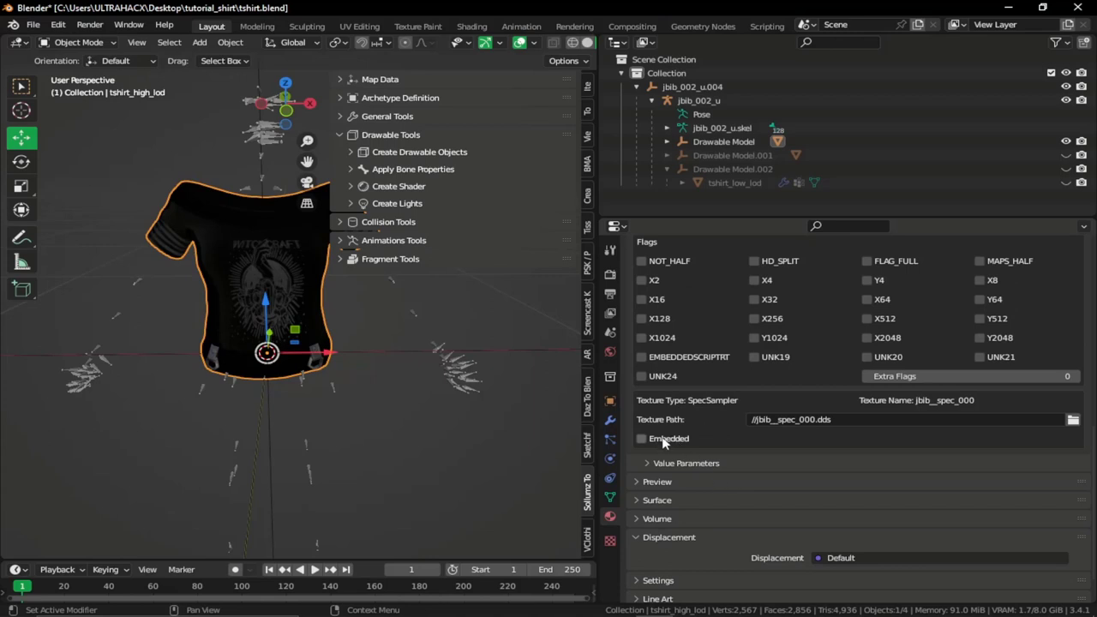
{"action": "left_click", "coordinate": [664, 441]}
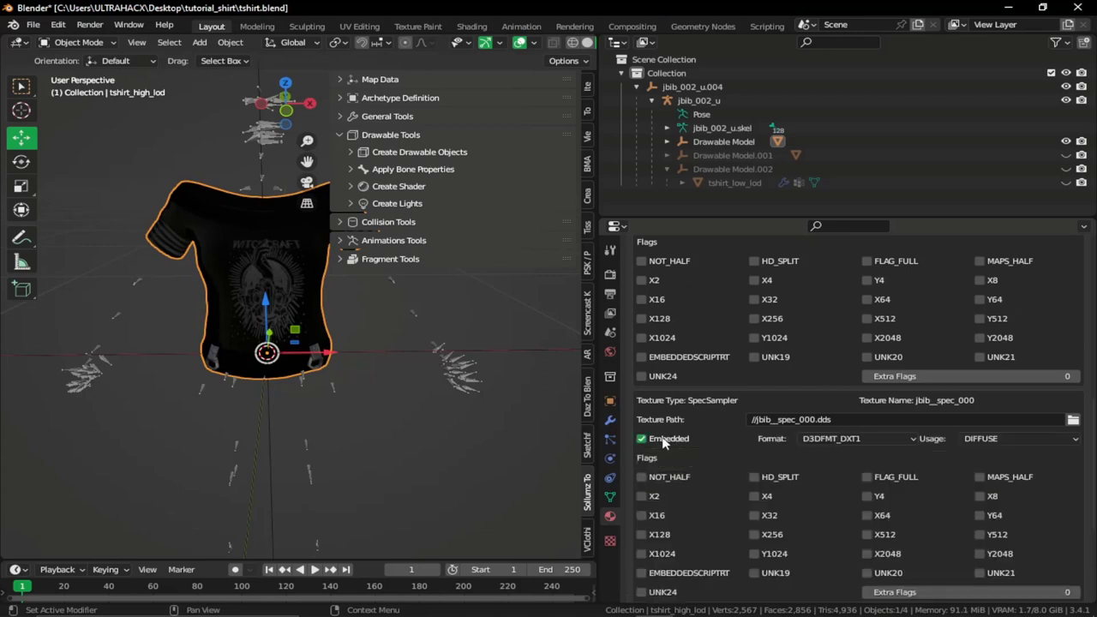
Step: Set the SpecSampler texture's usage to SPECULAR with the D3DFMT_DXT1 format
{"action": "left_click", "coordinate": [990, 440]}
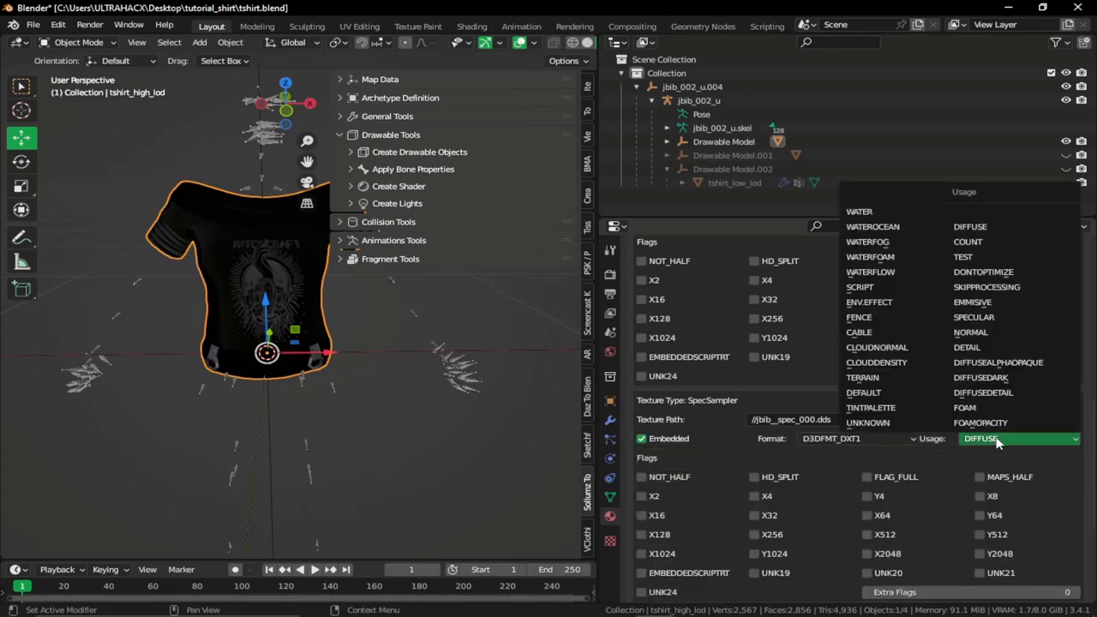
{"action": "left_click", "coordinate": [974, 318]}
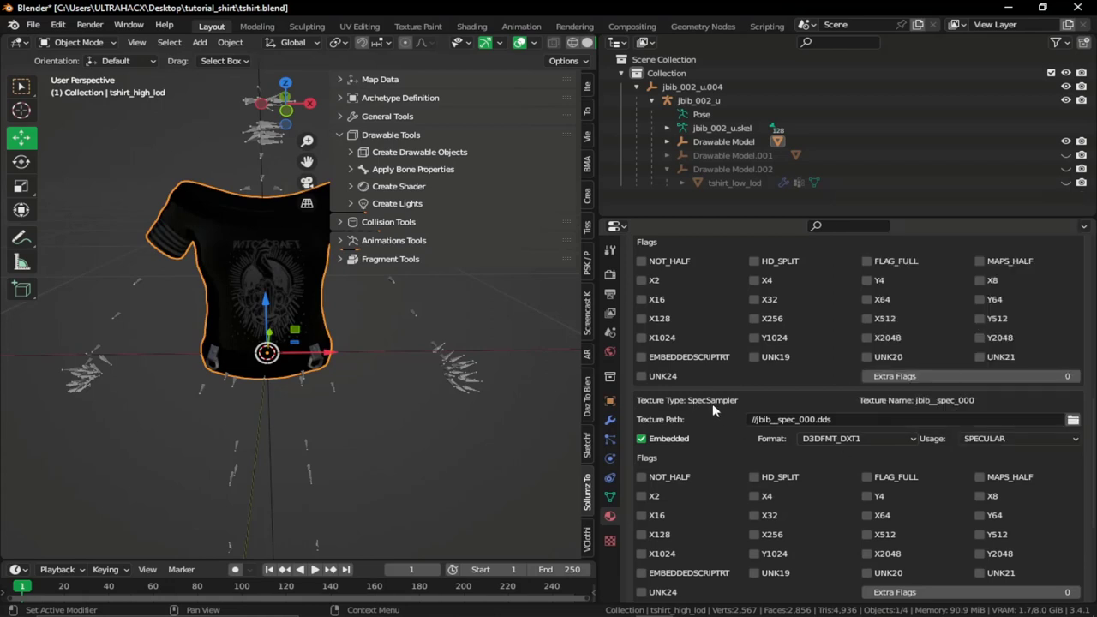
{"action": "left_click", "coordinate": [854, 438]}
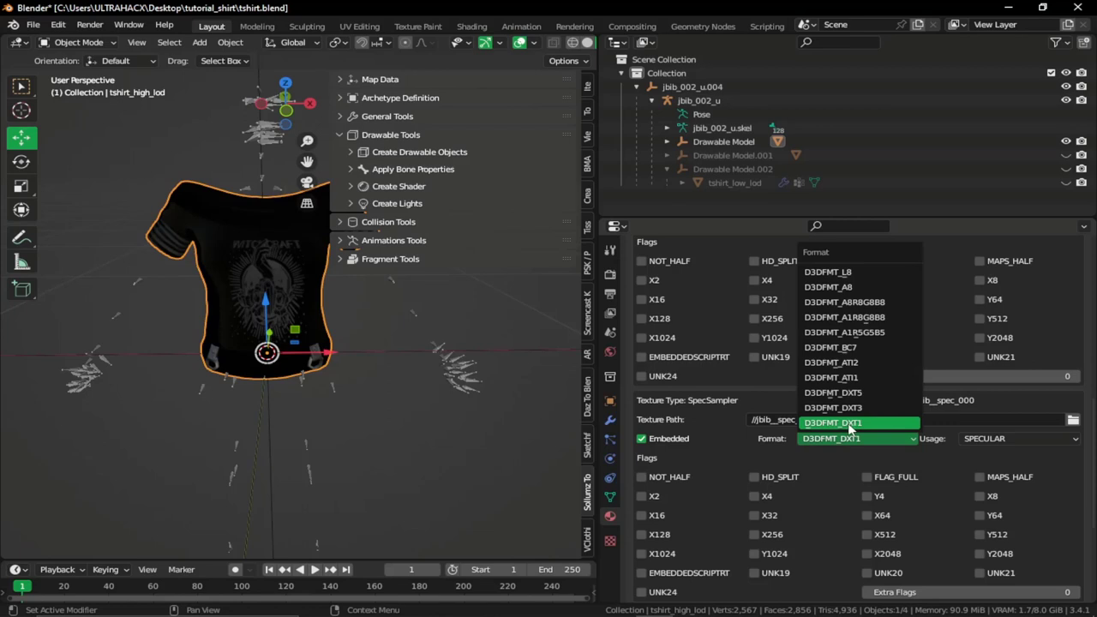
{"action": "left_click", "coordinate": [849, 424]}
Step: Set the BumpSampler texture's usage to NORMAL and collapse the material's texture parameters
{"action": "scroll", "coordinate": [940, 454], "scroll_direction": "up", "scroll_amount": 5}
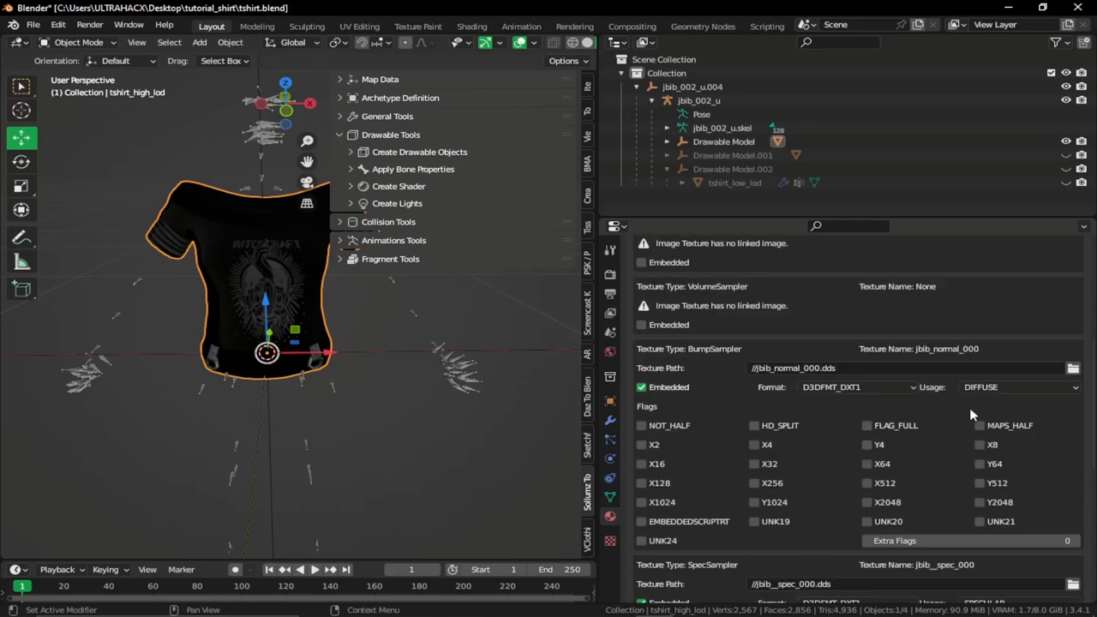
{"action": "scroll", "coordinate": [971, 415], "scroll_direction": "up", "scroll_amount": 2}
{"action": "left_click", "coordinate": [996, 443]}
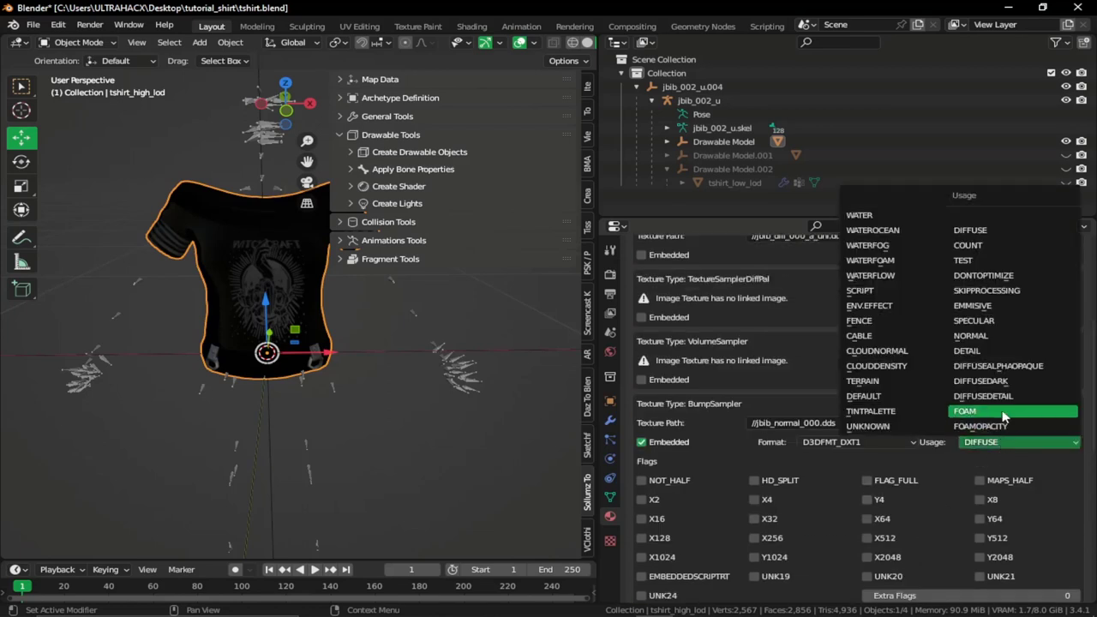
{"action": "left_click", "coordinate": [985, 336]}
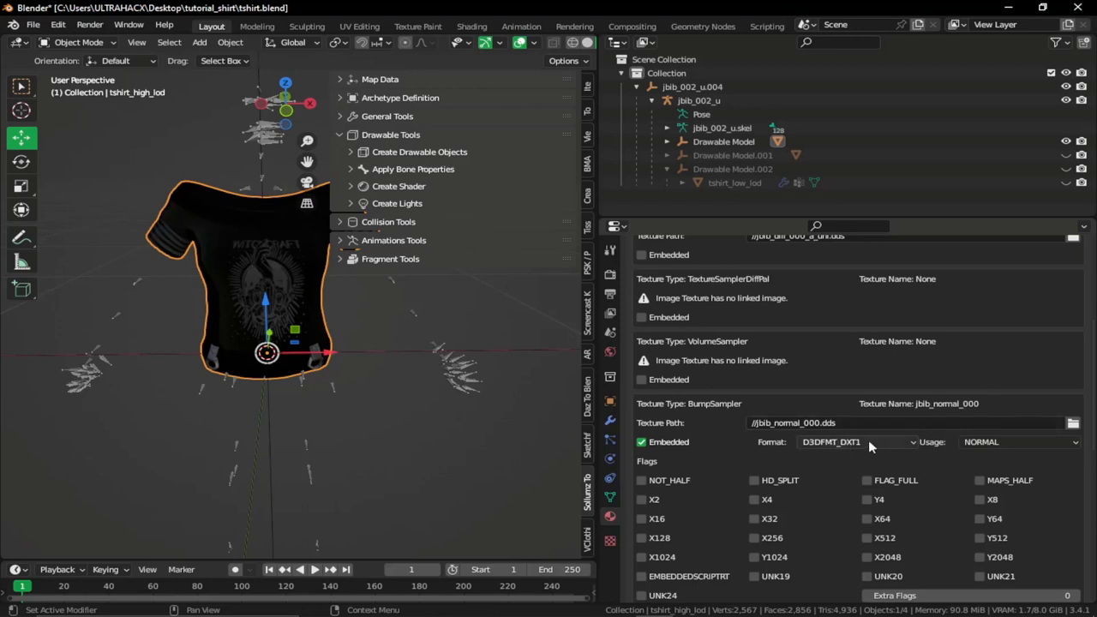
{"action": "scroll", "coordinate": [850, 445], "scroll_direction": "up", "scroll_amount": 8}
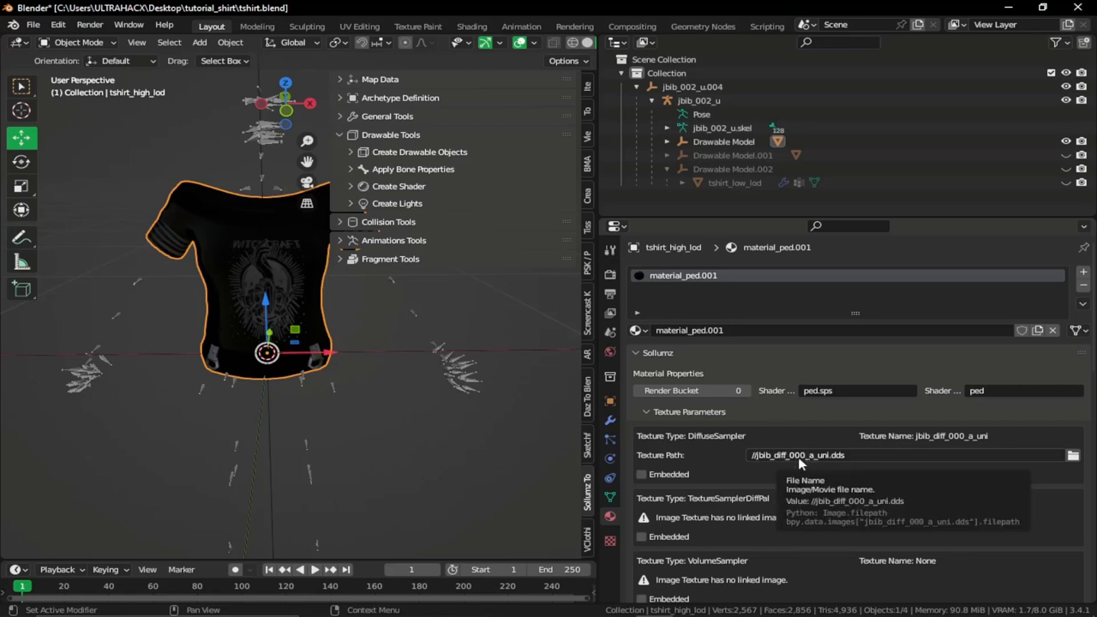
{"action": "left_click", "coordinate": [771, 412]}
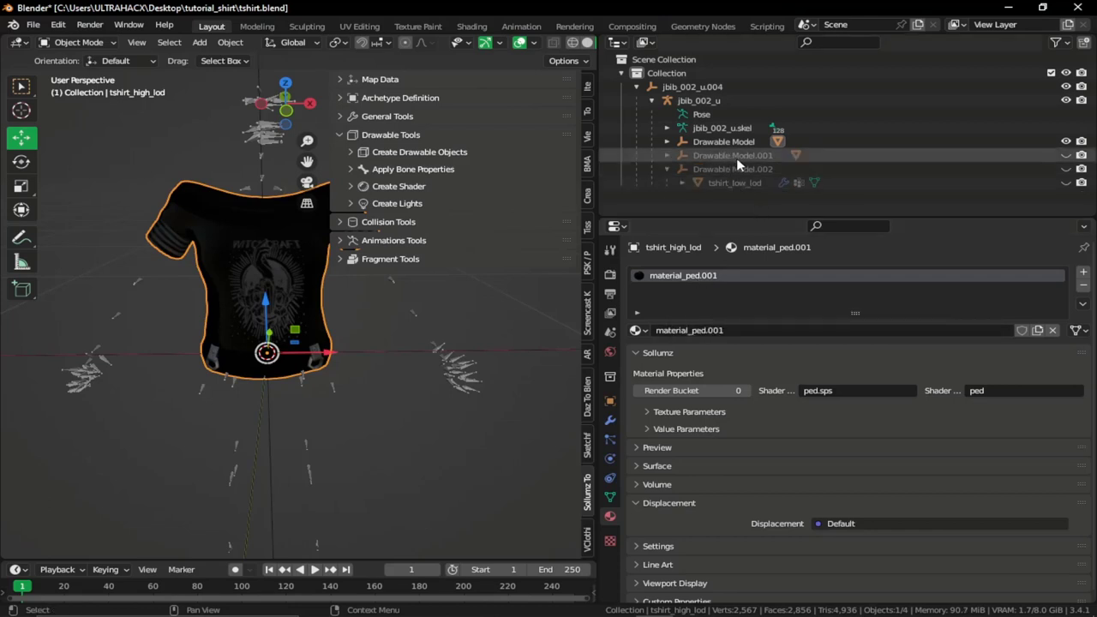
Step: Hide the high LODs, show the medium LODs, and assign material_ped.001 to tshirt_mid_lod
{"action": "left_click", "coordinate": [390, 137]}
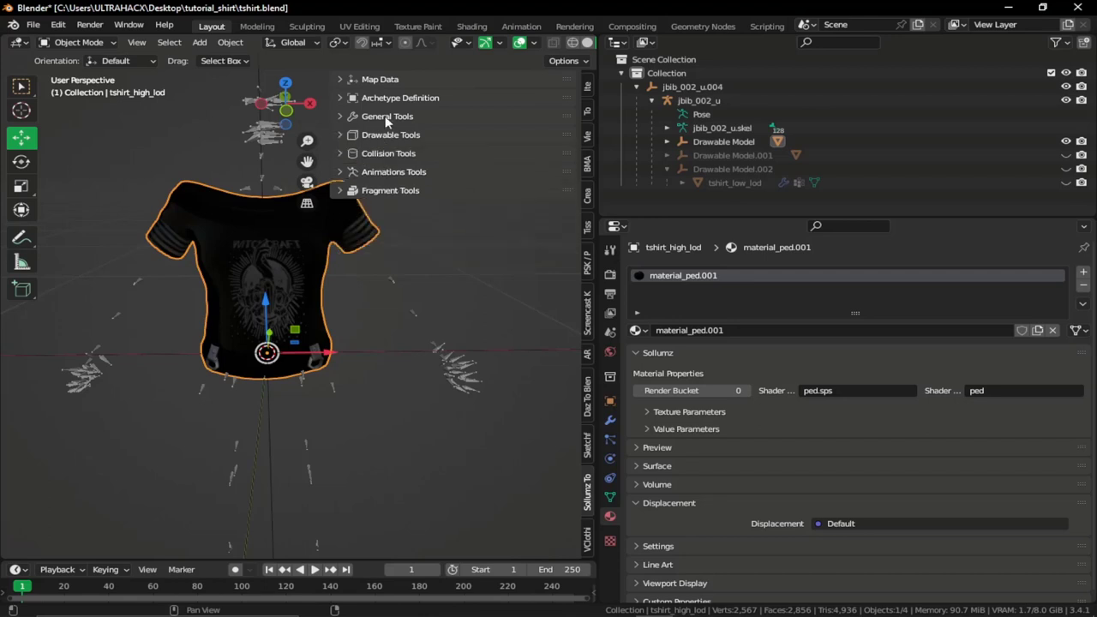
{"action": "left_click", "coordinate": [384, 116]}
{"action": "left_click", "coordinate": [392, 157]}
{"action": "left_click", "coordinate": [374, 178]}
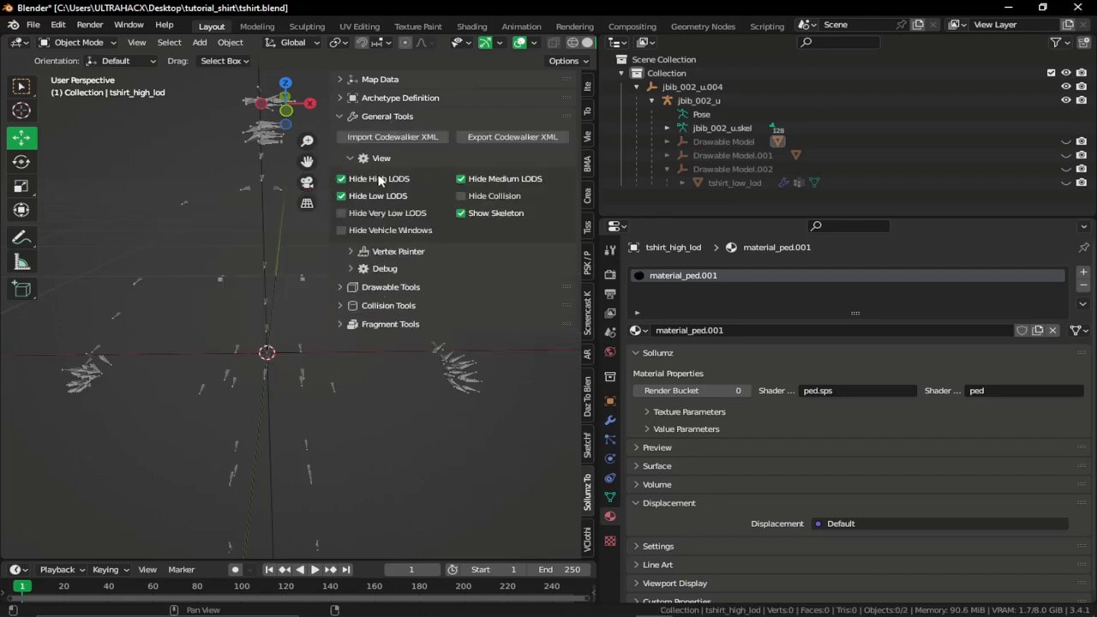
{"action": "left_click", "coordinate": [501, 179]}
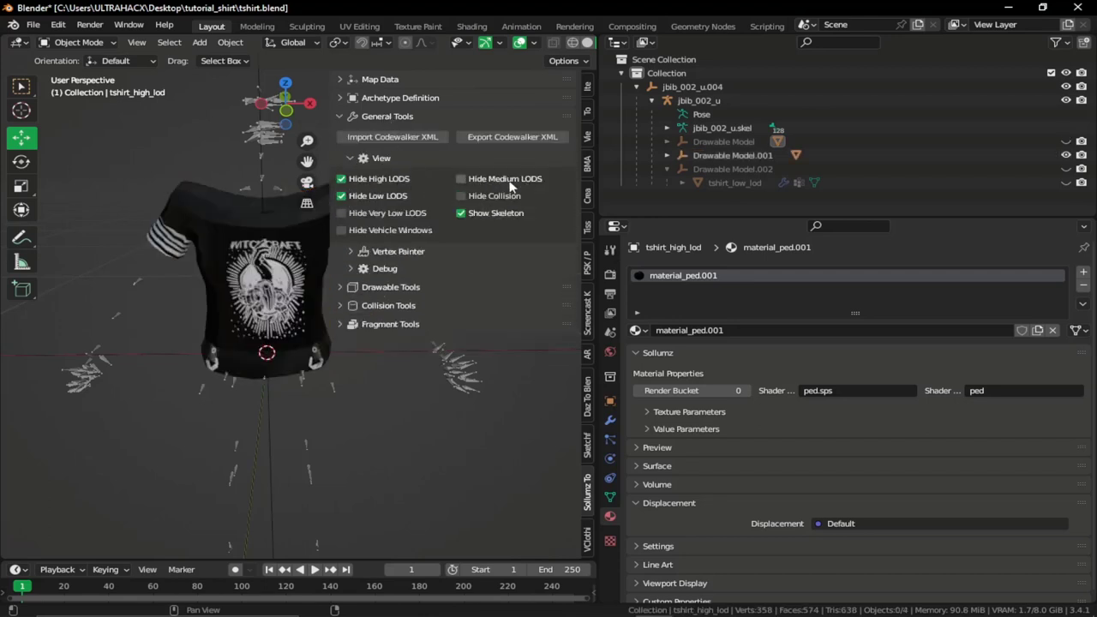
{"action": "left_click", "coordinate": [282, 268]}
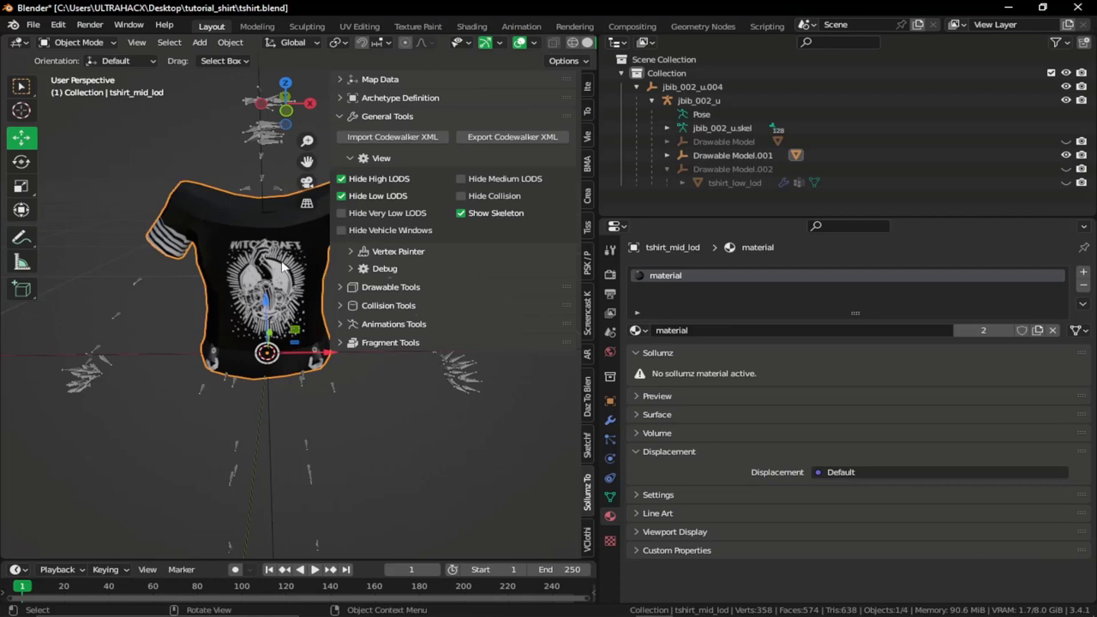
{"action": "left_click", "coordinate": [637, 331]}
{"action": "left_click", "coordinate": [679, 365]}
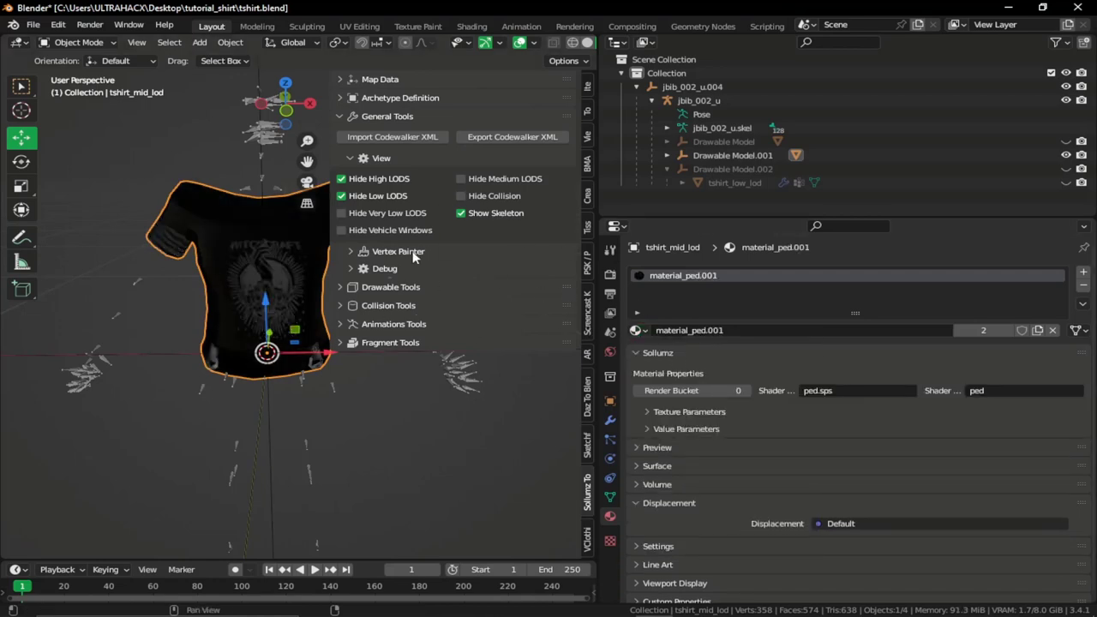
Step: Hide the medium LODs, show the low LODs, and assign material_ped.001 to tshirt_low_lod
{"action": "left_click", "coordinate": [494, 180]}
{"action": "left_click", "coordinate": [380, 197]}
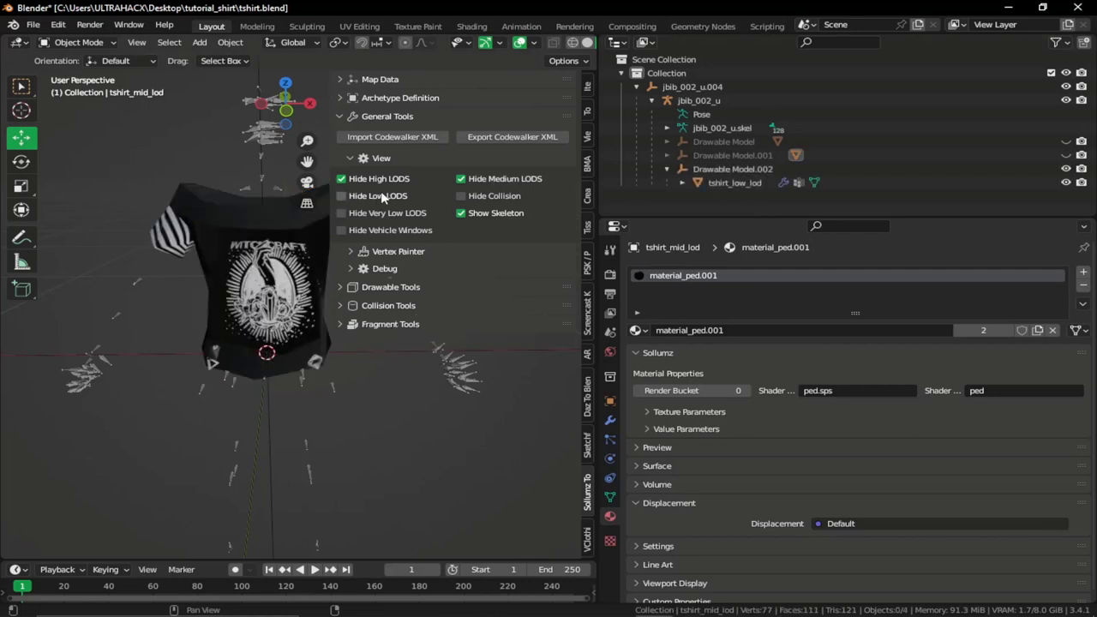
{"action": "left_click", "coordinate": [268, 261]}
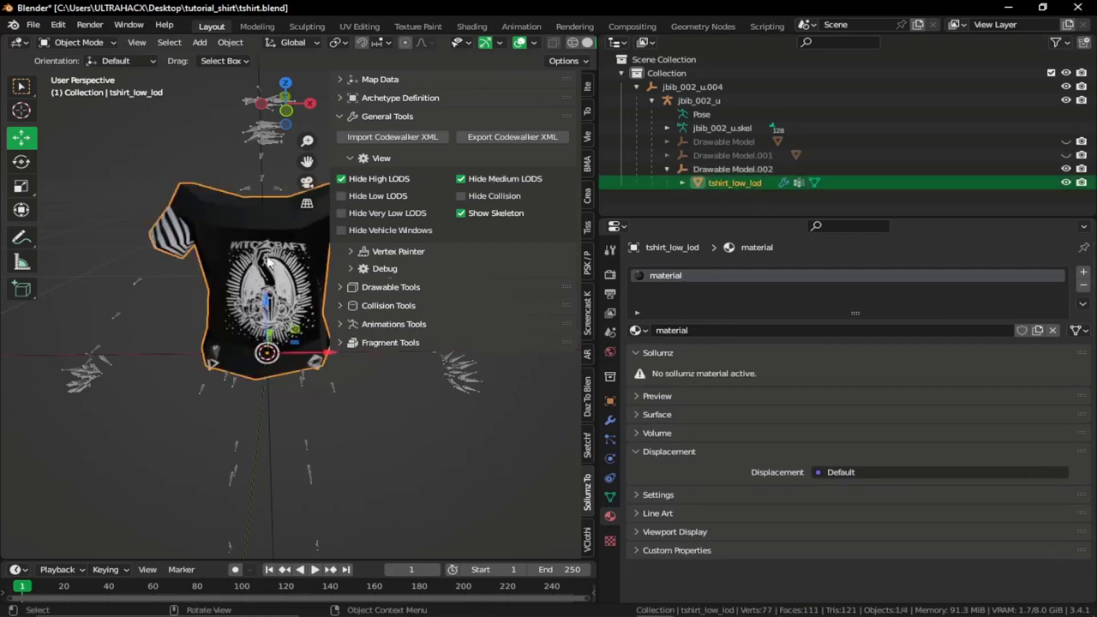
{"action": "left_click", "coordinate": [639, 331]}
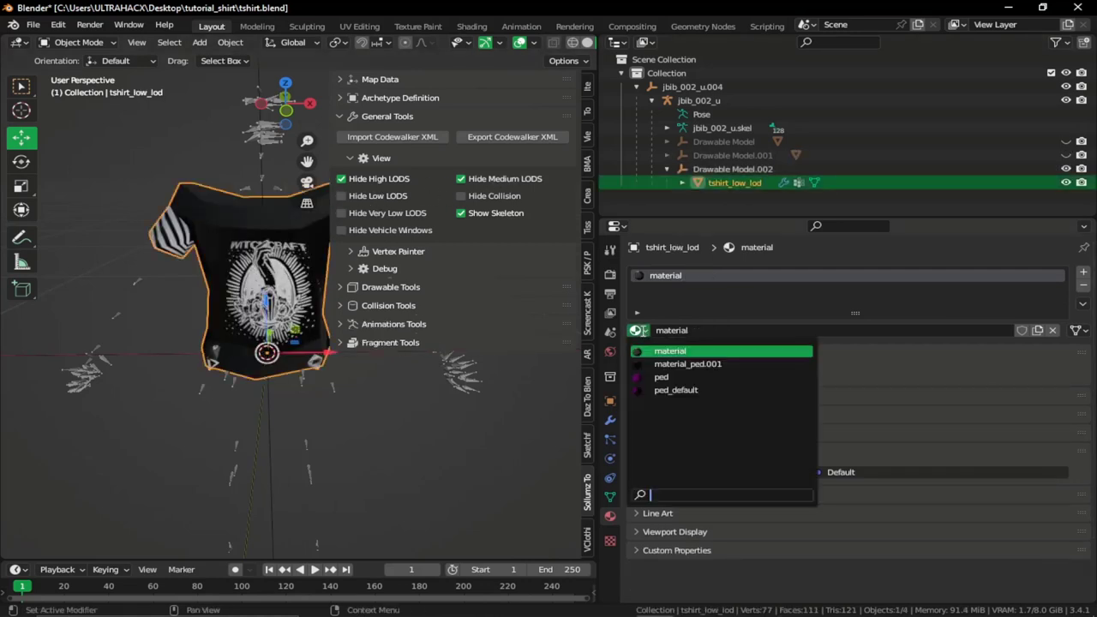
{"action": "left_click", "coordinate": [683, 364]}
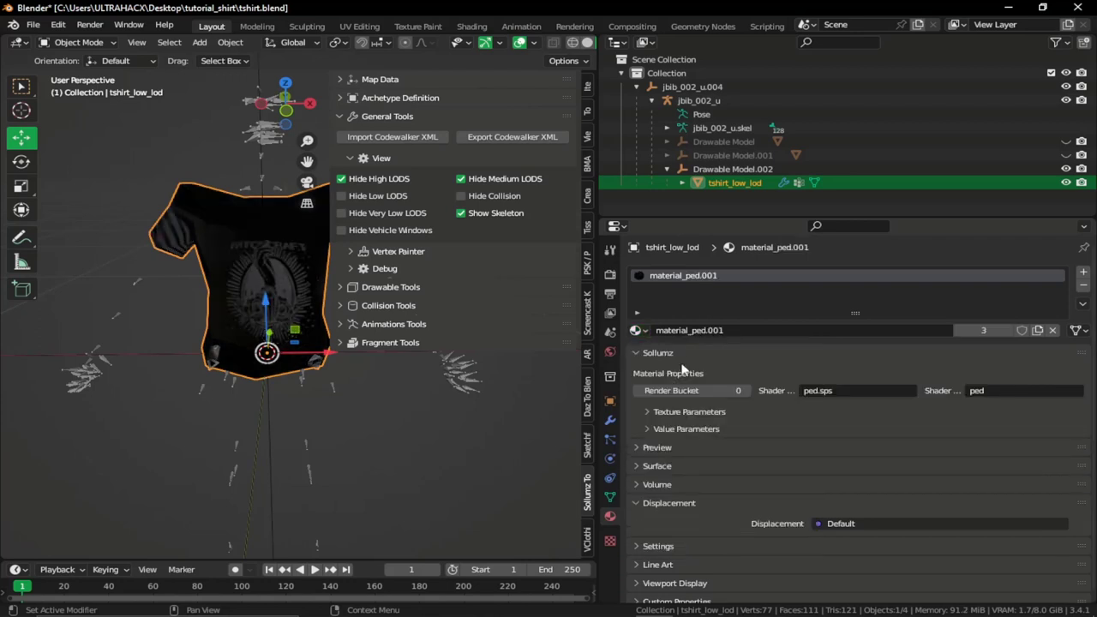
Step: Show the medium and high LODs alongside the low LOD, and collapse the jbib_002_u hierarchy
{"action": "left_click", "coordinate": [462, 179]}
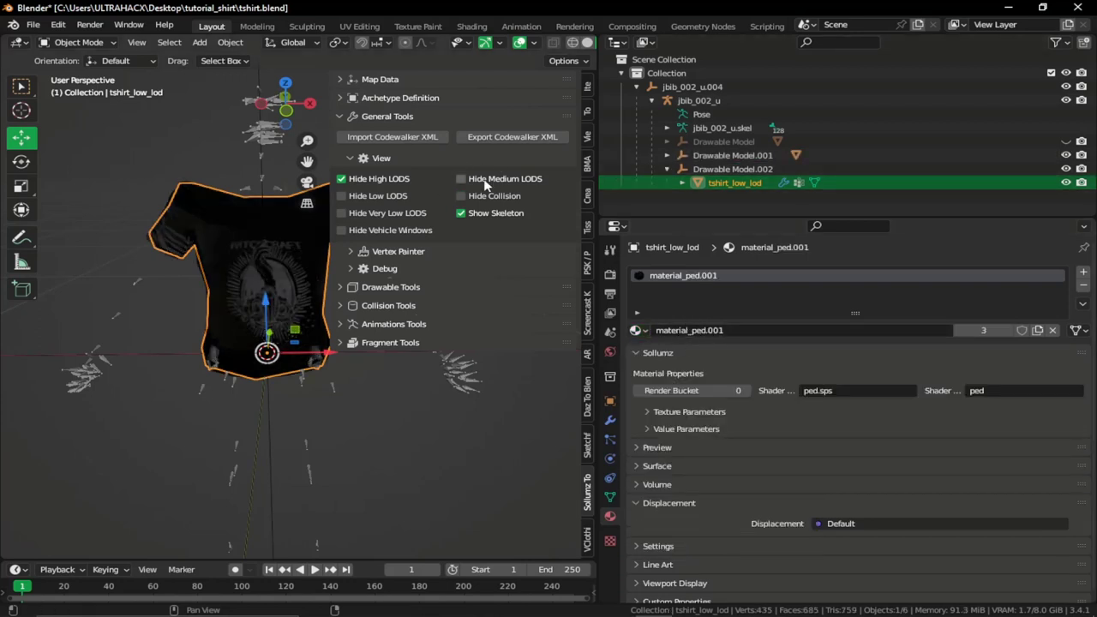
{"action": "left_click", "coordinate": [380, 181]}
{"action": "left_click", "coordinate": [724, 142]}
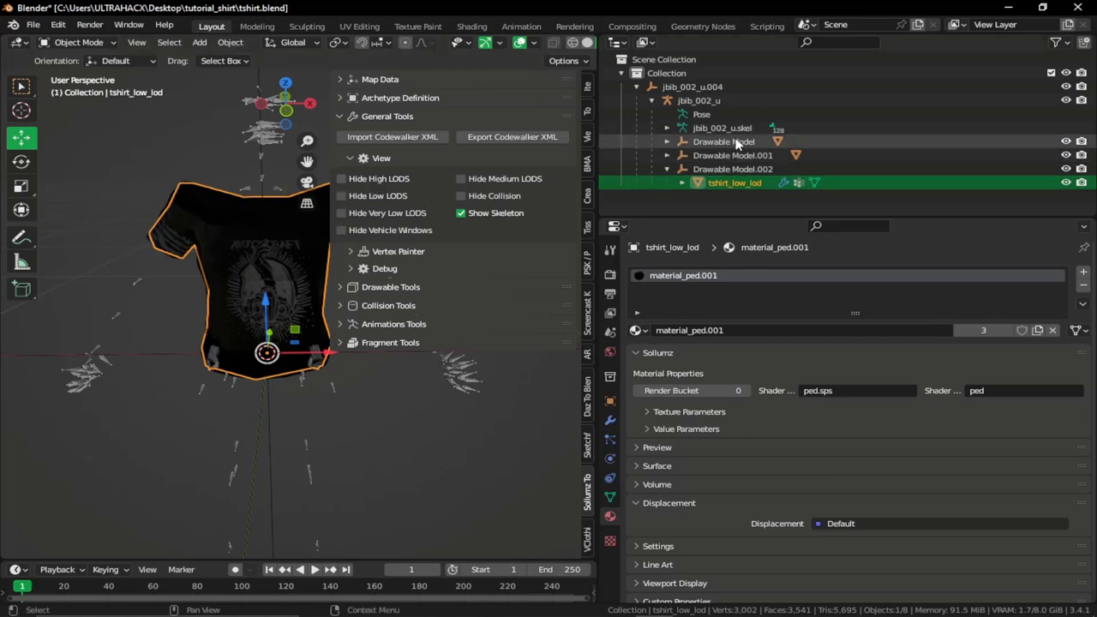
{"action": "left_click", "coordinate": [733, 156]}
{"action": "left_click", "coordinate": [725, 169]}
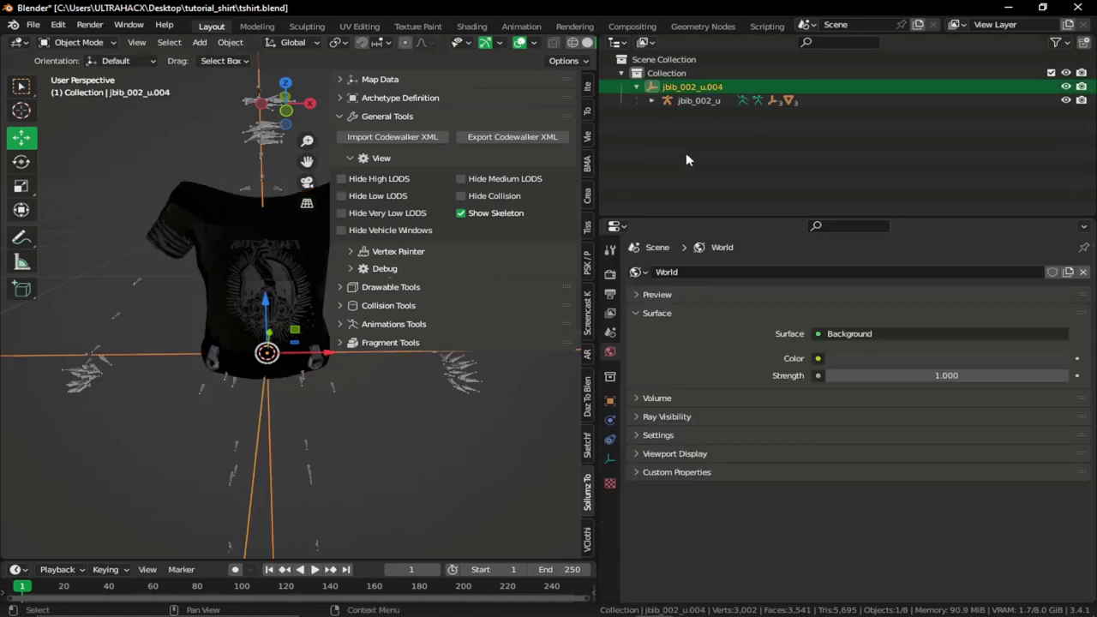
Step: Rename the root object jbib_002_u.004 as jbib_custom and select its child armature jbib_002_u
{"action": "double_click", "coordinate": [692, 86]}
{"action": "type", "text": "jbib_custom"}
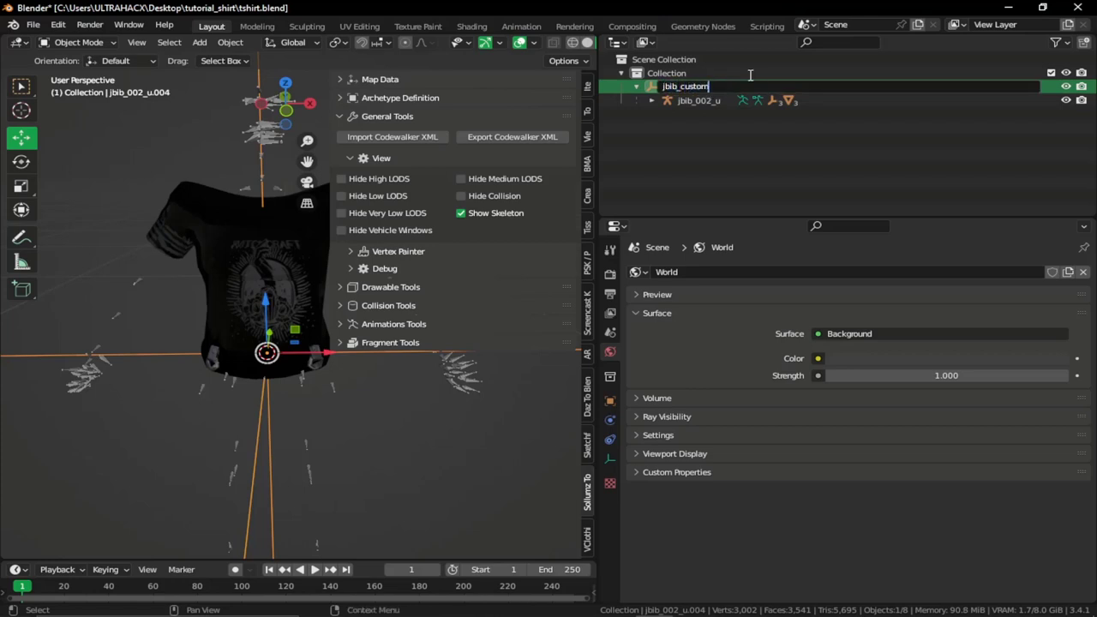
{"action": "key", "text": "Return"}
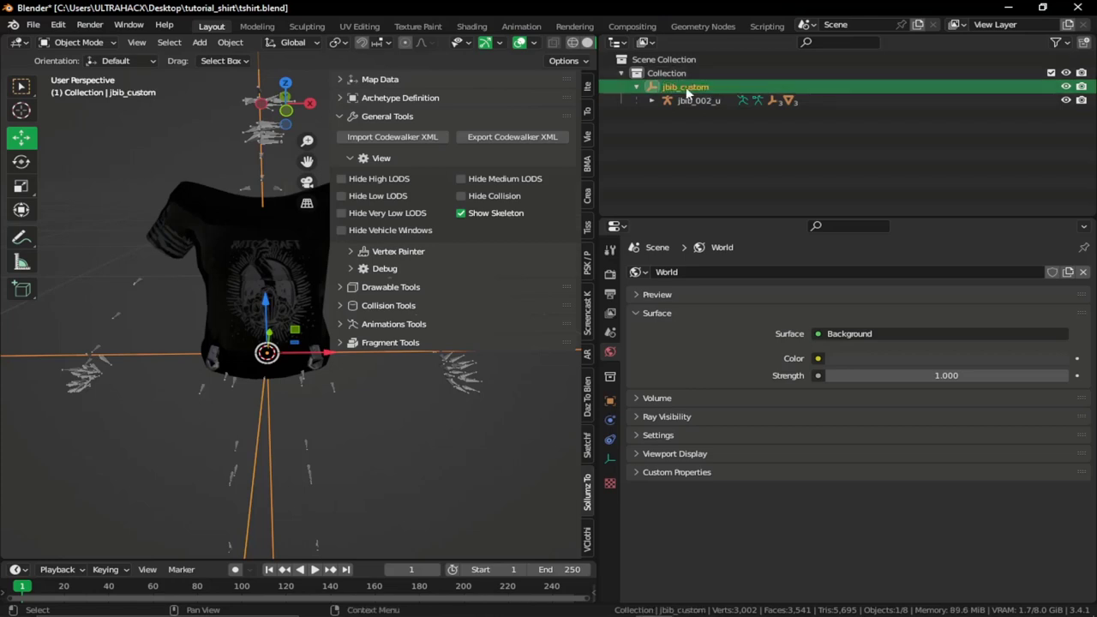
{"action": "left_click", "coordinate": [692, 100]}
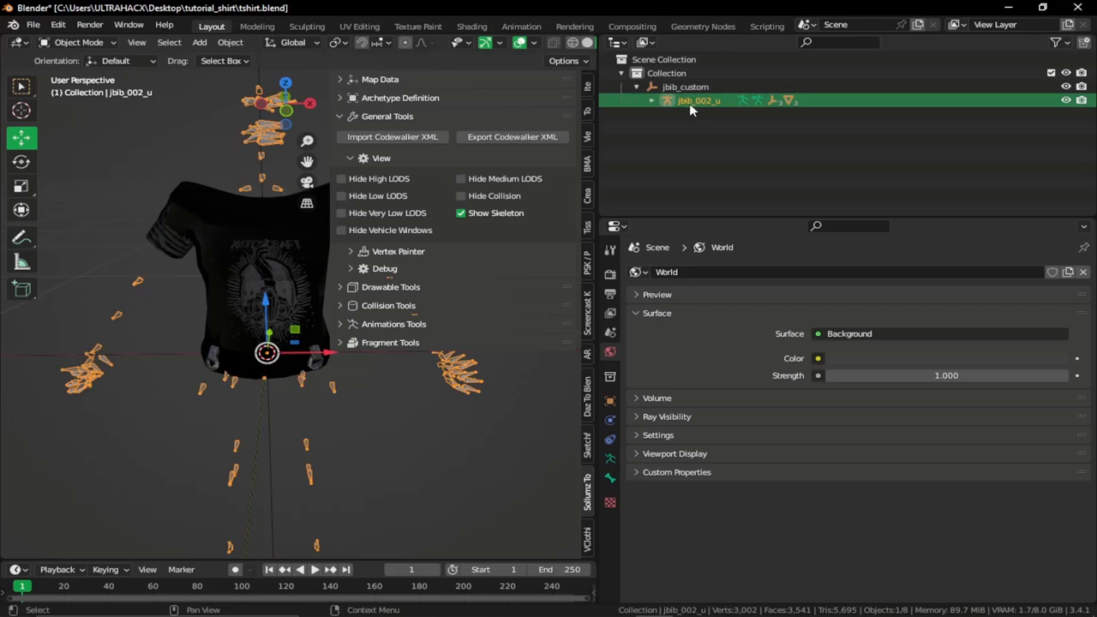
Step: Rename the armature jbib_002_u under jbib_custom as jbib_custom_000
{"action": "double_click", "coordinate": [702, 102]}
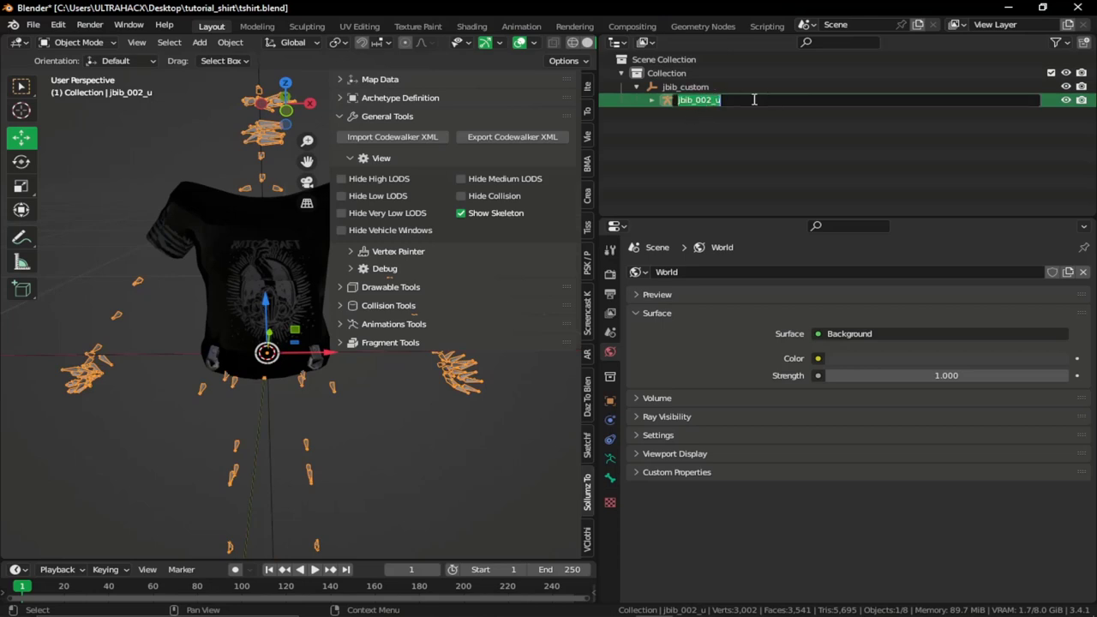
{"action": "key", "text": "BackSpace"}
{"action": "type", "text": "jbib_custom_000"}
{"action": "key", "text": "Return"}
Step: Export only the selected jbib_custom root object as Codewalker XML into the tutorial_shirt folder
{"action": "left_click", "coordinate": [676, 88]}
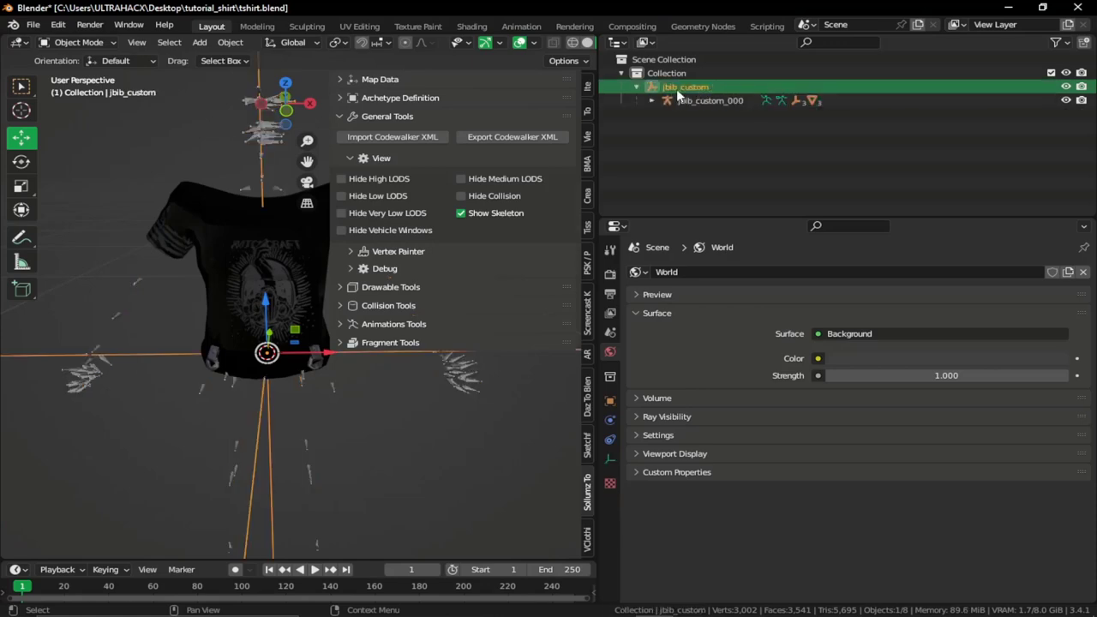
{"action": "left_click", "coordinate": [512, 136]}
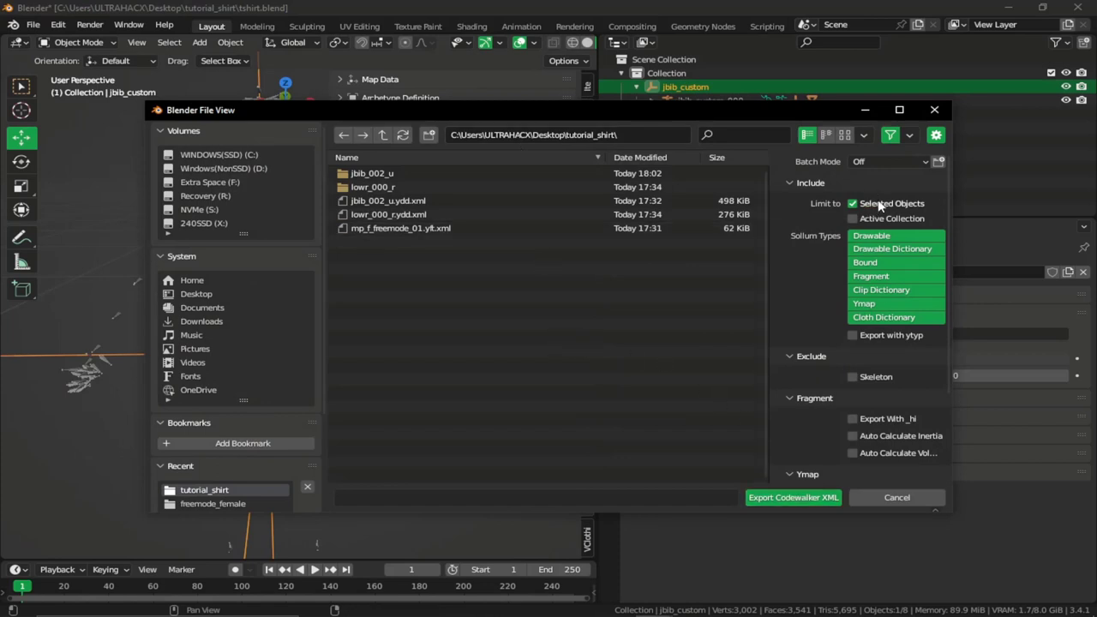
{"action": "left_click", "coordinate": [789, 498]}
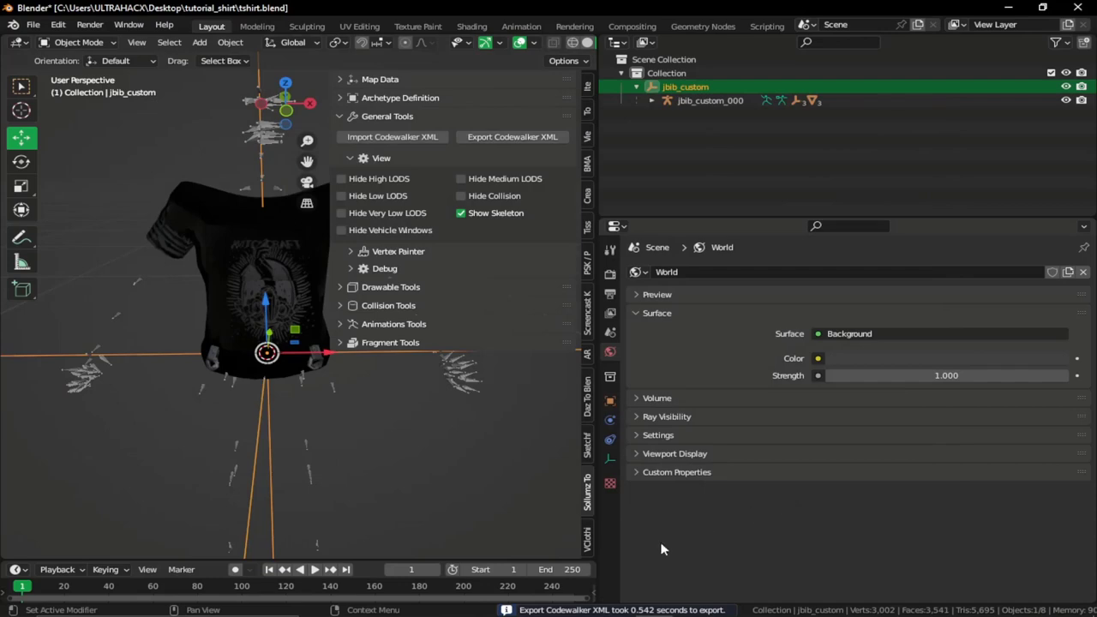
Step: Switch to the tutorial_shirt folder in File Explorer and check the exported jbib_custom.ydd.xml and jbib_custom_000 folder
{"action": "key", "text": "alt+Tab"}
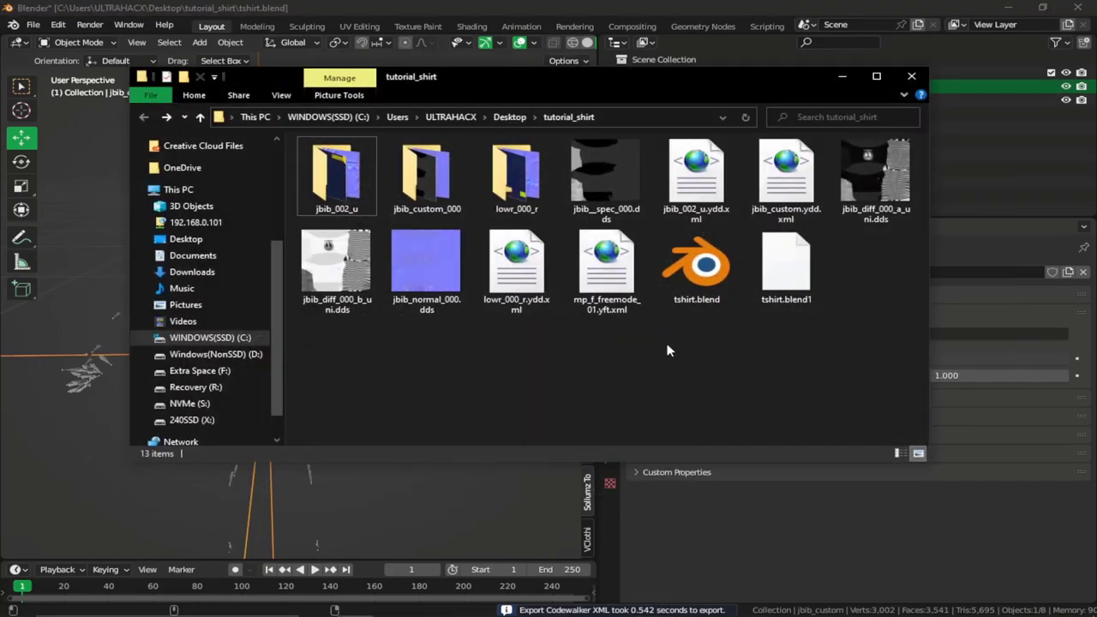
{"action": "left_click", "coordinate": [790, 199]}
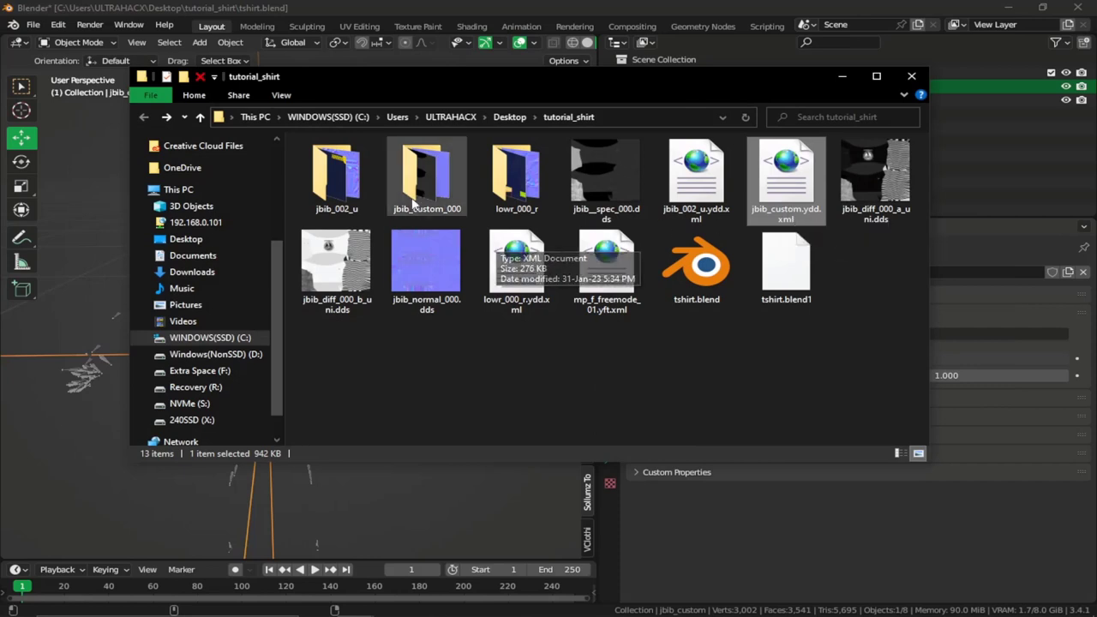
{"action": "left_click", "coordinate": [429, 210]}
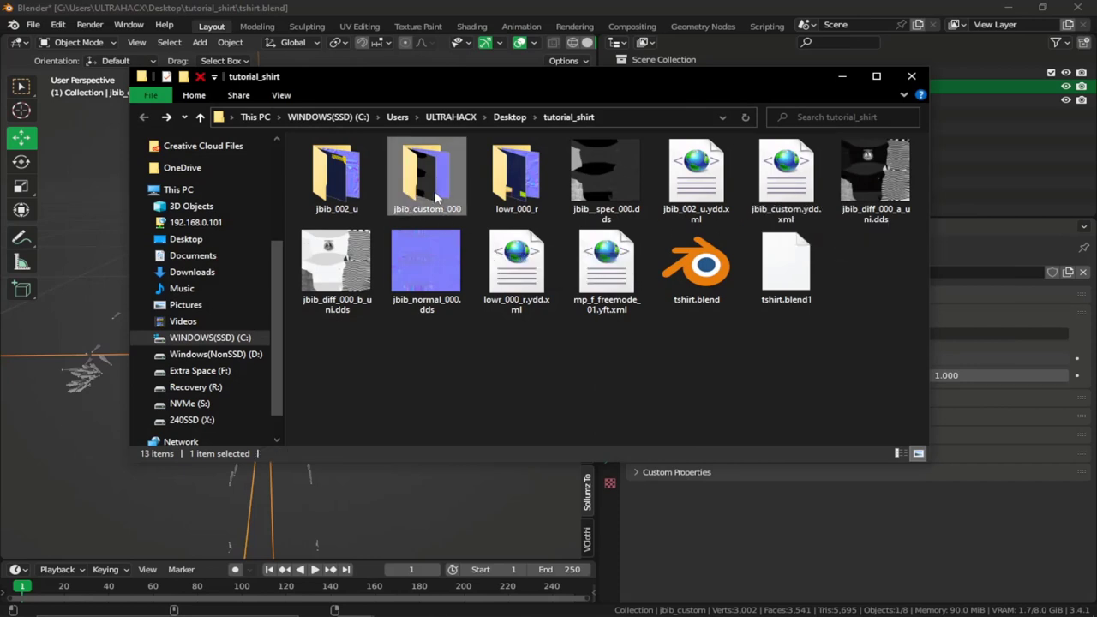
{"action": "left_click", "coordinate": [796, 199]}
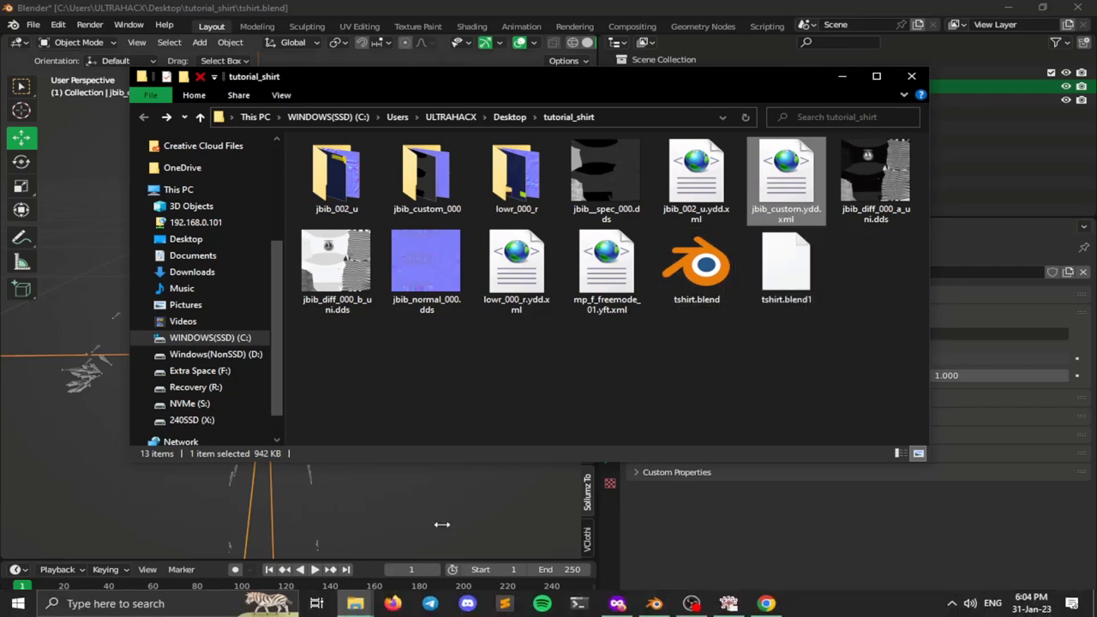
Step: Switch to the browser and view the releases page of the grzybeek/YMTEditor GitHub repository
{"action": "left_click", "coordinate": [617, 603]}
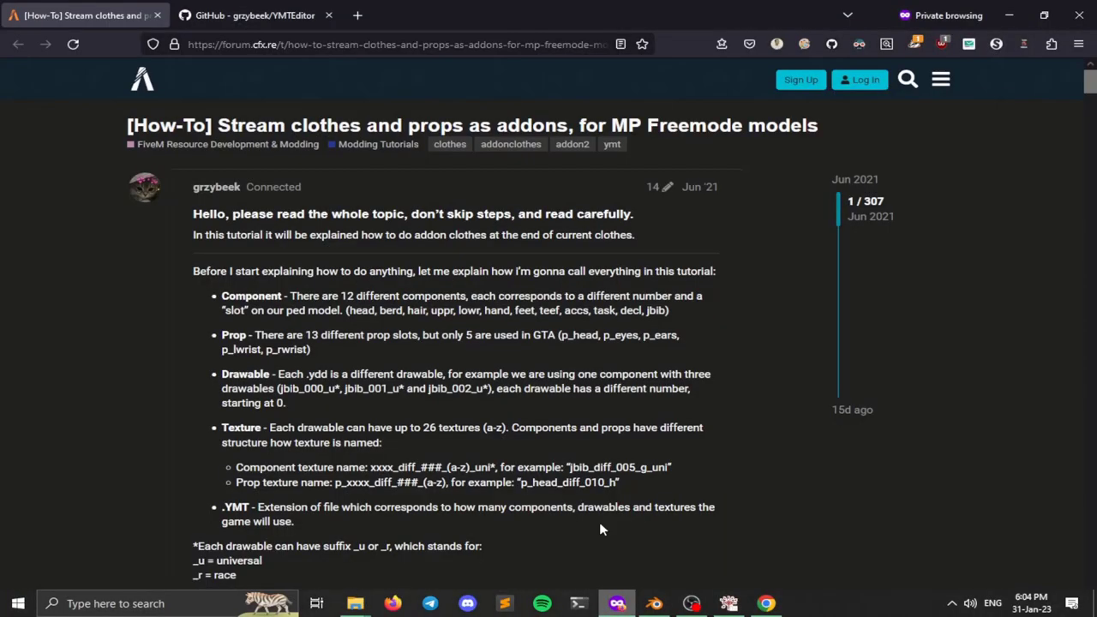
{"action": "left_click", "coordinate": [293, 9]}
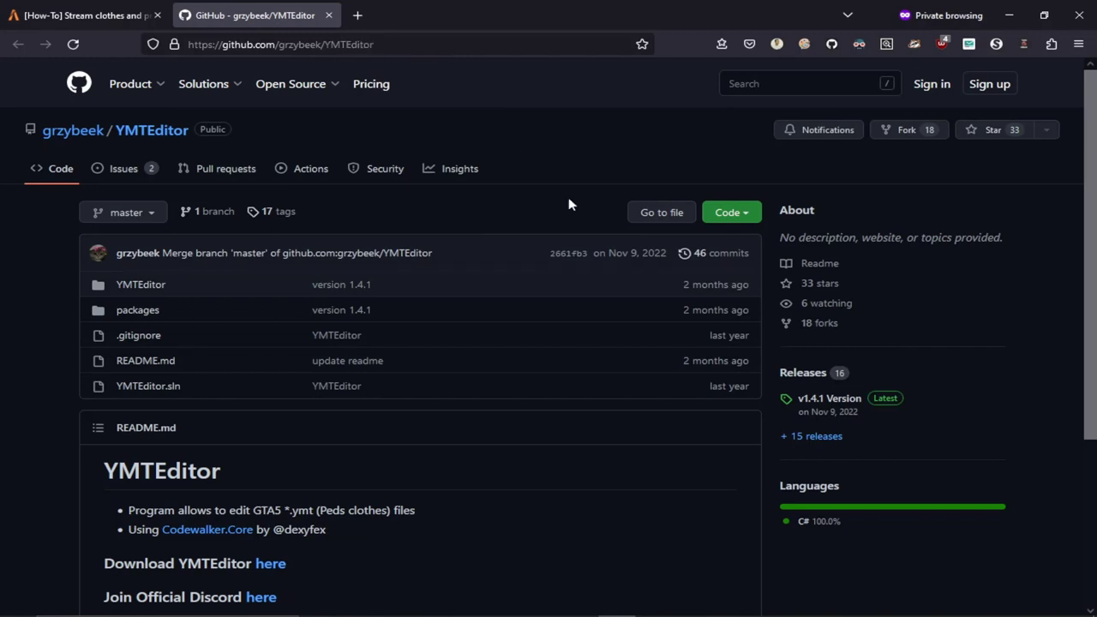
{"action": "left_click", "coordinate": [801, 375]}
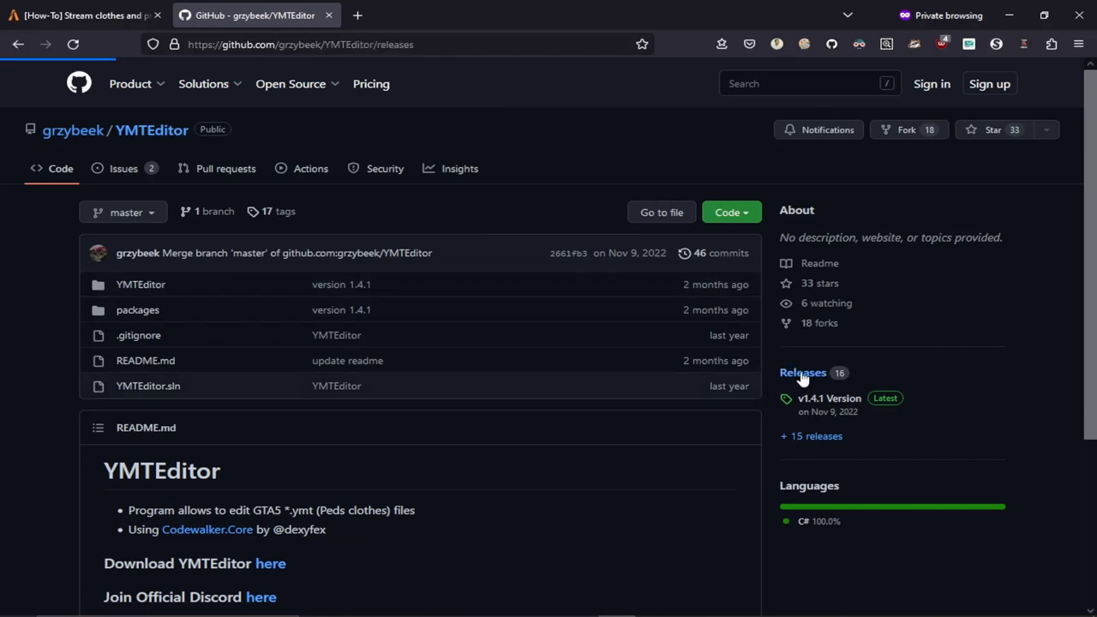
{"action": "scroll", "coordinate": [385, 406], "scroll_direction": "down", "scroll_amount": 3}
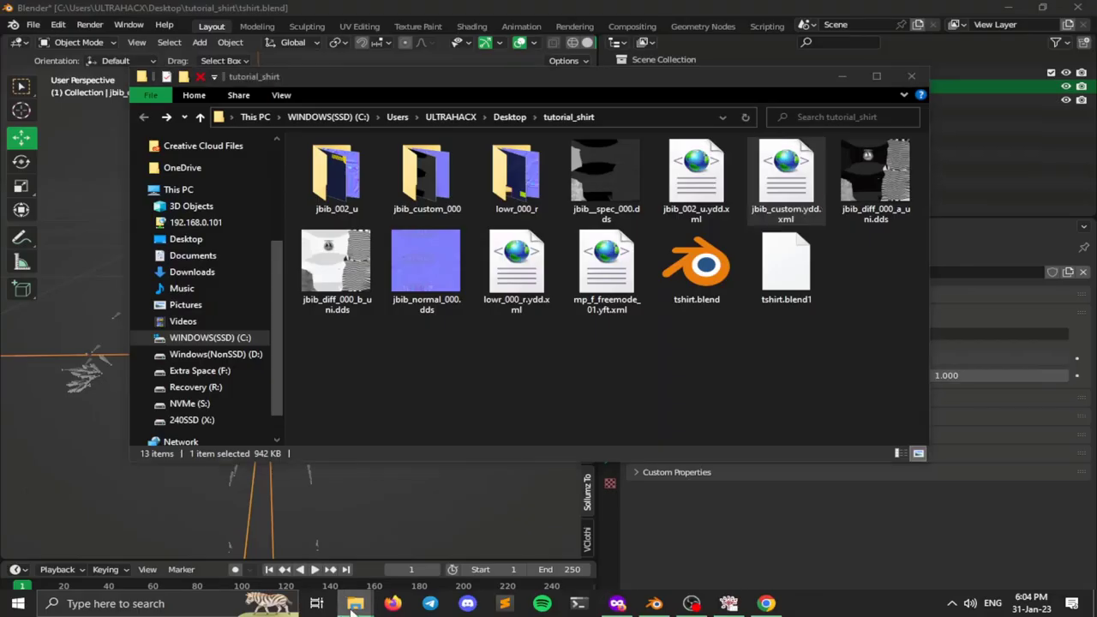
Step: Open YMTEditor from its folder and create a new YMT for mp_f_freemode_01 (female) named tutorial_dlc
{"action": "mouse_move", "coordinate": [394, 599]}
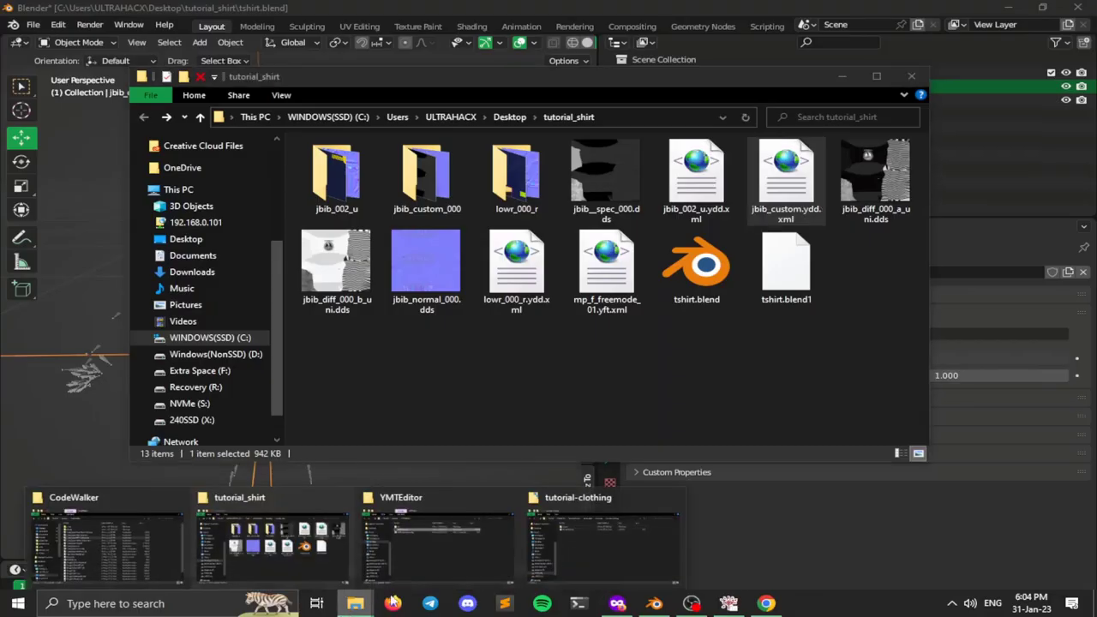
{"action": "left_click", "coordinate": [435, 549]}
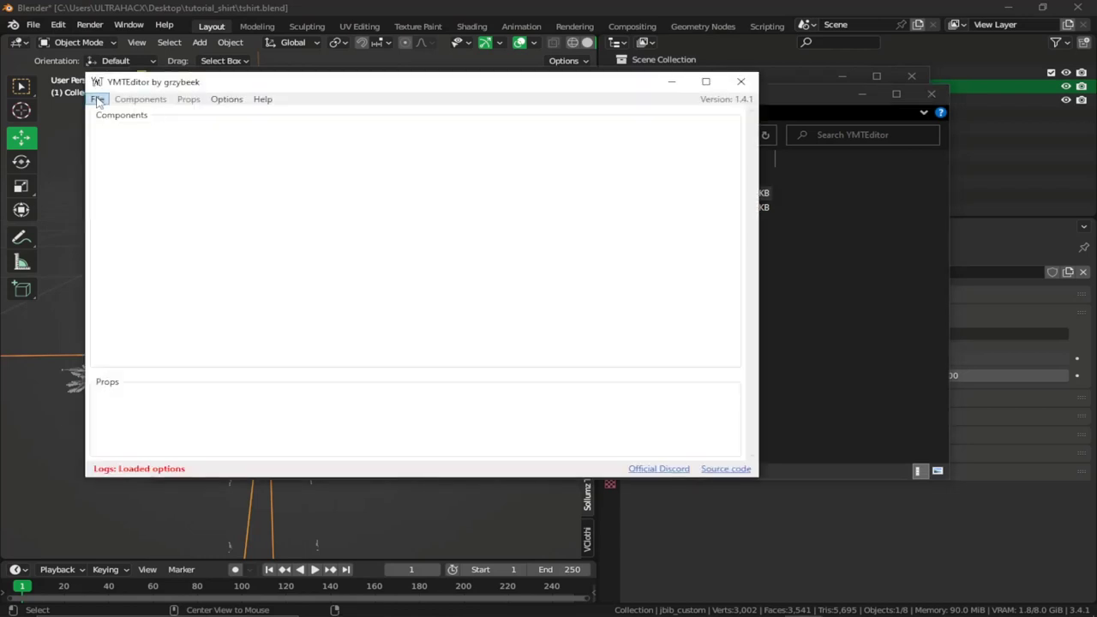
{"action": "left_click", "coordinate": [98, 99]}
{"action": "left_click", "coordinate": [137, 115]}
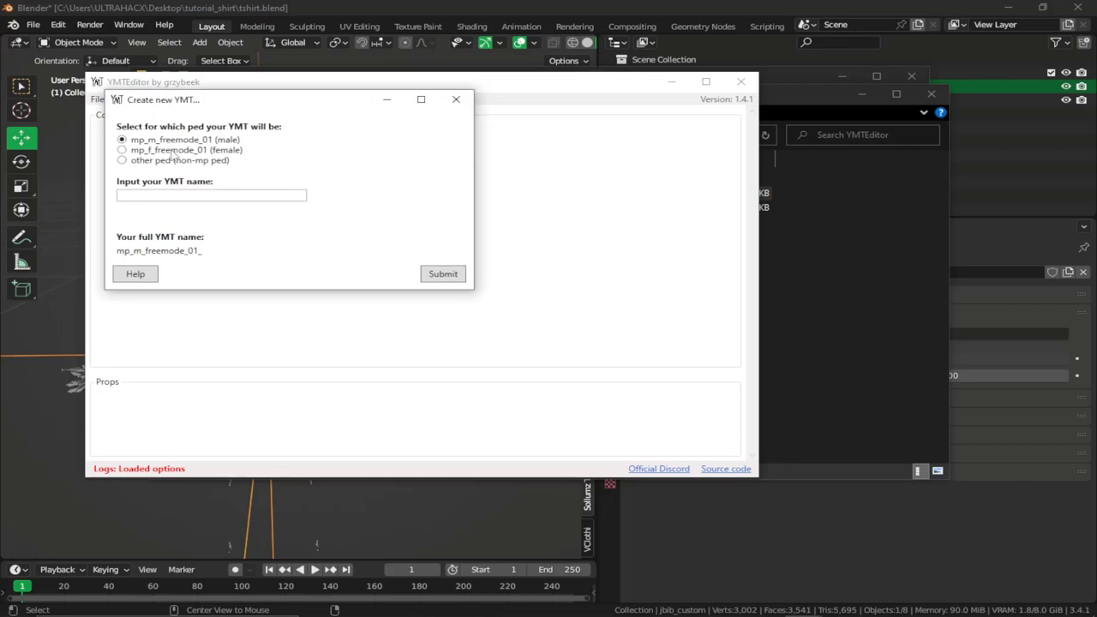
{"action": "left_click", "coordinate": [121, 151]}
{"action": "type", "text": "tut"}
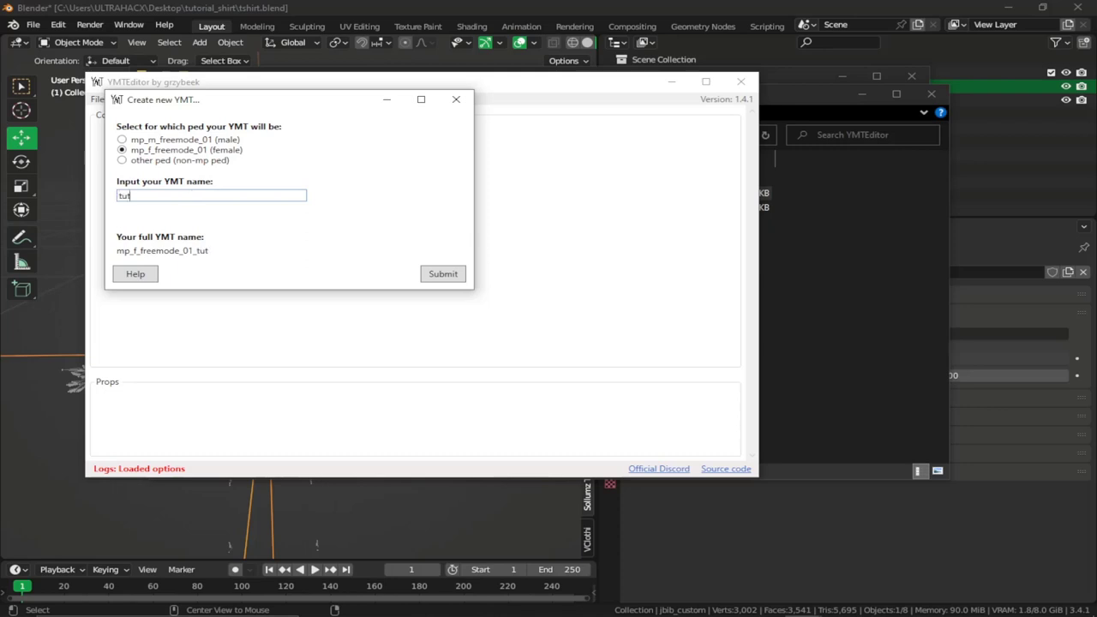
{"action": "type", "text": "orial_dlc"}
{"action": "left_click", "coordinate": [441, 274]}
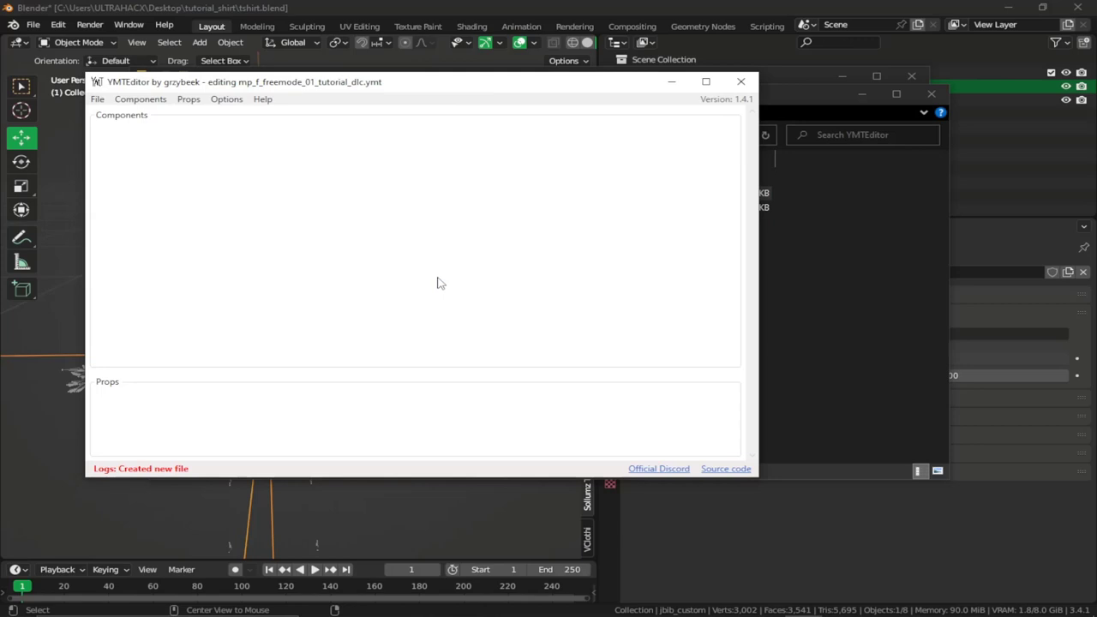
Step: Add the JBIB component to the new YMT, checking the drawable's name in Blender
{"action": "left_click", "coordinate": [143, 99]}
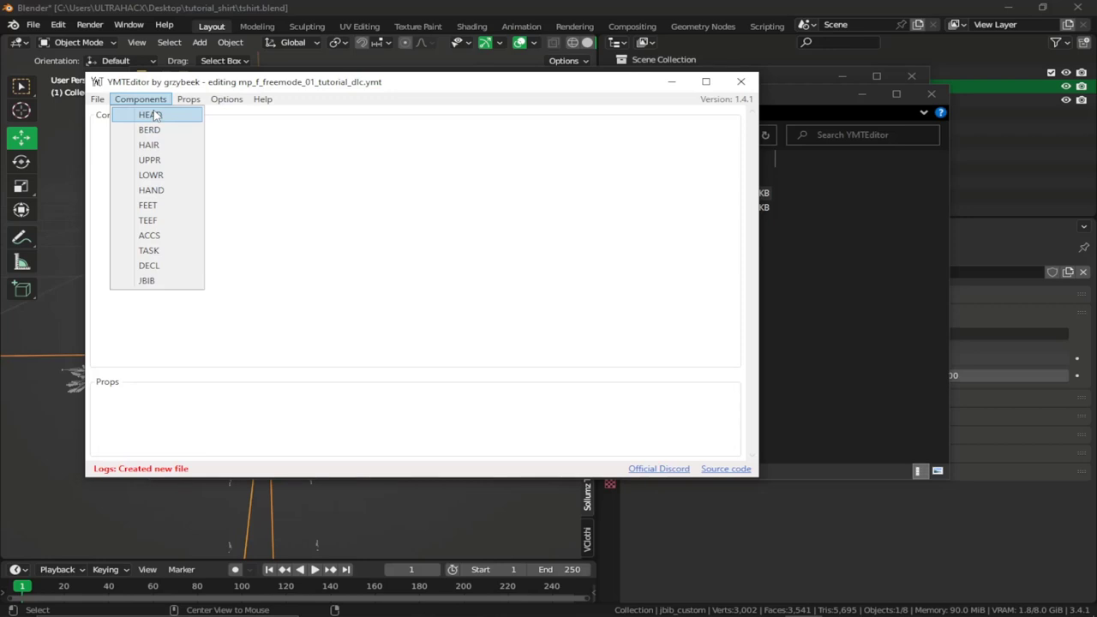
{"action": "key", "text": "alt+Tab"}
{"action": "key", "text": "alt+Tab"}
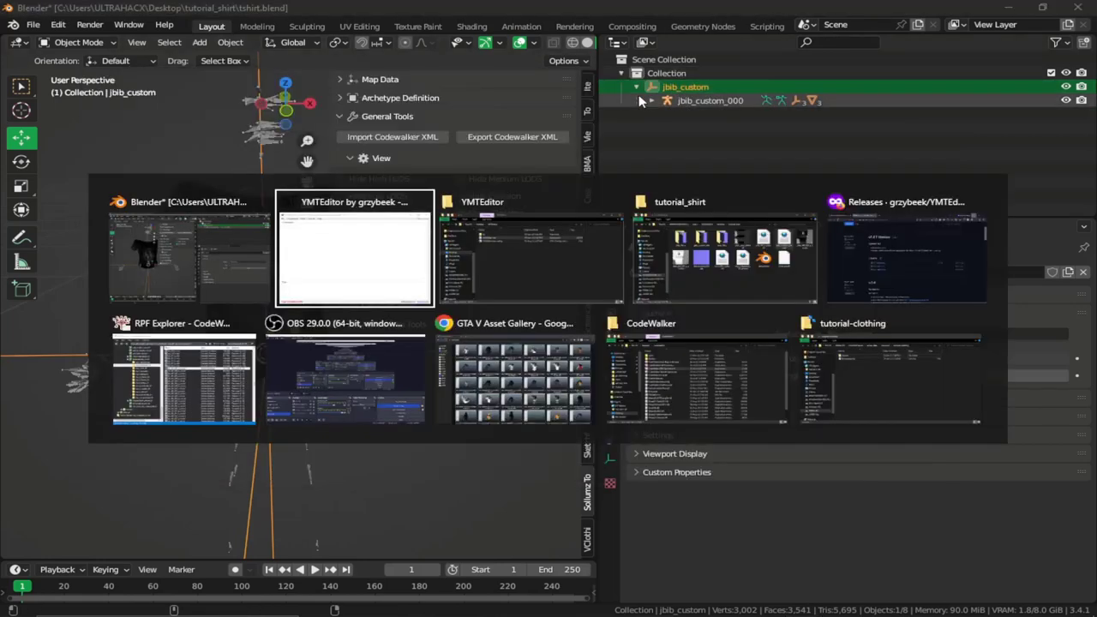
{"action": "left_click", "coordinate": [140, 99]}
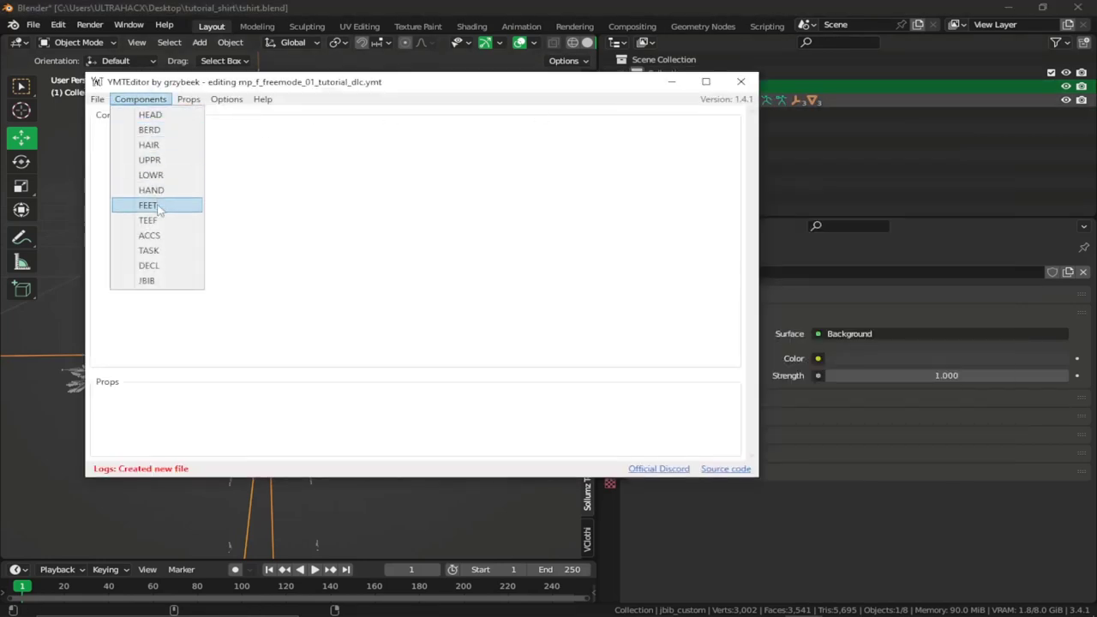
{"action": "left_click", "coordinate": [133, 282]}
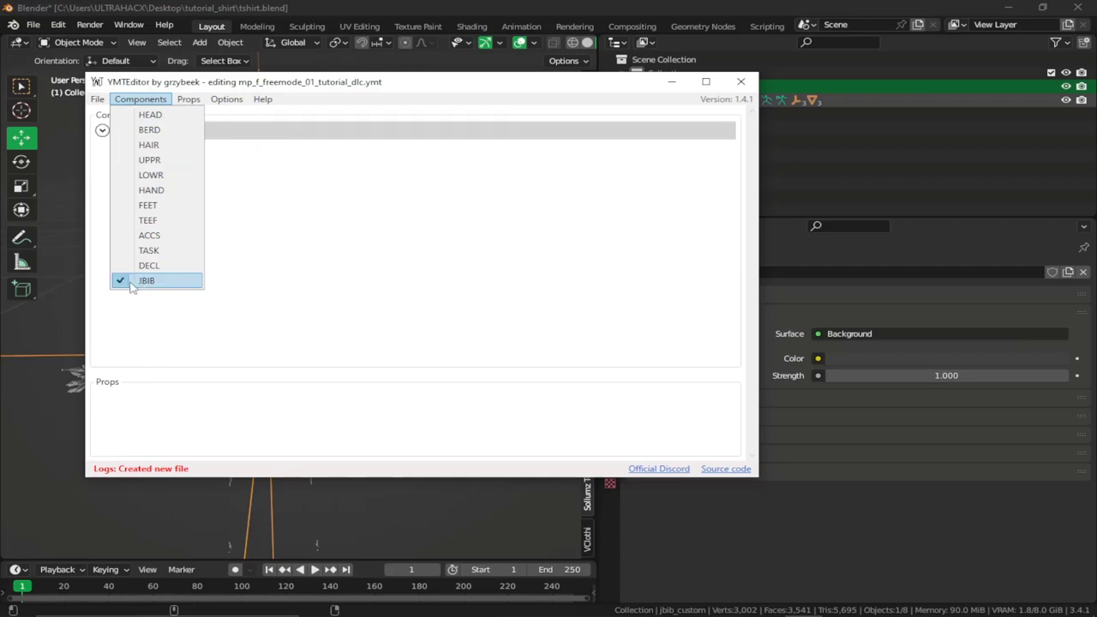
{"action": "left_click", "coordinate": [483, 241]}
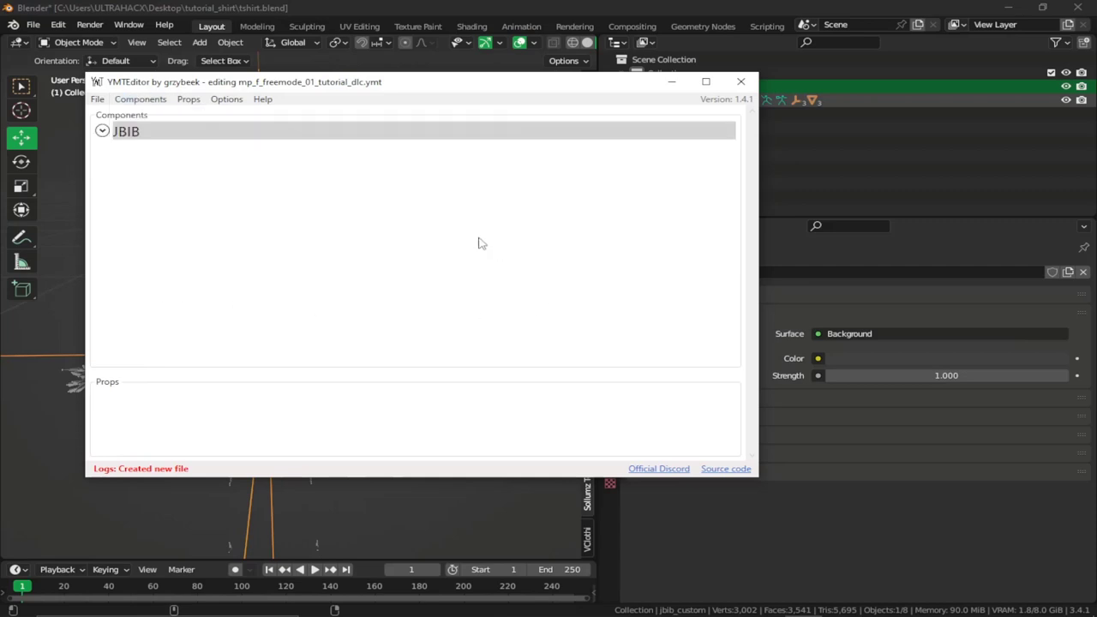
Step: Expand the JBIB component and add a second texture (letter b) to drawable 000
{"action": "left_click", "coordinate": [101, 132]}
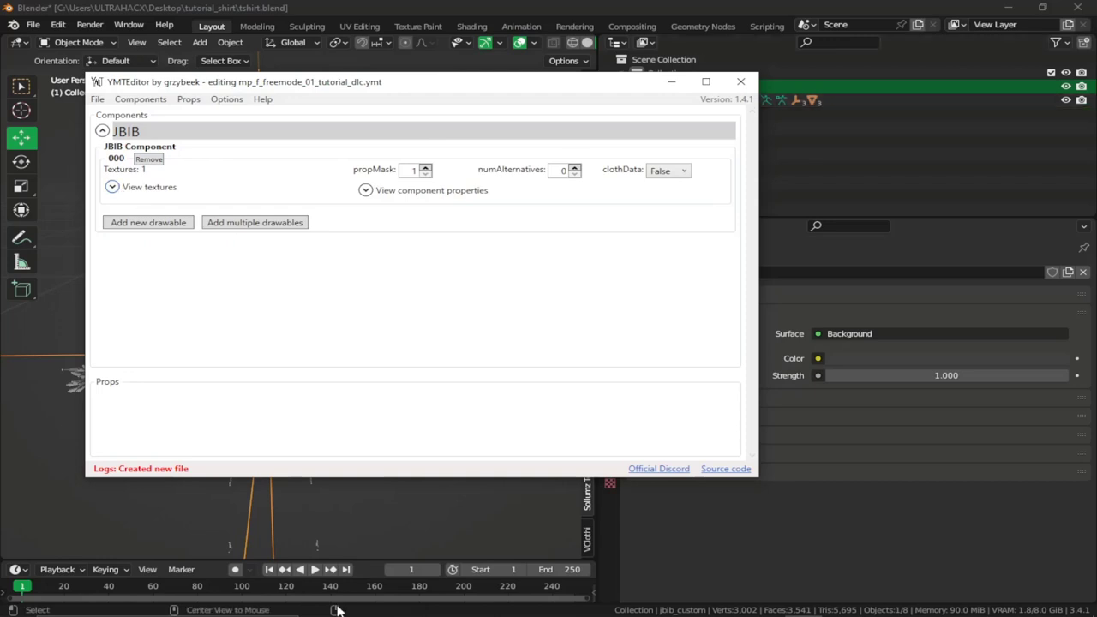
{"action": "left_click", "coordinate": [116, 189]}
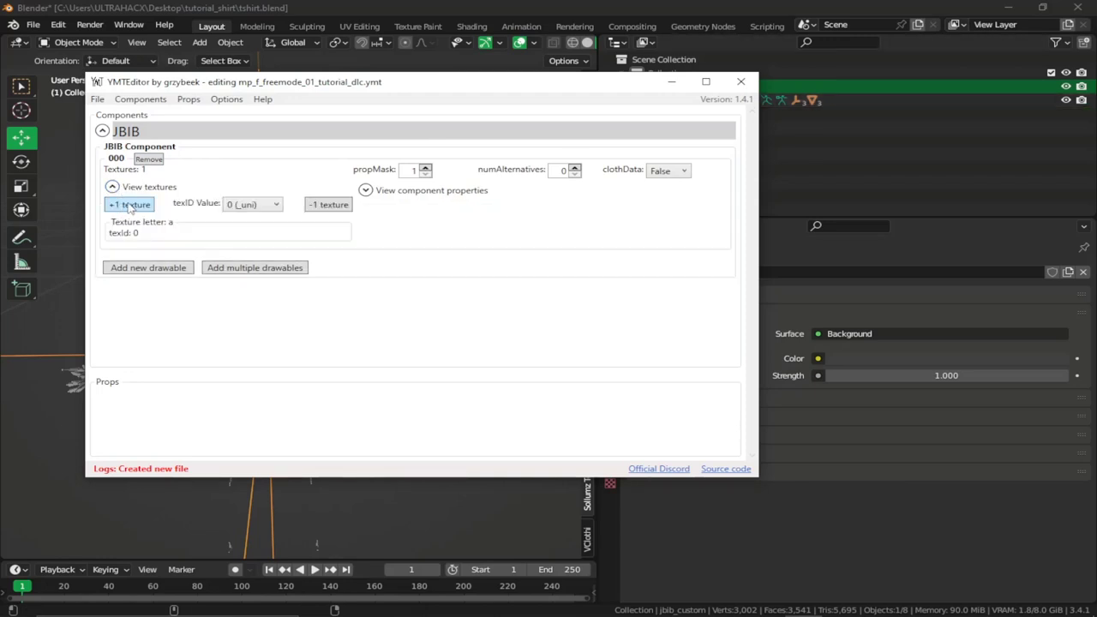
{"action": "left_click", "coordinate": [129, 206]}
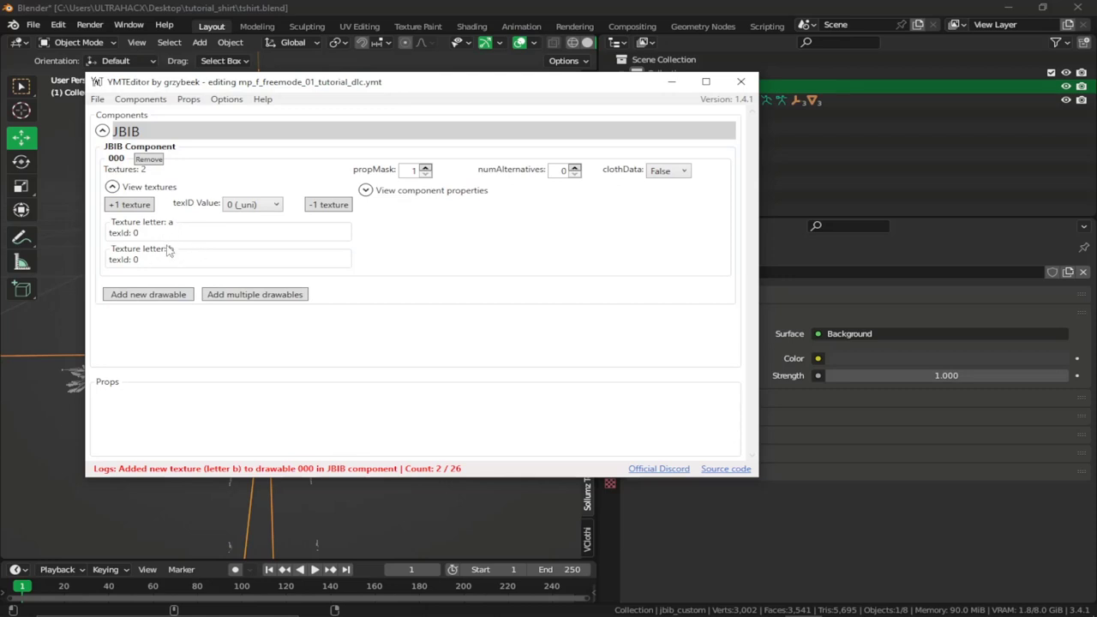
{"action": "left_click", "coordinate": [112, 186]}
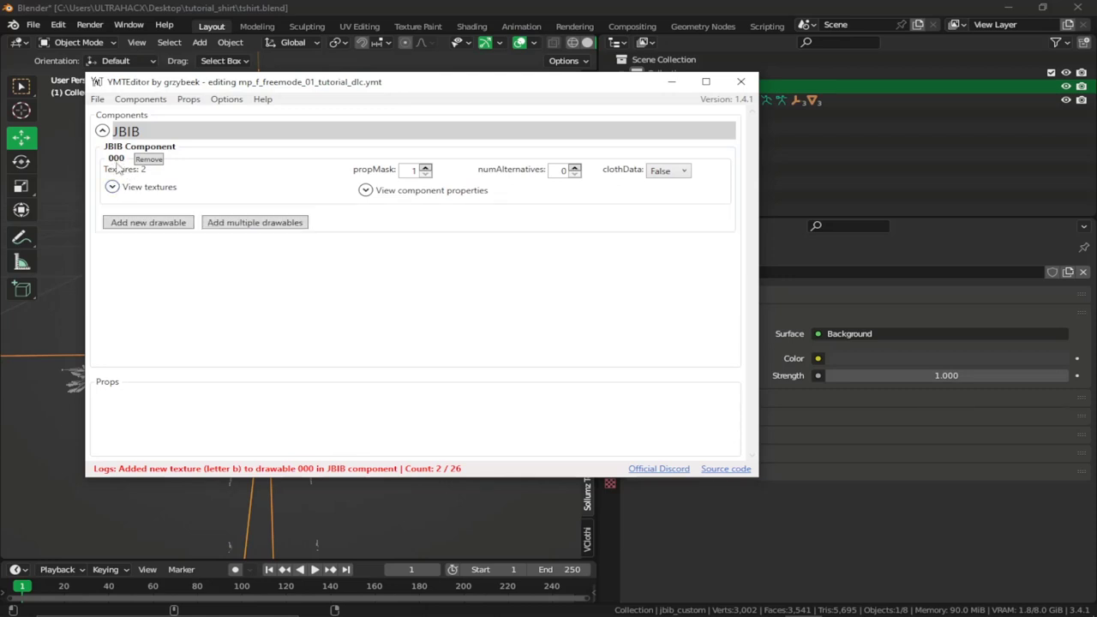
Step: Check the shirt files in the tutorial_shirt folder and save the YMT there as mp_f_freemode_01_tutorial_dlc.ymt
{"action": "mouse_move", "coordinate": [354, 603]}
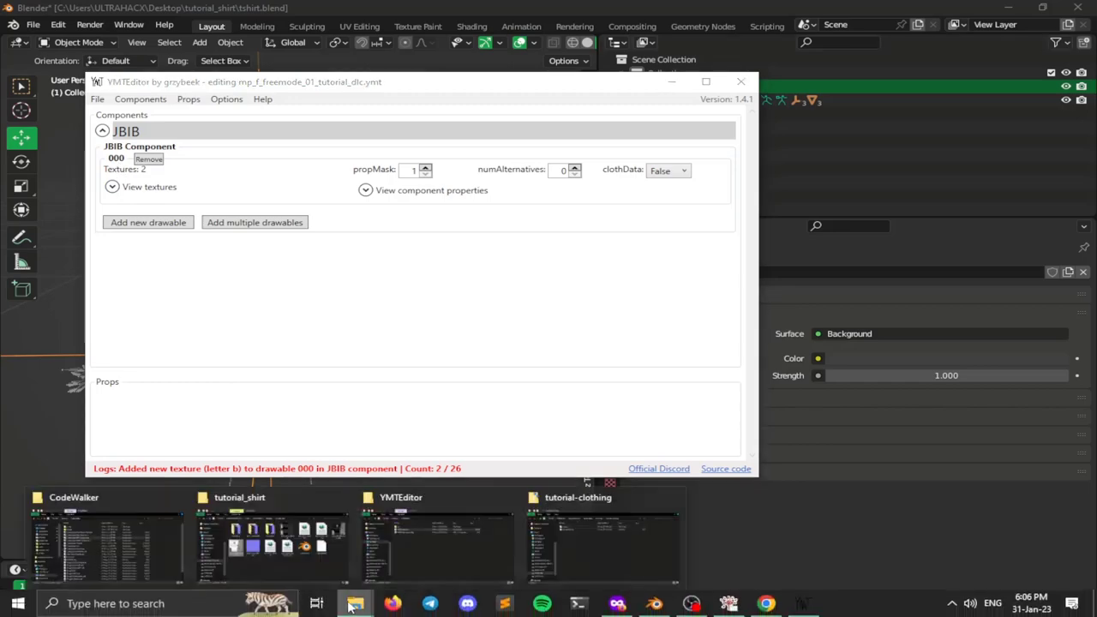
{"action": "left_click", "coordinate": [308, 532]}
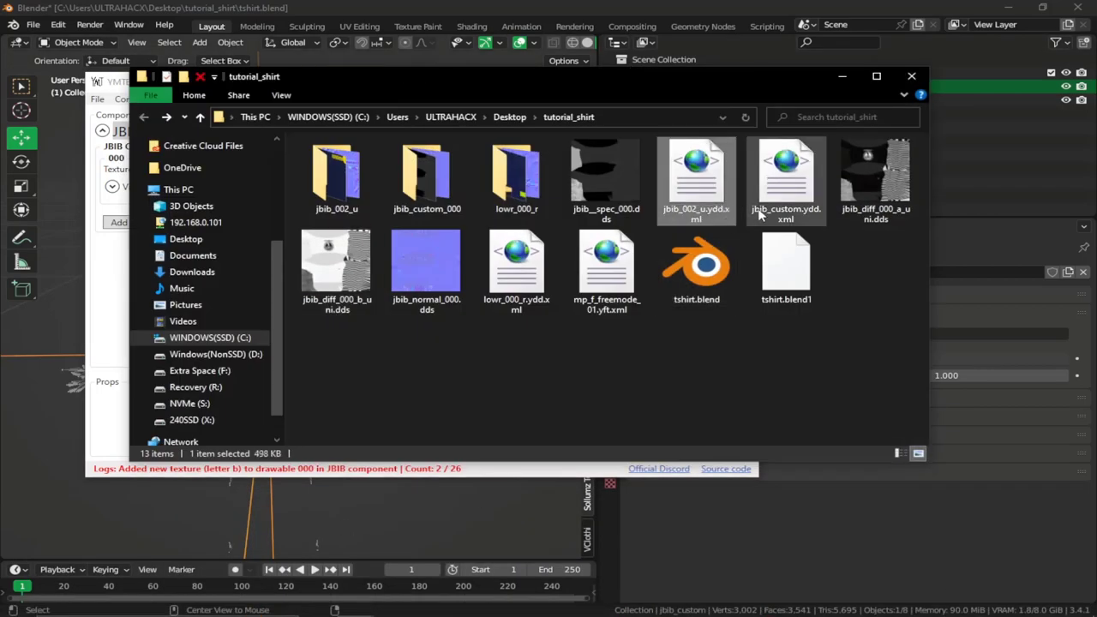
{"action": "key", "text": "alt+Tab"}
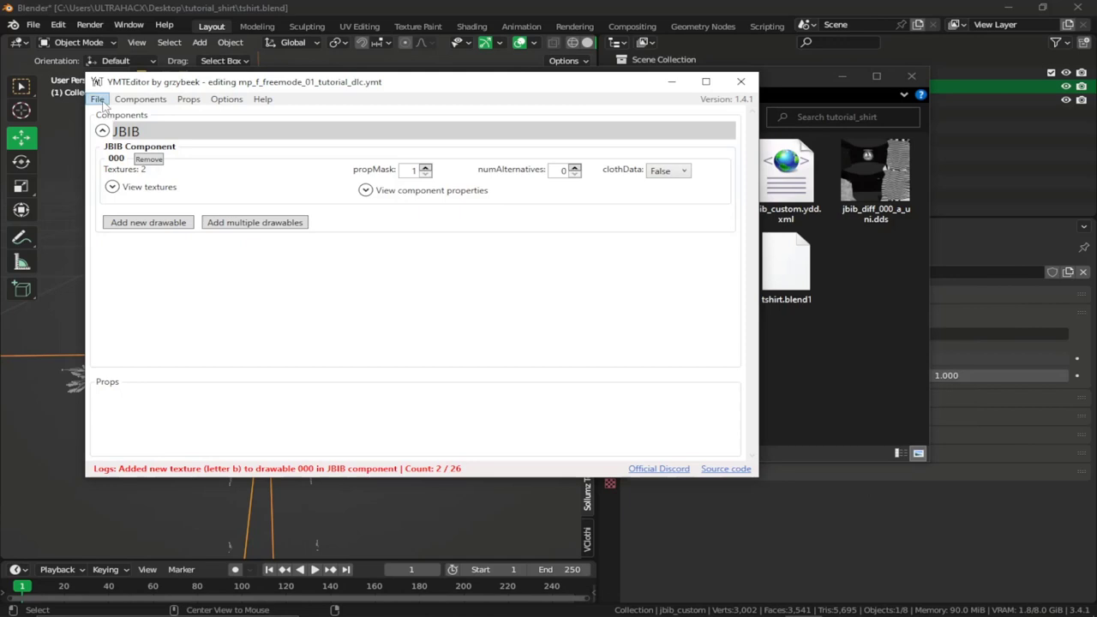
{"action": "left_click", "coordinate": [98, 99]}
{"action": "left_click", "coordinate": [112, 162]}
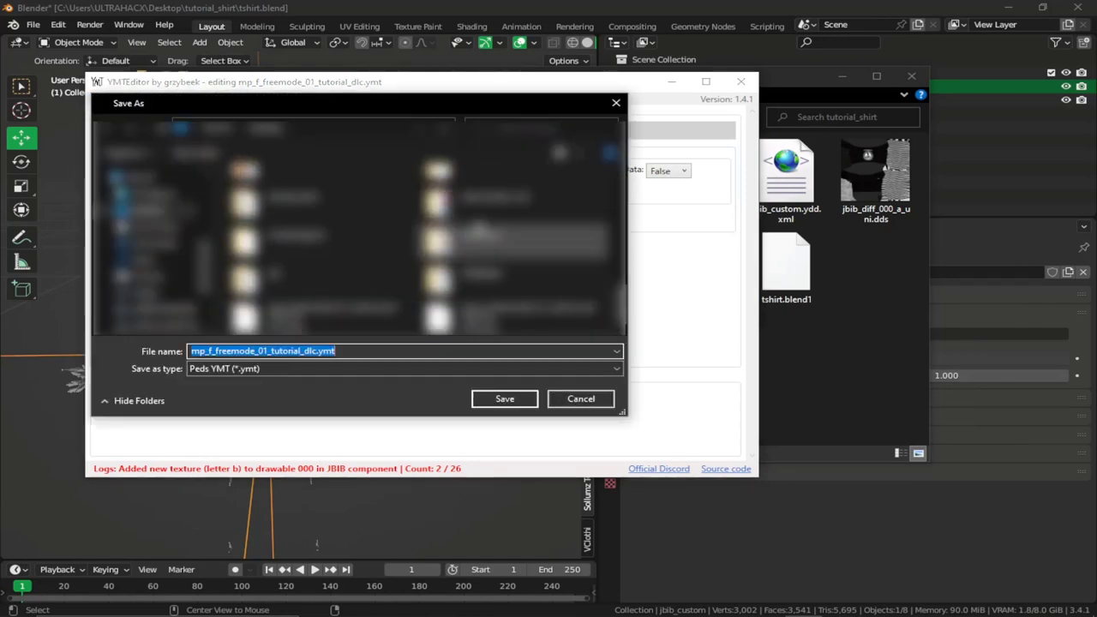
{"action": "double_click", "coordinate": [480, 201]}
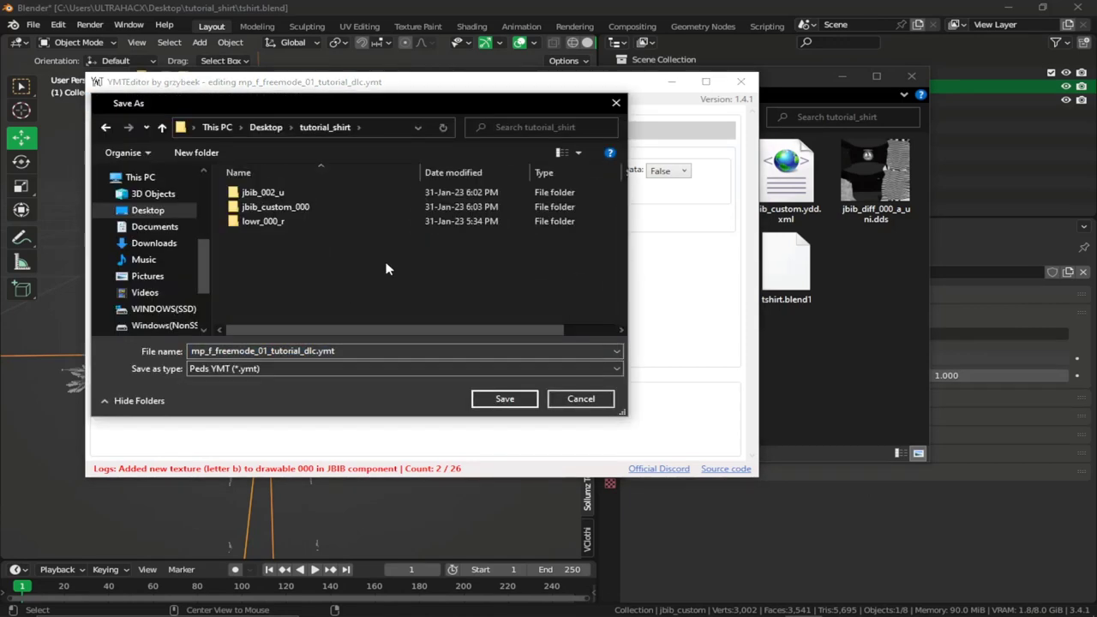
{"action": "left_click", "coordinate": [506, 398]}
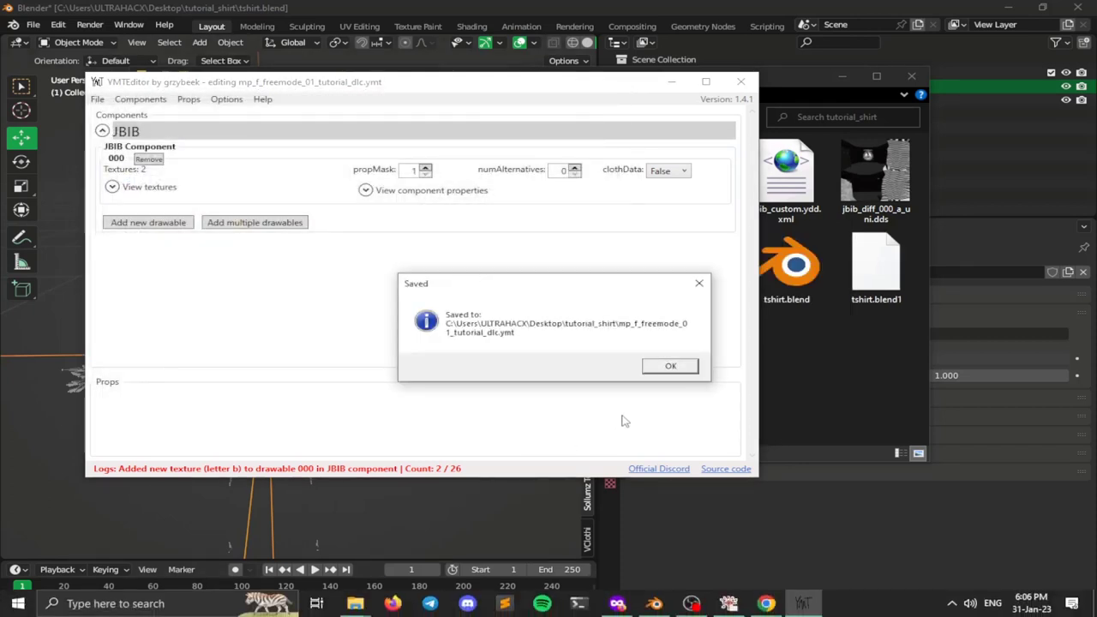
{"action": "left_click", "coordinate": [670, 366]}
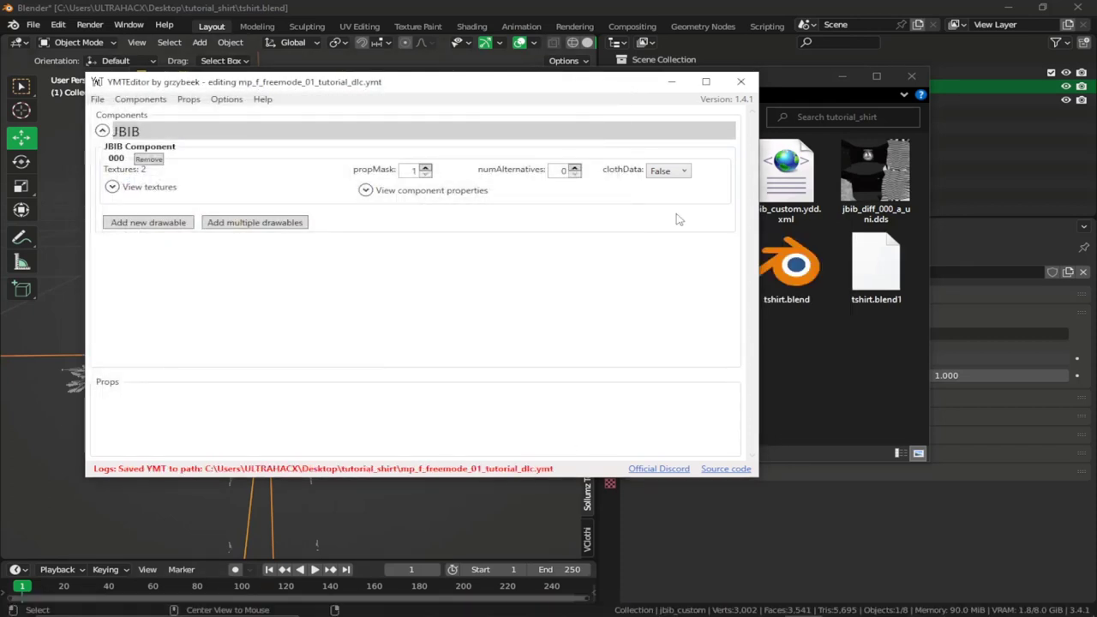
Step: Minimize YMTEditor and copy the base name of mp_f_freemode_01_tutorial_dlc.ymt in the tutorial_shirt folder
{"action": "left_click", "coordinate": [671, 81]}
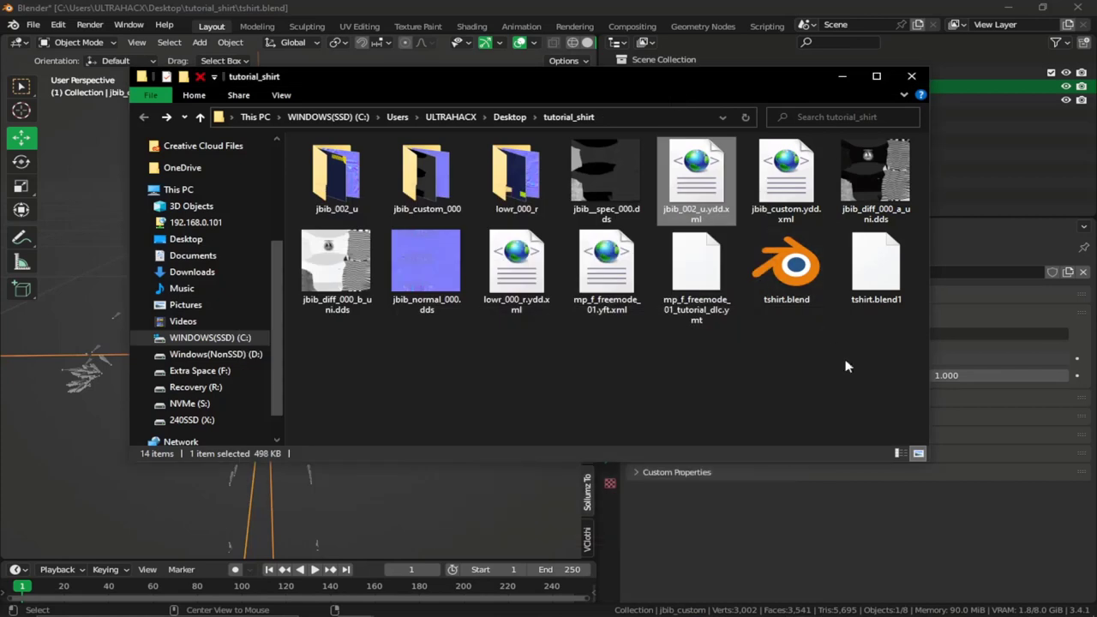
{"action": "left_click", "coordinate": [697, 323]}
{"action": "left_click", "coordinate": [699, 325]}
{"action": "key", "text": "ctrl+c"}
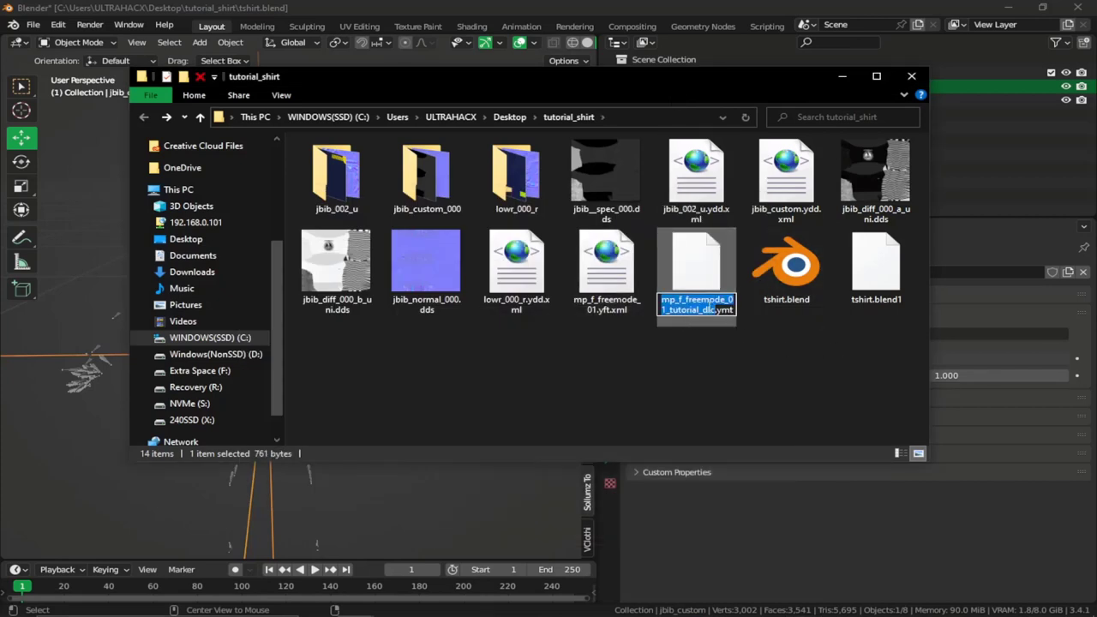
Step: Rename jbib_custom.ydd.xml as mp_f_freemode_01_tutorial_dlc^jbib_000_u.ydd.xml in the tutorial_shirt folder
{"action": "key", "text": "Return"}
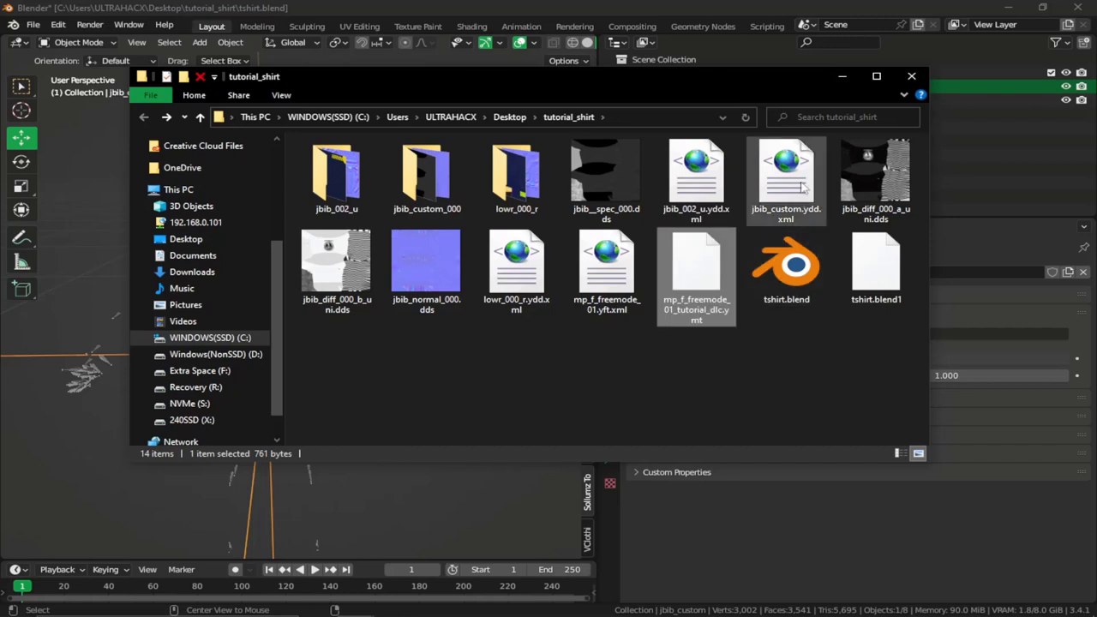
{"action": "left_click", "coordinate": [803, 199]}
{"action": "left_click", "coordinate": [789, 209]}
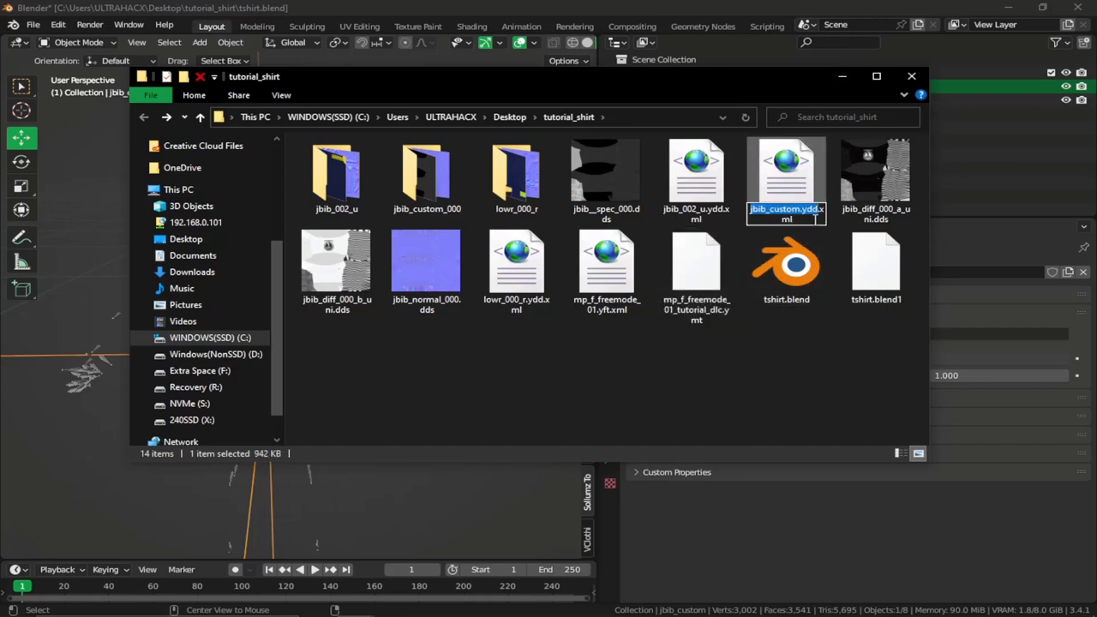
{"action": "key", "text": "Escape"}
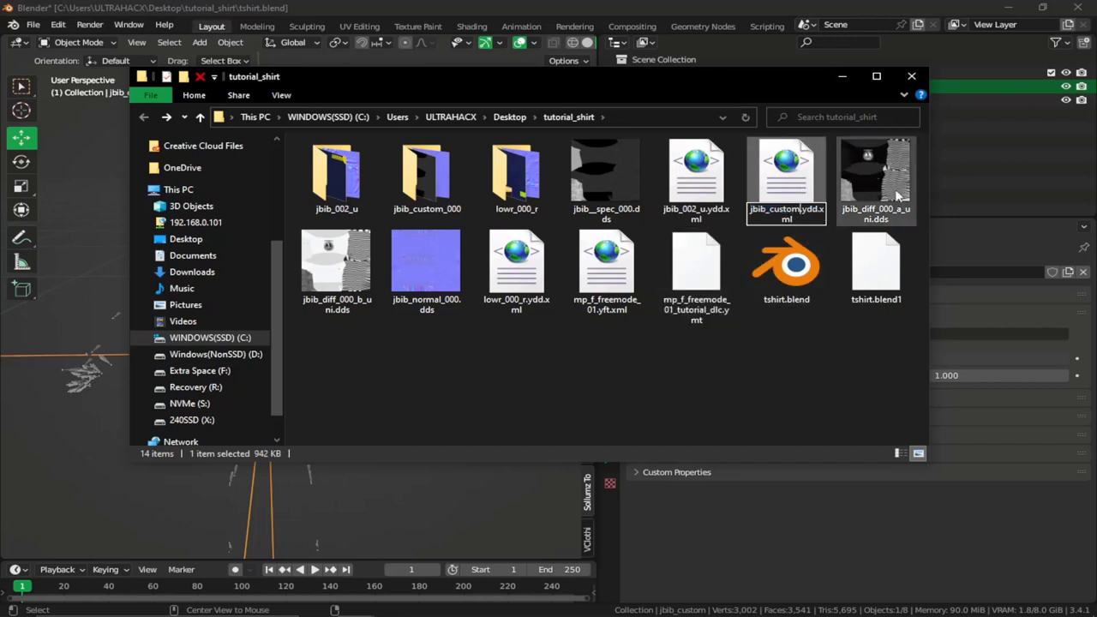
{"action": "key", "text": "shift+Home"}
{"action": "key", "text": "ctrl+v"}
{"action": "key", "text": "Return"}
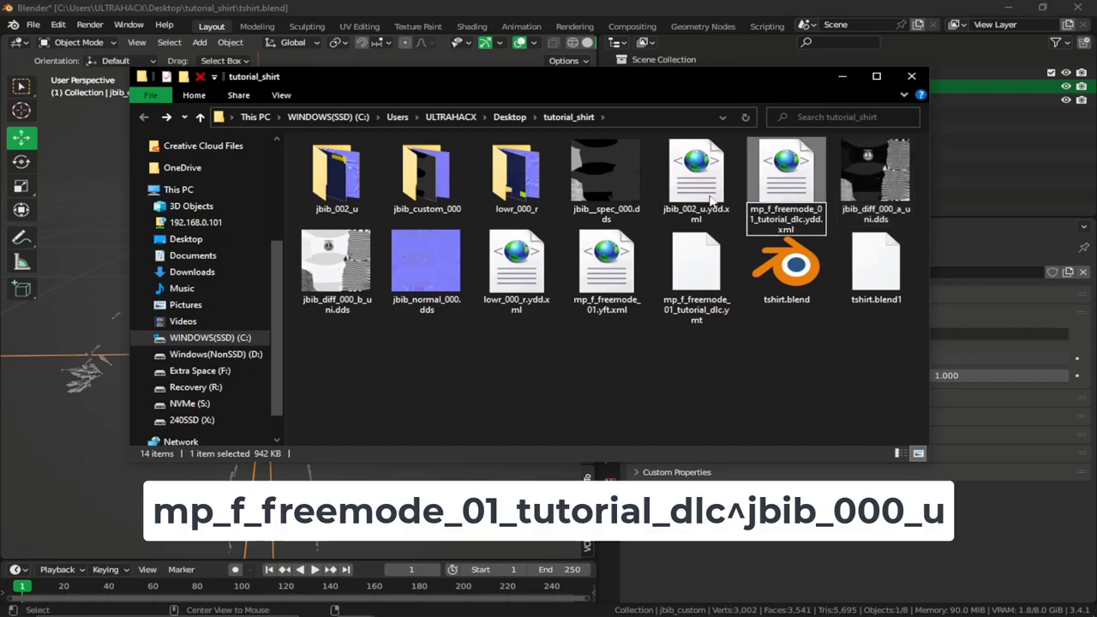
{"action": "type", "text": "^jbib"}
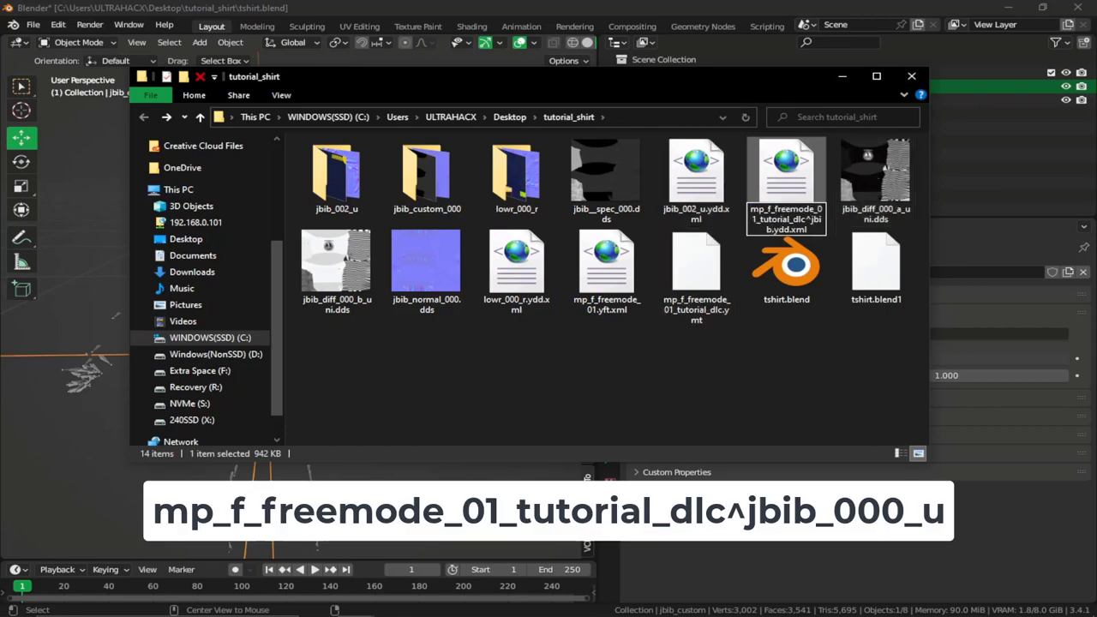
{"action": "type", "text": "_000_u"}
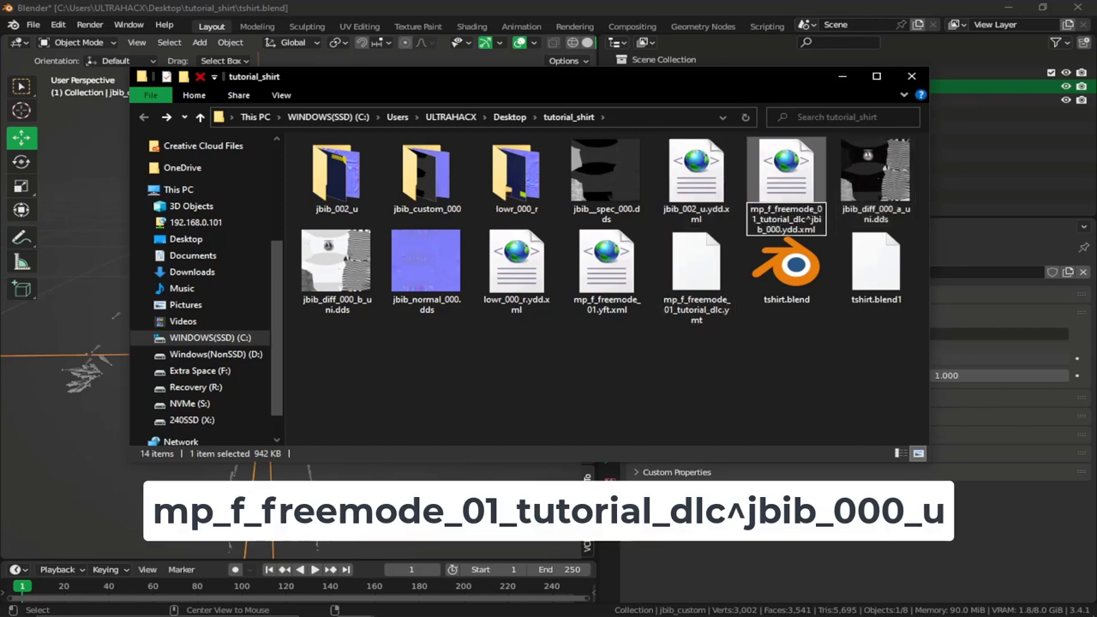
{"action": "key", "text": "Return"}
Step: Copy the renamed drawable's base name and rename the jbib_custom_000 folder as mp_f_freemode_01_tutorial_dlc^jbib_000_u
{"action": "left_click", "coordinate": [697, 314]}
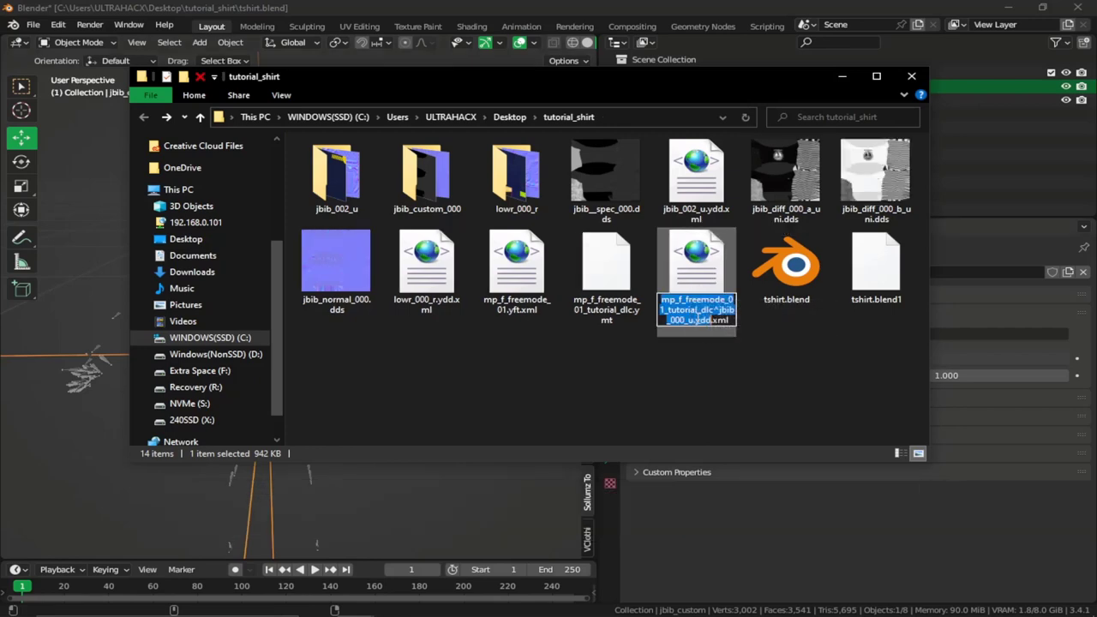
{"action": "left_click", "coordinate": [698, 319]}
{"action": "key", "text": "ctrl+a"}
{"action": "key", "text": "ctrl+c"}
{"action": "left_click", "coordinate": [699, 361]}
{"action": "left_click", "coordinate": [442, 204]}
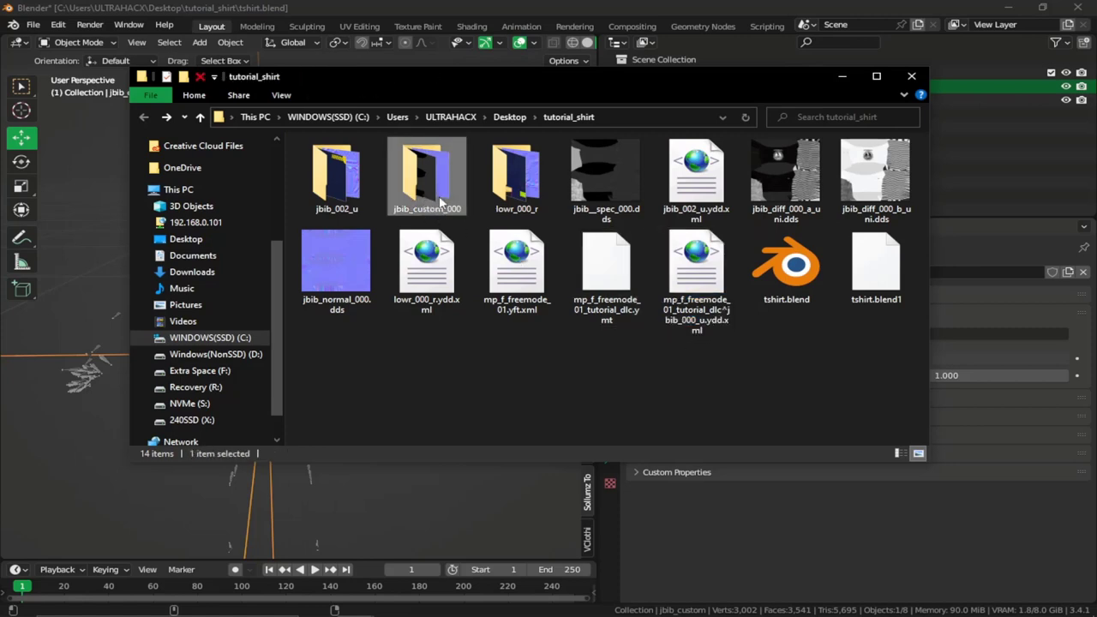
{"action": "left_click", "coordinate": [441, 206]}
{"action": "key", "text": "ctrl+v"}
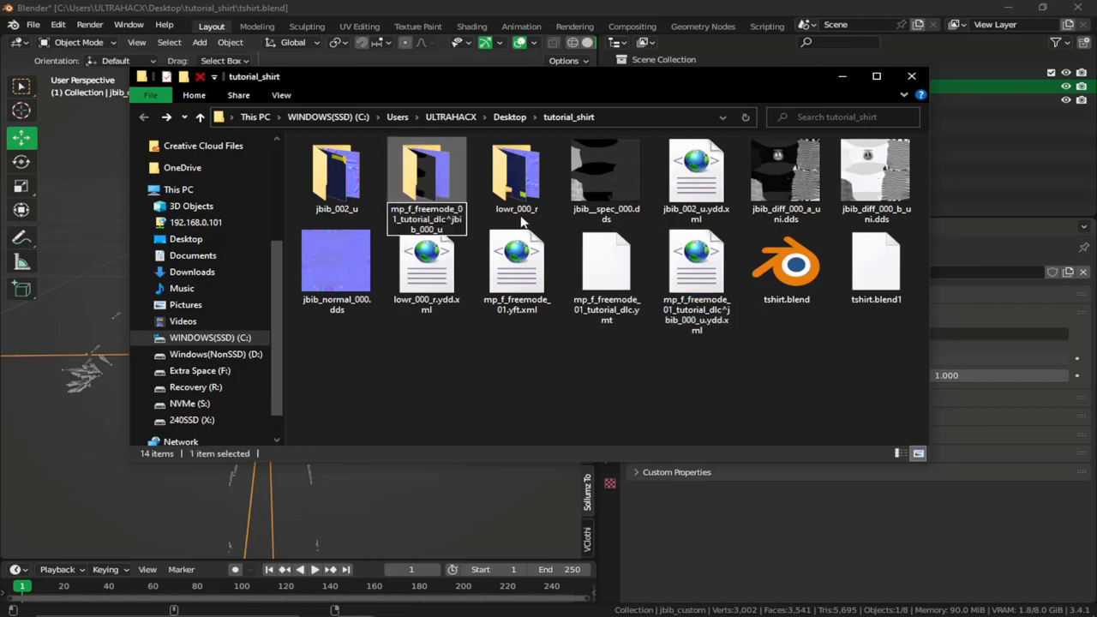
{"action": "key", "text": "Return"}
{"action": "left_click", "coordinate": [547, 377]}
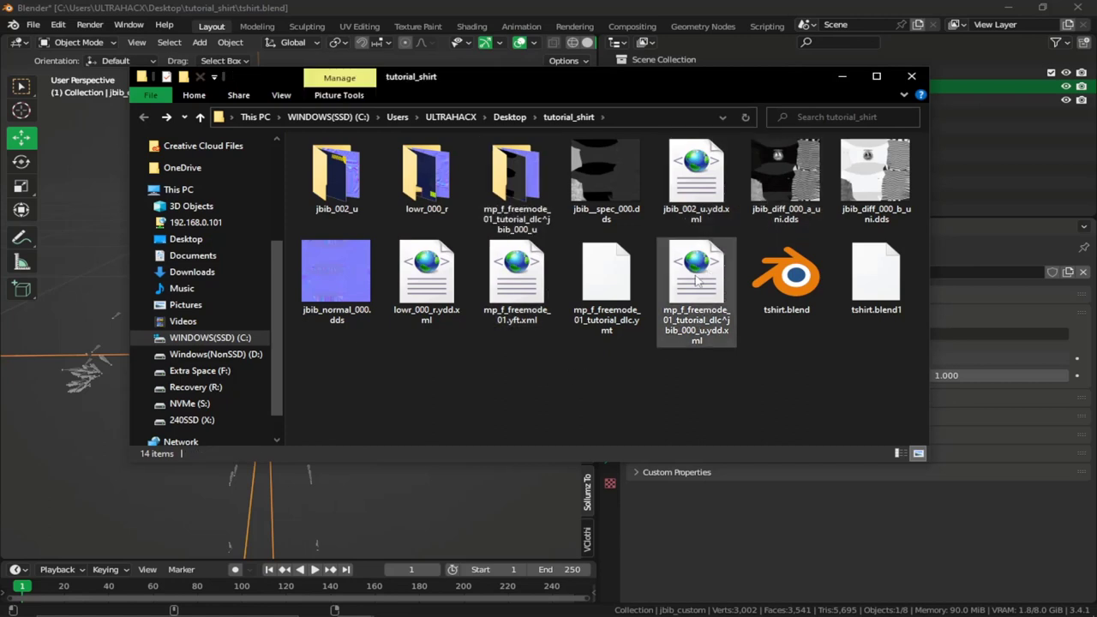
Step: Switch to CodeWalker's RPF Explorer, go back to mods\update\x64\dlcpacks and enable edit mode
{"action": "left_click", "coordinate": [704, 330]}
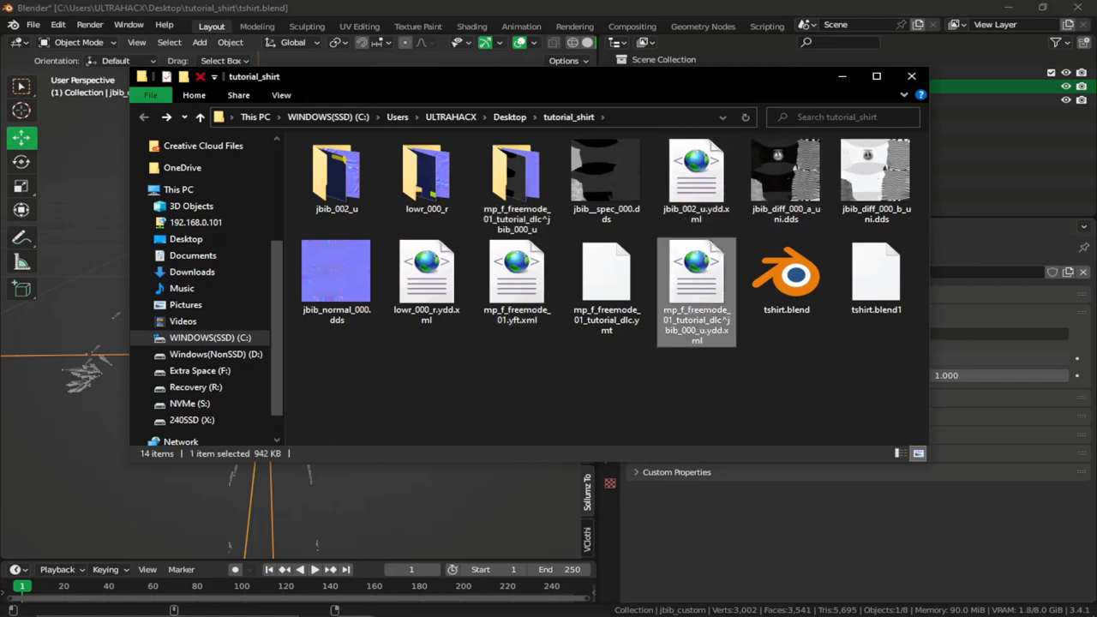
{"action": "left_click", "coordinate": [728, 613]}
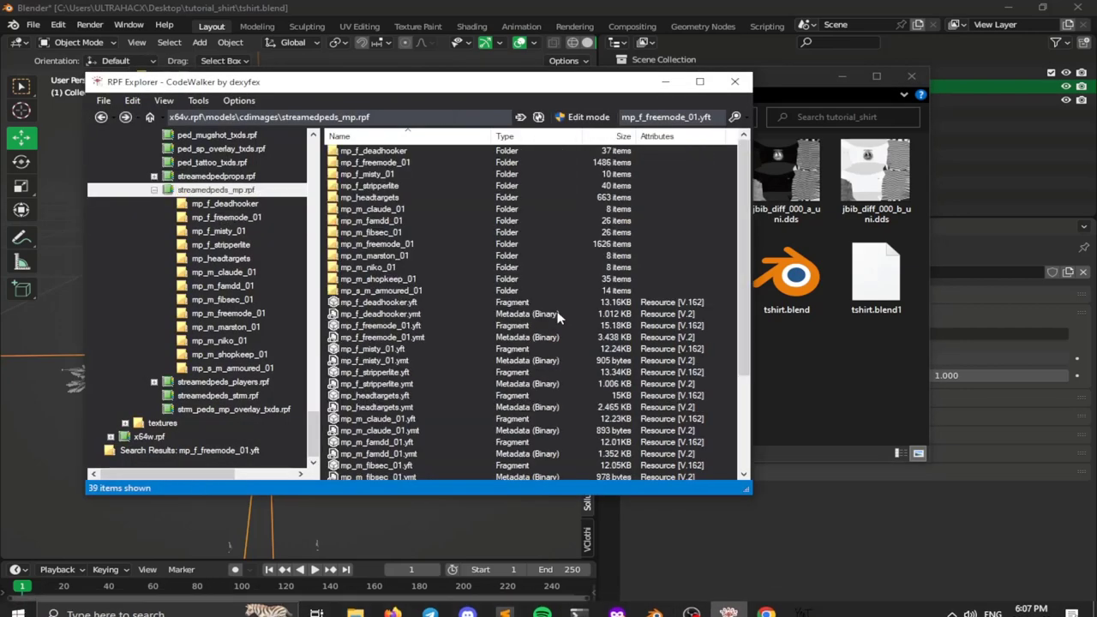
{"action": "key", "text": "BackSpace"}
{"action": "key", "text": "BackSpace"}
{"action": "key", "text": "BackSpace"}
{"action": "key", "text": "BackSpace"}
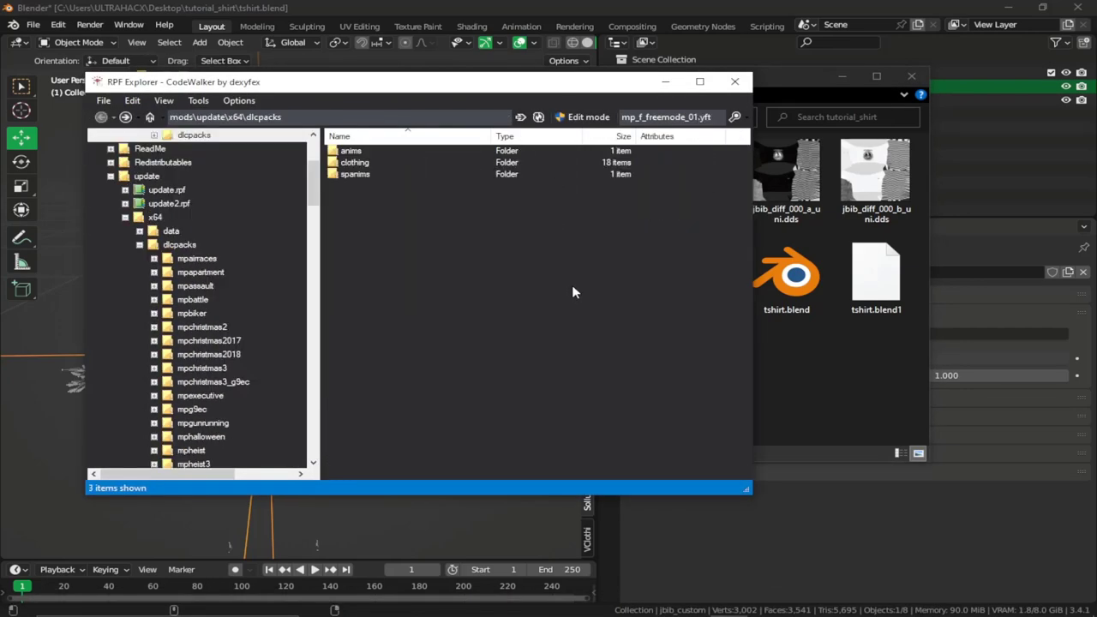
{"action": "left_click", "coordinate": [570, 117]}
{"action": "left_click", "coordinate": [591, 362]}
Step: Create a new folder named tutorial in dlcpacks and open it
{"action": "right_click", "coordinate": [402, 240]}
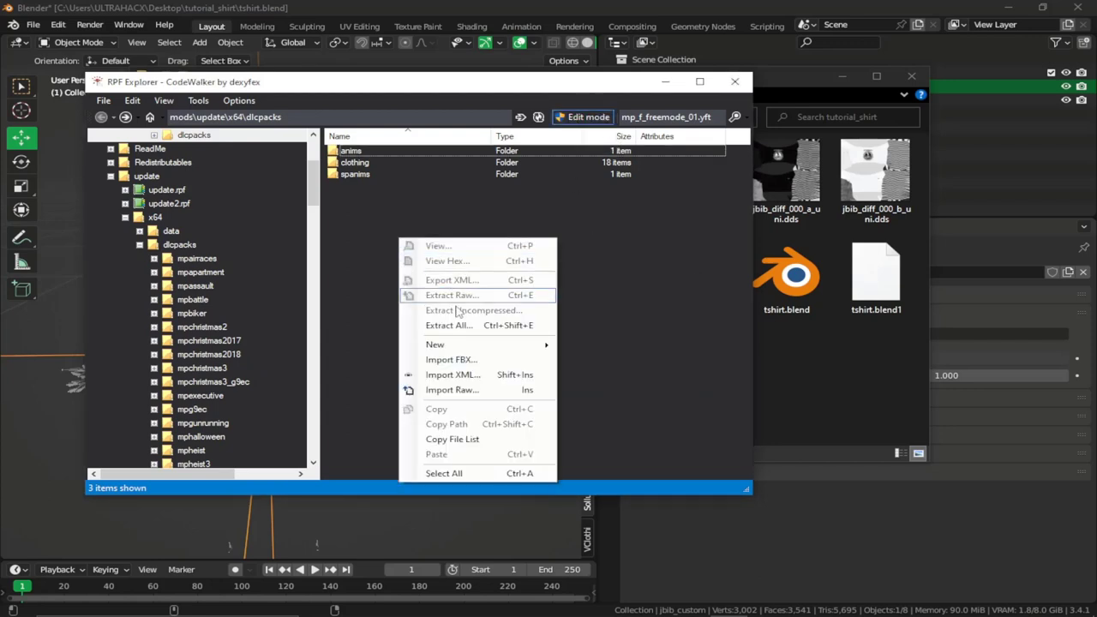
{"action": "mouse_move", "coordinate": [462, 344]}
{"action": "left_click", "coordinate": [593, 345]}
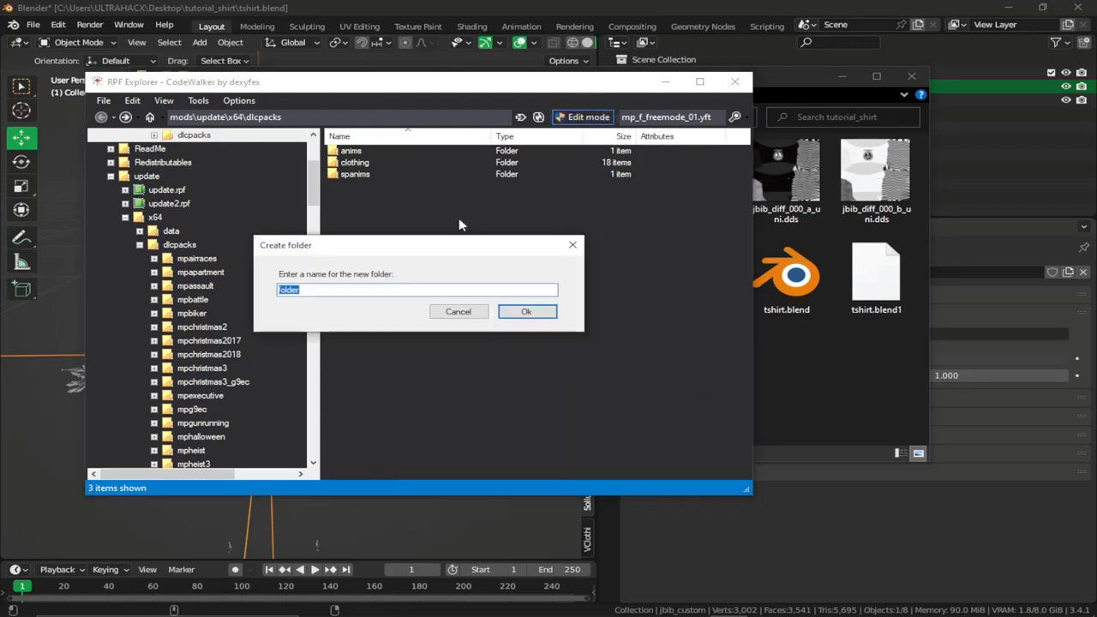
{"action": "type", "text": "tutorial"}
{"action": "key", "text": "Return"}
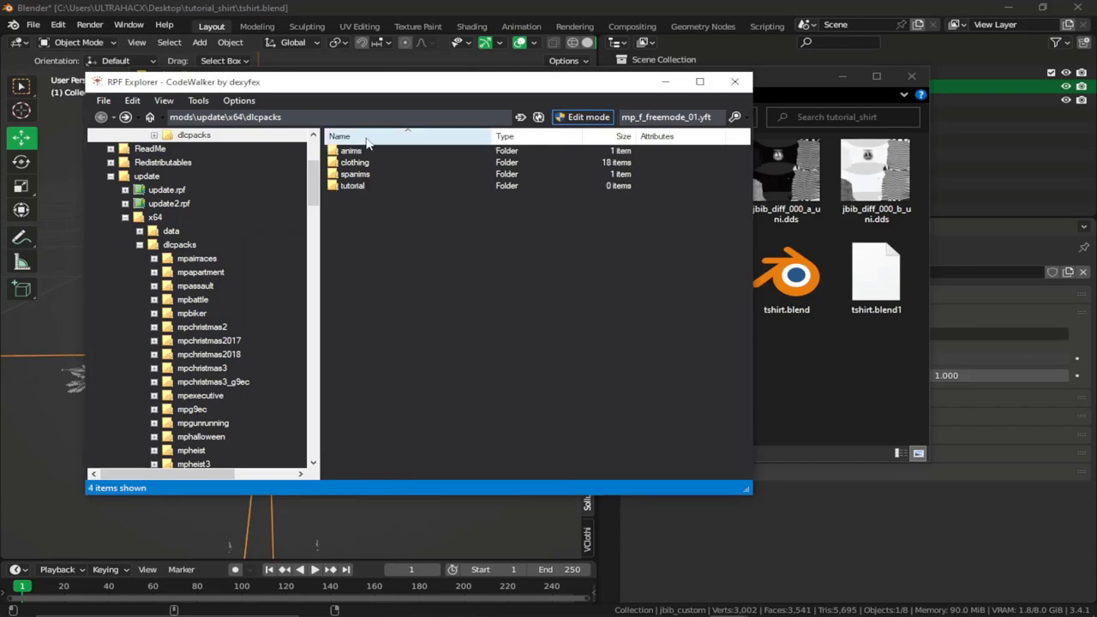
{"action": "double_click", "coordinate": [355, 186]}
Step: Import mp_f_freemode_01_tutorial_dlc^jbib_000_u.ydd.xml from tutorial_shirt into the tutorial folder and fit the name column to show the full file name
{"action": "left_click", "coordinate": [789, 334]}
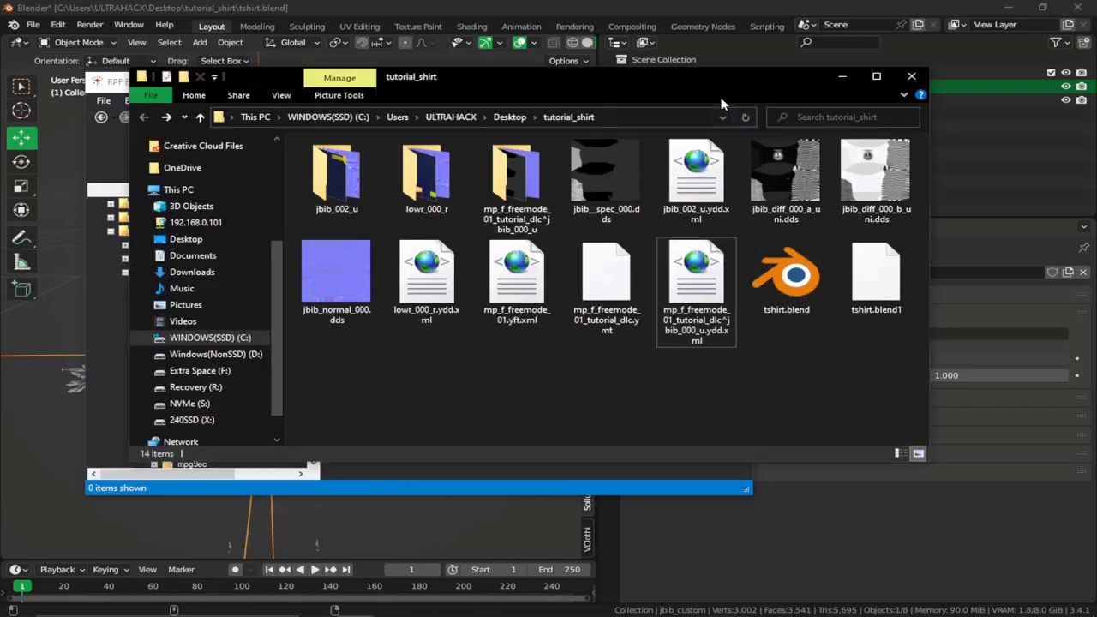
{"action": "left_click_drag", "start_coordinate": [690, 88], "coordinate": [978, 105]}
{"action": "left_click_drag", "start_coordinate": [986, 296], "coordinate": [367, 250]}
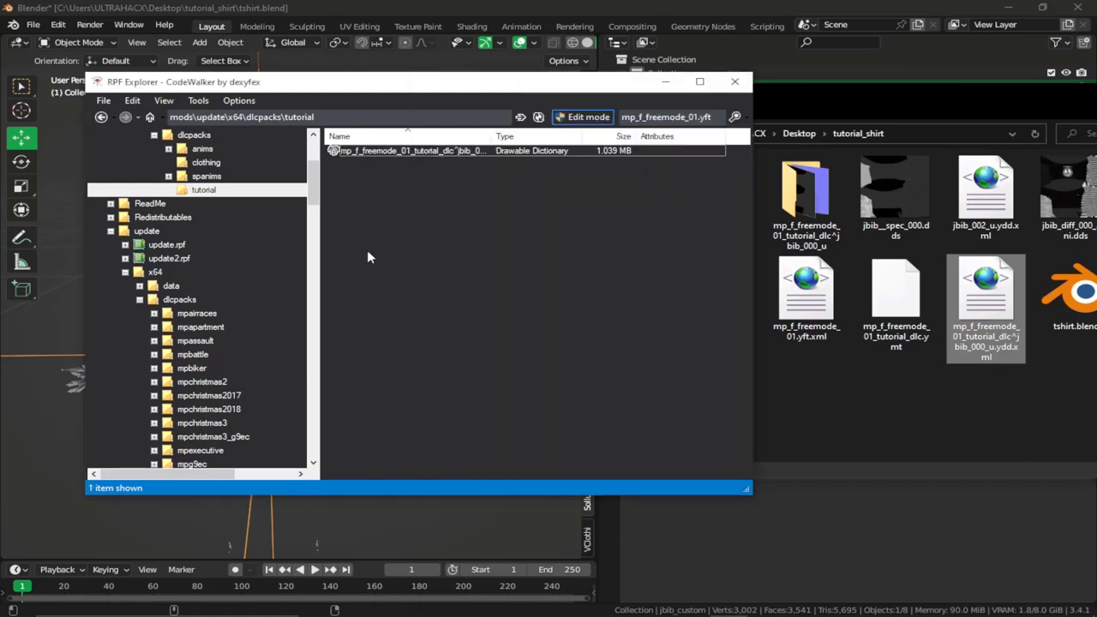
{"action": "double_click", "coordinate": [489, 136]}
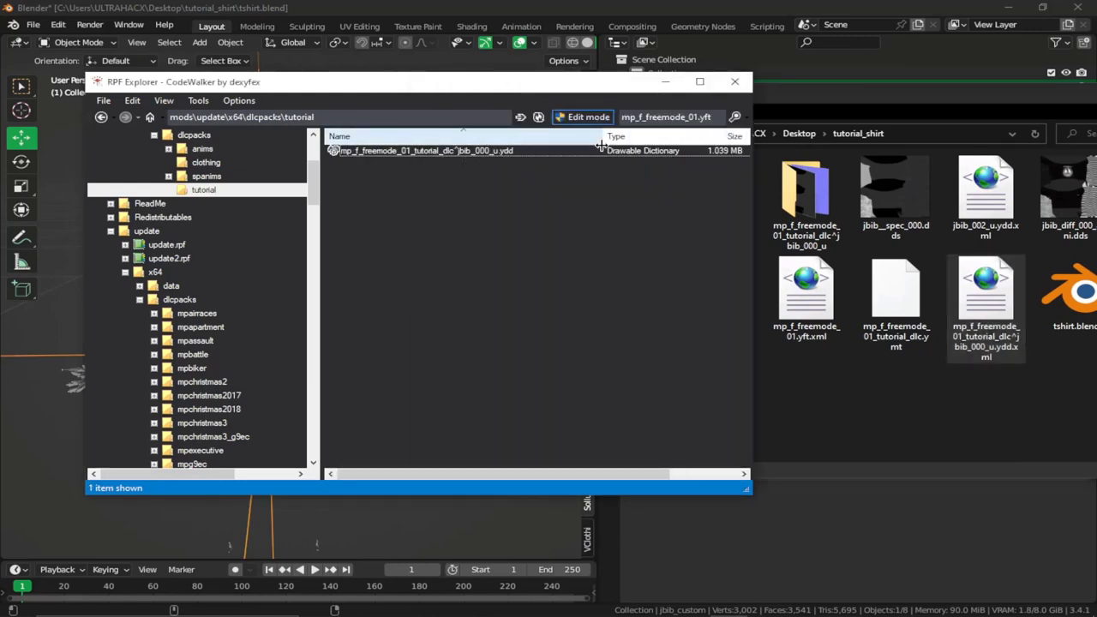
Step: Inspect the imported jbib_000_u drawable in the model viewer
{"action": "double_click", "coordinate": [480, 152]}
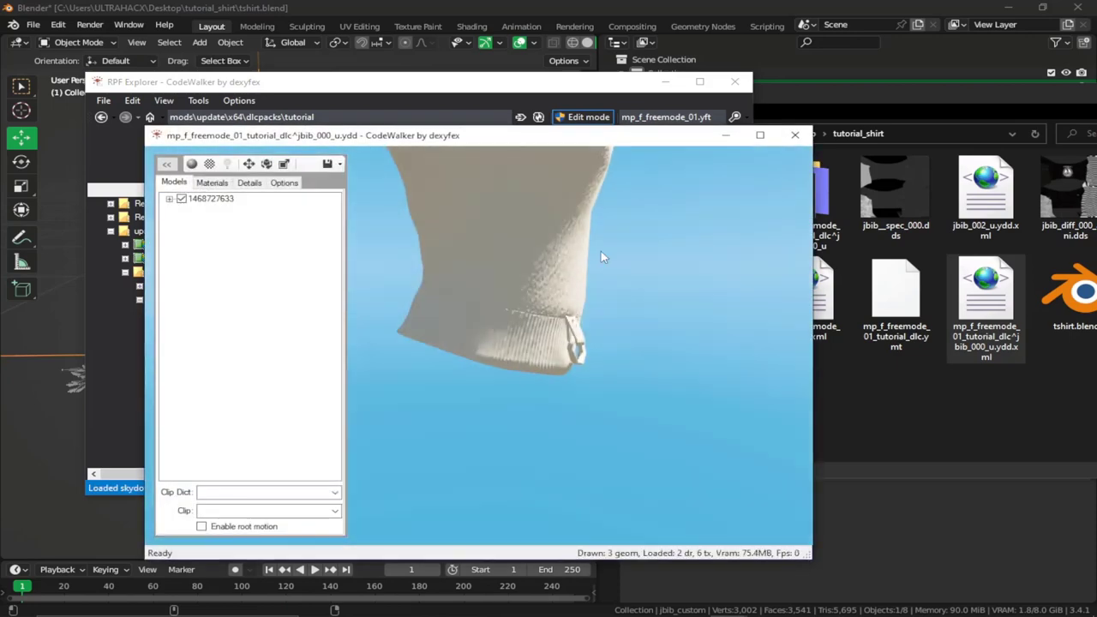
{"action": "left_click_drag", "start_coordinate": [577, 277], "coordinate": [553, 239]}
{"action": "scroll", "coordinate": [554, 239], "scroll_direction": "down", "scroll_amount": 3}
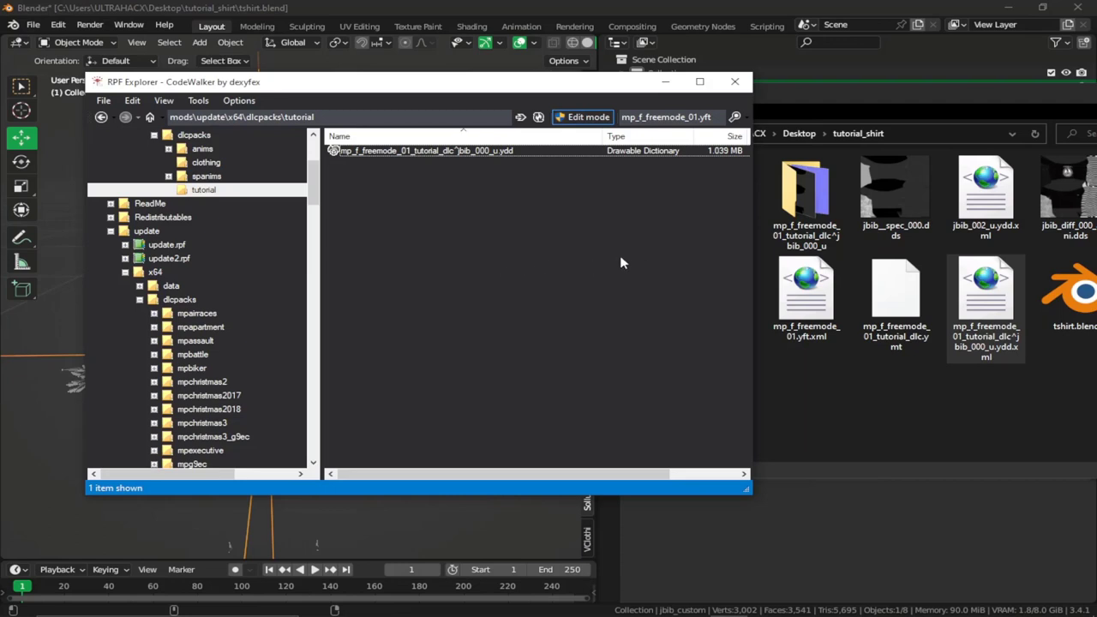
Step: Create a YTD file named mp_f_freemode_01_tutorial_dlc^jbib_diff_000_a_uni in the tutorial folder, taking the texture part from the first diffuse DDS file's name
{"action": "right_click", "coordinate": [499, 255]}
{"action": "mouse_move", "coordinate": [557, 363]}
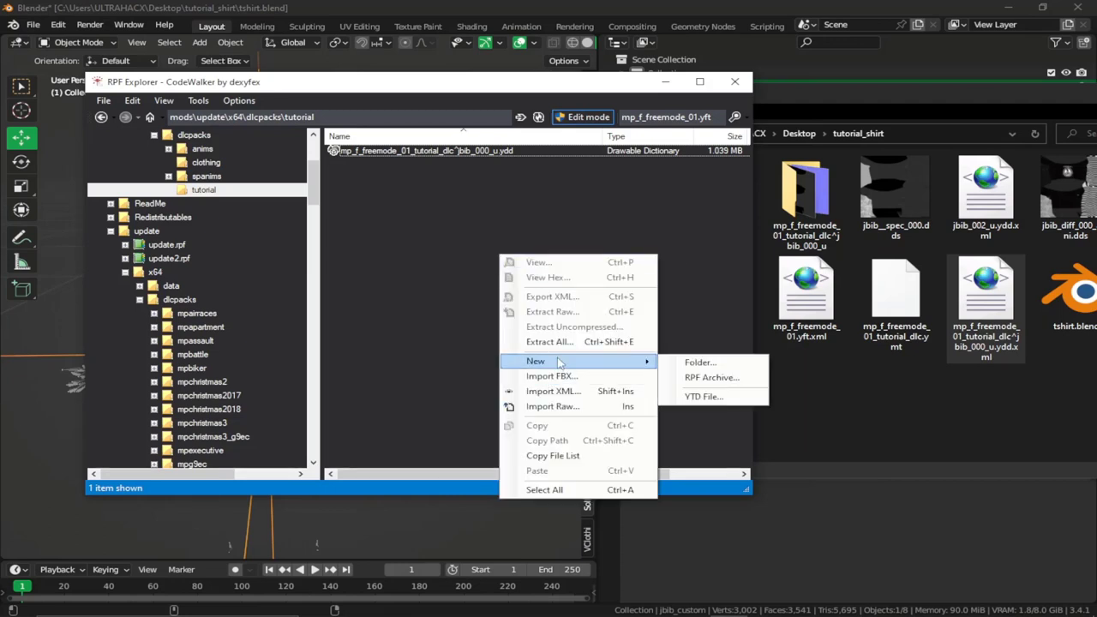
{"action": "left_click", "coordinate": [694, 398]}
{"action": "key", "text": "ctrl+v"}
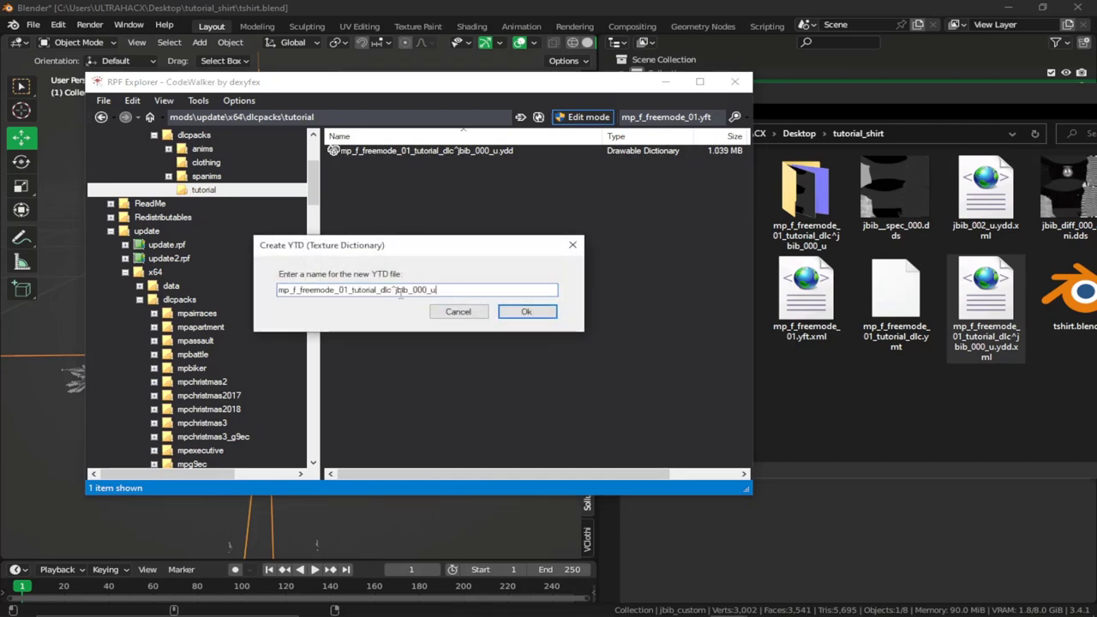
{"action": "left_click_drag", "start_coordinate": [848, 101], "coordinate": [792, 89]}
{"action": "left_click", "coordinate": [1017, 202]}
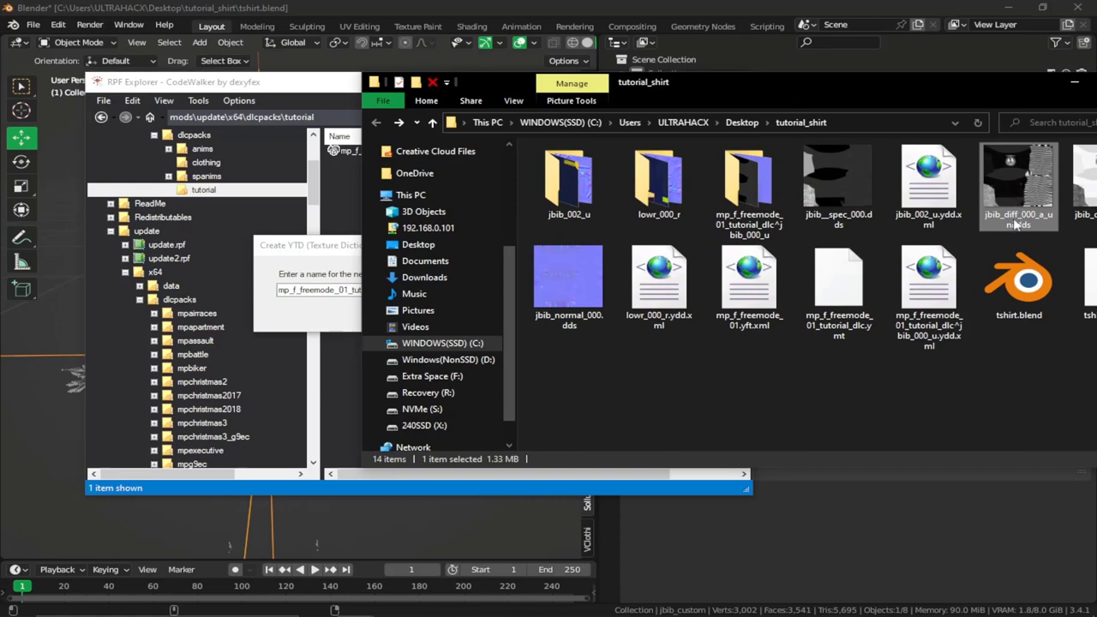
{"action": "left_click_drag", "start_coordinate": [942, 93], "coordinate": [739, 102]}
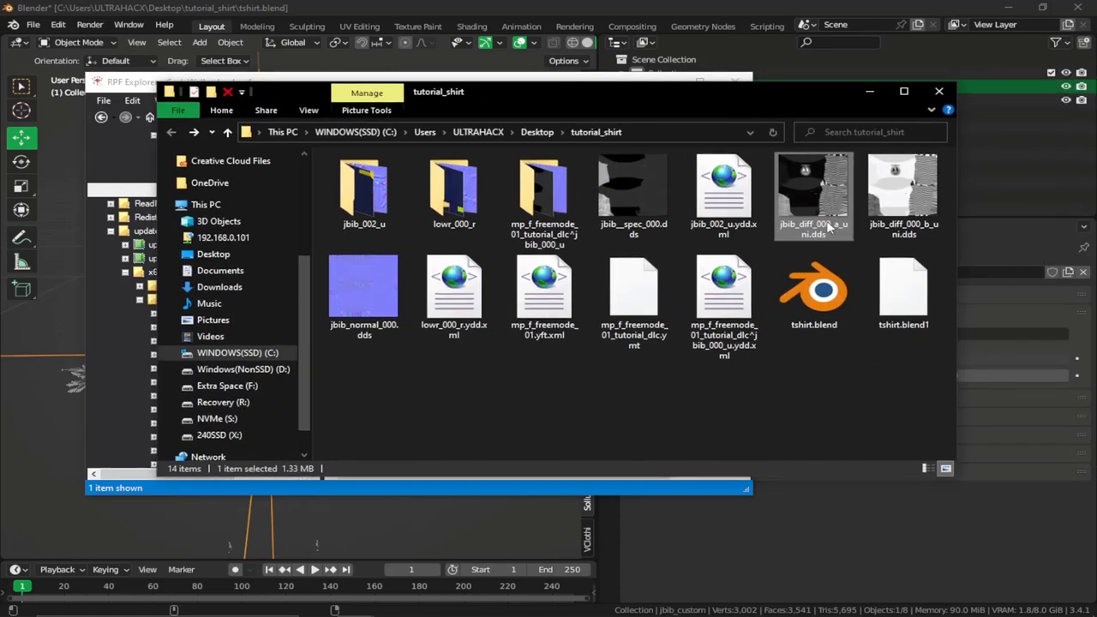
{"action": "left_click", "coordinate": [828, 226]}
{"action": "key", "text": "ctrl+c"}
{"action": "left_click_drag", "start_coordinate": [830, 229], "coordinate": [611, 272]}
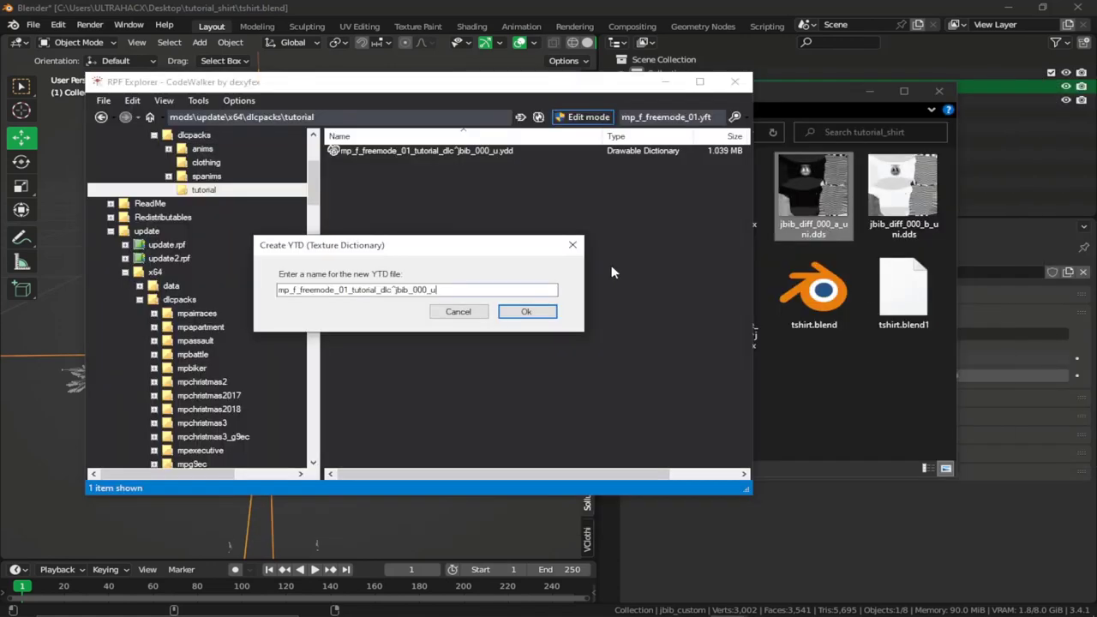
{"action": "left_click_drag", "start_coordinate": [409, 289], "coordinate": [464, 293]}
{"action": "key", "text": "ctrl+v"}
{"action": "left_click_drag", "start_coordinate": [398, 292], "coordinate": [461, 294]}
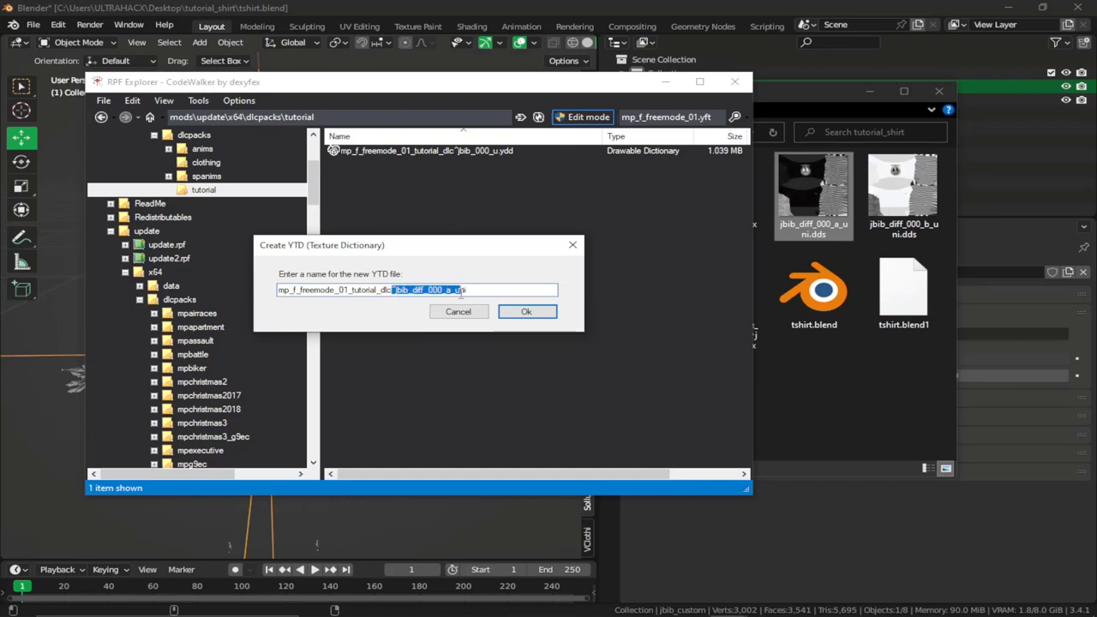
{"action": "left_click", "coordinate": [520, 310]}
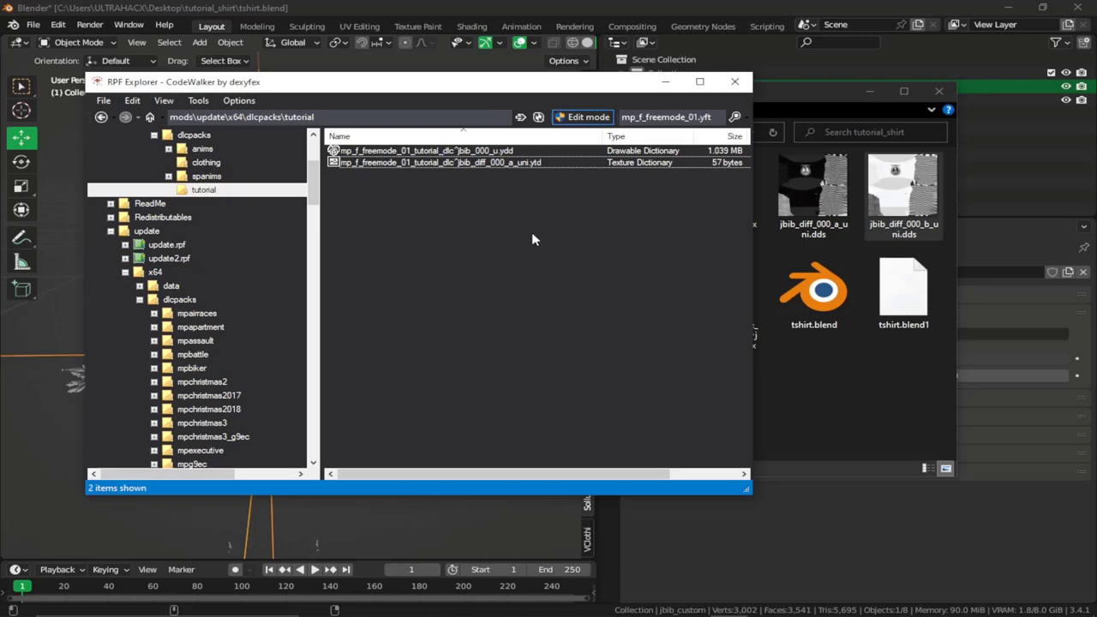
Step: Create a second YTD file named mp_f_freemode_01_tutorial_dlc^jbib_diff_000_b_uni.ytd for the second diffuse texture
{"action": "left_click", "coordinate": [896, 234]}
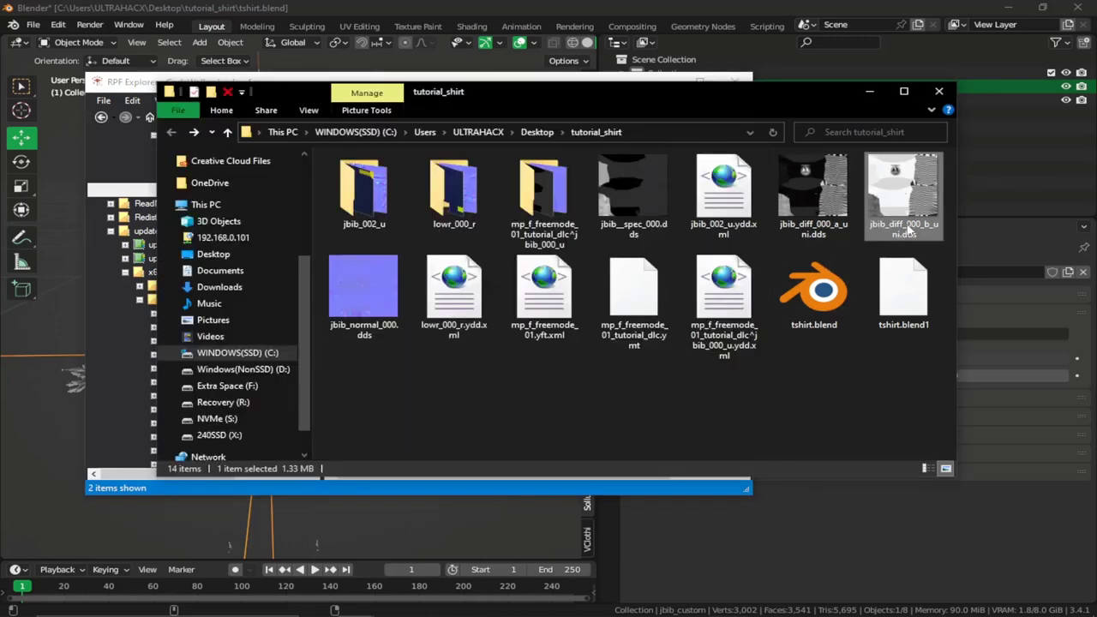
{"action": "key", "text": "alt+Tab"}
{"action": "left_click", "coordinate": [437, 163]}
{"action": "right_click", "coordinate": [426, 166]}
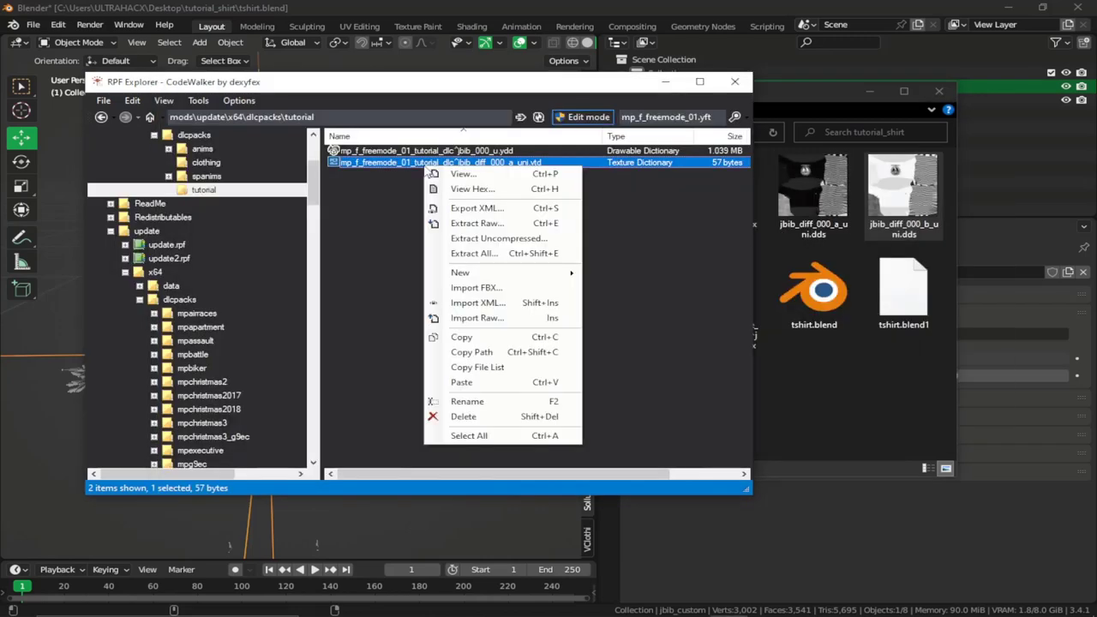
{"action": "left_click", "coordinate": [475, 341]}
{"action": "right_click", "coordinate": [456, 249]}
{"action": "mouse_move", "coordinate": [498, 360]}
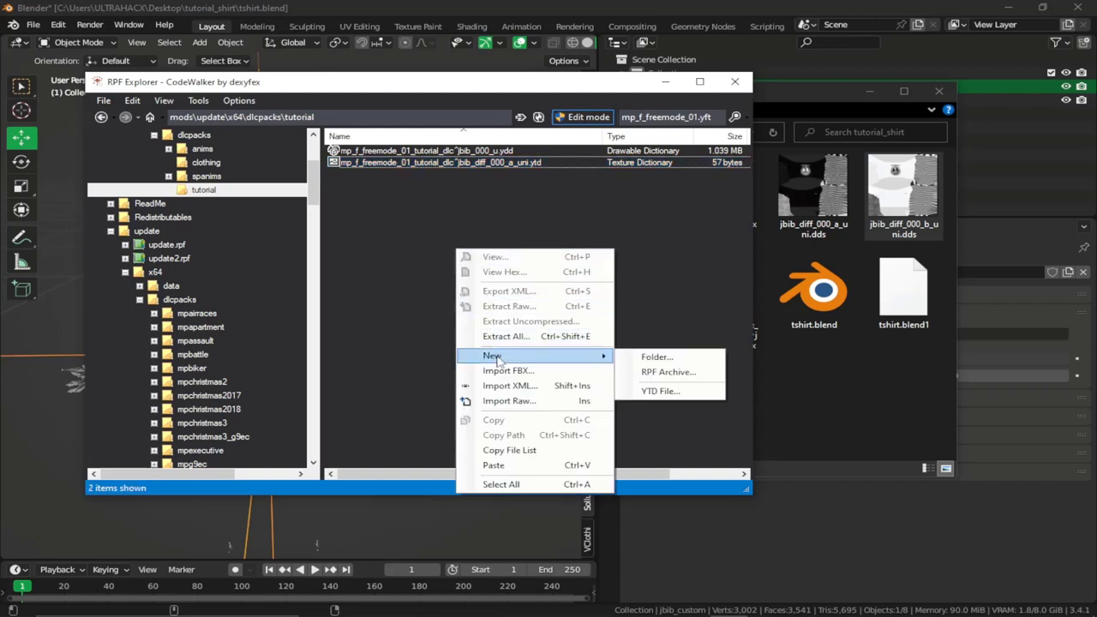
{"action": "left_click", "coordinate": [660, 390]}
{"action": "key", "text": "ctrl+v"}
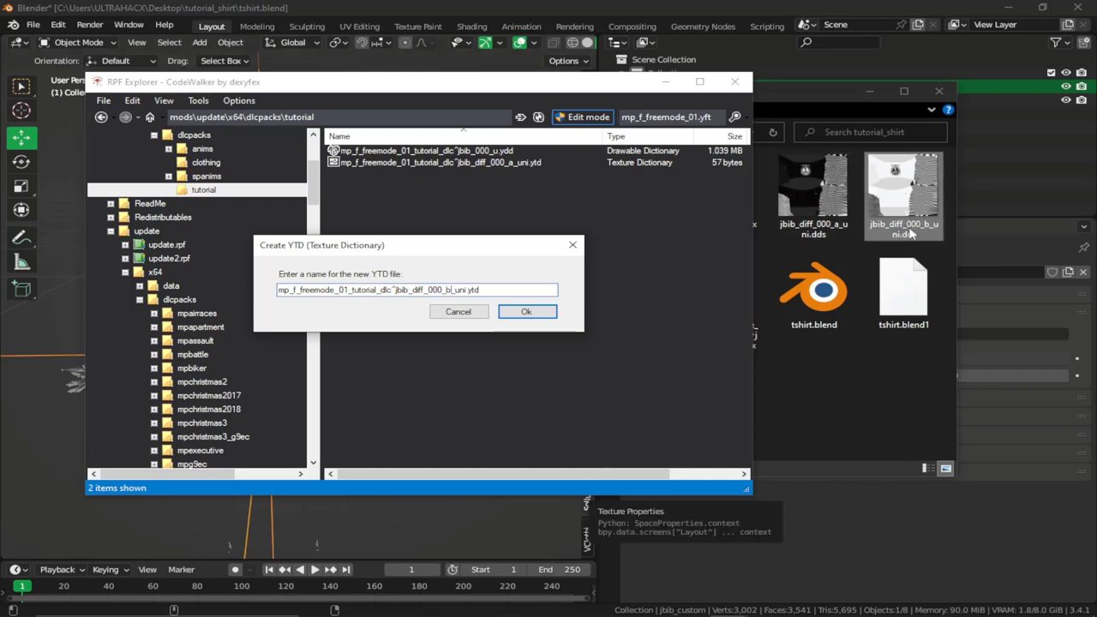
{"action": "left_click", "coordinate": [527, 314]}
Step: Add jbib_diff_000_a_uni.dds to the jbib_diff_000_a_uni texture dictionary, save it and close its window
{"action": "double_click", "coordinate": [516, 163]}
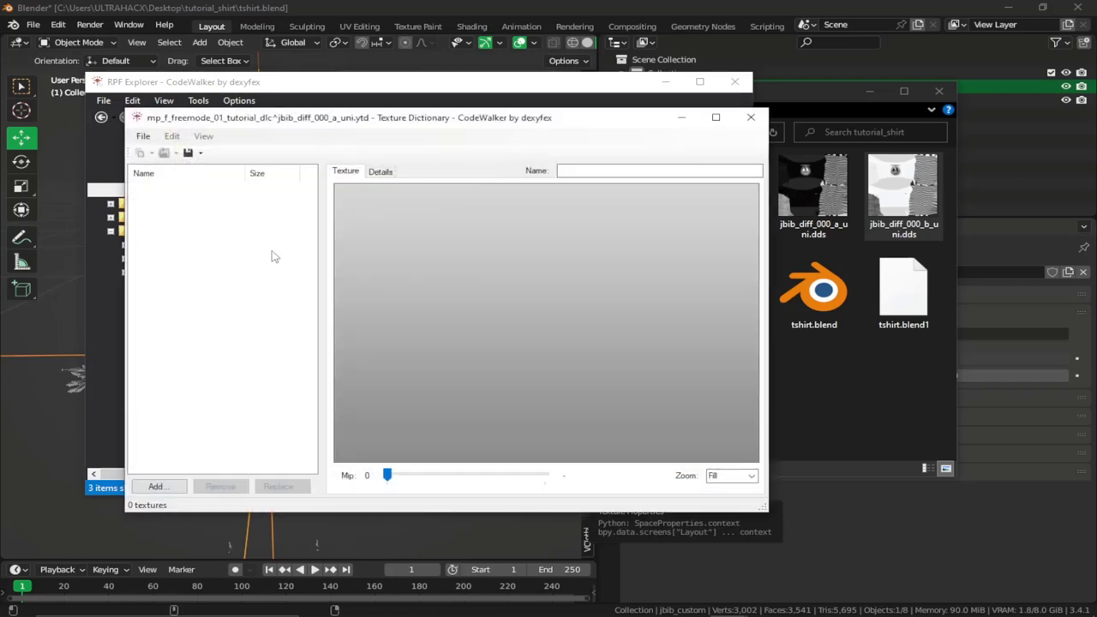
{"action": "left_click", "coordinate": [157, 487]}
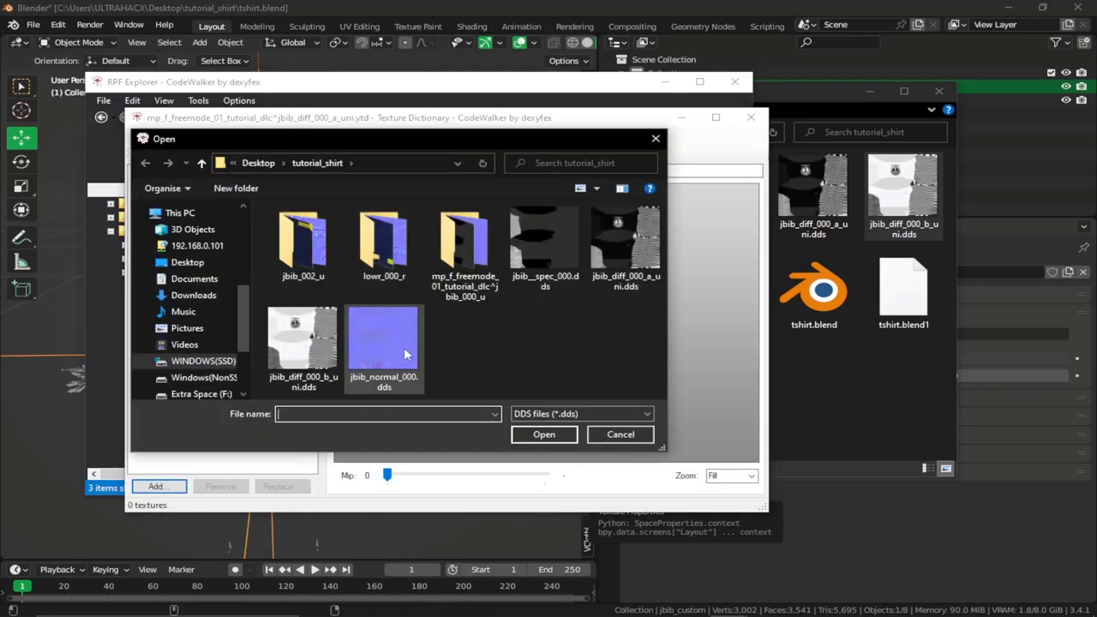
{"action": "left_click", "coordinate": [605, 277]}
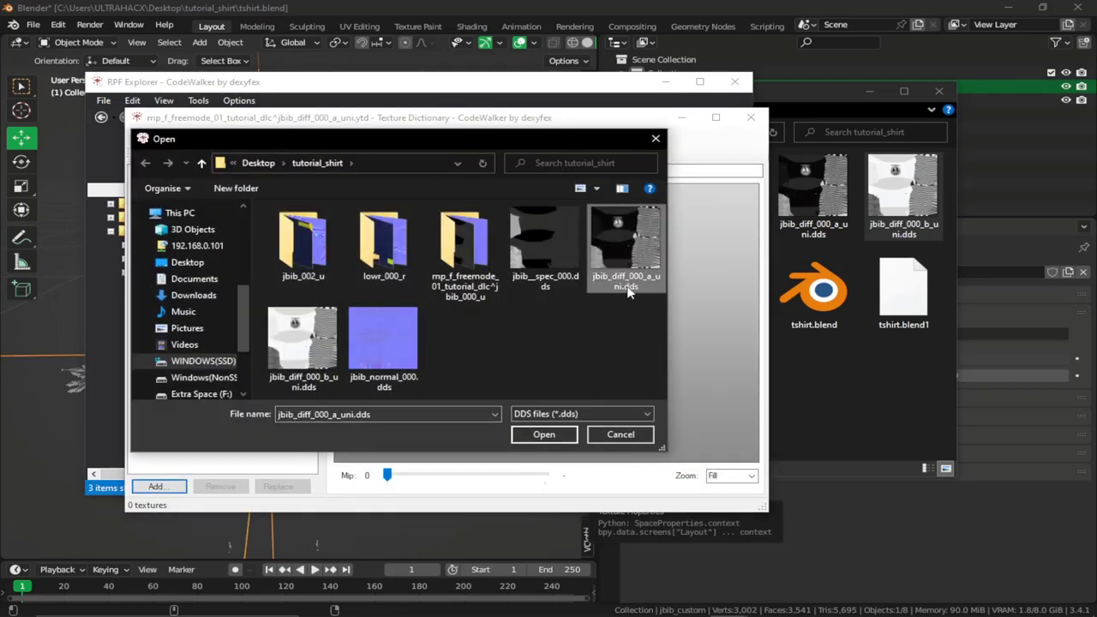
{"action": "left_click", "coordinate": [535, 436]}
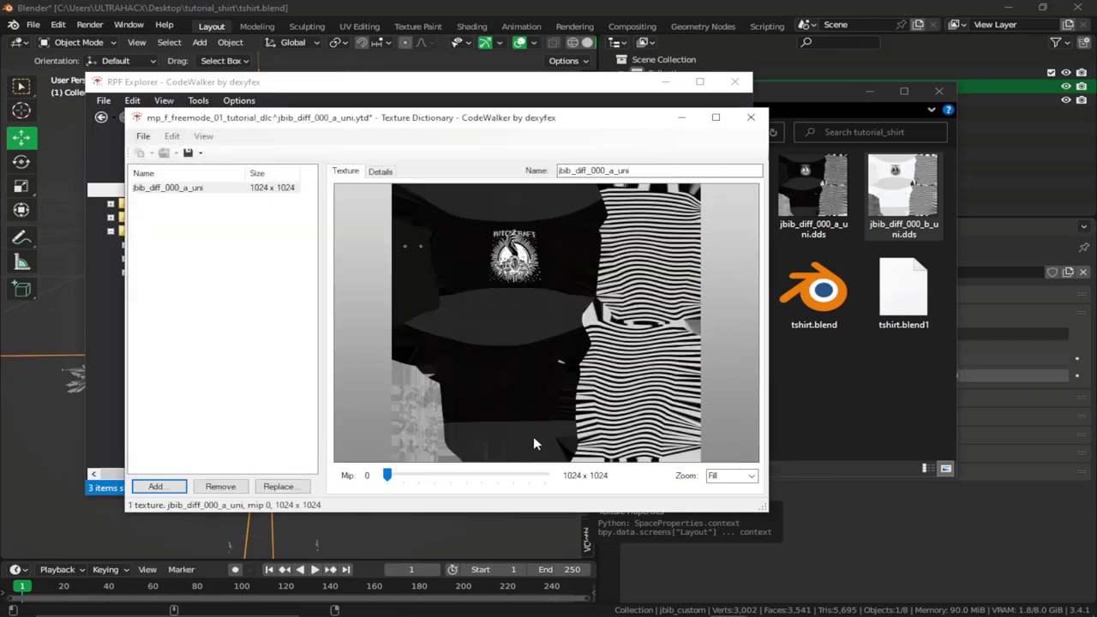
{"action": "left_click", "coordinate": [190, 156]}
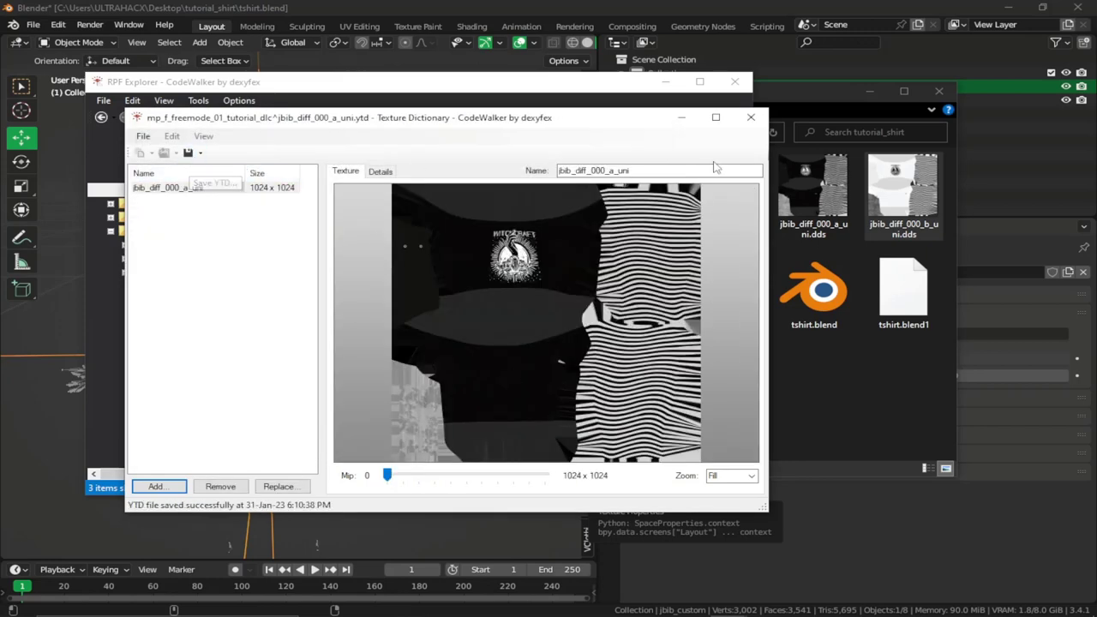
{"action": "left_click", "coordinate": [751, 118]}
Step: Add jbib_diff_000_b_uni.dds to the jbib_diff_000_b_uni texture dictionary, save it and close its window
{"action": "double_click", "coordinate": [428, 174]}
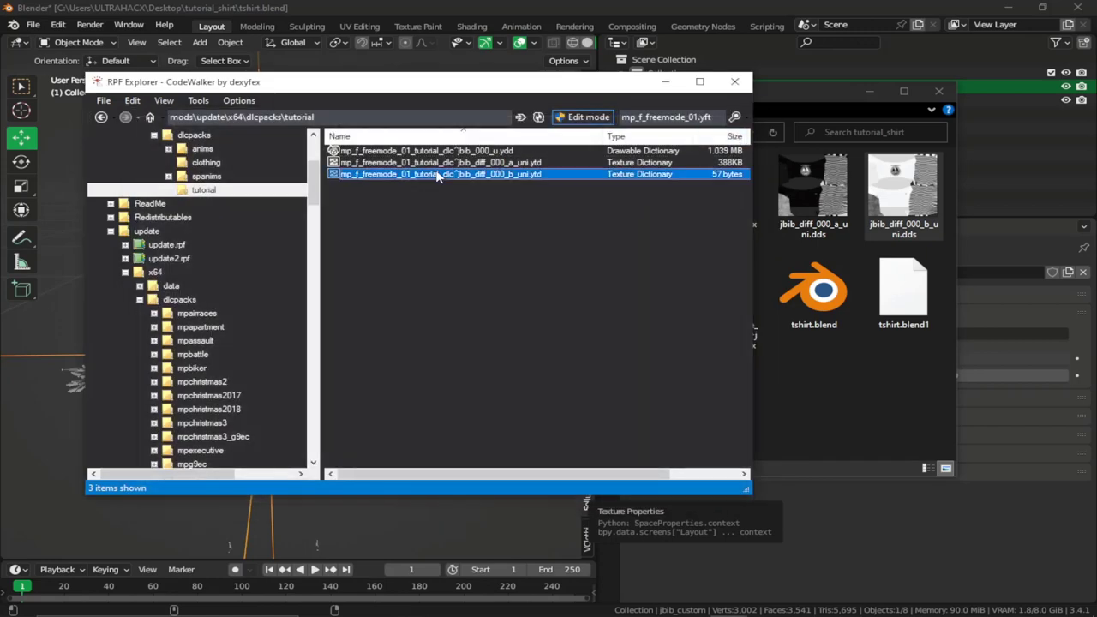
{"action": "left_click", "coordinate": [174, 504]}
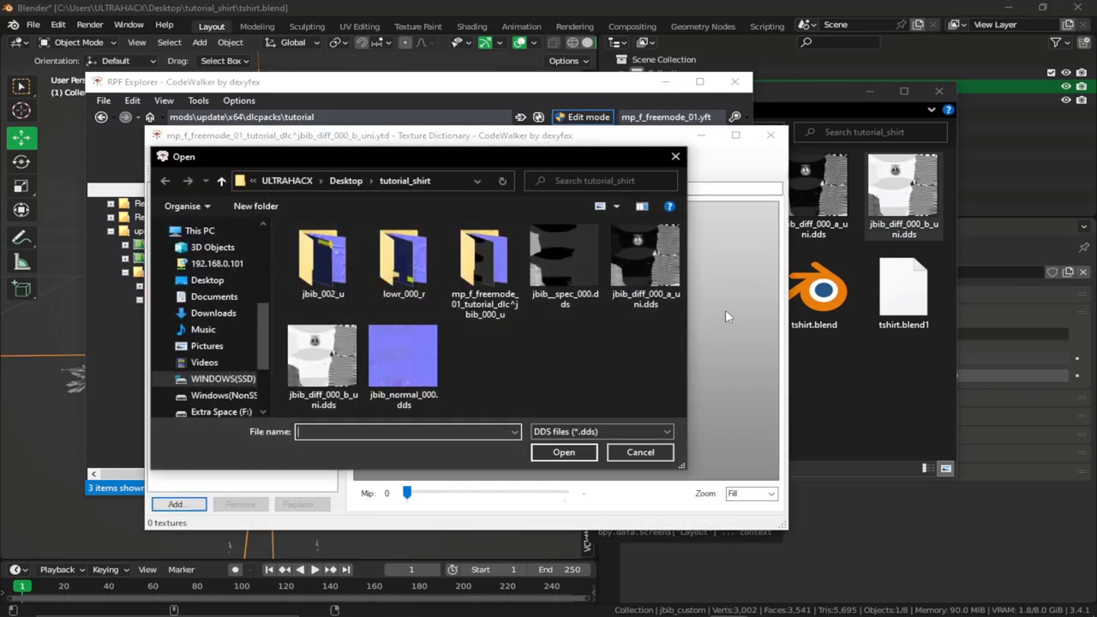
{"action": "left_click", "coordinate": [337, 379]}
{"action": "left_click", "coordinate": [560, 452]}
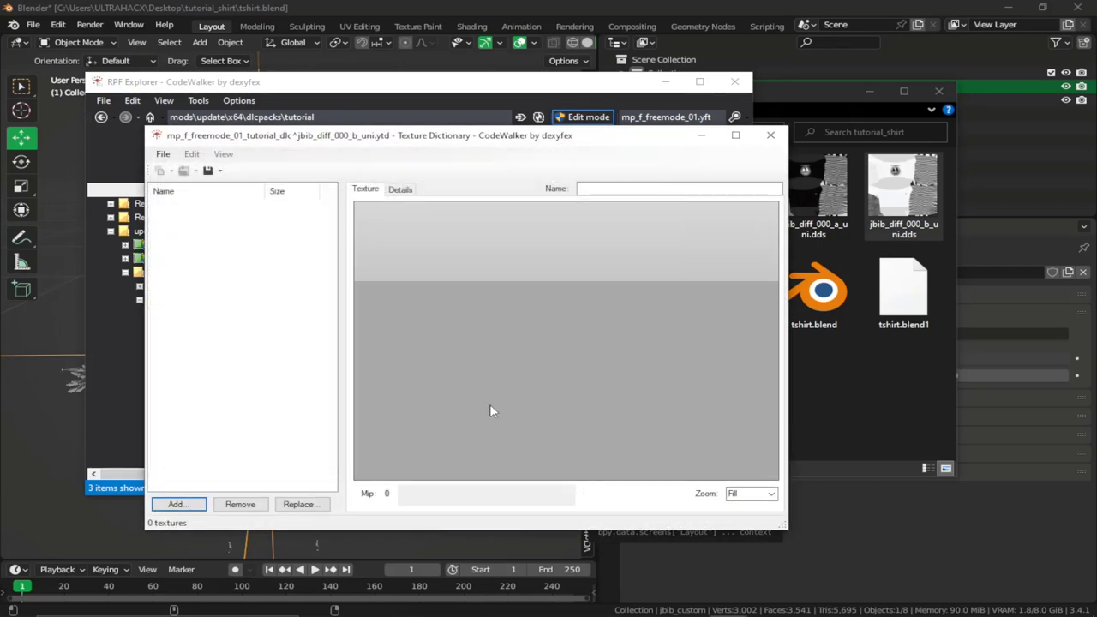
{"action": "left_click", "coordinate": [208, 171]}
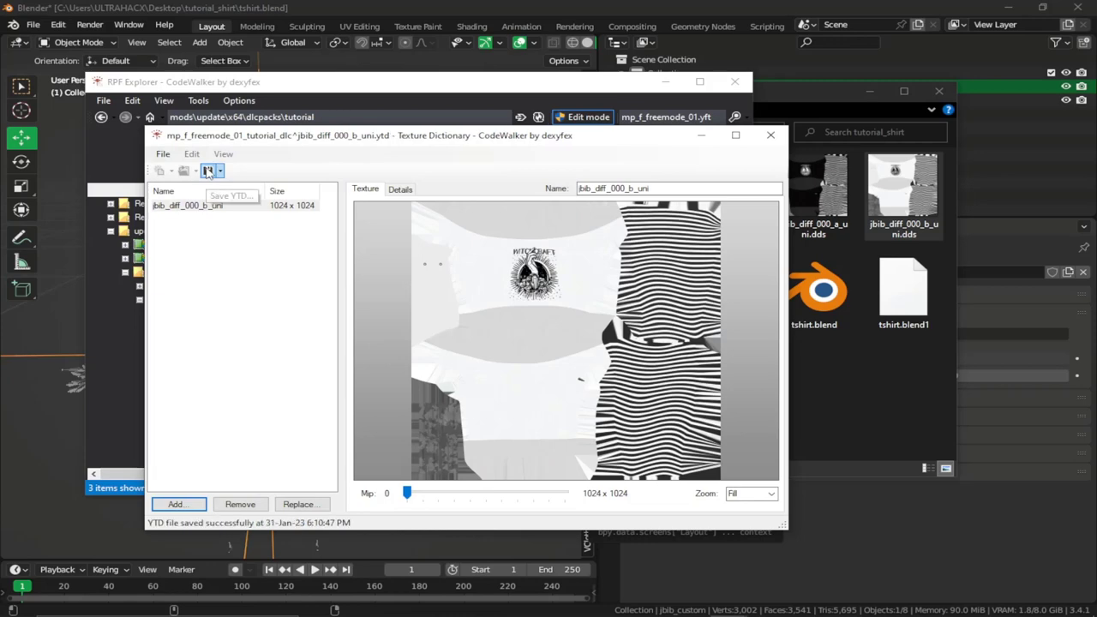
{"action": "left_click", "coordinate": [770, 136]}
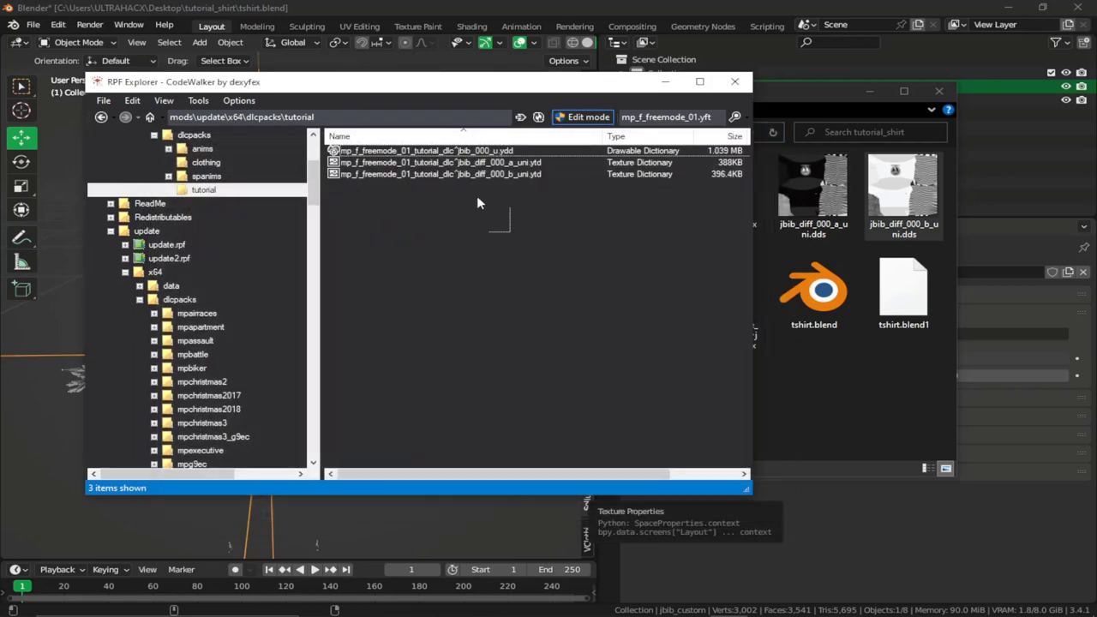
Step: Select the YDD and both YTD files in the tutorial folder and switch to File Explorer's tutorial-clothing resource folder
{"action": "left_click_drag", "start_coordinate": [478, 203], "coordinate": [434, 167]}
{"action": "left_click", "coordinate": [355, 604]}
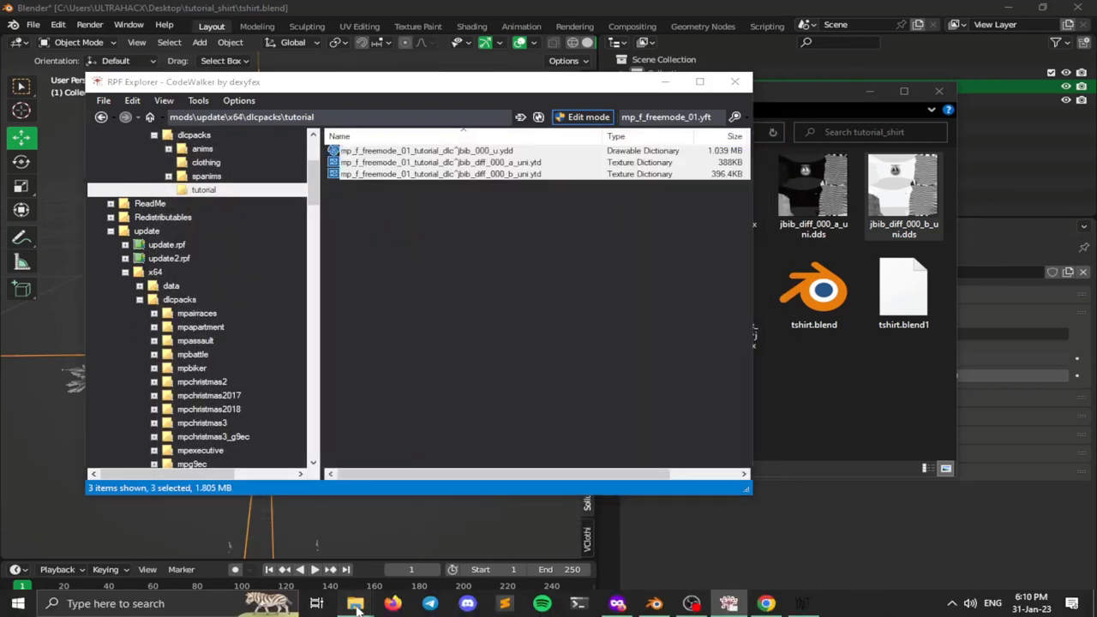
{"action": "left_click", "coordinate": [583, 533]}
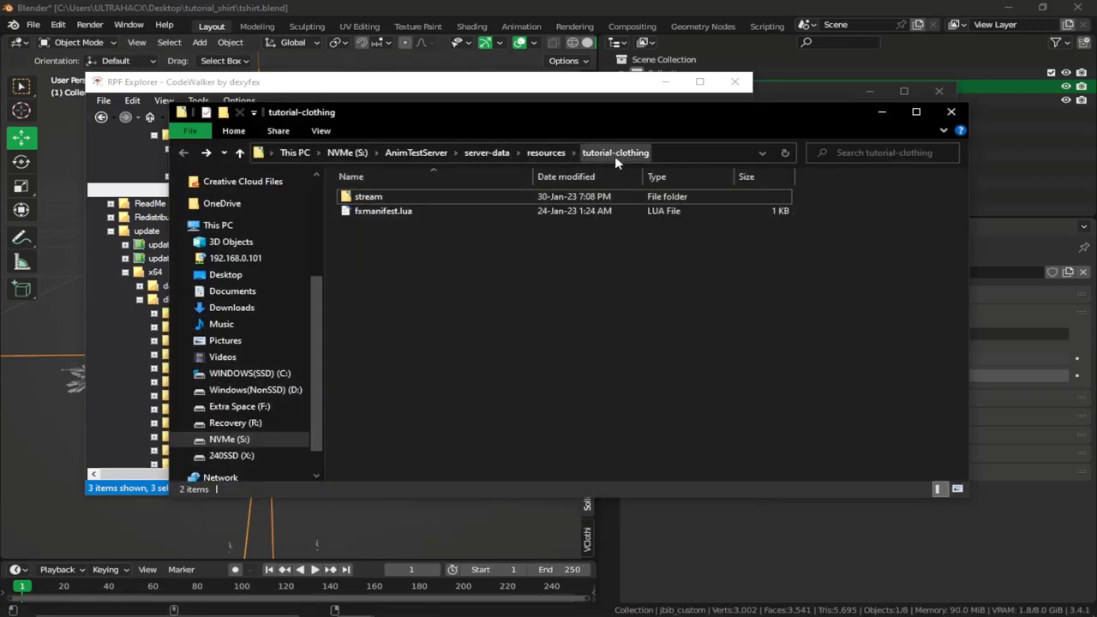
Step: Open the tutorial-clothing resource's fxmanifest.lua in Visual Studio Code, examine its version and game lines, and minimize the editor
{"action": "left_click", "coordinate": [410, 214]}
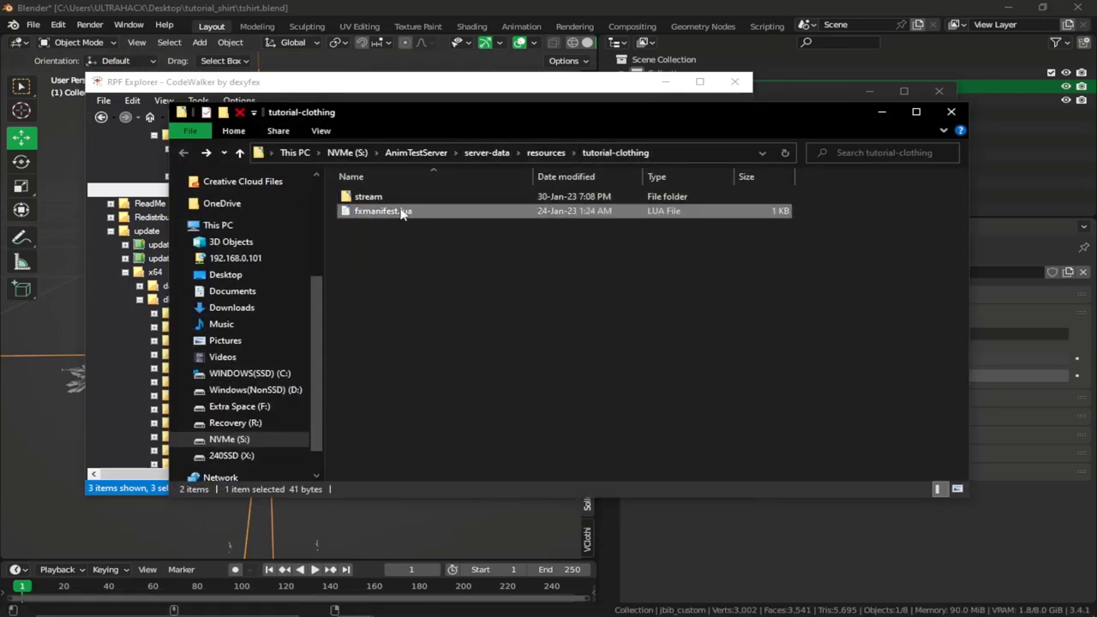
{"action": "left_click", "coordinate": [382, 197]}
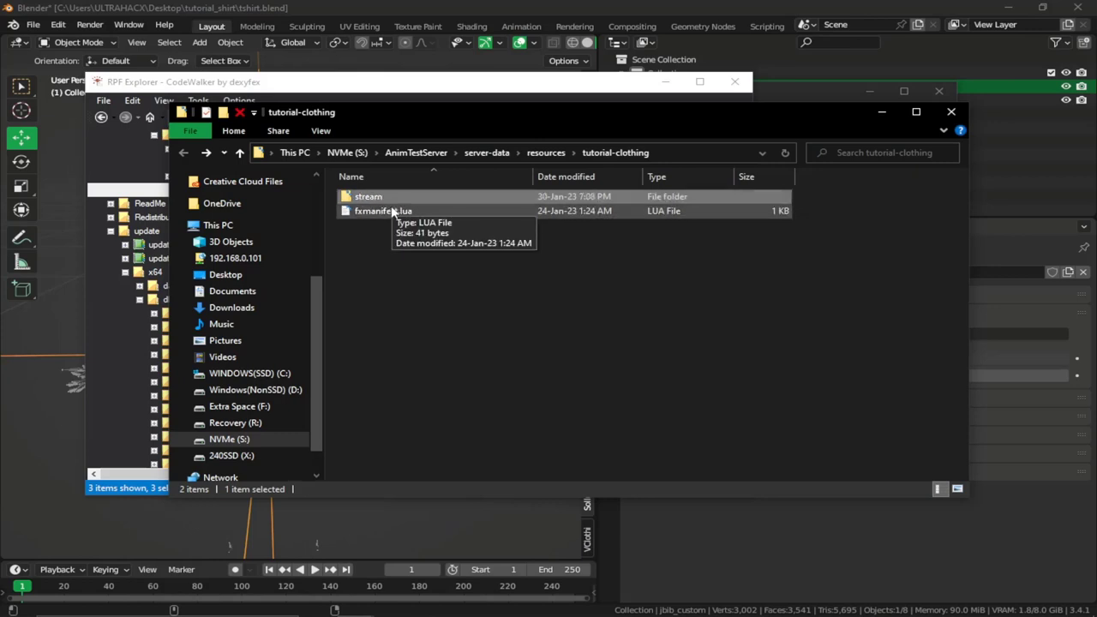
{"action": "left_click", "coordinate": [428, 212]}
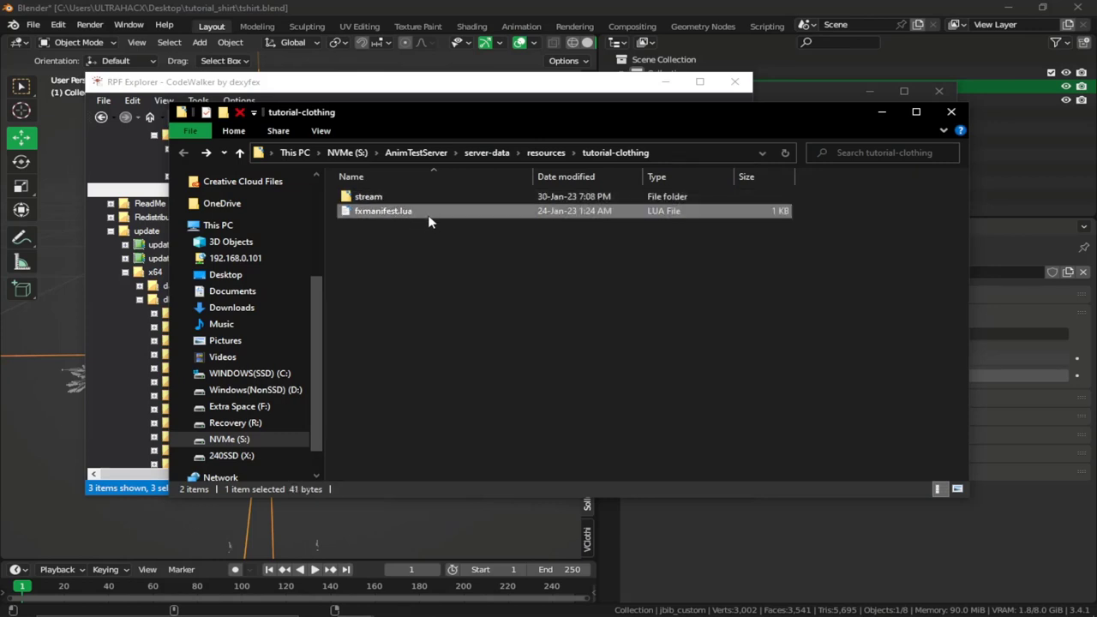
{"action": "right_click", "coordinate": [421, 217]}
{"action": "left_click", "coordinate": [447, 225]}
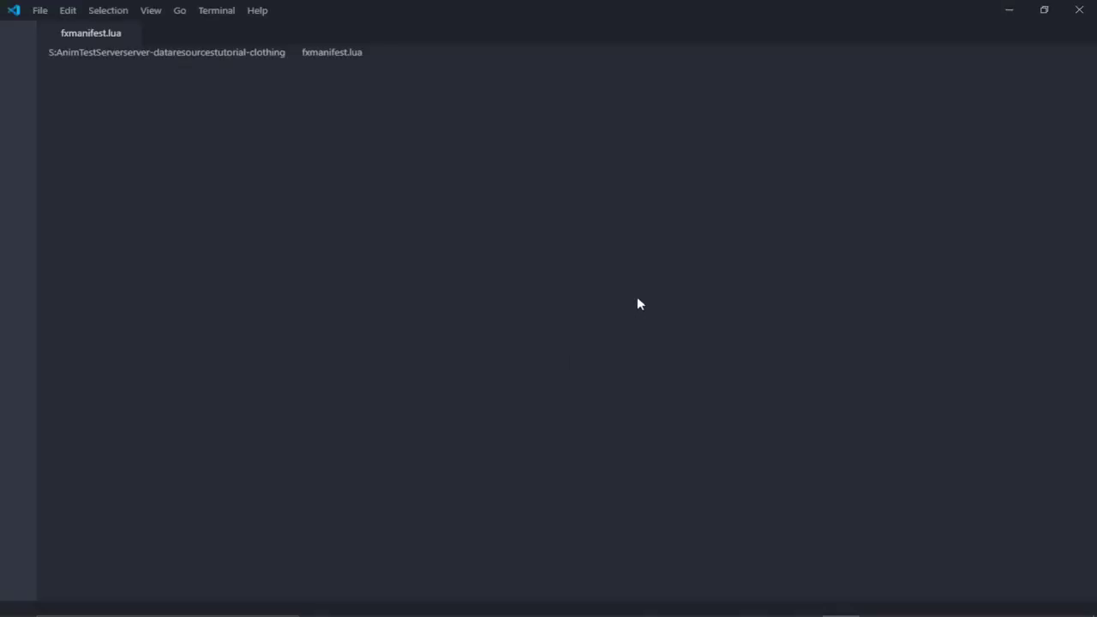
{"action": "left_click_drag", "start_coordinate": [240, 112], "coordinate": [18, 58]}
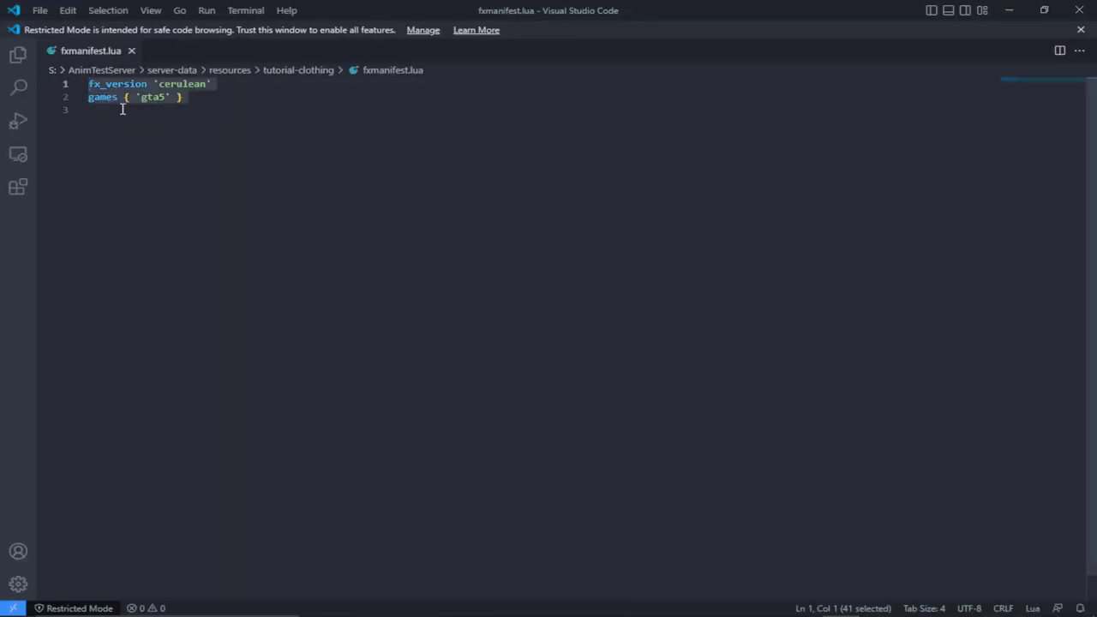
{"action": "left_click", "coordinate": [1011, 10]}
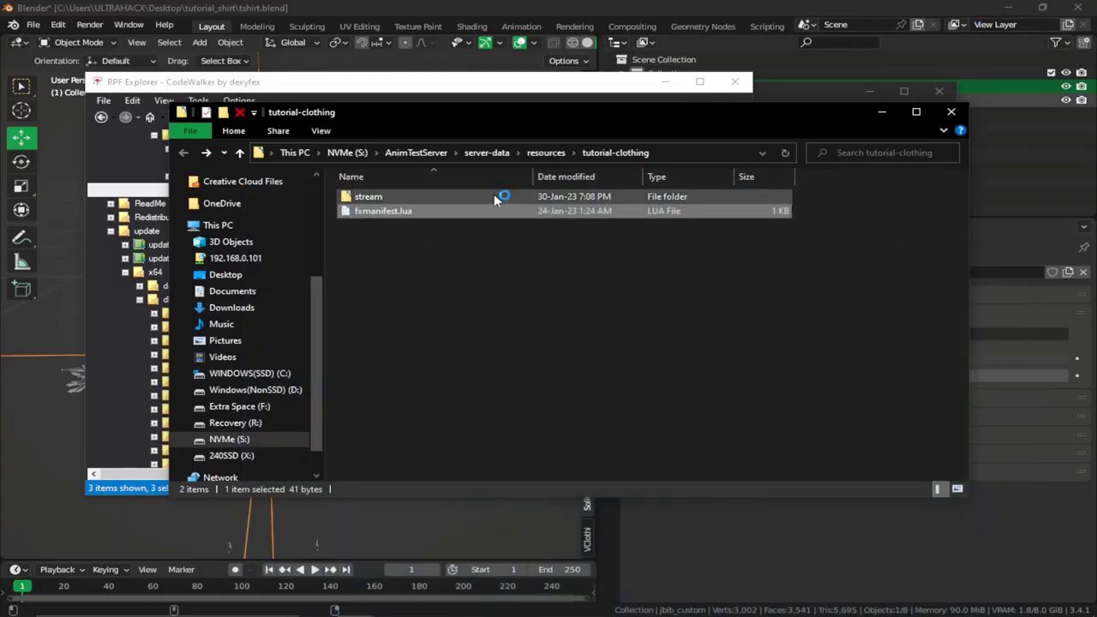
Step: Copy the selected YDD and both YTD files from CodeWalker into the tutorial-clothing resource's stream folder
{"action": "double_click", "coordinate": [410, 199]}
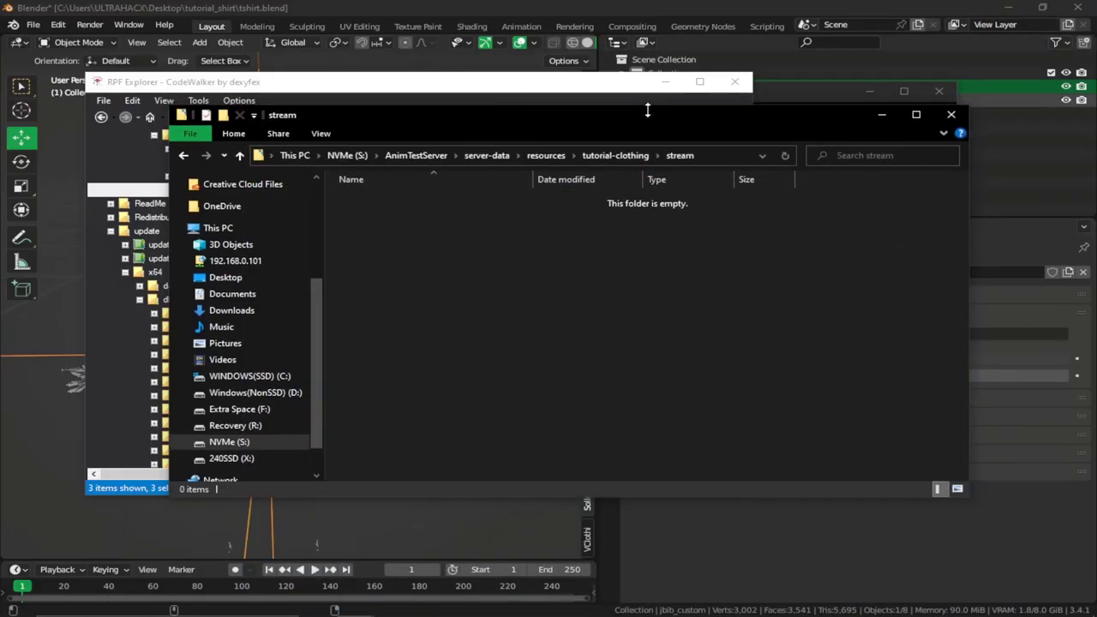
{"action": "left_click_drag", "start_coordinate": [646, 110], "coordinate": [954, 116]}
{"action": "left_click_drag", "start_coordinate": [468, 177], "coordinate": [890, 320]}
Step: Copy mp_f_freemode_01_tutorial_dlc.ymt from the tutorial_shirt folder into the tutorial-clothing resource's stream folder
{"action": "left_click", "coordinate": [665, 82]}
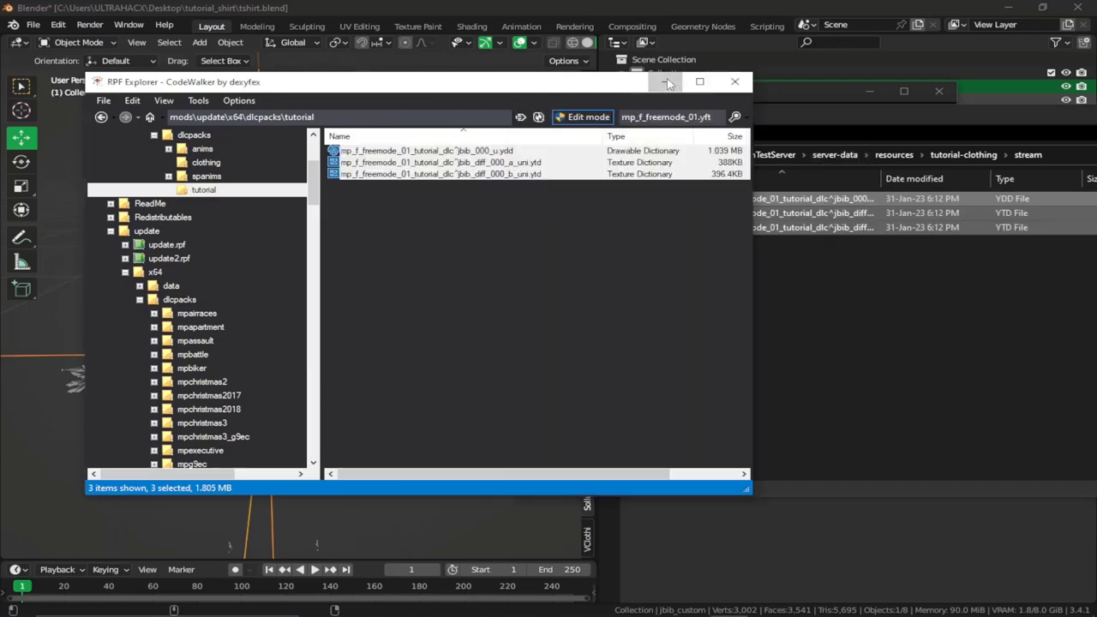
{"action": "left_click", "coordinate": [709, 97]}
{"action": "left_click", "coordinate": [640, 318]}
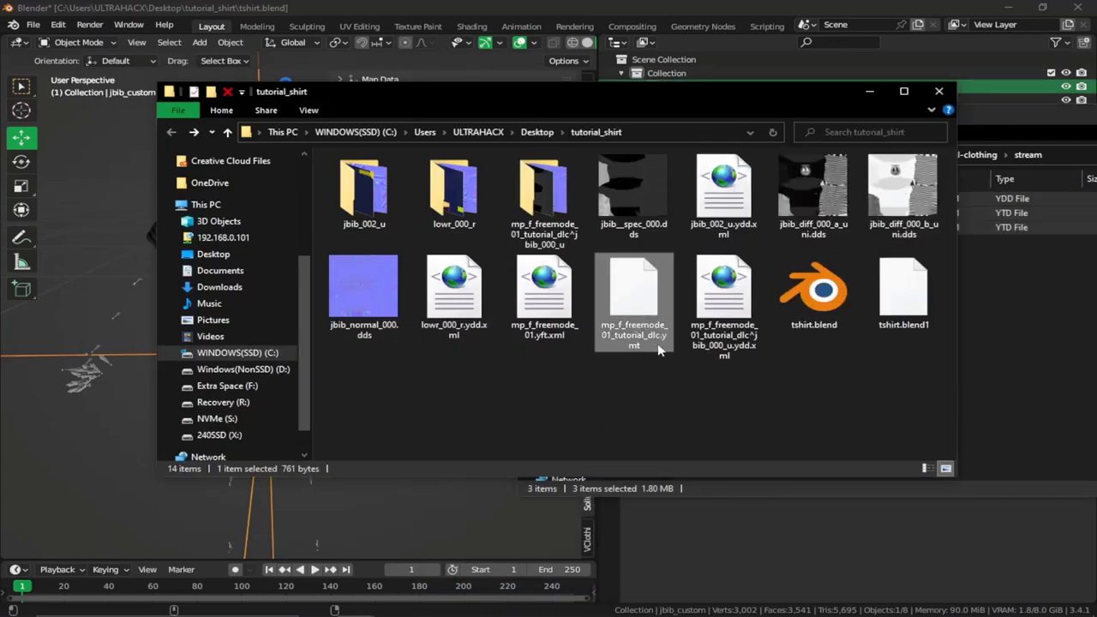
{"action": "left_click", "coordinate": [1029, 306]}
{"action": "left_click_drag", "start_coordinate": [797, 122], "coordinate": [521, 86]}
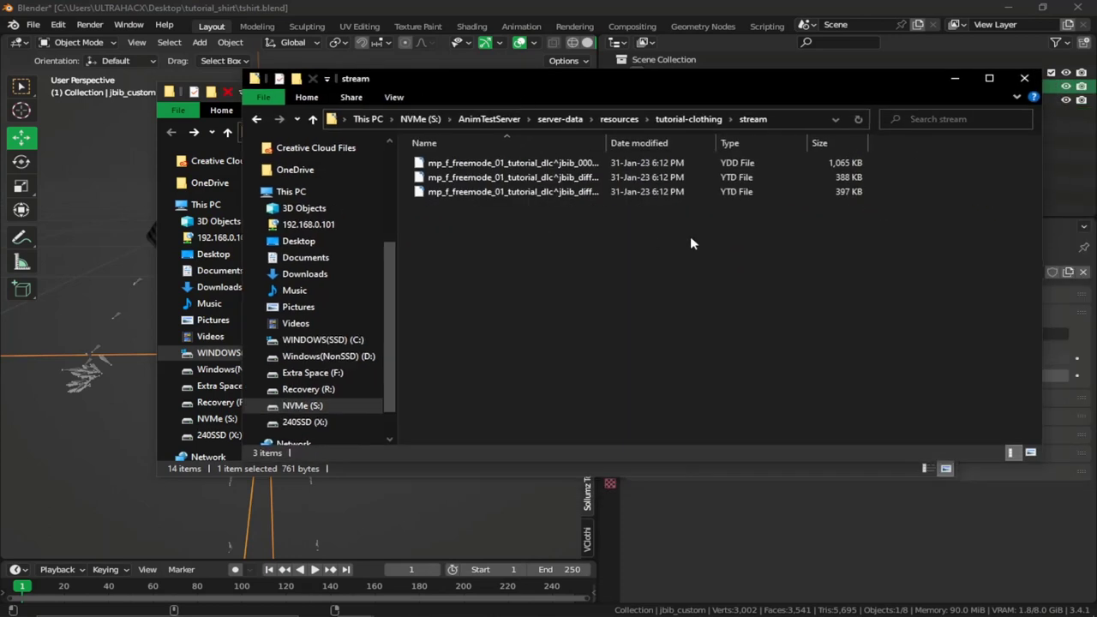
{"action": "key", "text": "ctrl+v"}
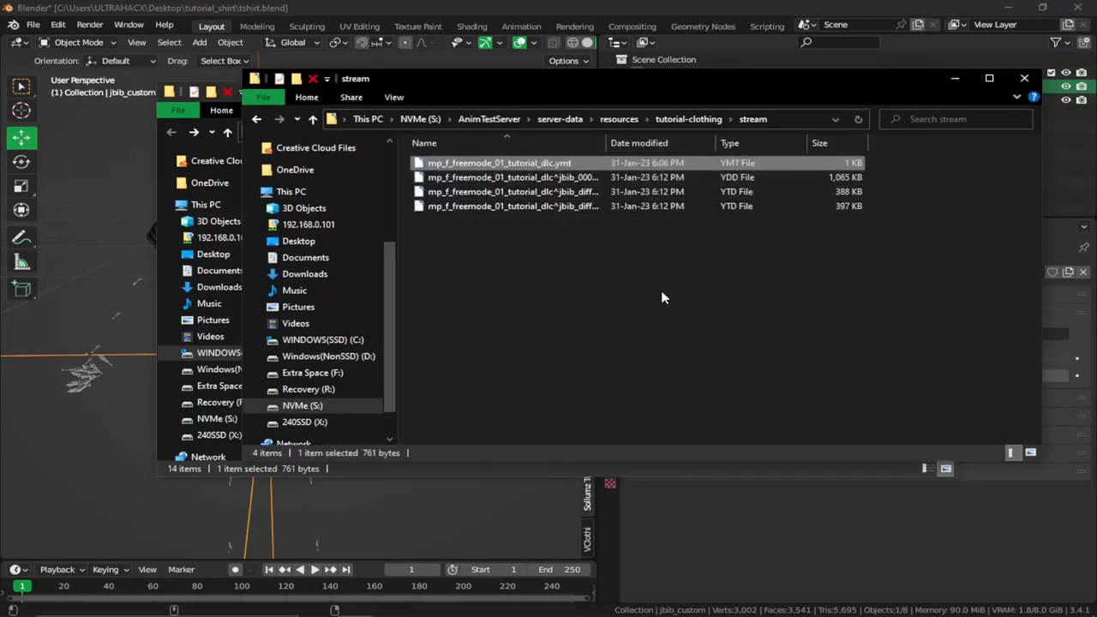
Step: Check the streamed files and the fxmanifest.lua file in the tutorial-clothing resource
{"action": "key", "text": "alt+Left"}
{"action": "key", "text": "alt+Right"}
{"action": "left_click_drag", "start_coordinate": [531, 233], "coordinate": [504, 172]}
{"action": "key", "text": "alt+Left"}
{"action": "left_click", "coordinate": [487, 178]}
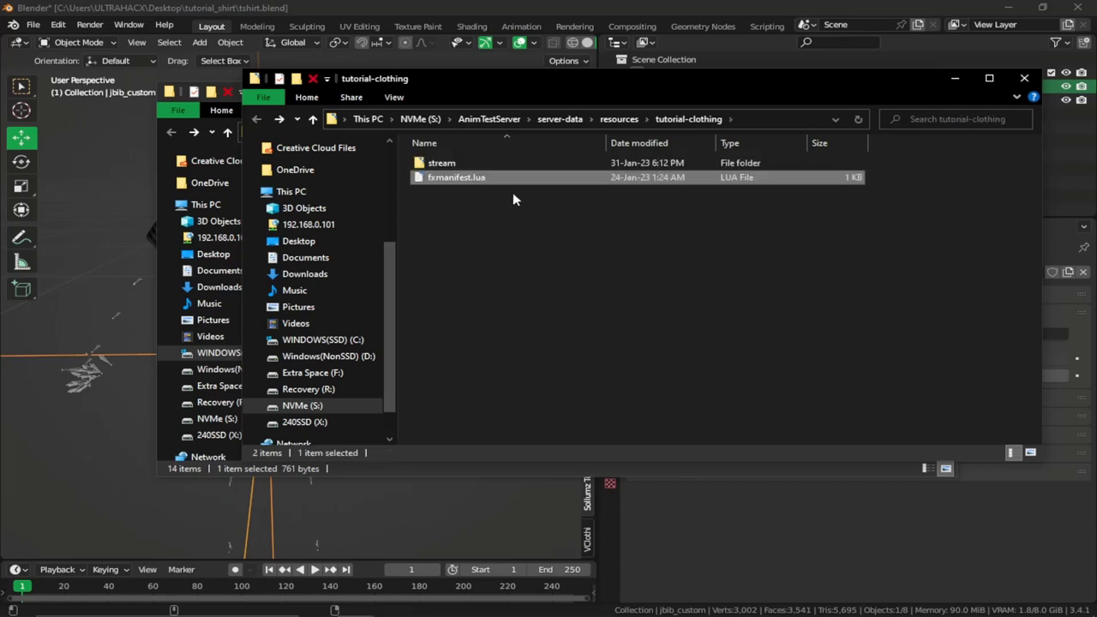
Step: Switch to the browser's Cfx.re guide on streaming addon clothes and copy its complete ShopPedApparel XML template
{"action": "mouse_move", "coordinate": [652, 607]}
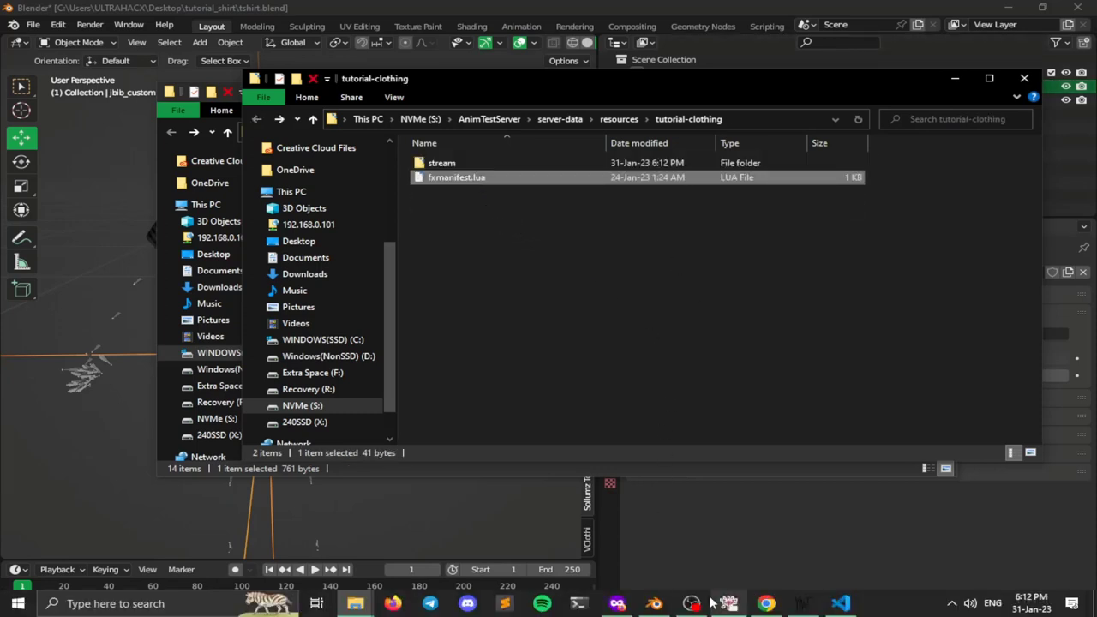
{"action": "left_click", "coordinate": [617, 603]}
{"action": "left_click", "coordinate": [86, 15]}
{"action": "scroll", "coordinate": [446, 308], "scroll_direction": "down", "scroll_amount": 20}
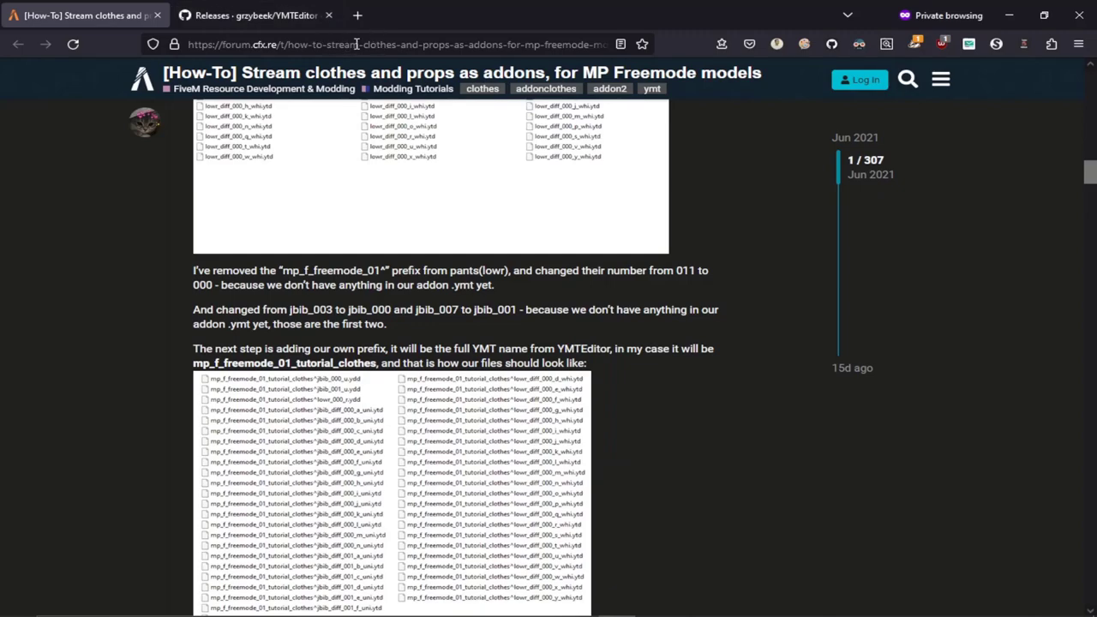
{"action": "scroll", "coordinate": [654, 412], "scroll_direction": "down", "scroll_amount": 20}
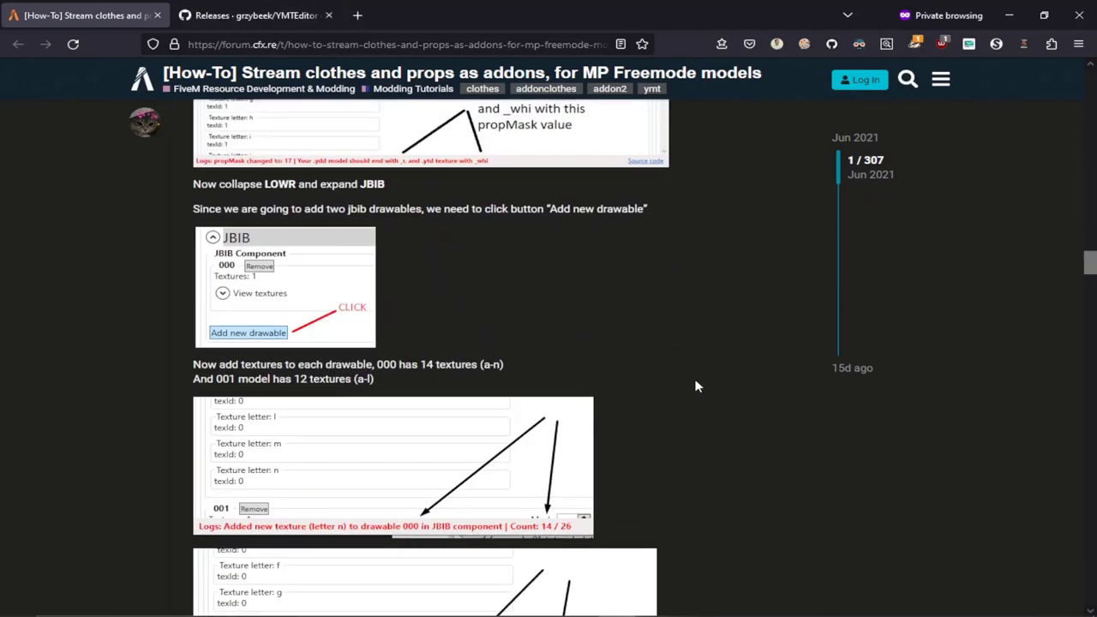
{"action": "scroll", "coordinate": [694, 382], "scroll_direction": "up", "scroll_amount": 5}
{"action": "scroll", "coordinate": [647, 361], "scroll_direction": "down", "scroll_amount": 3}
{"action": "scroll", "coordinate": [647, 361], "scroll_direction": "up", "scroll_amount": 1}
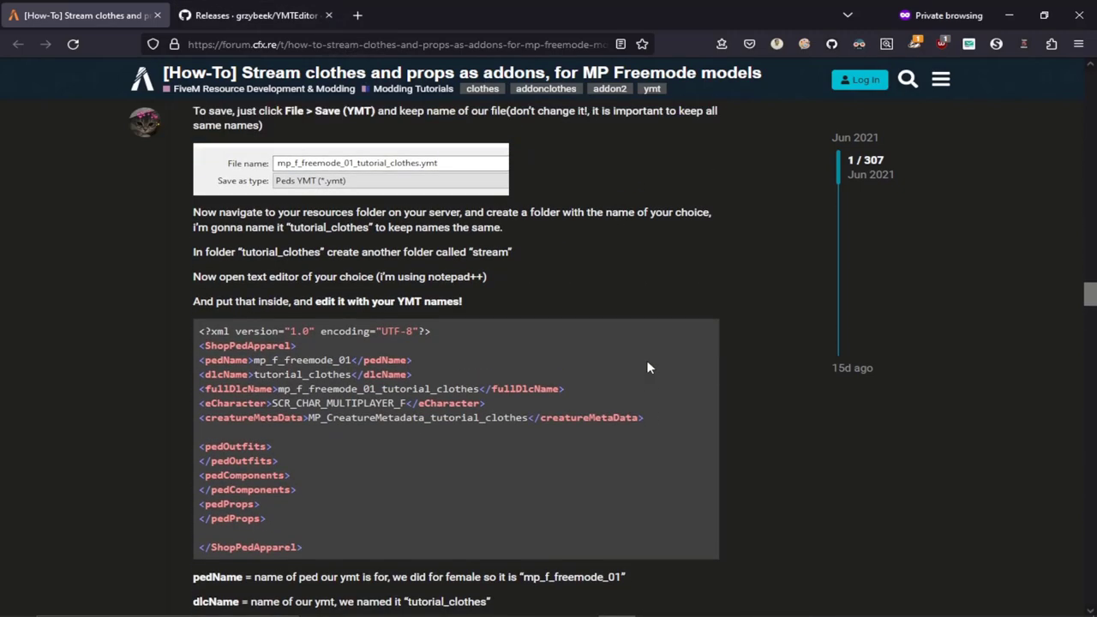
{"action": "scroll", "coordinate": [647, 367], "scroll_direction": "down", "scroll_amount": 1}
{"action": "left_click_drag", "start_coordinate": [200, 276], "coordinate": [345, 504]}
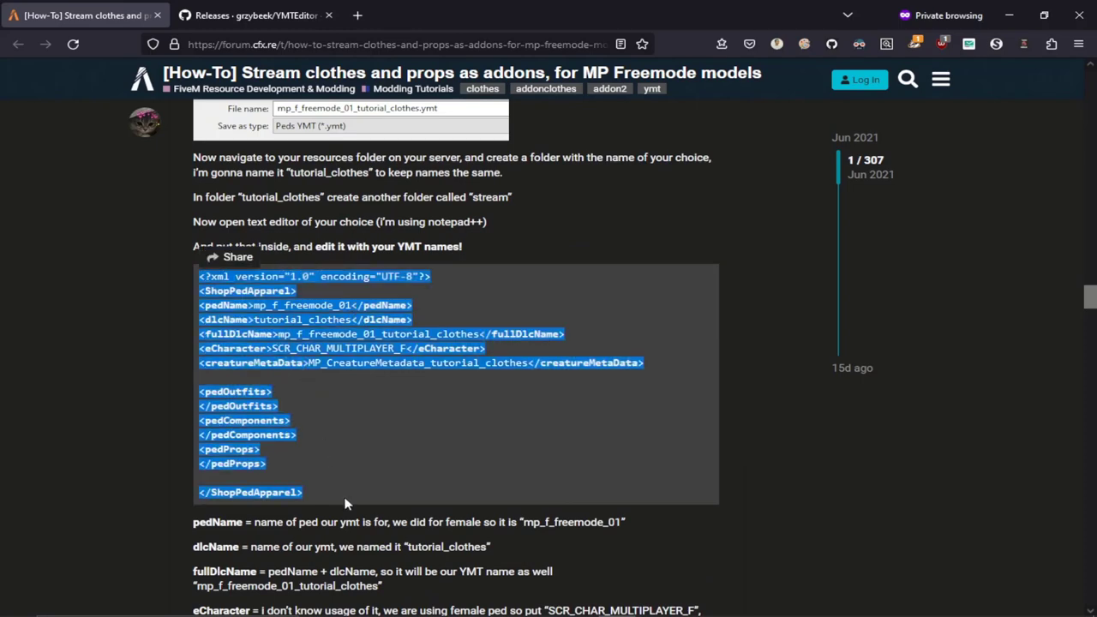
{"action": "key", "text": "ctrl+c"}
Step: Switch to Visual Studio Code and paste the ShopPedApparel template into a new untitled file
{"action": "left_click", "coordinate": [844, 601]}
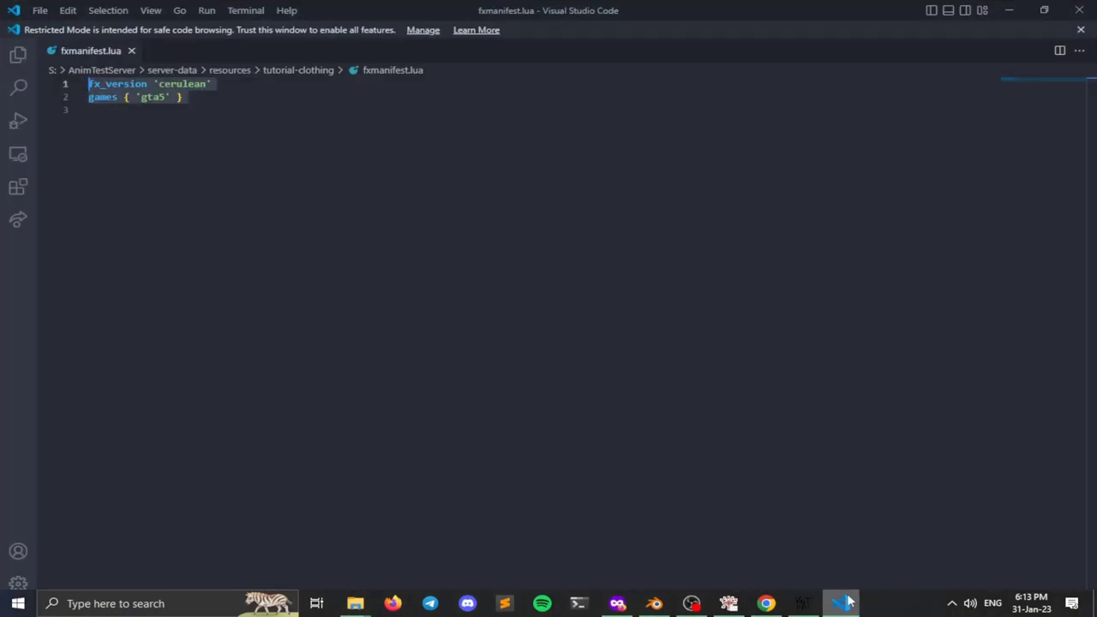
{"action": "key", "text": "ctrl+n"}
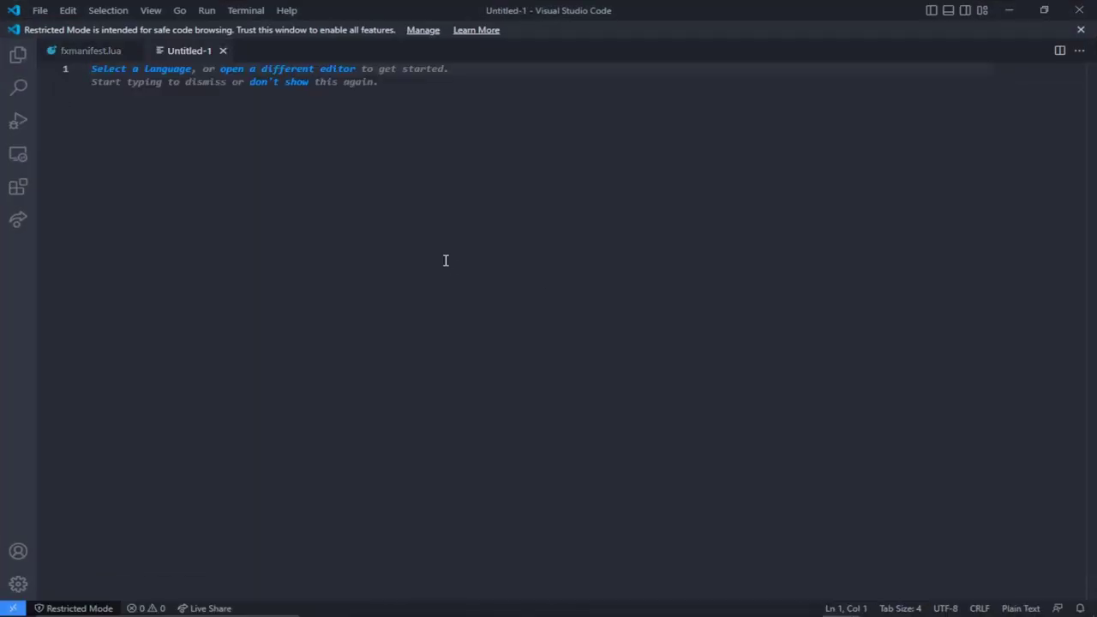
{"action": "key", "text": "ctrl+v"}
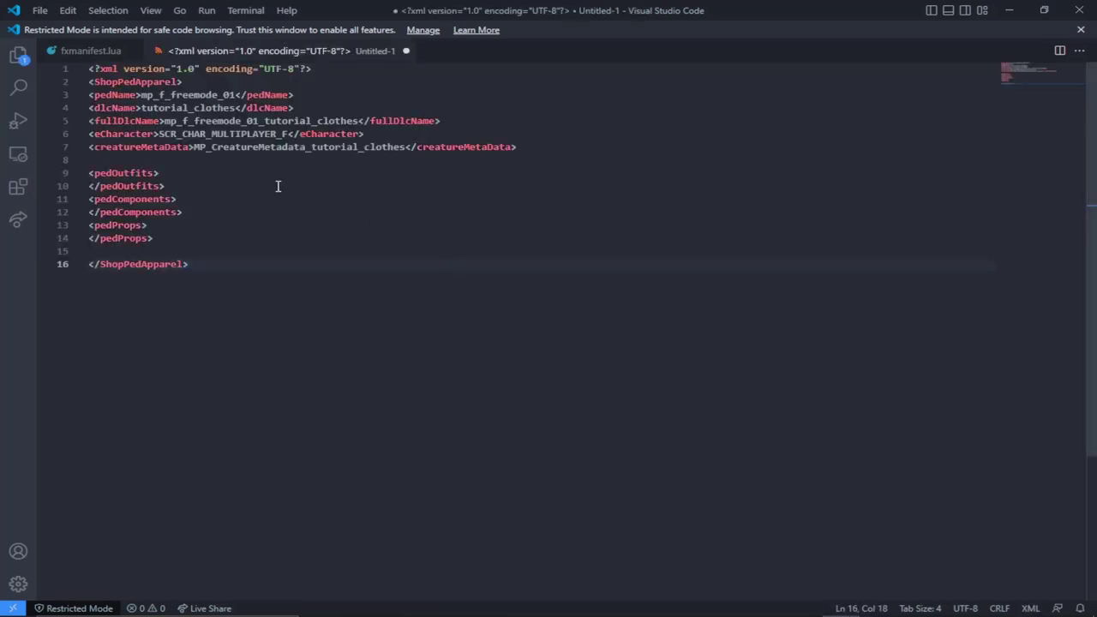
Step: Return to the forum guide and read its explanation of the pedName field below the XML template
{"action": "key", "text": "alt+Tab"}
{"action": "scroll", "coordinate": [291, 403], "scroll_direction": "down", "scroll_amount": 3}
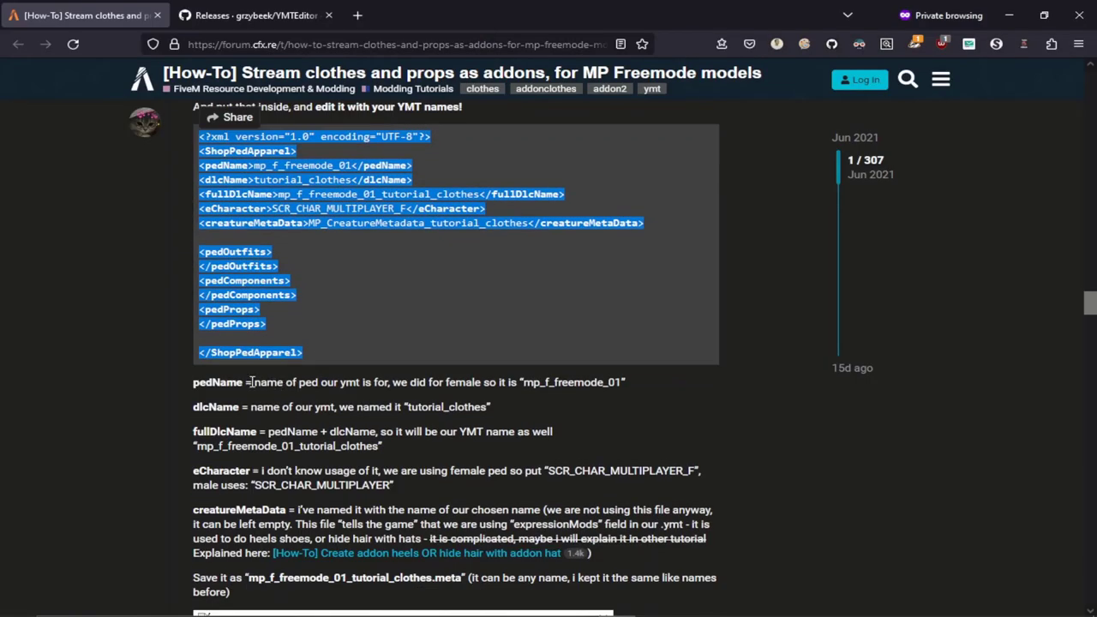
{"action": "double_click", "coordinate": [216, 382]}
{"action": "left_click", "coordinate": [259, 378]}
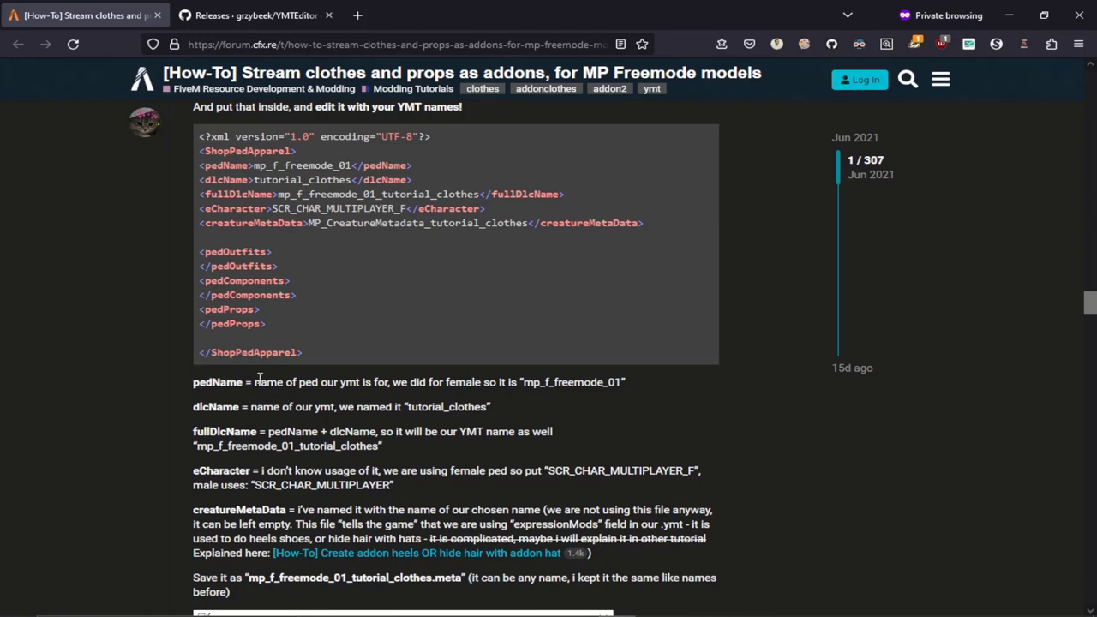
{"action": "left_click_drag", "start_coordinate": [255, 380], "coordinate": [480, 386]}
{"action": "left_click", "coordinate": [480, 386]}
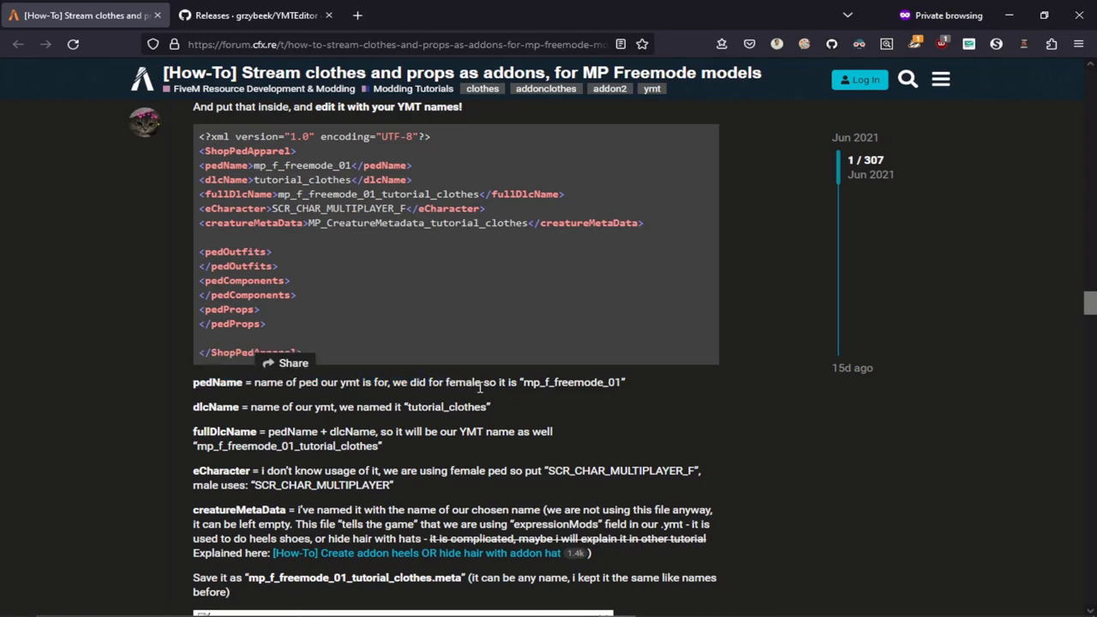
Step: Compare the guide's pedName value for the female ped with the pedName line in the untitled XML file in Visual Studio Code
{"action": "double_click", "coordinate": [557, 382]}
{"action": "key", "text": "alt+Tab"}
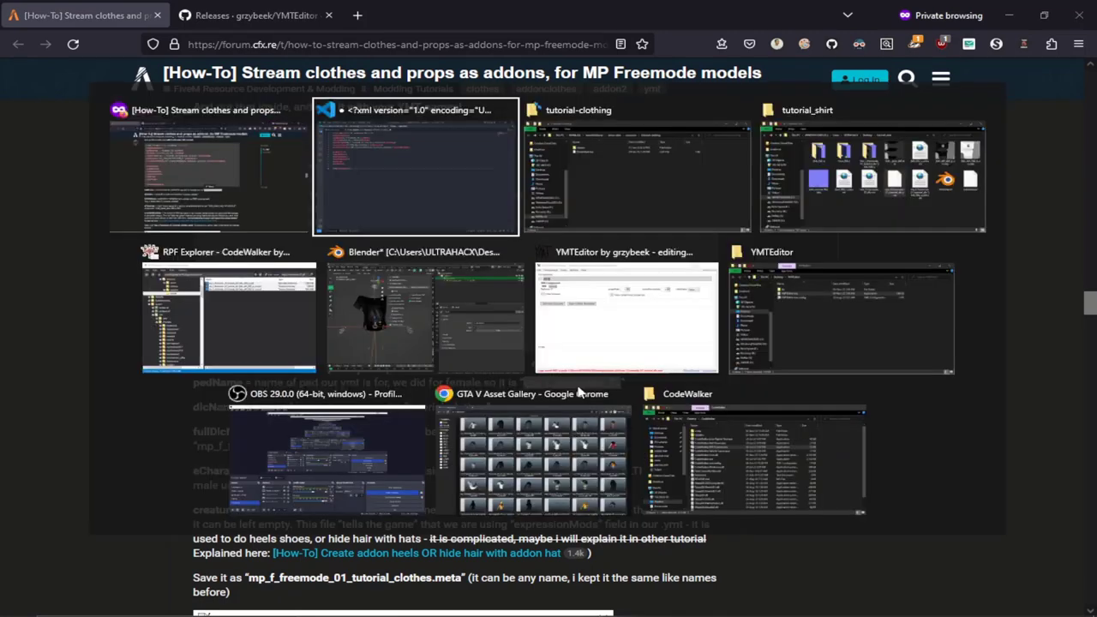
{"action": "double_click", "coordinate": [192, 96]}
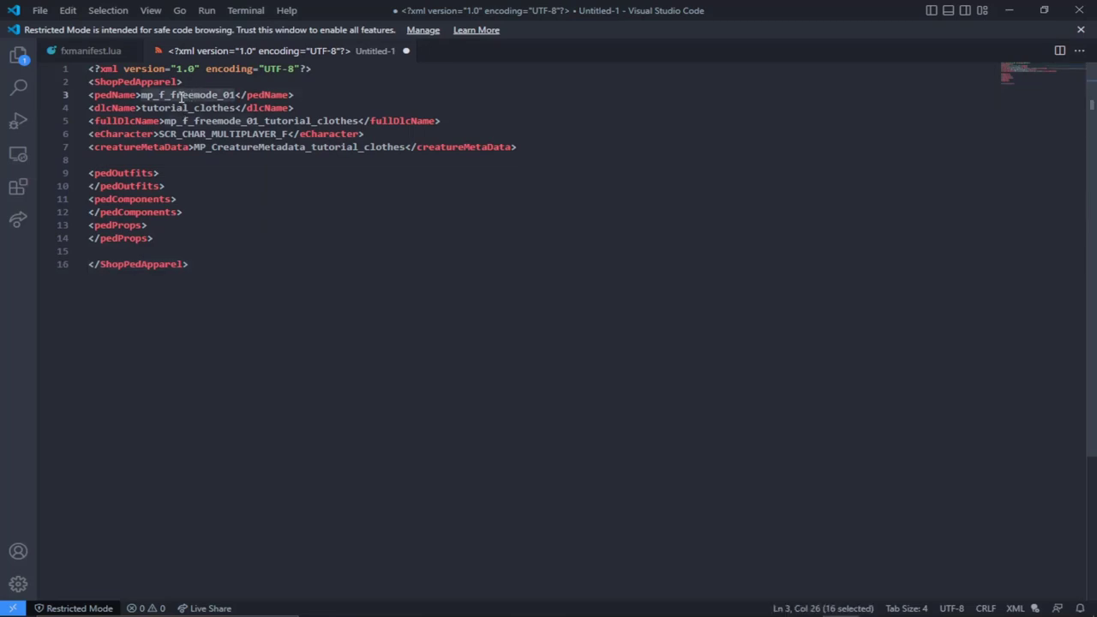
{"action": "left_click", "coordinate": [158, 96]}
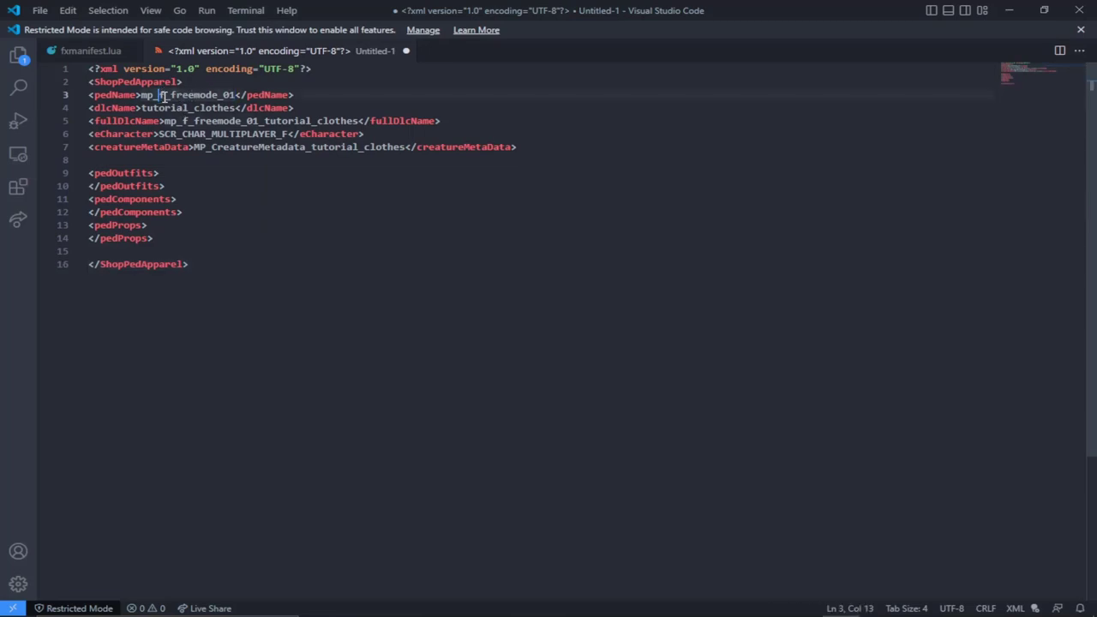
Step: Copy tutorial_dlc from the YMT file's name in the tutorial_shirt folder and set it as the template's dlcName in Visual Studio Code
{"action": "key", "text": "alt+Tab"}
{"action": "left_click", "coordinate": [367, 411]}
{"action": "key", "text": "alt+Tab"}
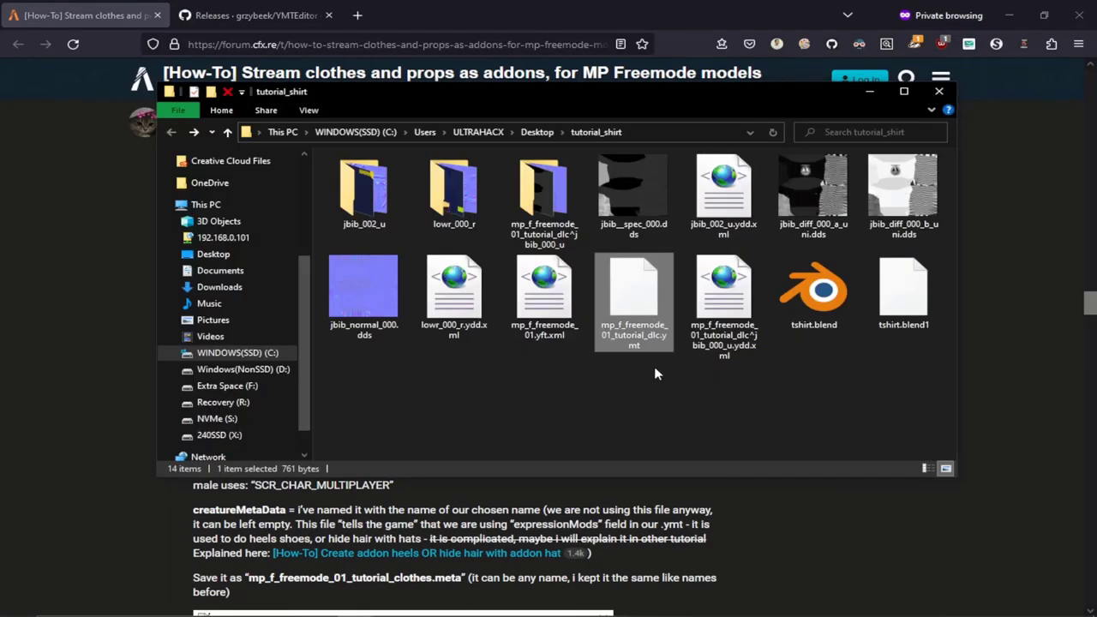
{"action": "key", "text": "F2"}
{"action": "key", "text": "ctrl+c"}
{"action": "left_click", "coordinate": [640, 328]}
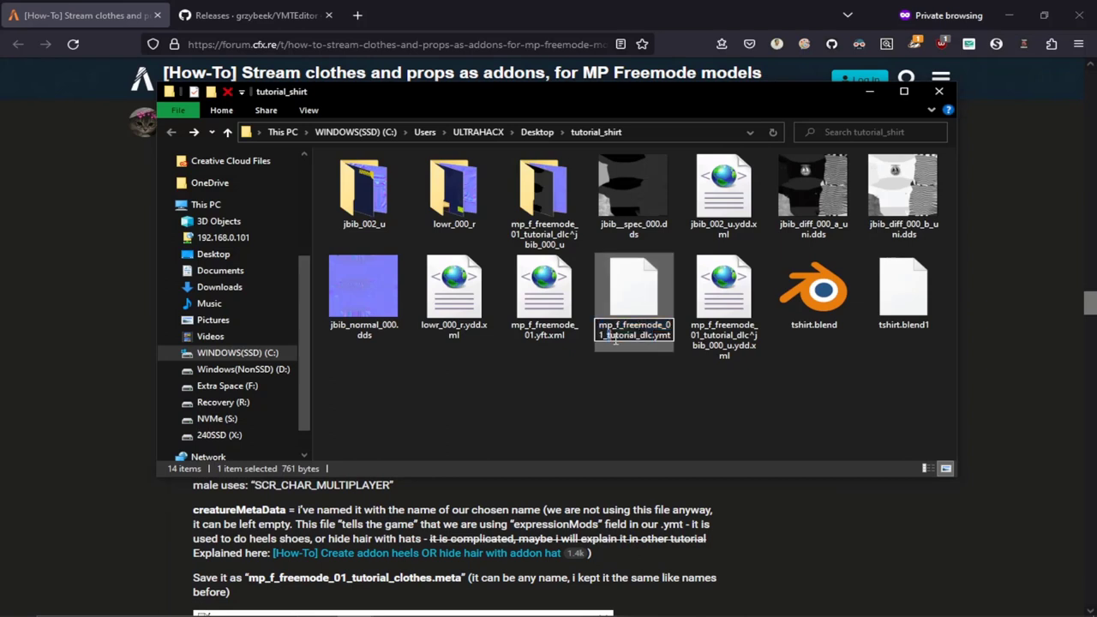
{"action": "left_click_drag", "start_coordinate": [609, 339], "coordinate": [646, 339]}
{"action": "left_click", "coordinate": [843, 603]}
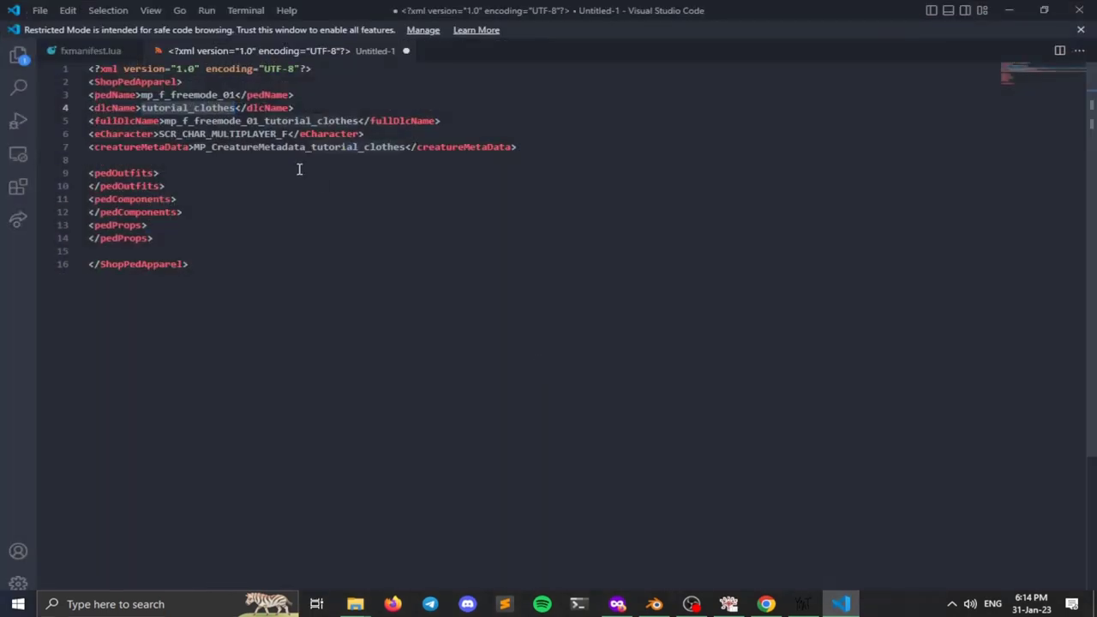
{"action": "double_click", "coordinate": [203, 108]}
{"action": "key", "text": "ctrl+v"}
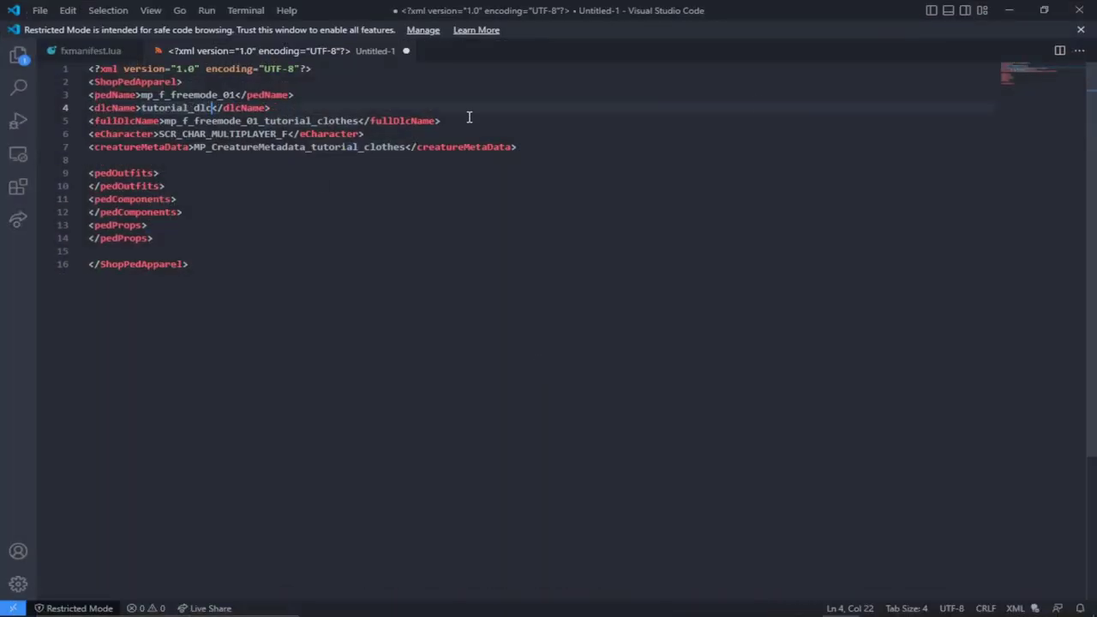
Step: Copy the YMT file's full base name and set the template's fullDlcName to mp_f_freemode_01_tutorial_dlc
{"action": "left_click", "coordinate": [1008, 9]}
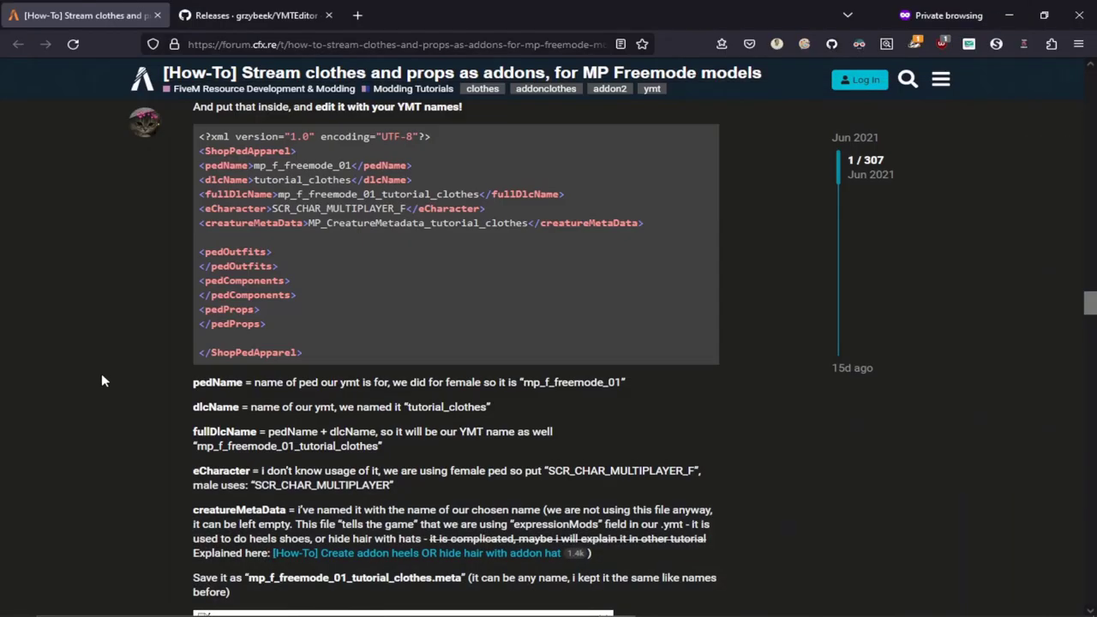
{"action": "key", "text": "alt+Tab"}
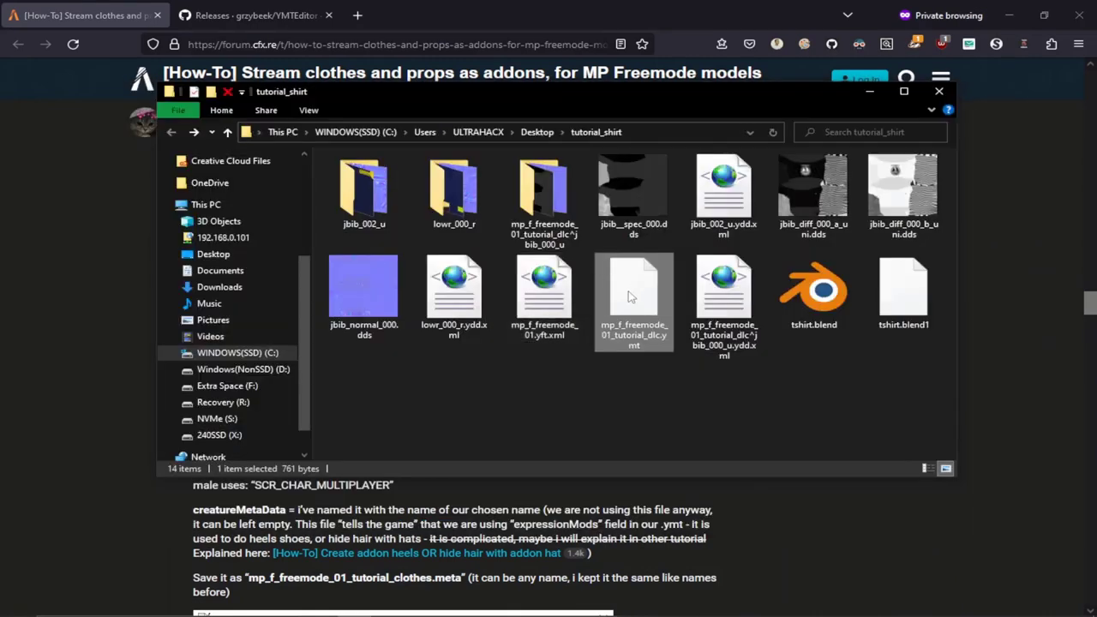
{"action": "left_click", "coordinate": [629, 296]}
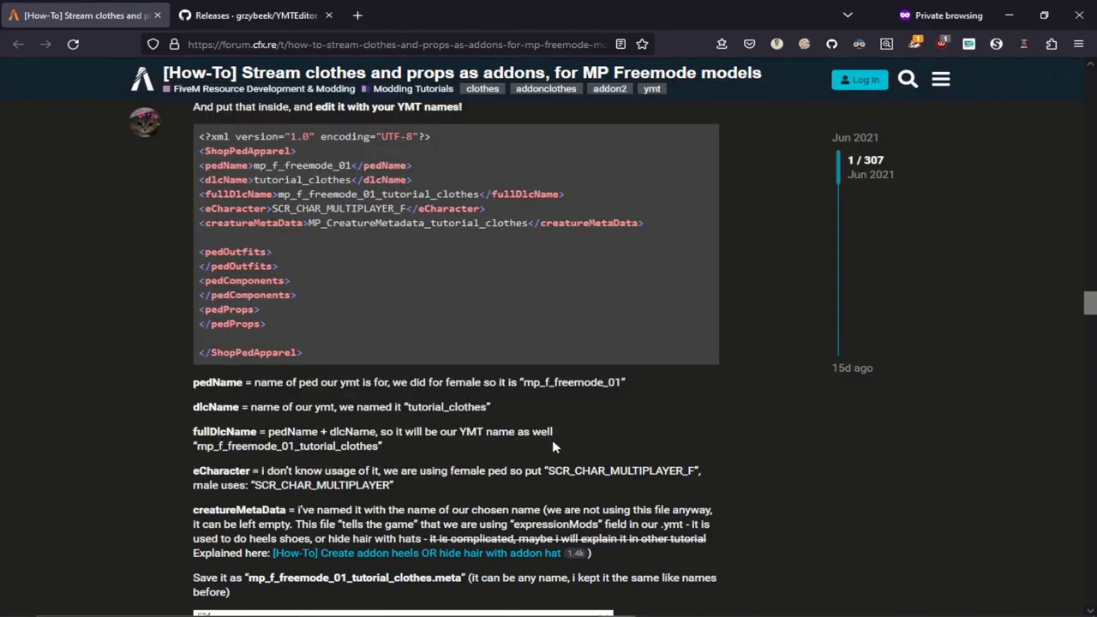
{"action": "key", "text": "alt+Tab"}
{"action": "double_click", "coordinate": [238, 121]}
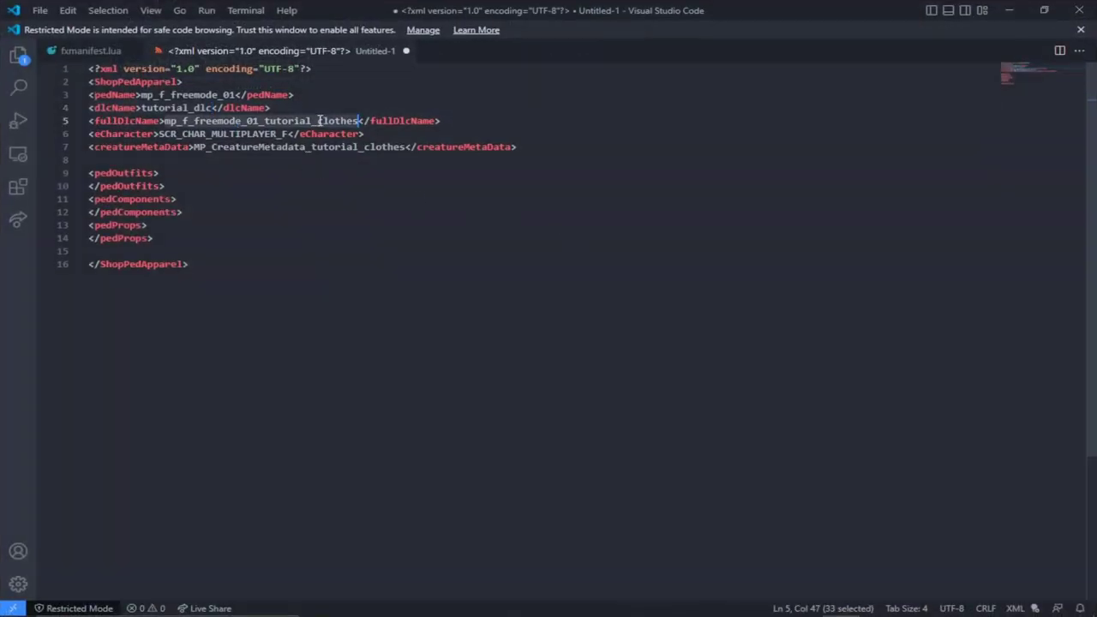
{"action": "key", "text": "ctrl+v"}
Step: Copy SCR_CHAR_MULTIPLAYER_F from the forum guide and paste it as the eCharacter value in the XML template
{"action": "key", "text": "alt+Tab"}
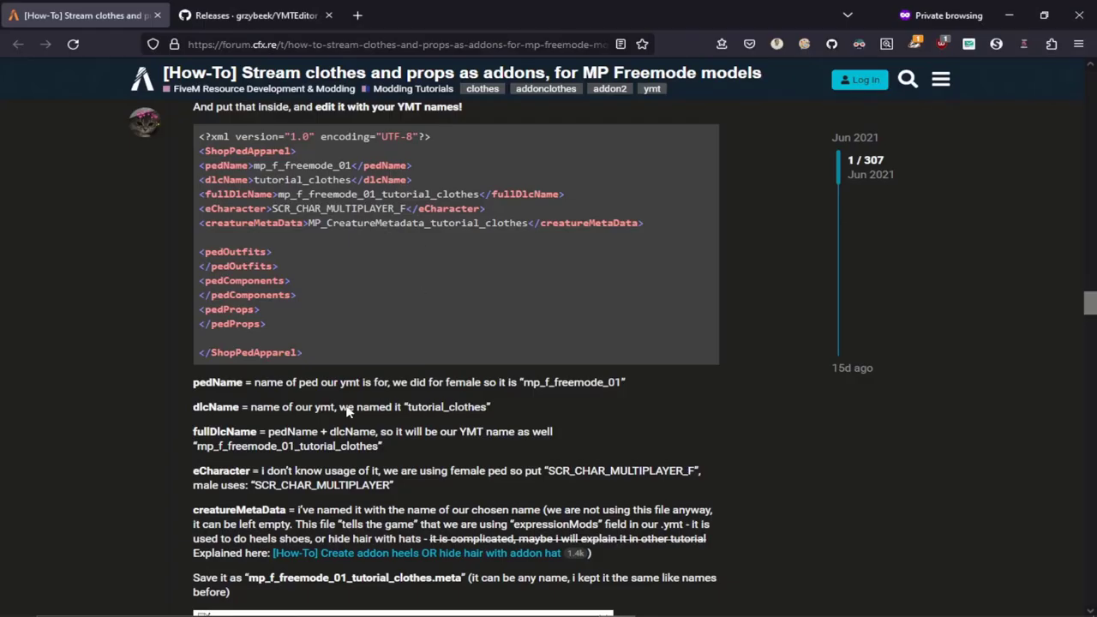
{"action": "scroll", "coordinate": [454, 345], "scroll_direction": "down", "scroll_amount": 3}
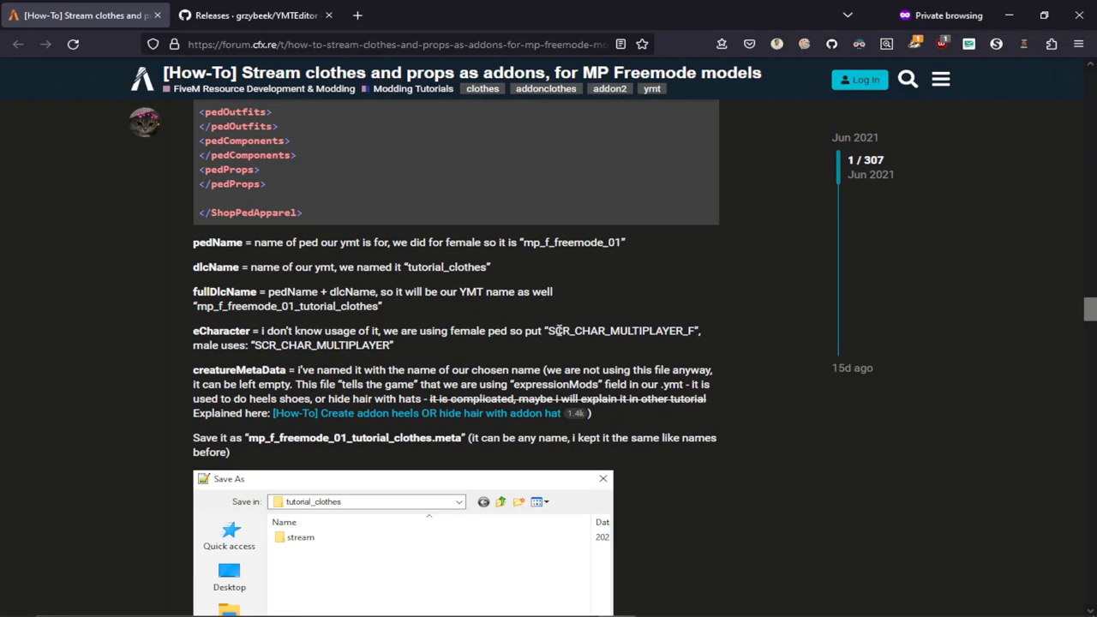
{"action": "double_click", "coordinate": [607, 334]}
{"action": "key", "text": "ctrl+c"}
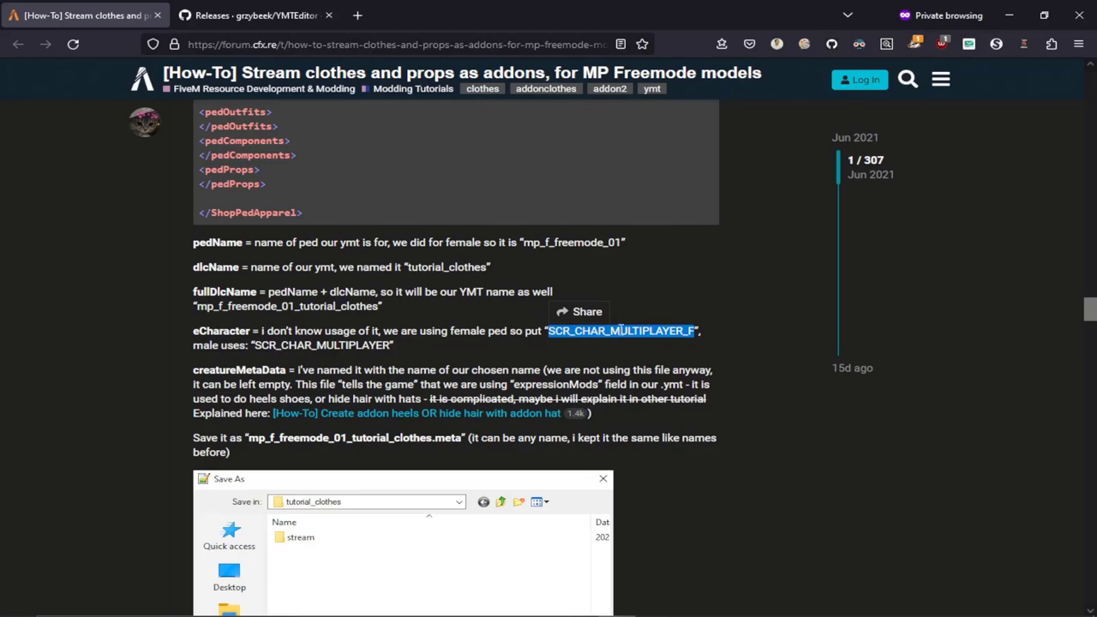
{"action": "key", "text": "alt+Tab"}
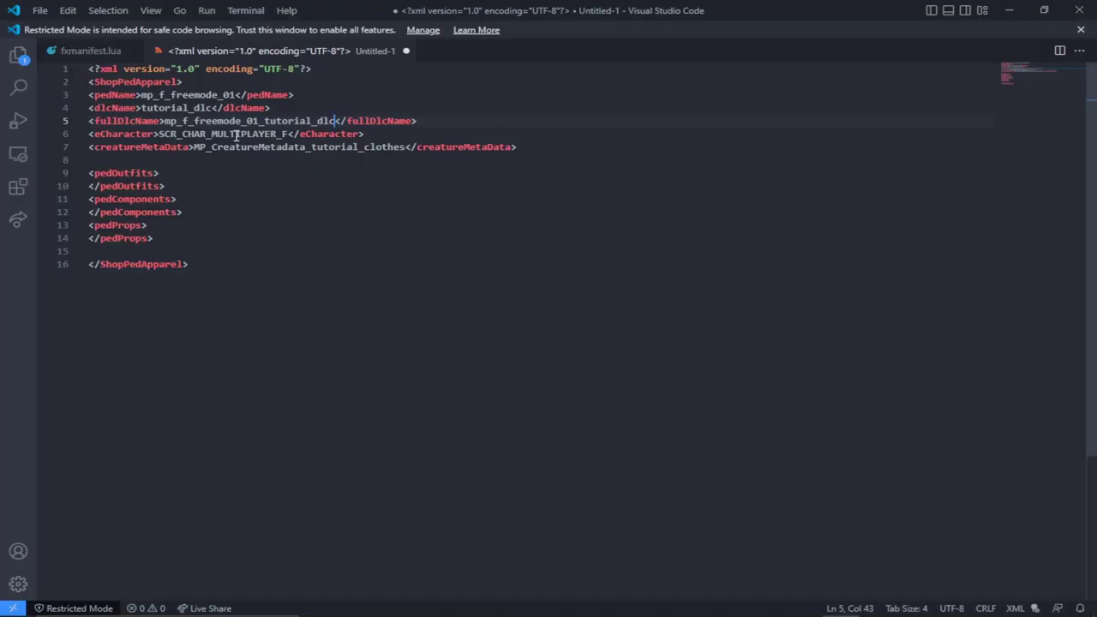
{"action": "double_click", "coordinate": [235, 135]}
{"action": "key", "text": "ctrl+v"}
Step: Read the forum guide's notes on creatureMetaData and on naming the meta file
{"action": "key", "text": "alt+Tab"}
{"action": "scroll", "coordinate": [318, 230], "scroll_direction": "down", "scroll_amount": 2}
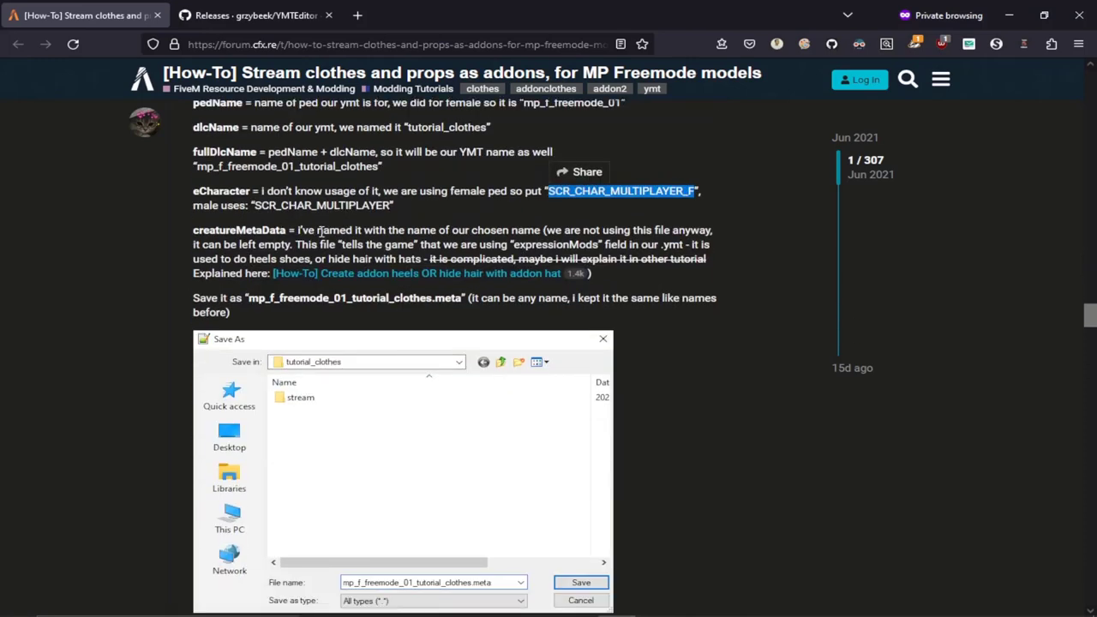
{"action": "key", "text": "alt+Tab"}
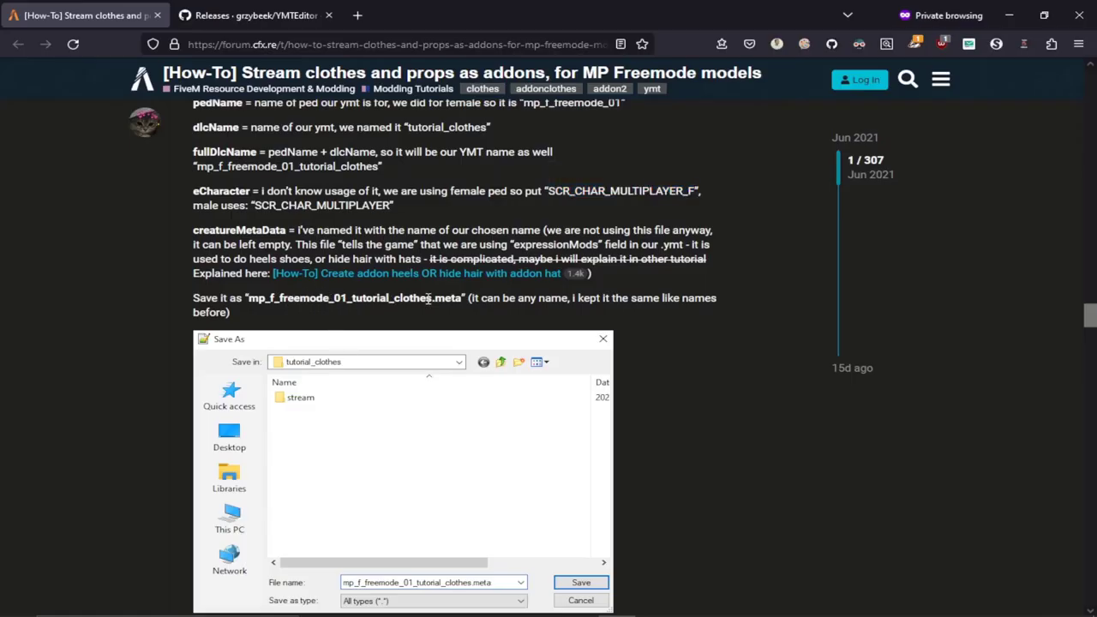
Step: Save the XML as mp_f_freemode_01_tutorial_dlc.meta, using the All Files type, in the tutorial-clothing folder and check it in File Explorer
{"action": "key", "text": "alt+Tab"}
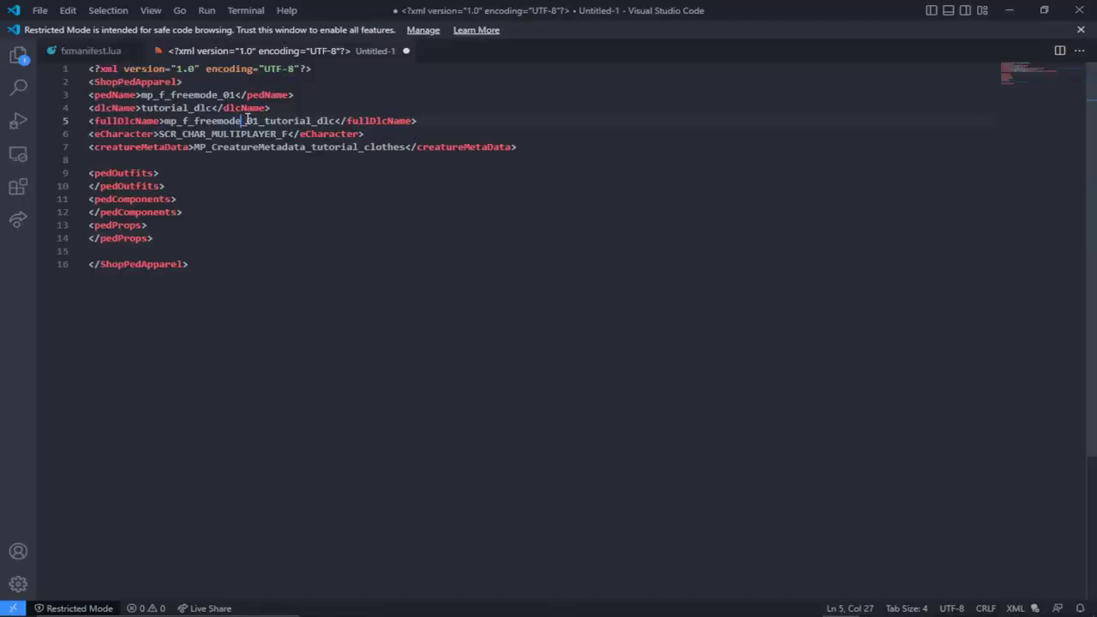
{"action": "double_click", "coordinate": [204, 120]}
{"action": "key", "text": "ctrl+c"}
{"action": "key", "text": "ctrl+s"}
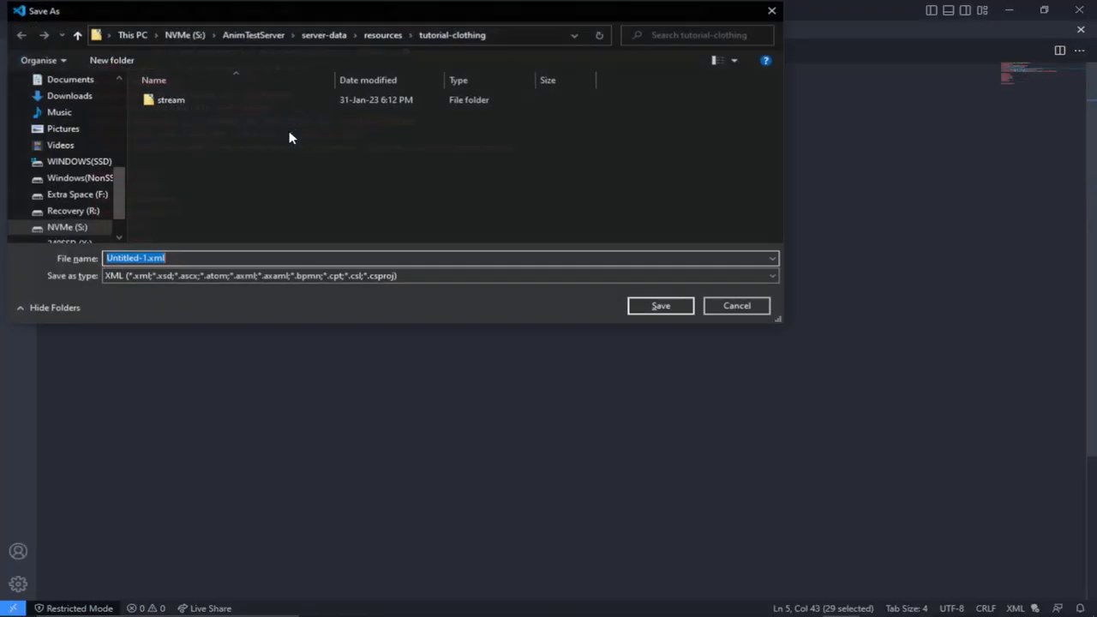
{"action": "left_click", "coordinate": [162, 275]}
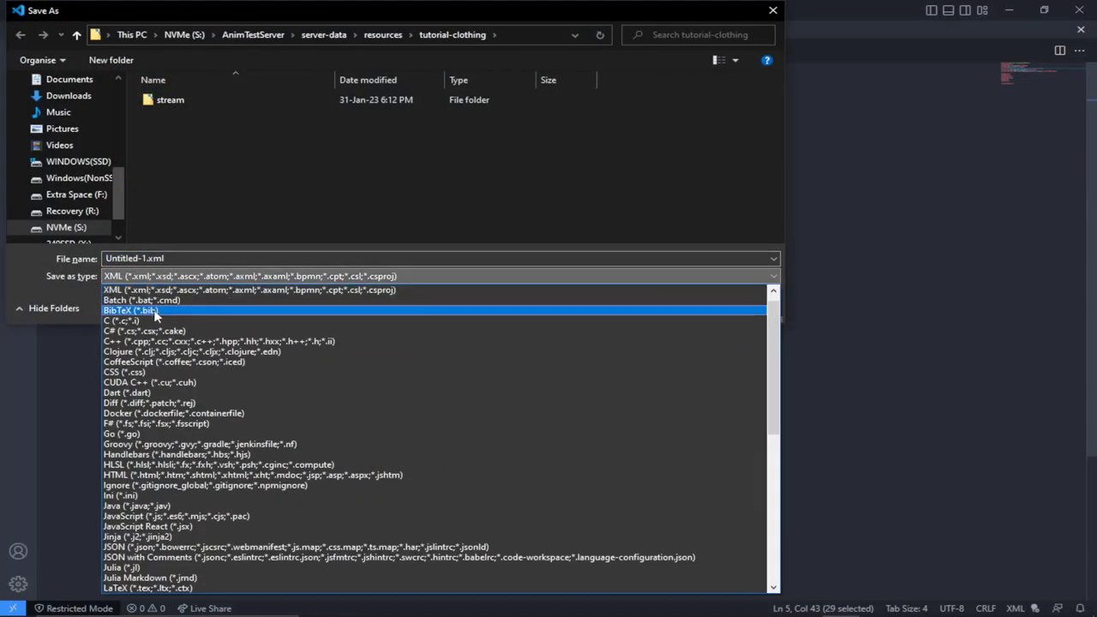
{"action": "scroll", "coordinate": [163, 308], "scroll_direction": "up", "scroll_amount": 1}
{"action": "left_click", "coordinate": [154, 293]}
{"action": "triple_click", "coordinate": [182, 263]}
{"action": "key", "text": "ctrl+v"}
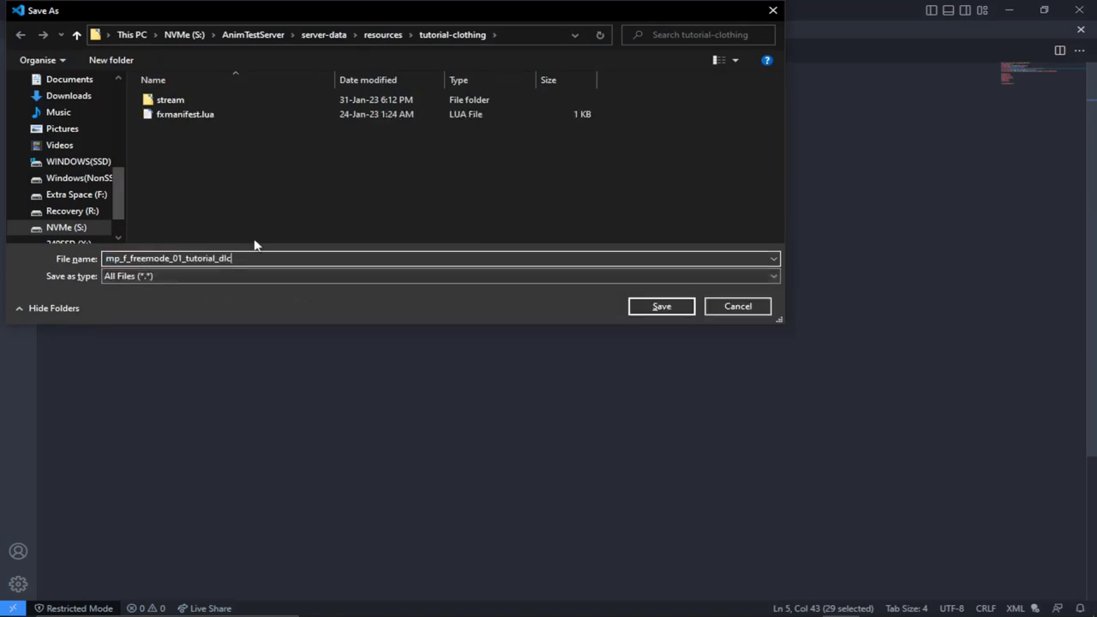
{"action": "type", "text": ".meta"}
{"action": "key", "text": "Return"}
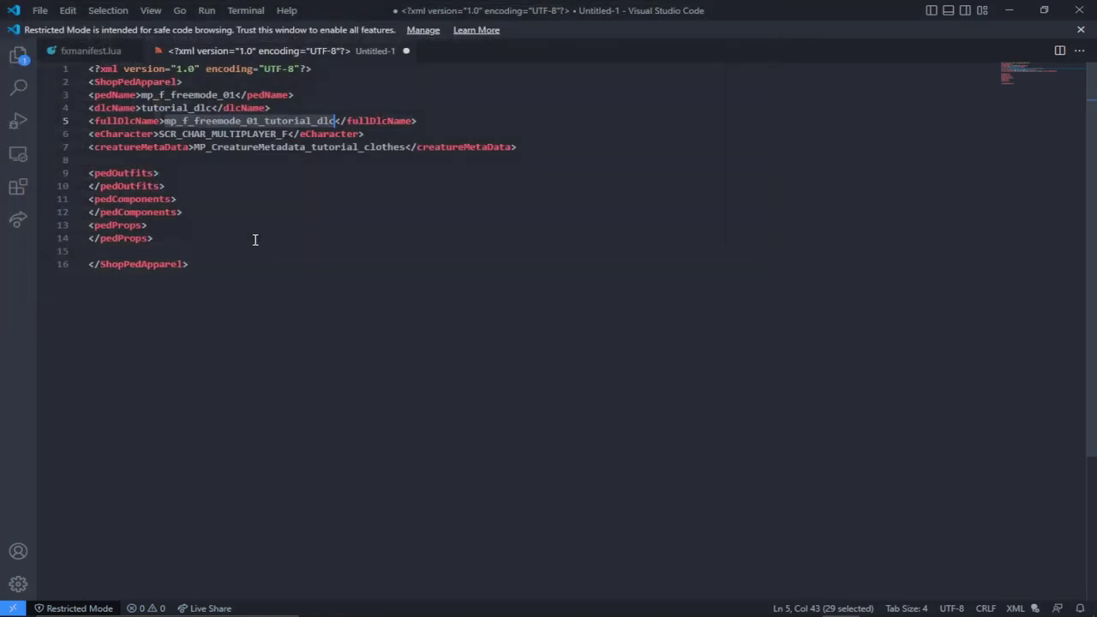
{"action": "key", "text": "alt+Tab"}
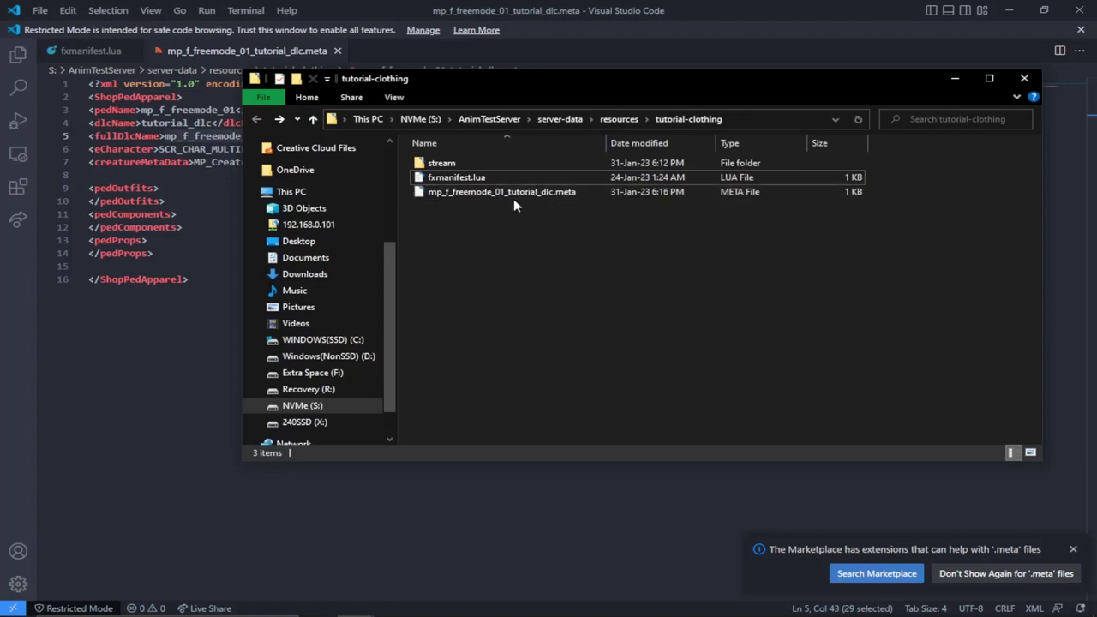
Step: Copy the files block and SHOP_PED_APPAREL_META_FILE data_file line from the forum guide's manifest example into fxmanifest.lua
{"action": "key", "text": "alt+Tab"}
{"action": "key", "text": "Tab"}
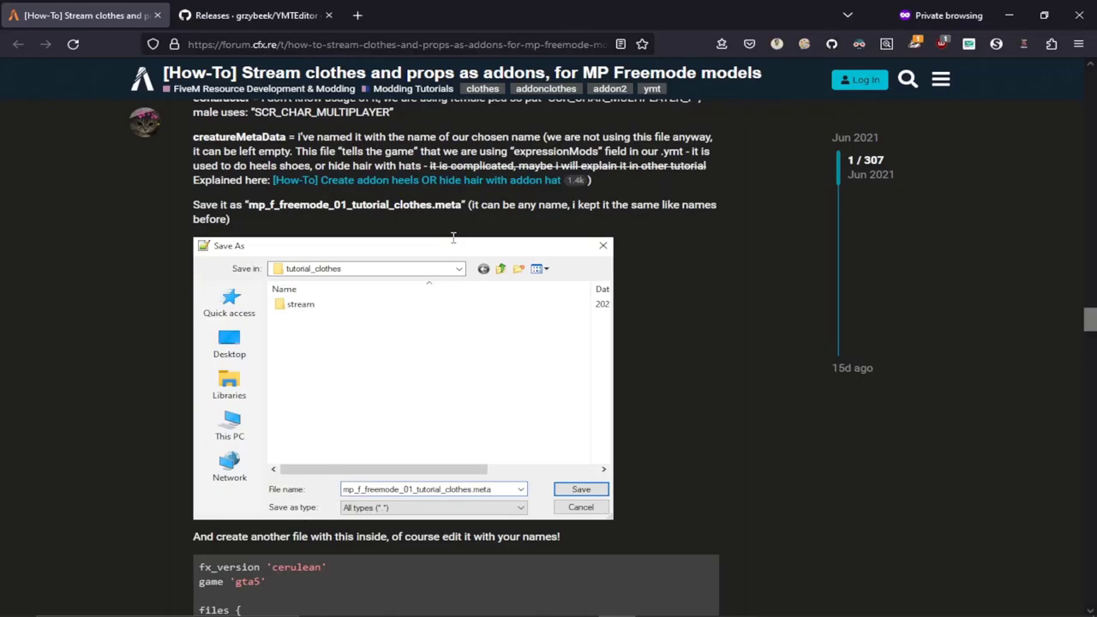
{"action": "scroll", "coordinate": [453, 237], "scroll_direction": "down", "scroll_amount": 5}
{"action": "left_click_drag", "start_coordinate": [200, 213], "coordinate": [650, 274]}
{"action": "left_click", "coordinate": [589, 271]}
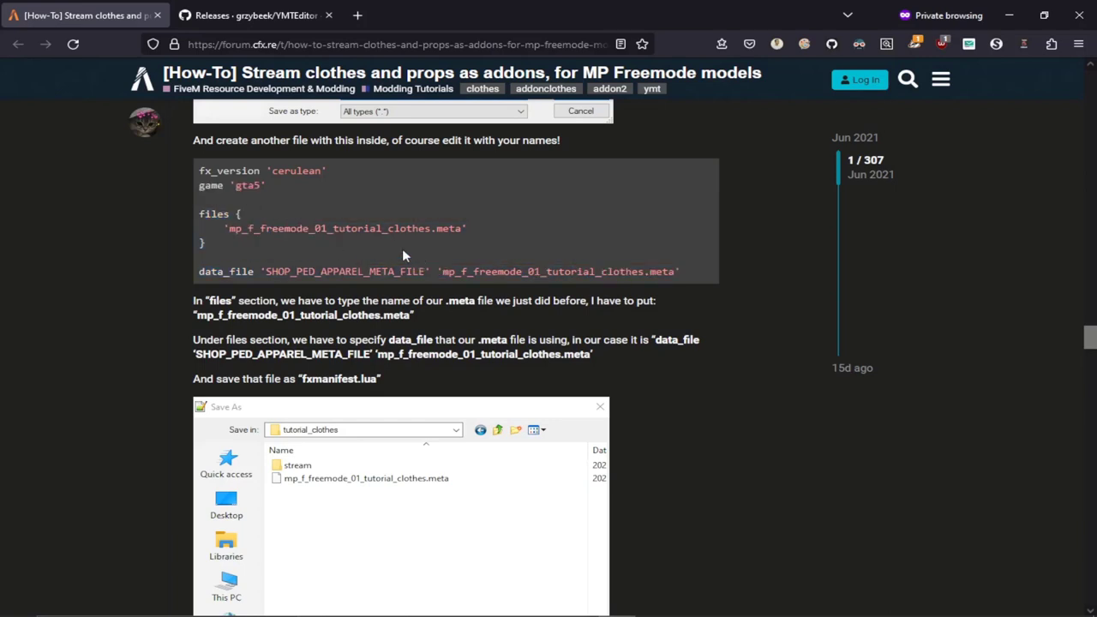
{"action": "left_click_drag", "start_coordinate": [200, 213], "coordinate": [703, 284]}
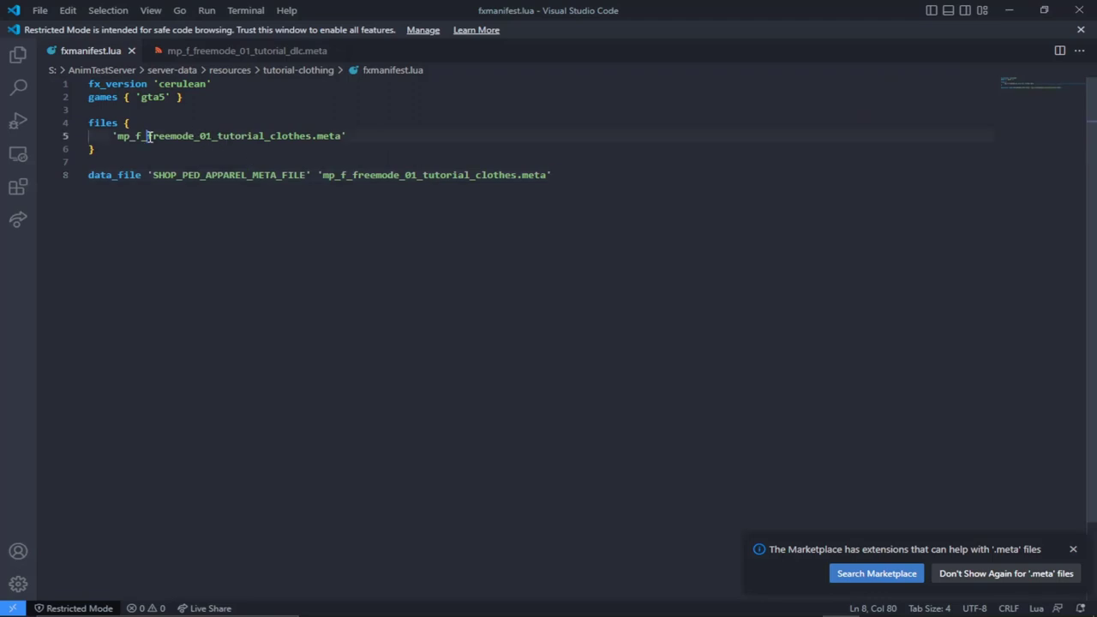
Step: Copy the meta file's name from the tutorial-clothing folder and set the manifest's files entry to mp_f_freemode_01_tutorial_dlc.meta
{"action": "double_click", "coordinate": [149, 137]}
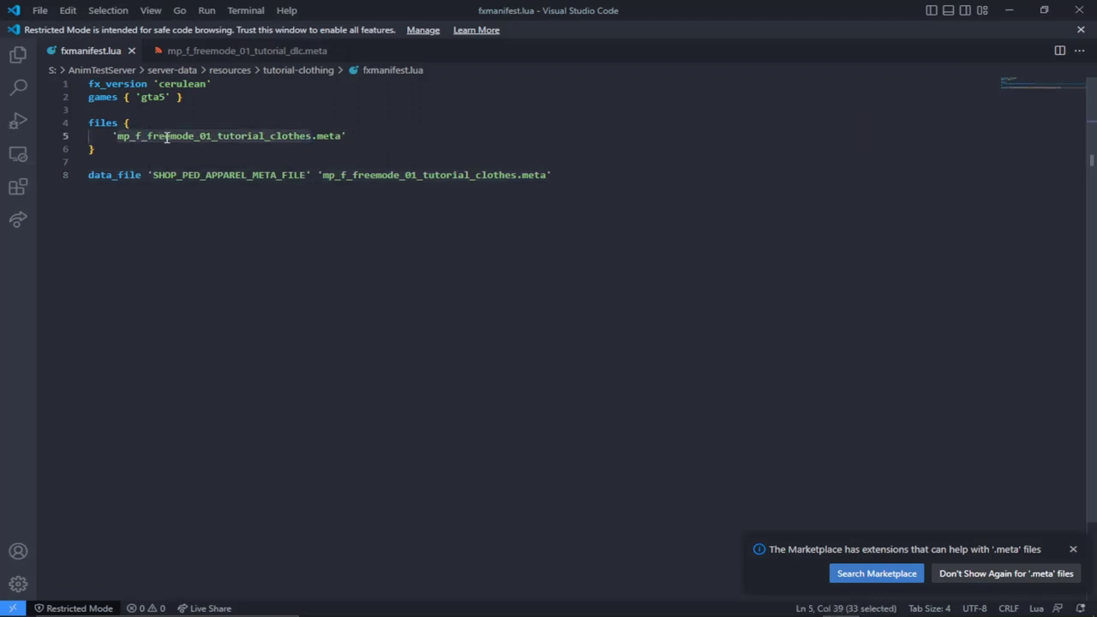
{"action": "key", "text": "super+Tab"}
{"action": "left_click", "coordinate": [540, 219]}
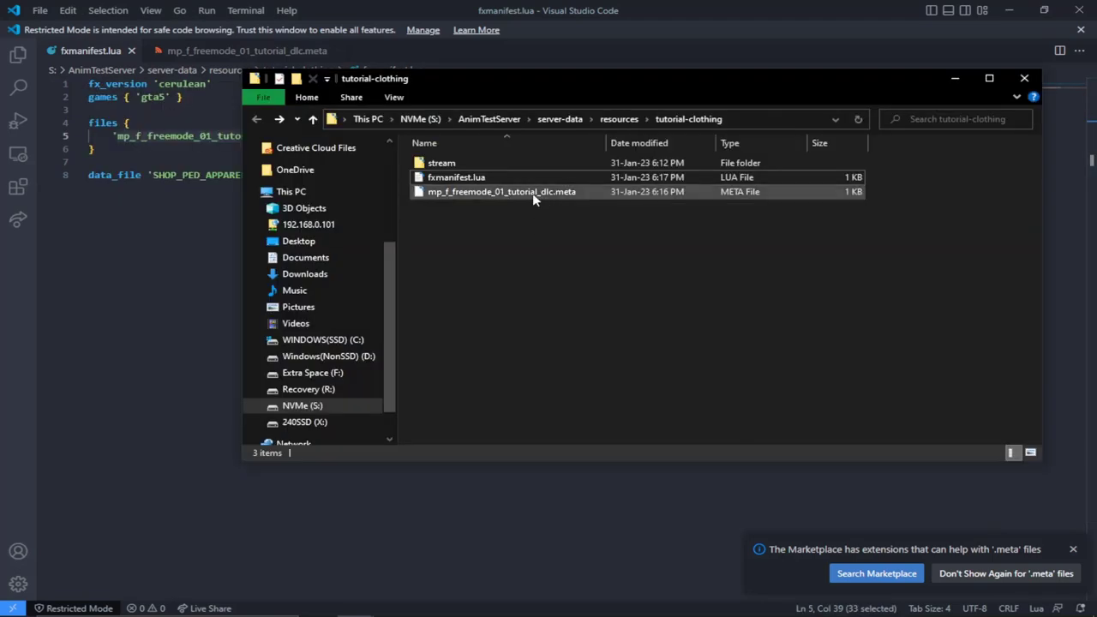
{"action": "left_click", "coordinate": [535, 194]}
{"action": "key", "text": "F2"}
{"action": "key", "text": "ctrl+c"}
{"action": "key", "text": "alt+Tab"}
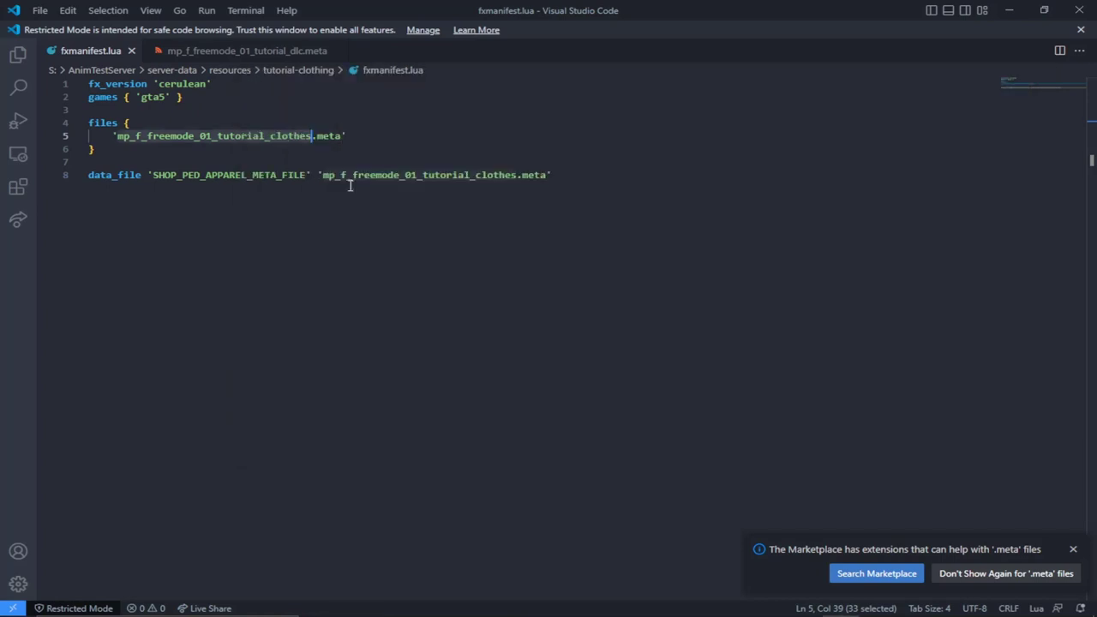
{"action": "key", "text": "ctrl+v"}
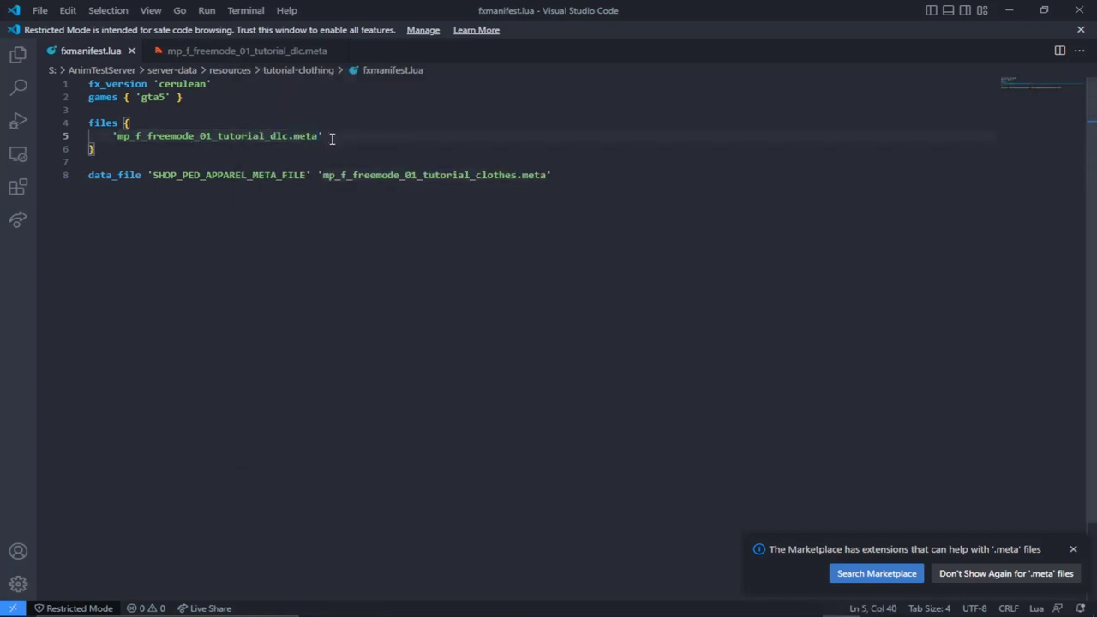
Step: Set the data_file path in fxmanifest.lua to mp_f_freemode_01_tutorial_dlc.meta
{"action": "double_click", "coordinate": [350, 175]}
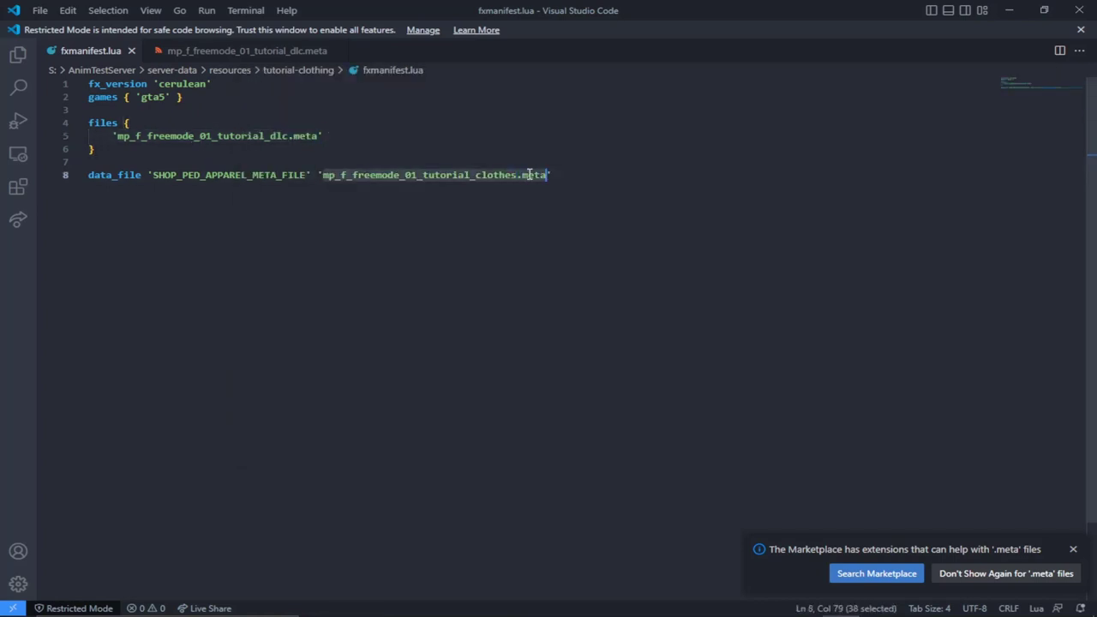
{"action": "key", "text": "ctrl+v"}
{"action": "left_click", "coordinate": [527, 175]}
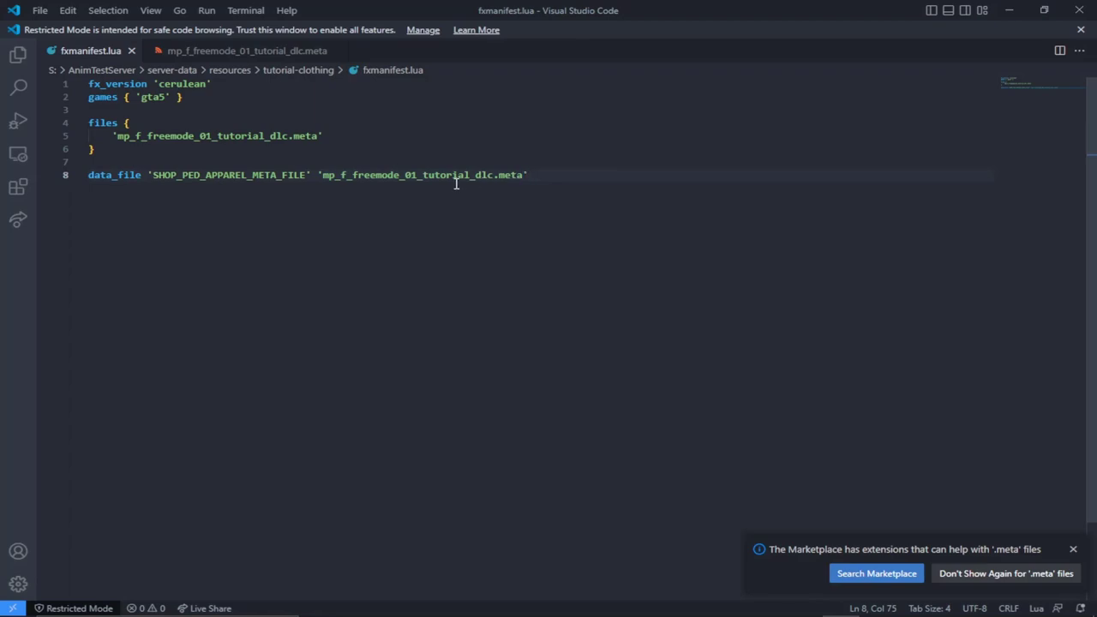
Step: Switch to File Explorer, go to the AnimTestServer folder and run its batch file to start the FiveM server
{"action": "key", "text": "alt+Tab"}
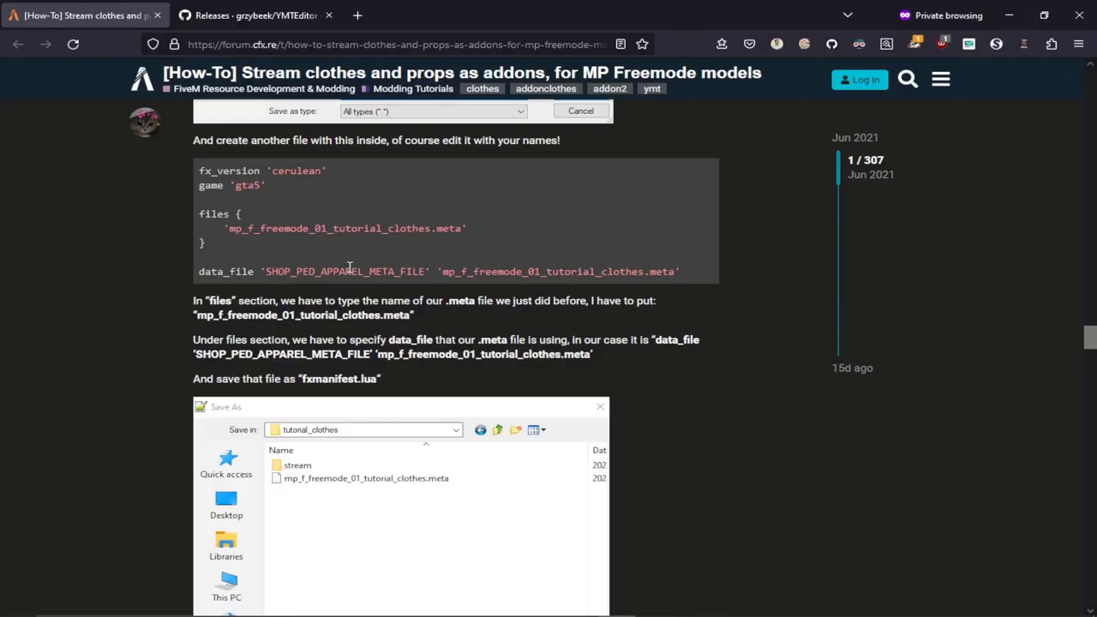
{"action": "key", "text": "alt+Tab"}
{"action": "key", "text": "Tab"}
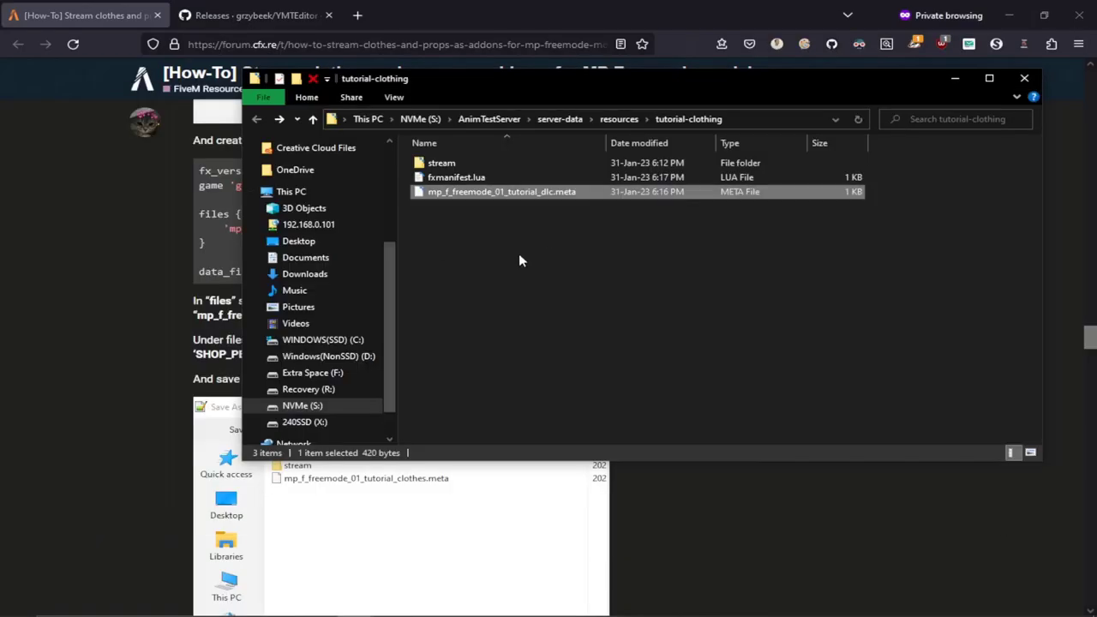
{"action": "left_click", "coordinate": [488, 120]}
{"action": "double_click", "coordinate": [487, 192]}
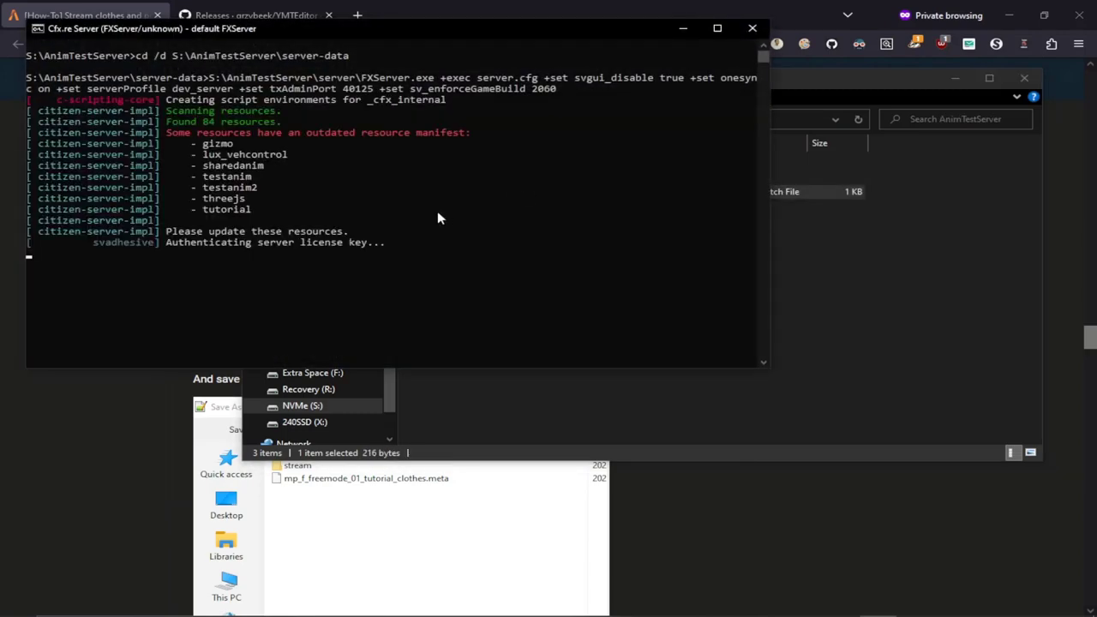
Step: Launch the FiveM client while the server is starting
{"action": "key", "text": "super"}
{"action": "type", "text": "fivem"}
{"action": "key", "text": "Return"}
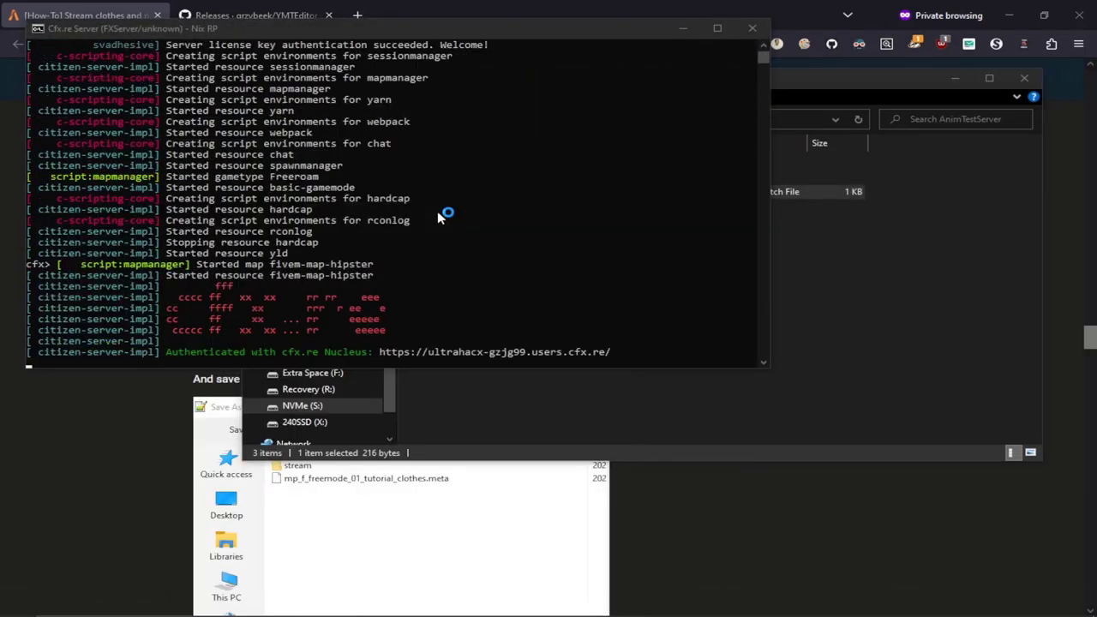
Step: Run ensure tutorial-clothing in the FXServer console to start the clothing resource
{"action": "type", "text": "nsure "}
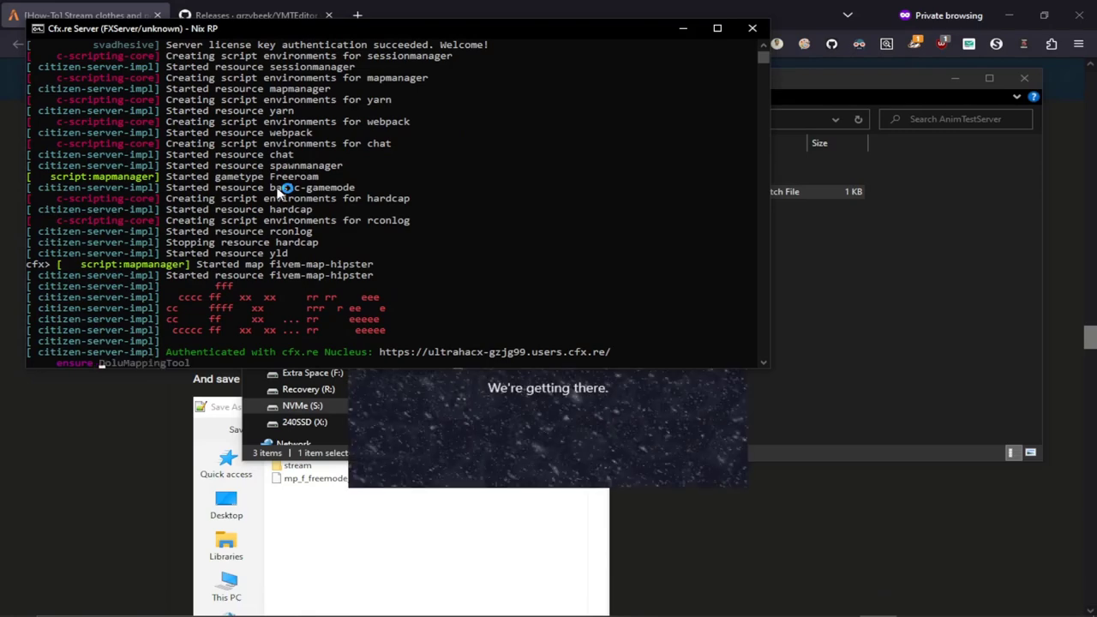
{"action": "type", "text": "tutorial-clothing"}
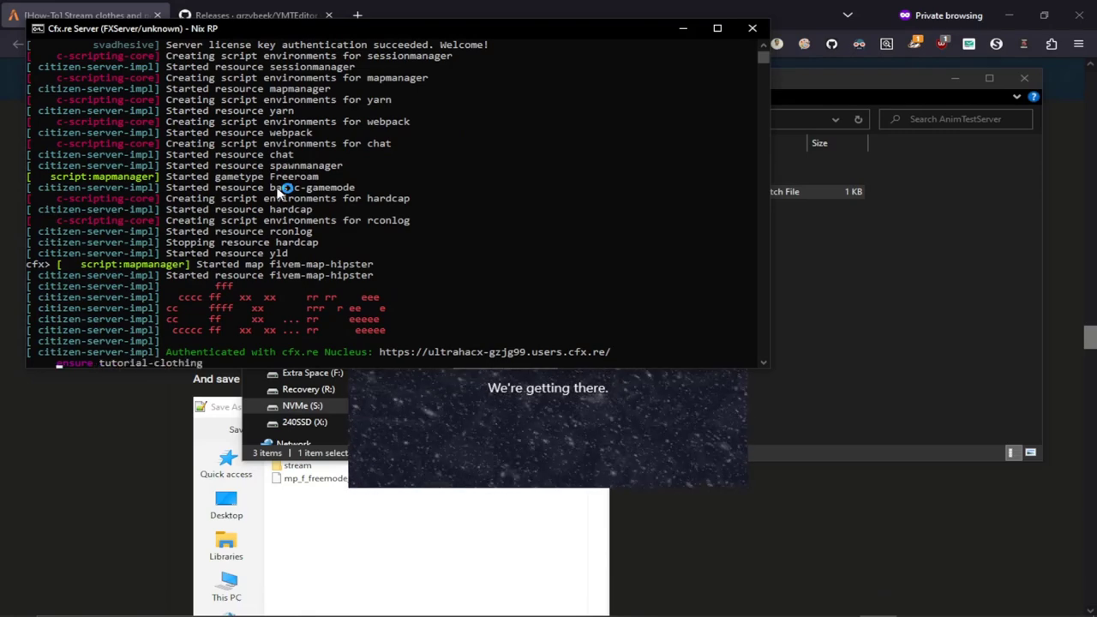
{"action": "key", "text": "Return"}
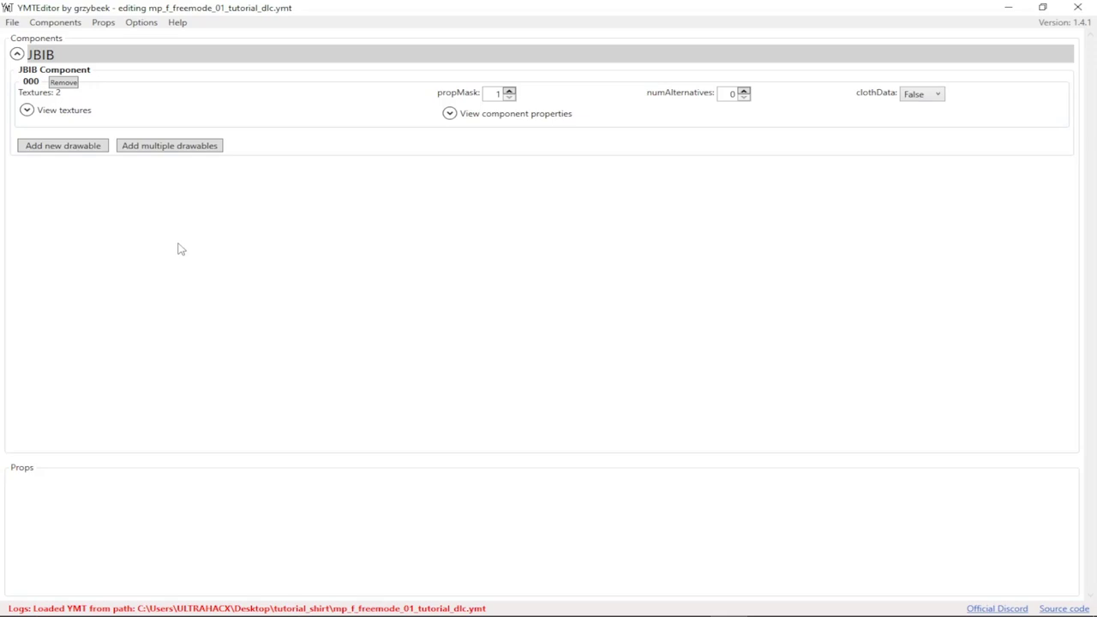
Step: Switch to YMTEditor, add a second drawable to the JBIB component, and add a TEEF component
{"action": "left_click", "coordinate": [59, 150]}
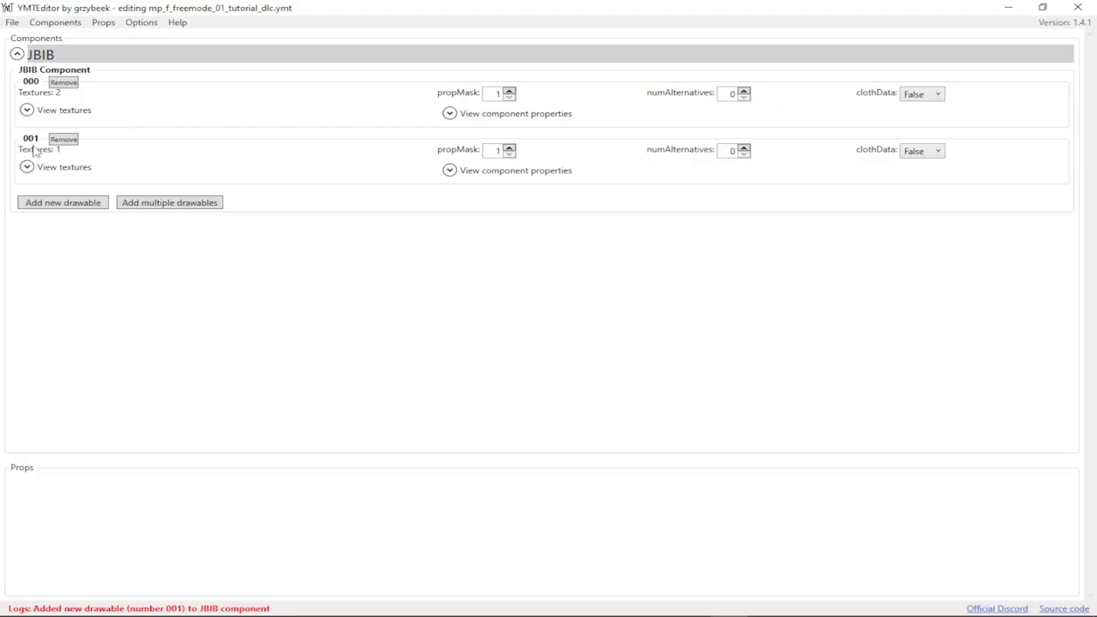
{"action": "left_click", "coordinate": [17, 54]}
{"action": "left_click", "coordinate": [63, 24]}
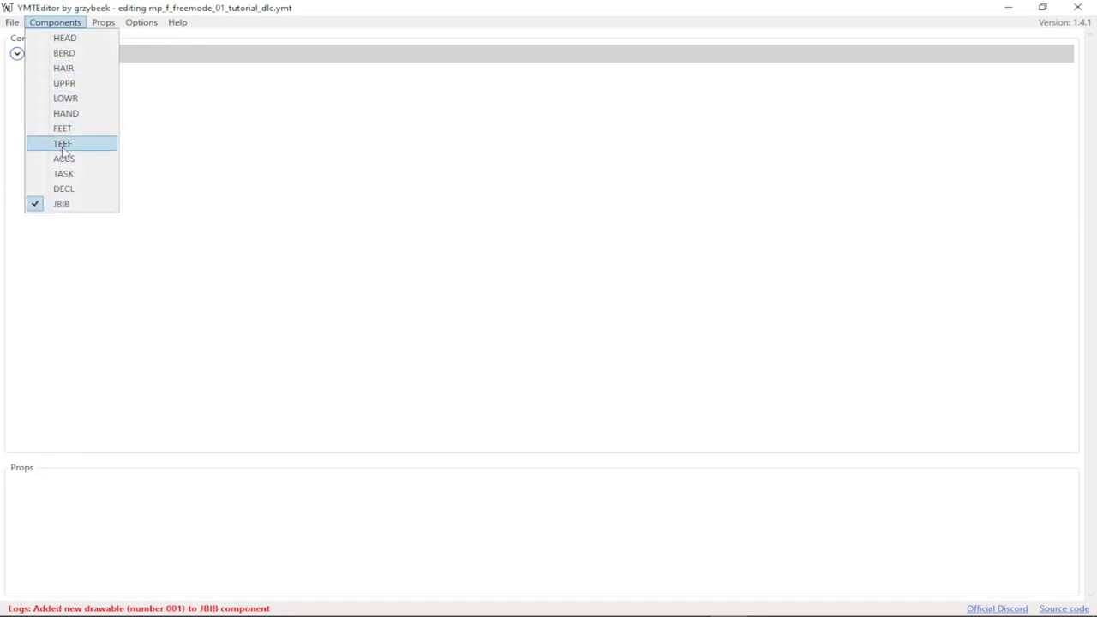
{"action": "left_click", "coordinate": [62, 144]}
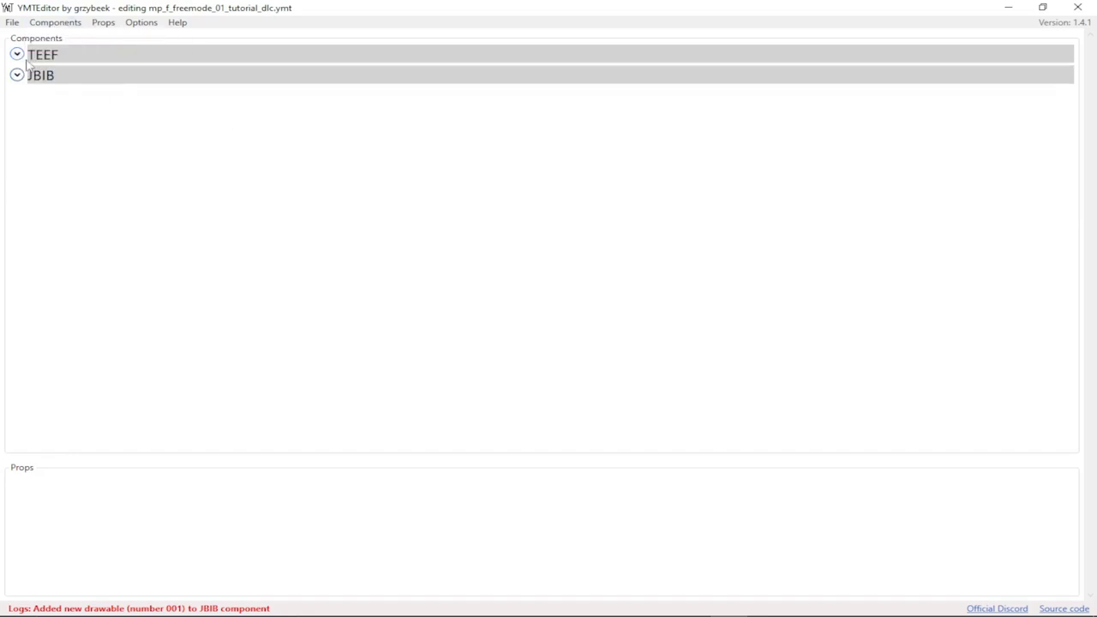
{"action": "left_click", "coordinate": [28, 57]}
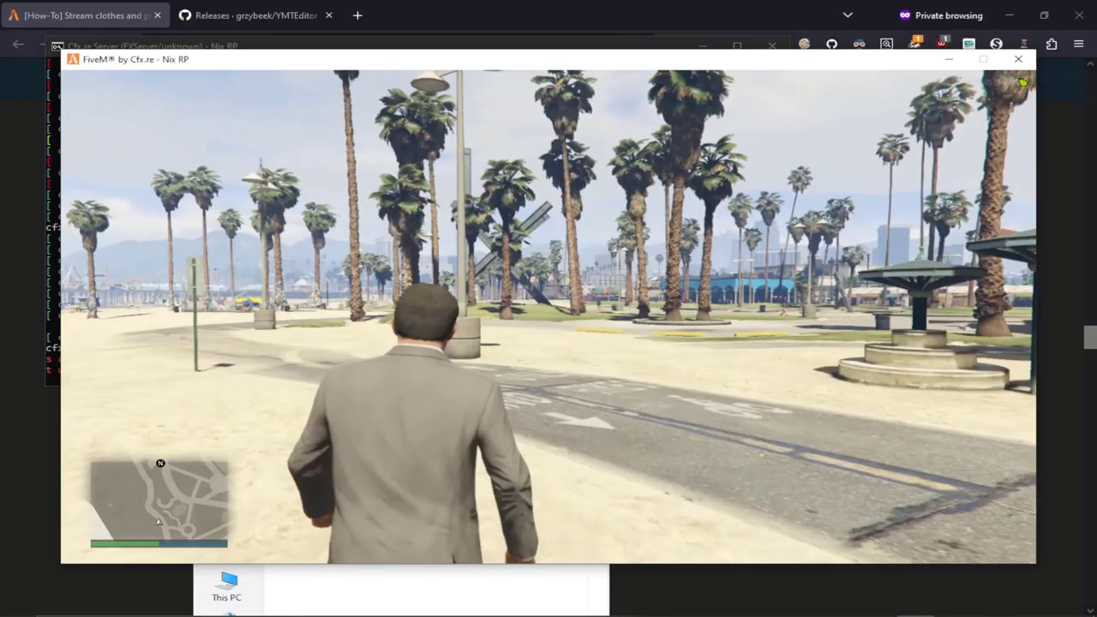
Step: Switch to the FiveM game and change the player skin to MP Female with the Lambda Menu
{"action": "key", "text": "m"}
{"action": "key", "text": "Down"}
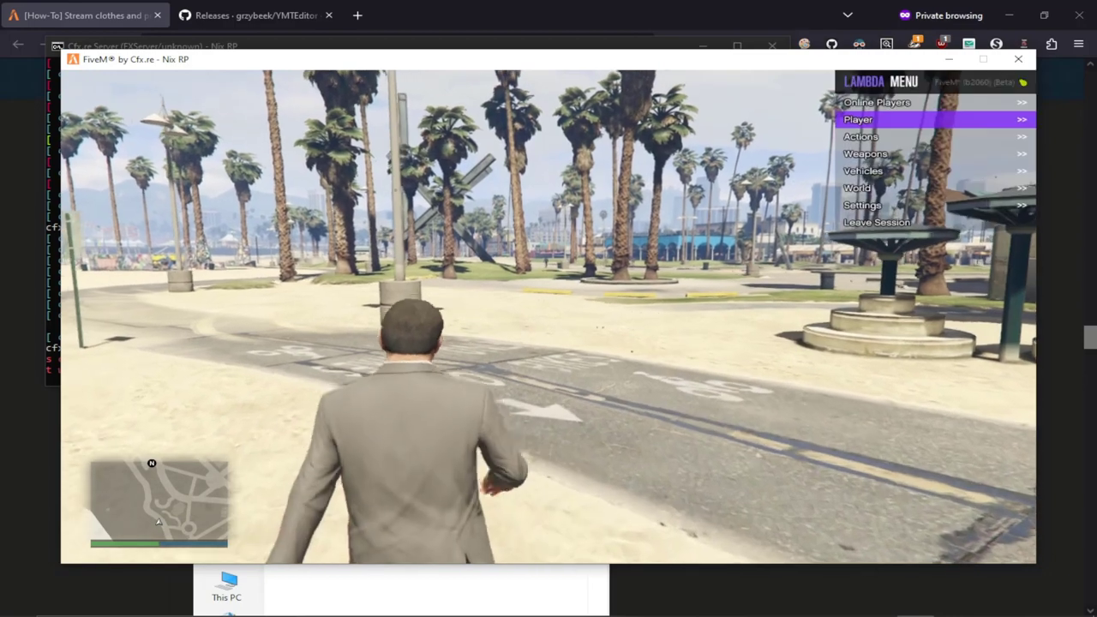
{"action": "key", "text": "Return"}
{"action": "key", "text": "Return"}
{"action": "key", "text": "Down"}
{"action": "key", "text": "Return"}
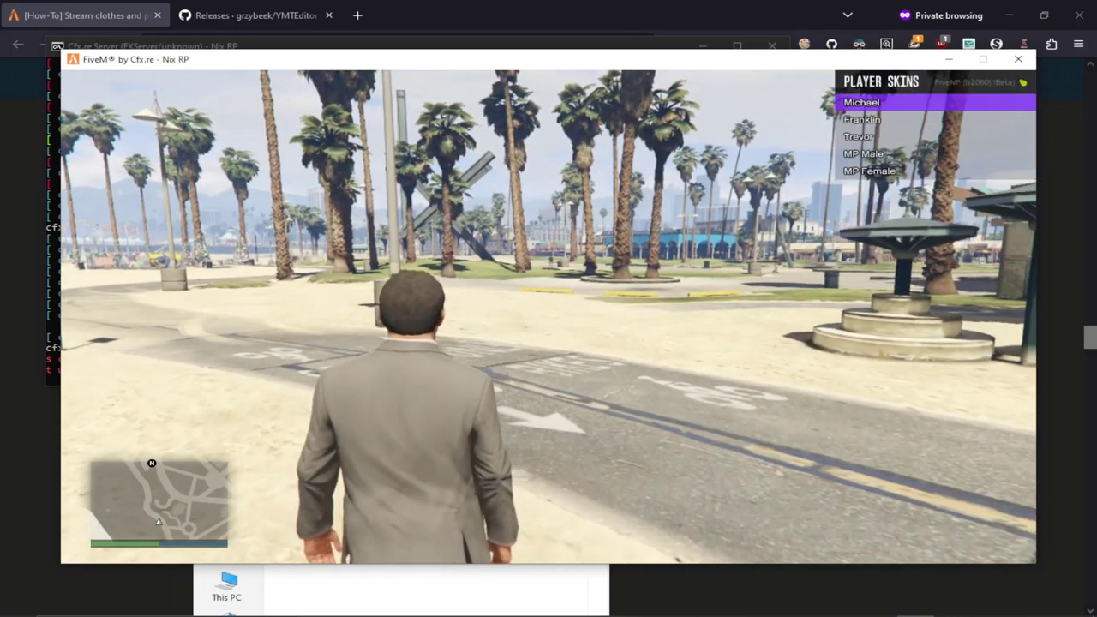
{"action": "key", "text": "Down"}
{"action": "key", "text": "Down"}
{"action": "key", "text": "Down"}
{"action": "key", "text": "Down"}
{"action": "key", "text": "Return"}
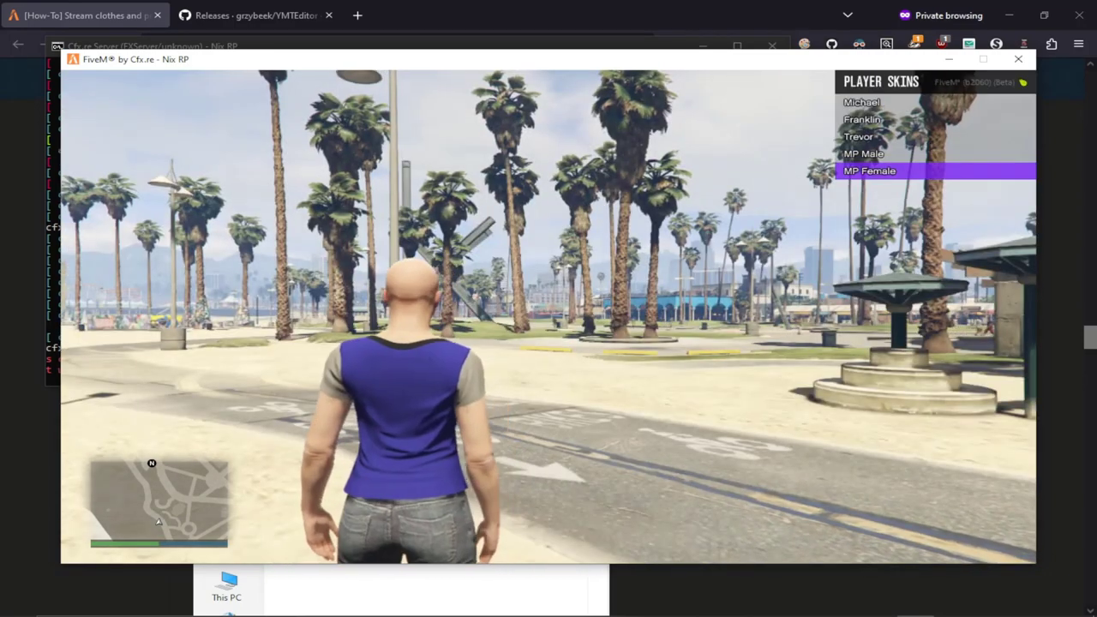
Step: Dress the character in Shirt/Jacket drawable #370 through the skin texture modification options
{"action": "key", "text": "BackSpace"}
{"action": "key", "text": "BackSpace"}
{"action": "key", "text": "Return"}
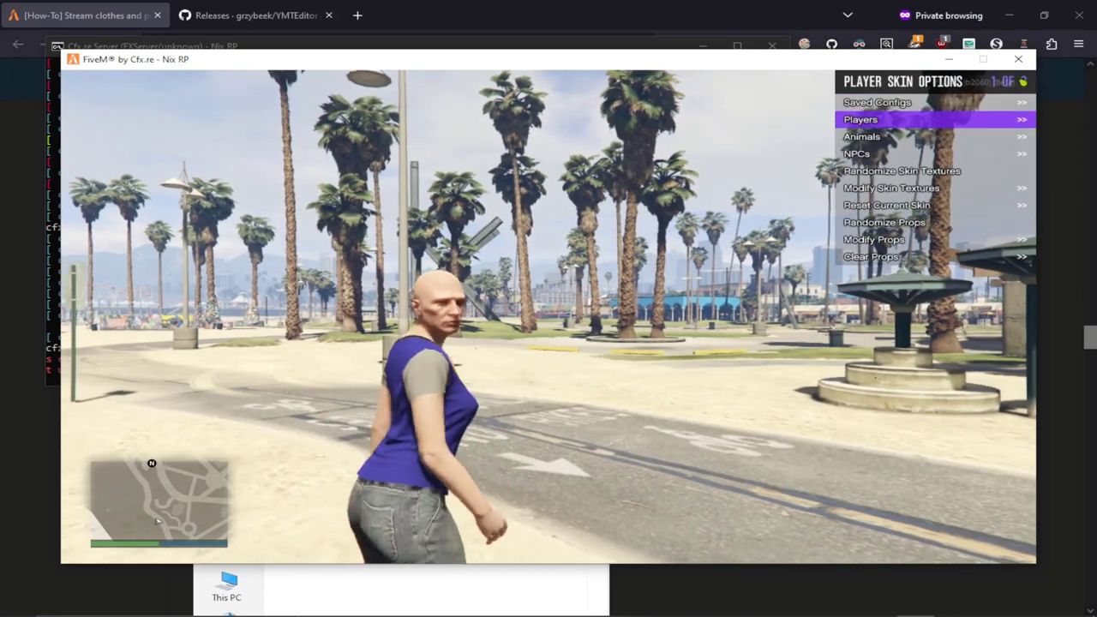
{"action": "key", "text": "Down"}
{"action": "key", "text": "Down"}
{"action": "key", "text": "Down"}
{"action": "key", "text": "Down"}
{"action": "key", "text": "Down"}
{"action": "key", "text": "Return"}
{"action": "key", "text": "Up"}
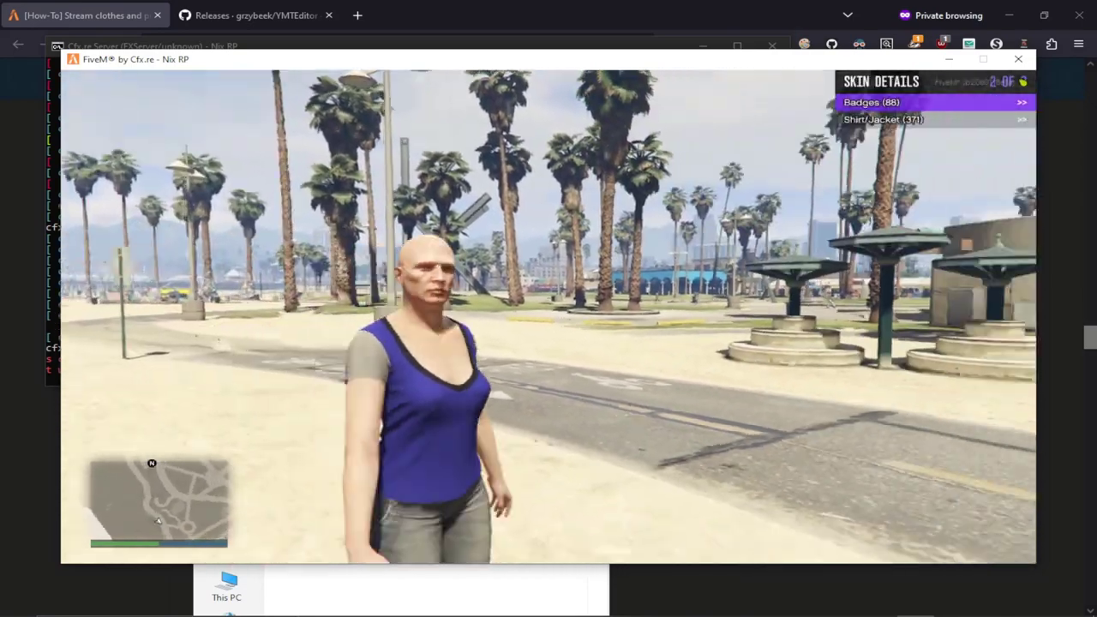
{"action": "key", "text": "a"}
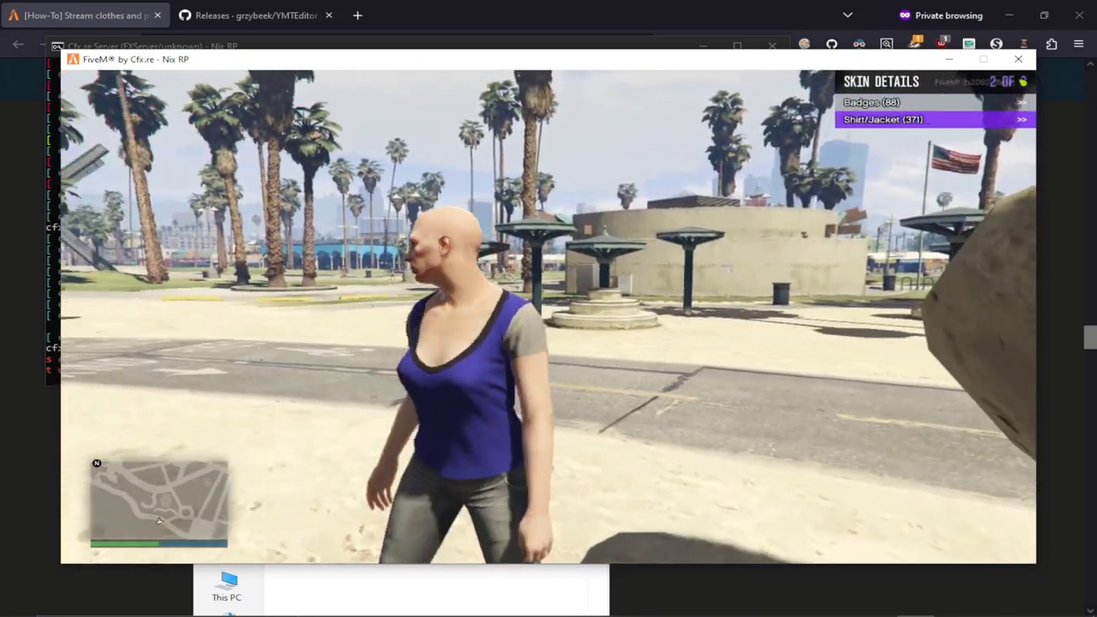
{"action": "key", "text": "s"}
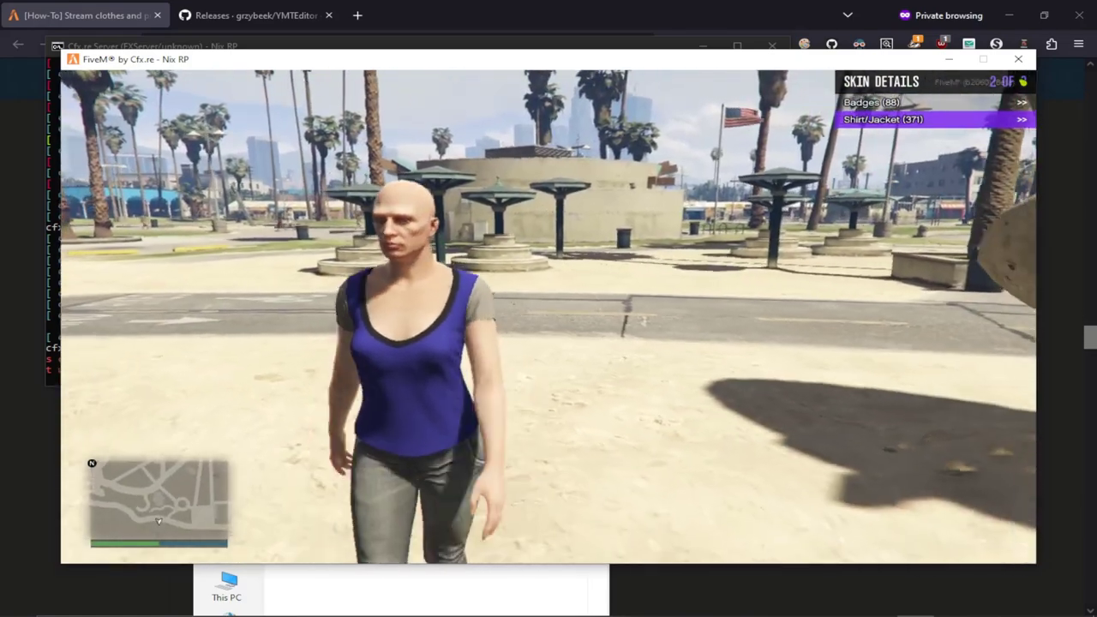
{"action": "key", "text": "Return"}
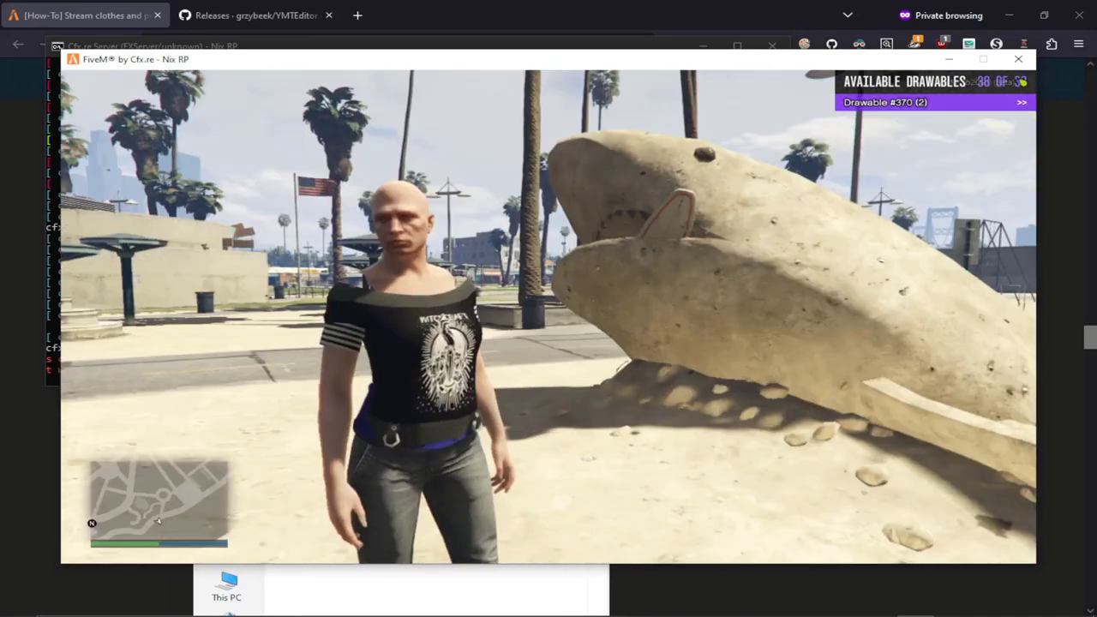
Step: Examine the custom shirt on the moving character from the front and back
{"action": "key", "text": "w"}
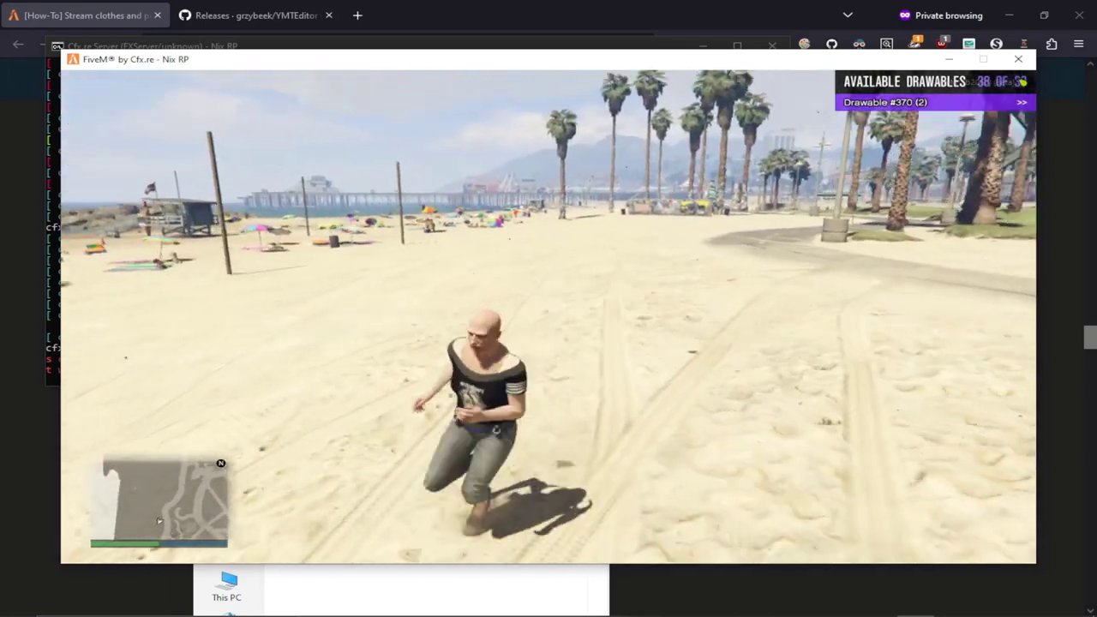
{"action": "key", "text": "w"}
{"action": "key", "text": "a"}
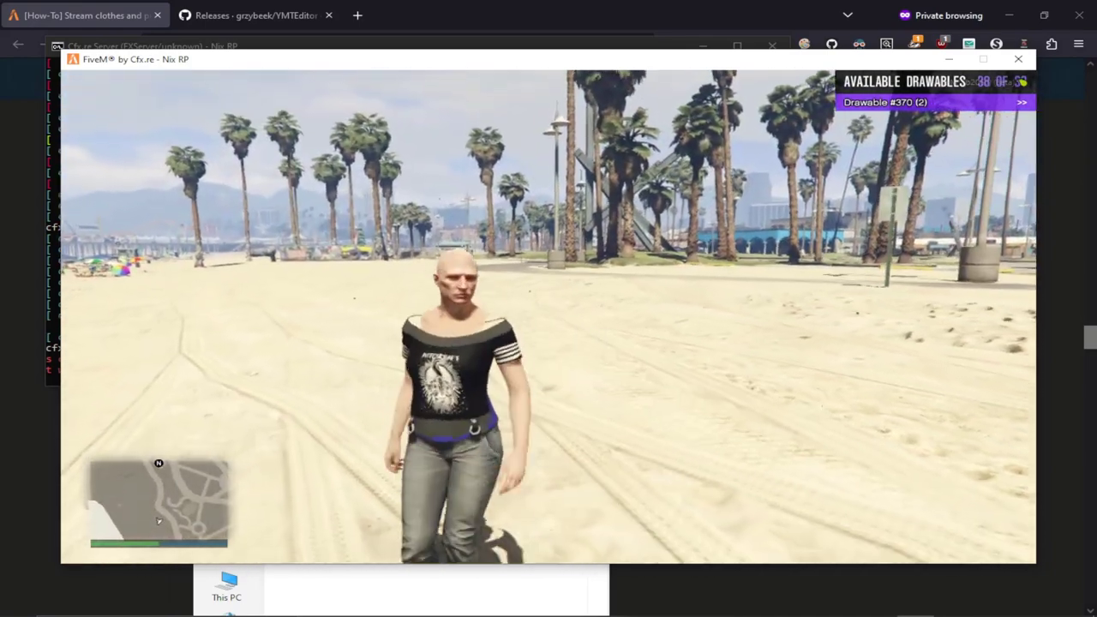
{"action": "key", "text": "v"}
{"action": "key", "text": "v"}
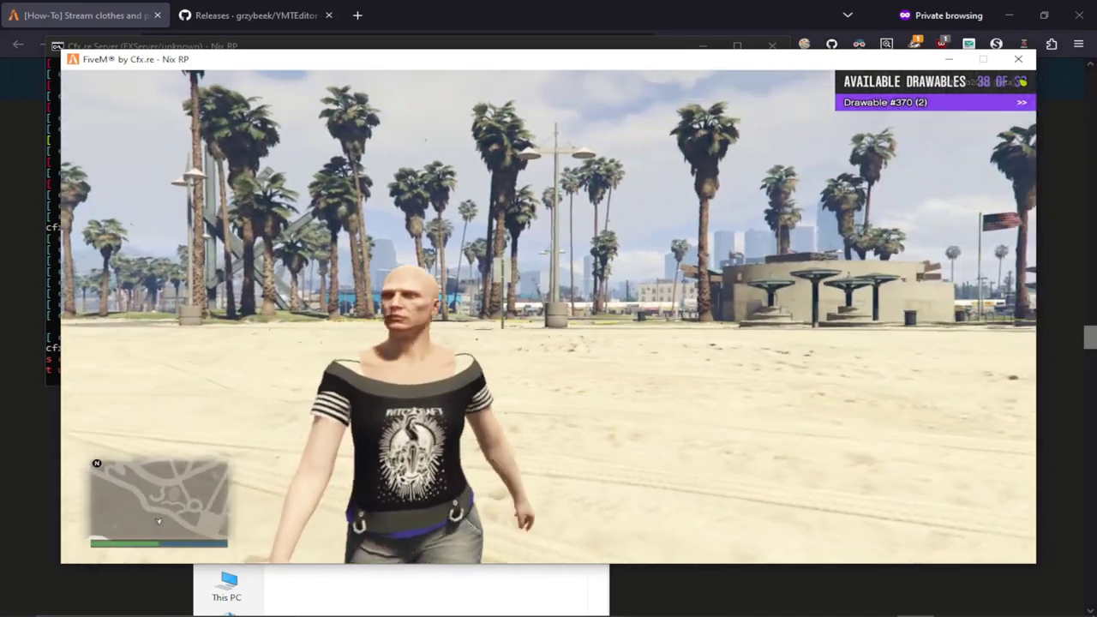
{"action": "key", "text": "w"}
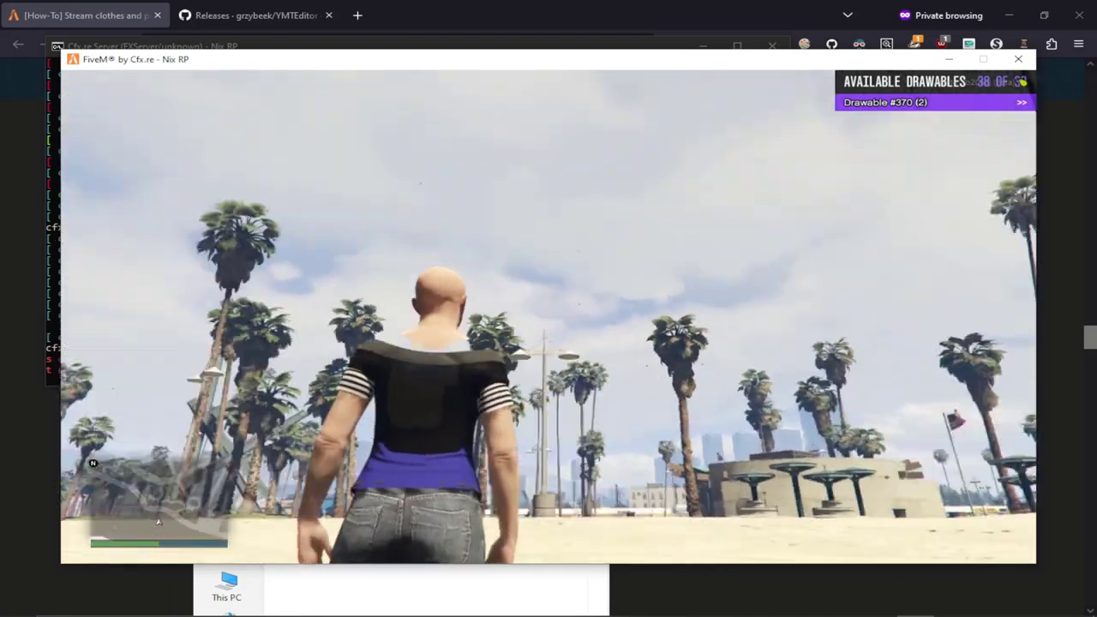
{"action": "key", "text": "w"}
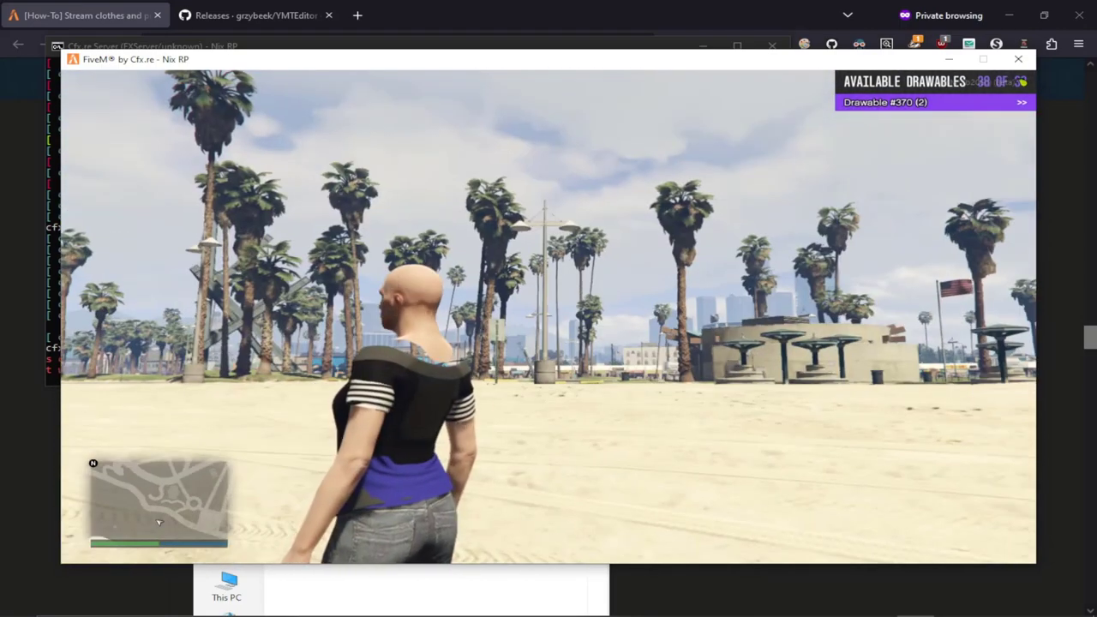
Step: Change the Shirt component worn under the custom top to drawable #14
{"action": "key", "text": "BackSpace"}
{"action": "key", "text": "Down"}
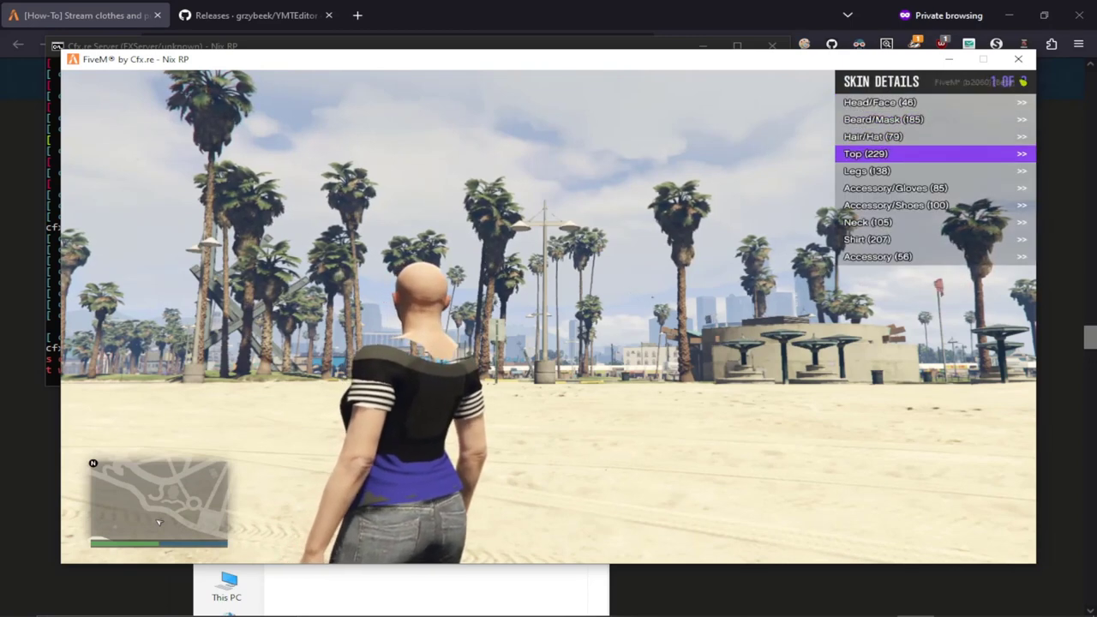
{"action": "key", "text": "Return"}
{"action": "key", "text": "Right"}
{"action": "key", "text": "Right"}
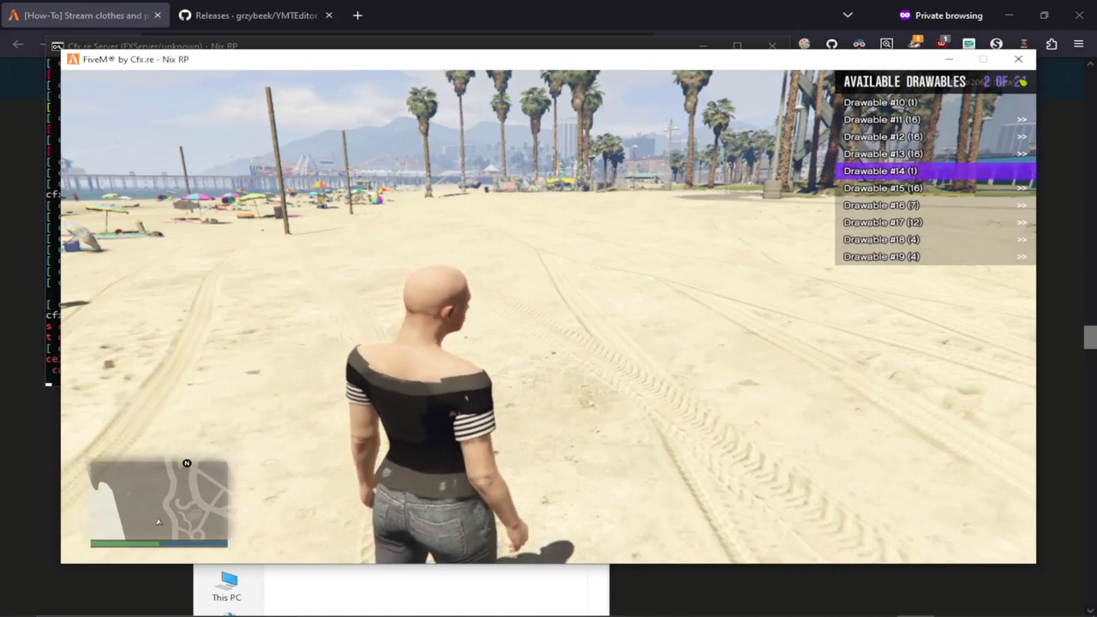
Step: Run the character around to view the outfit and return to Shirt/Jacket drawable #370 in the skin details
{"action": "key", "text": "d"}
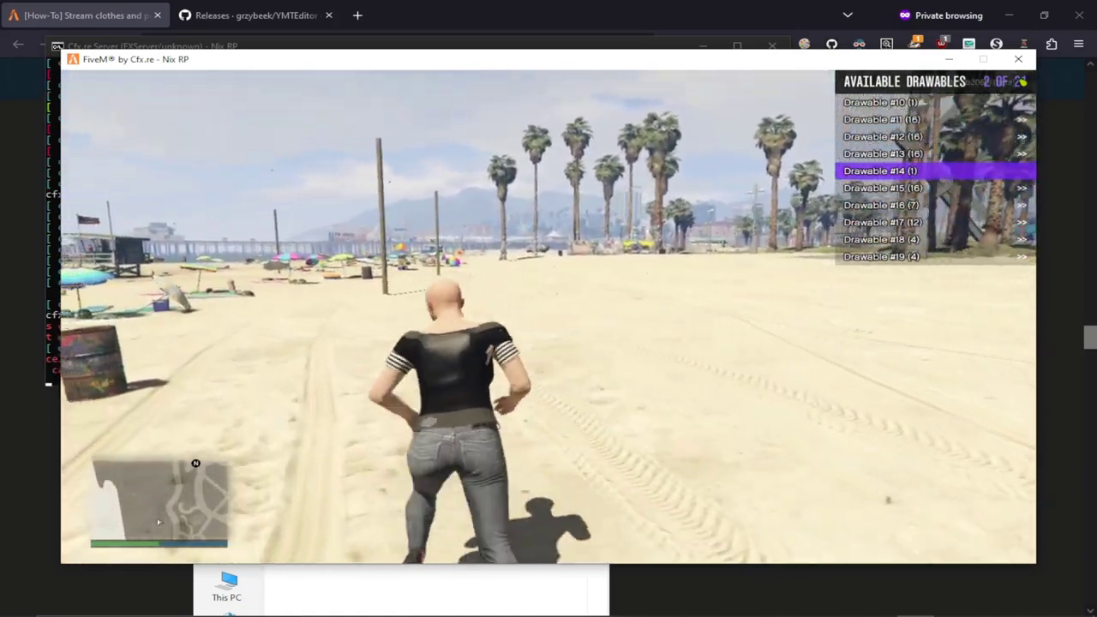
{"action": "key", "text": "d"}
{"action": "key", "text": "s"}
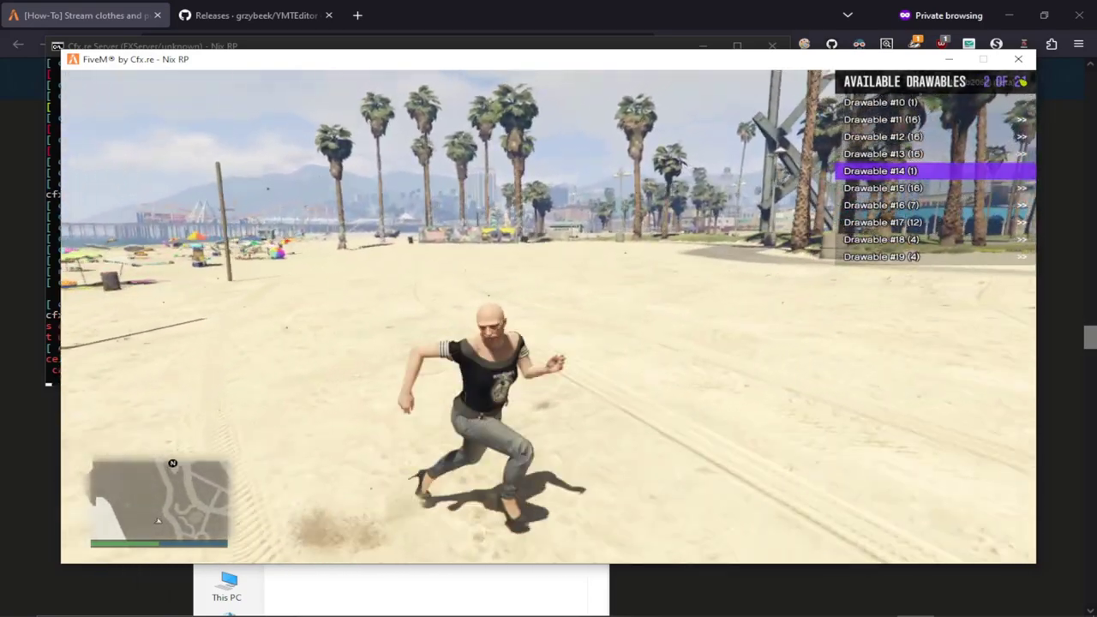
{"action": "key", "text": "m"}
{"action": "key", "text": "a"}
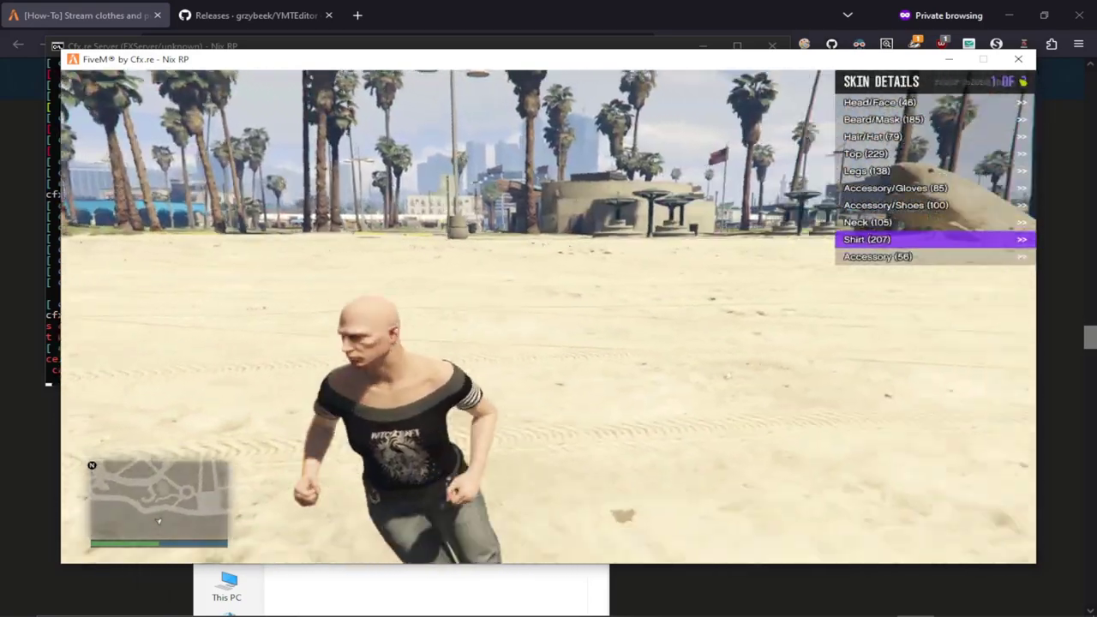
{"action": "key", "text": "w"}
{"action": "key", "text": "Down"}
{"action": "key", "text": "Down"}
{"action": "key", "text": "Down"}
{"action": "key", "text": "BackSpace"}
{"action": "key", "text": "Return"}
{"action": "key", "text": "d"}
{"action": "key", "text": "s"}
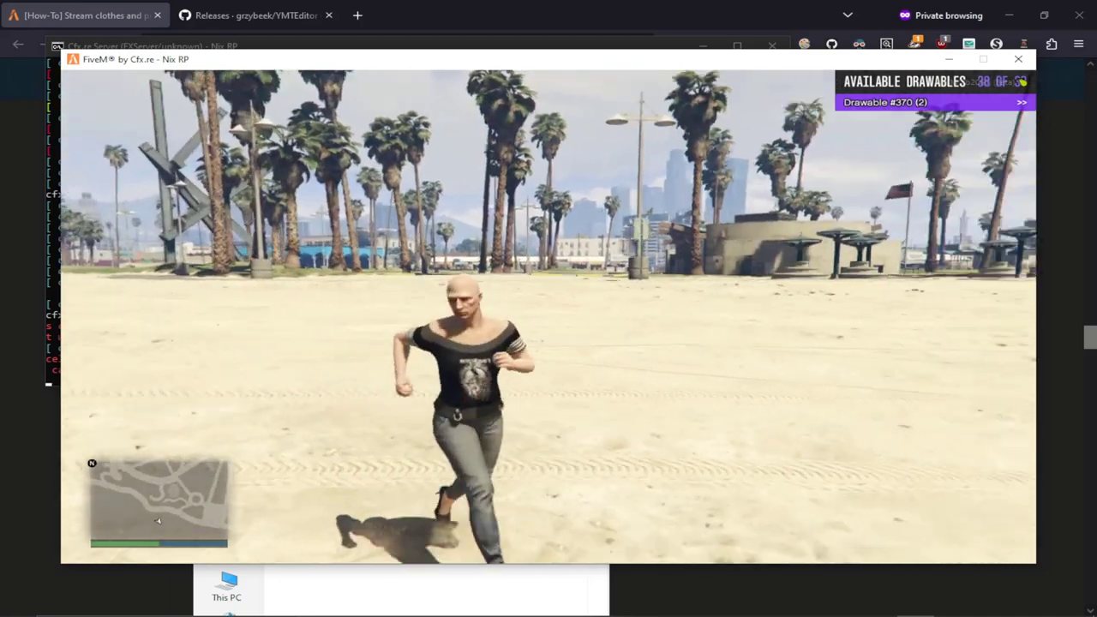
{"action": "key", "text": "a"}
{"action": "key", "text": "s"}
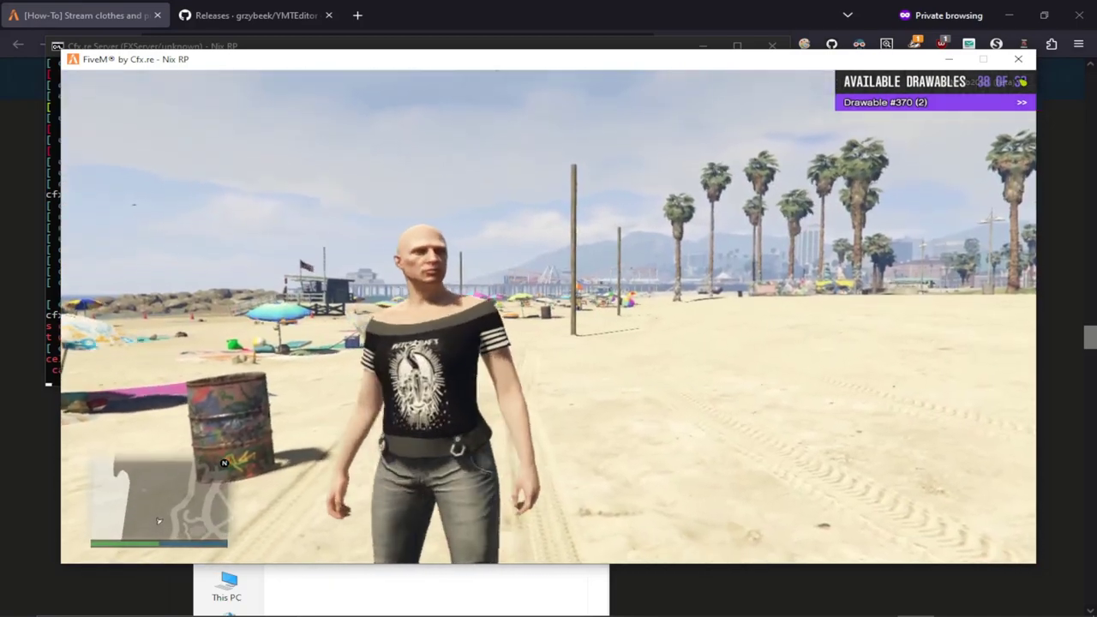
Step: Apply Texture #1 to Shirt/Jacket drawable #370
{"action": "key", "text": "Return"}
{"action": "key", "text": "BackSpace"}
{"action": "key", "text": "Return"}
{"action": "key", "text": "Down"}
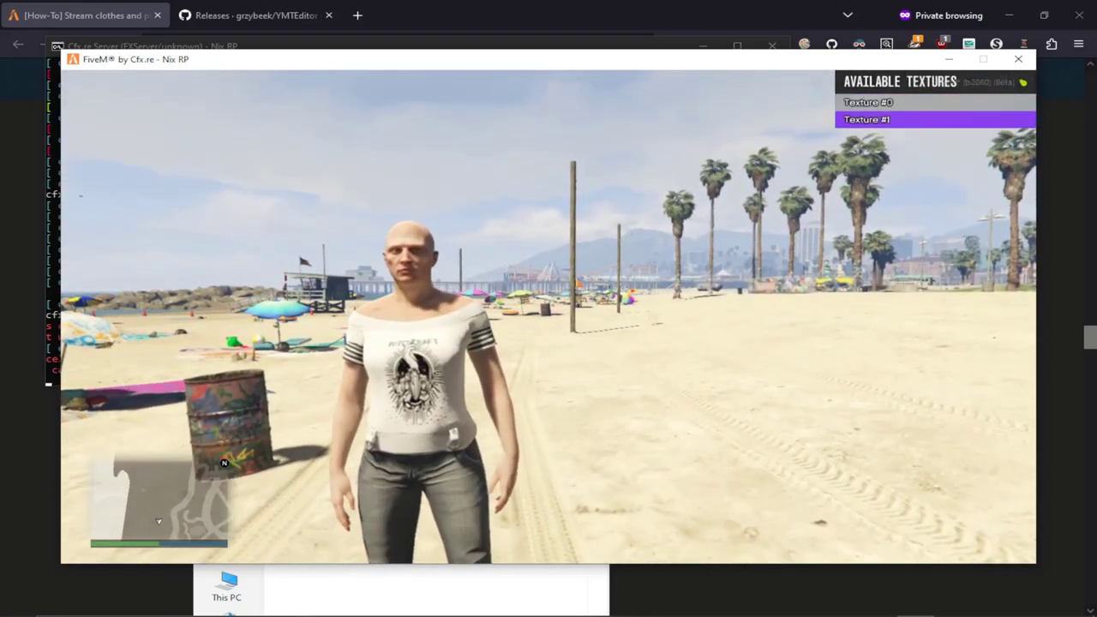
{"action": "key", "text": "Return"}
{"action": "key", "text": "Return"}
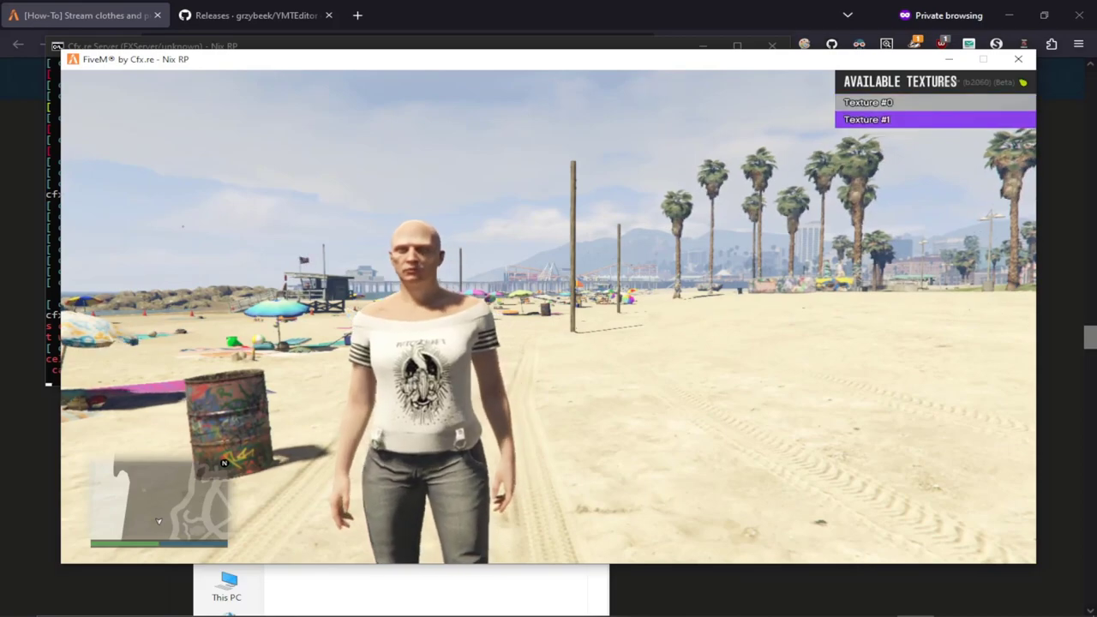
Step: Examine the white variant of the custom shirt from several angles while walking, and bring up the open windows
{"action": "key", "text": "w"}
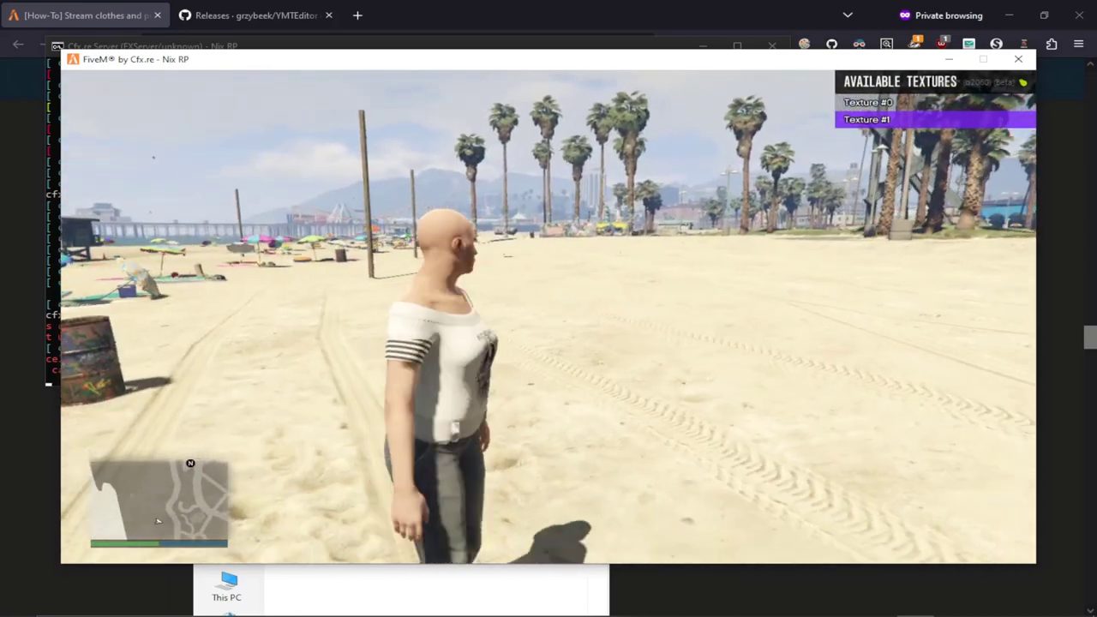
{"action": "key", "text": "space"}
{"action": "key", "text": "w"}
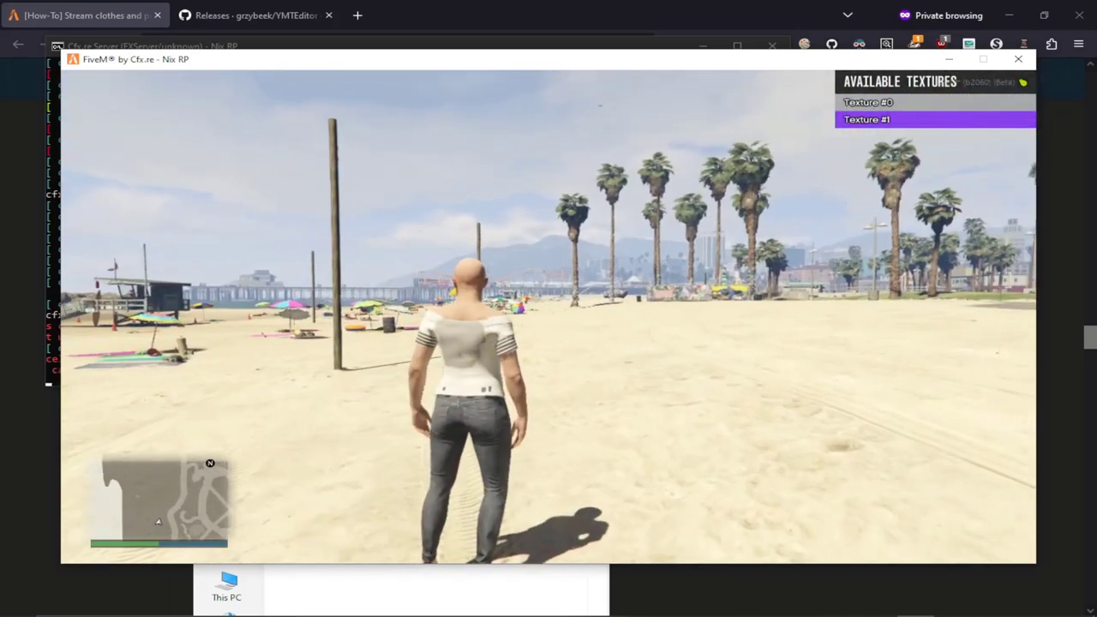
{"action": "key", "text": "s"}
{"action": "key", "text": "w"}
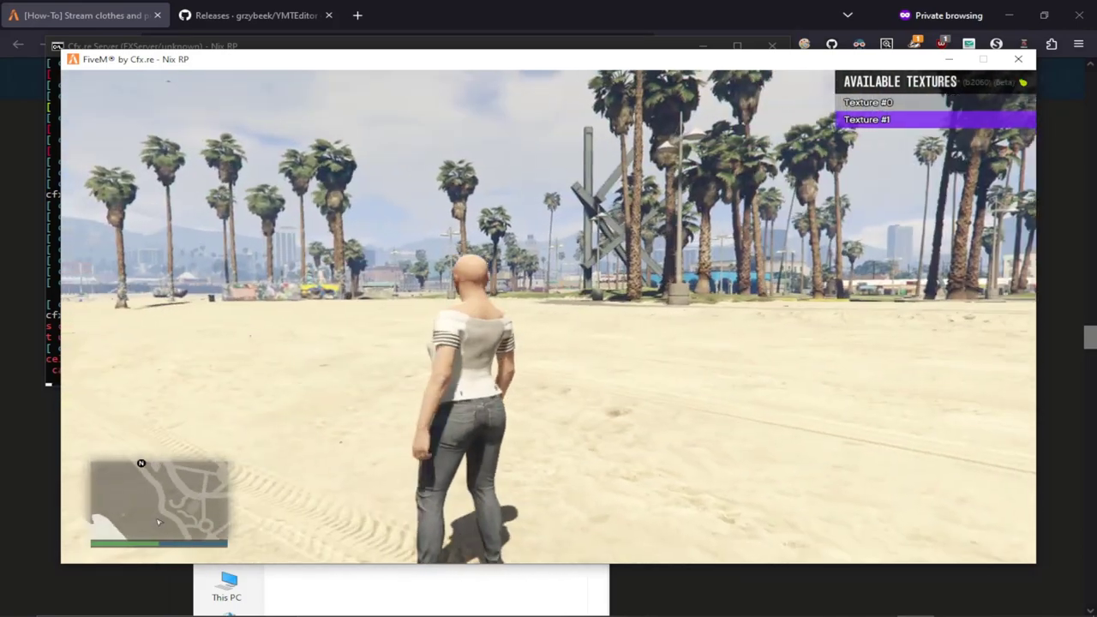
{"action": "key", "text": "s"}
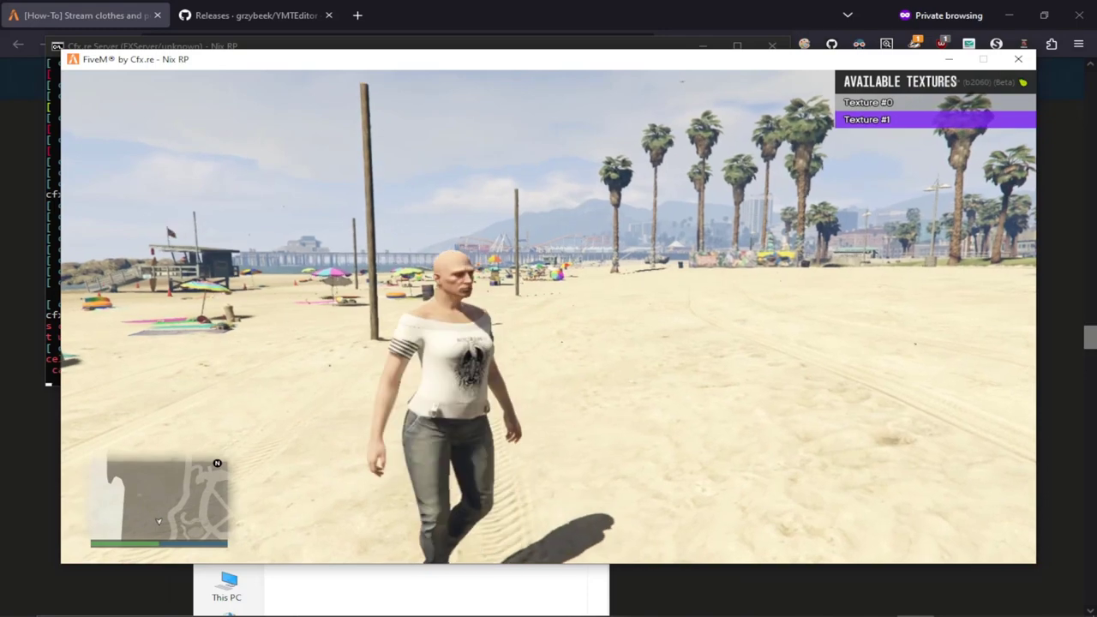
{"action": "key", "text": "alt+Tab"}
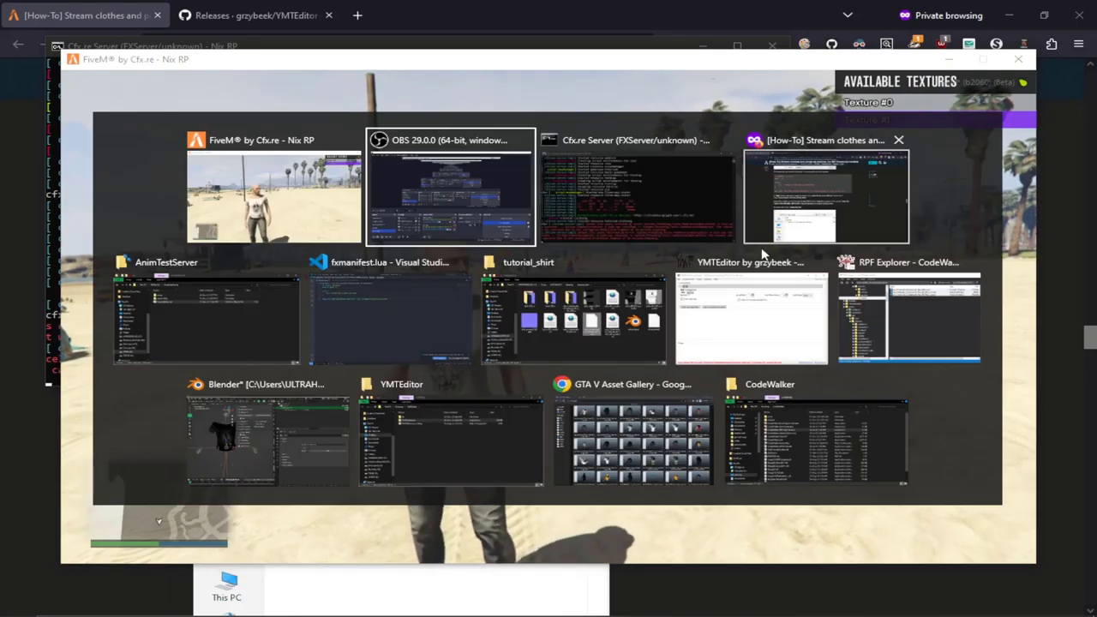
Step: Switch to Blender and hide the viewport sidebar to view the jbib_custom shirt model unobstructed
{"action": "left_click", "coordinate": [286, 413]}
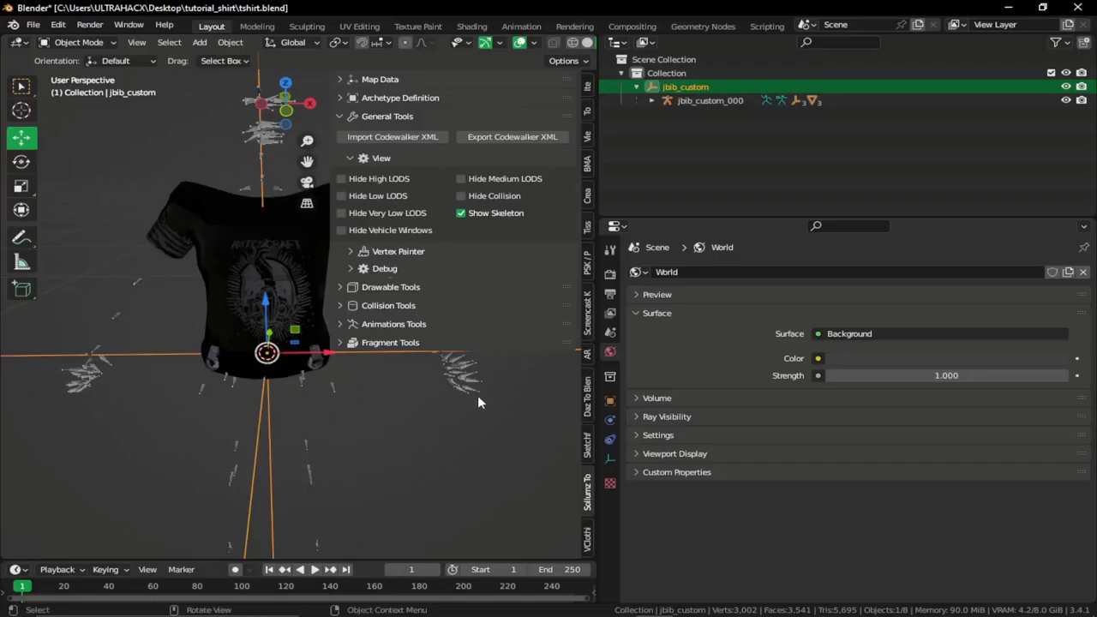
{"action": "key", "text": "n"}
{"action": "mouse_move", "coordinate": [480, 593]}
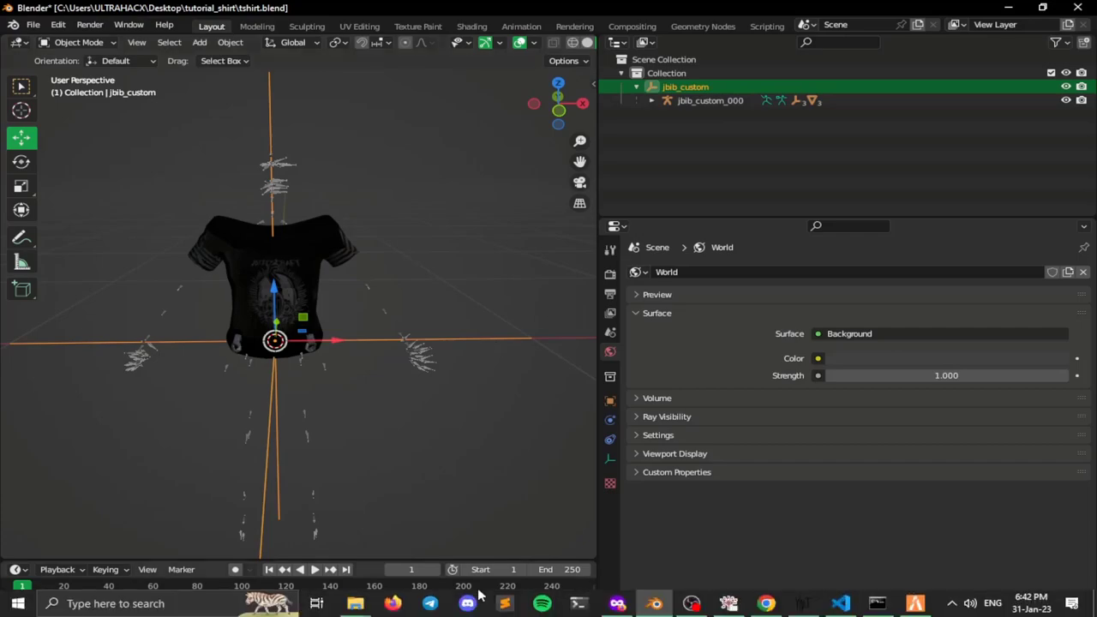
Step: Switch back to FiveM, walk the character to examine the white shirt from behind and in front, and close the available textures list
{"action": "left_click", "coordinate": [916, 604]}
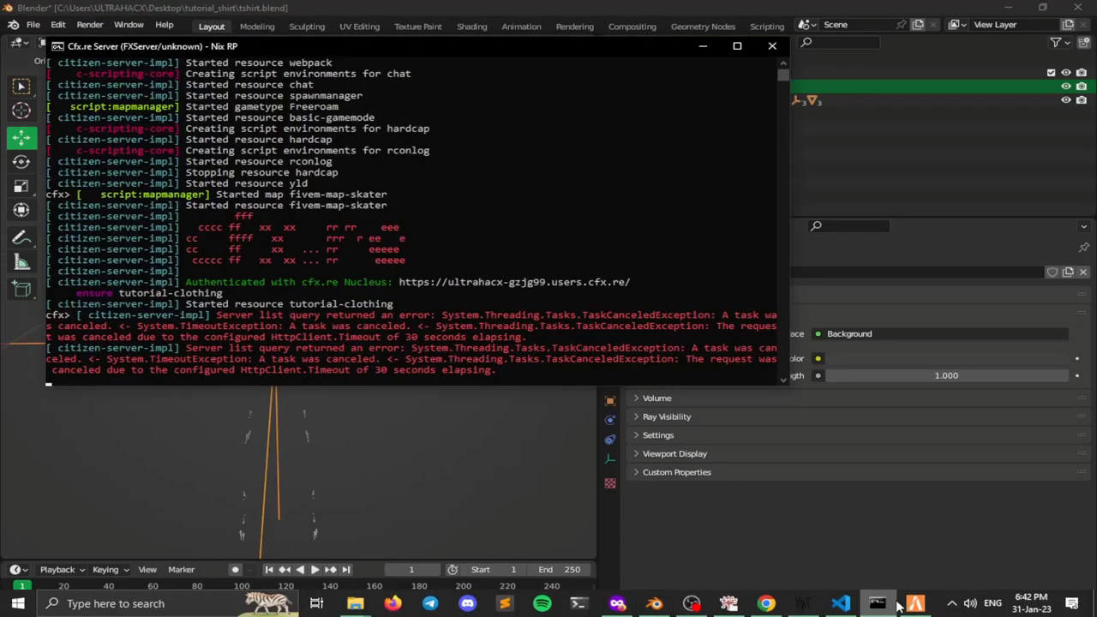
{"action": "key", "text": "w"}
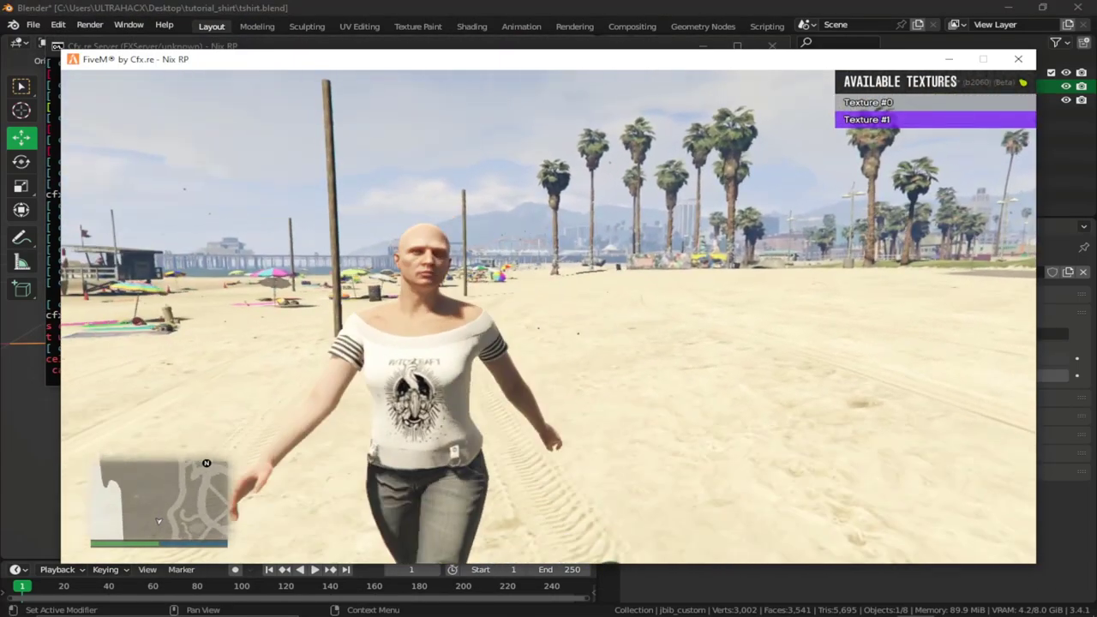
{"action": "key", "text": "w"}
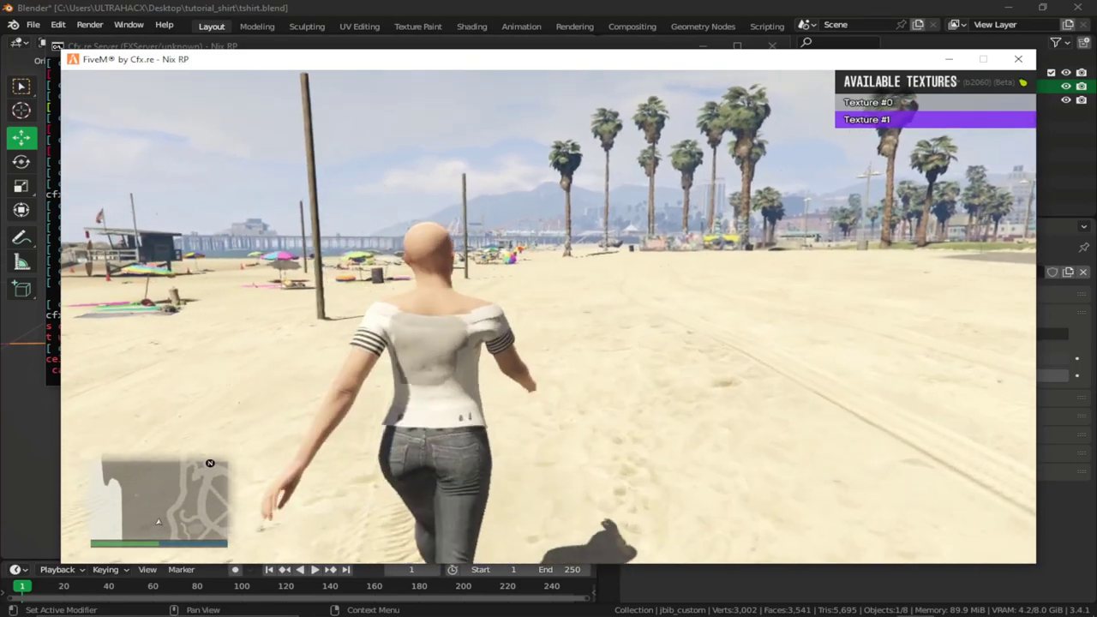
{"action": "key", "text": "w"}
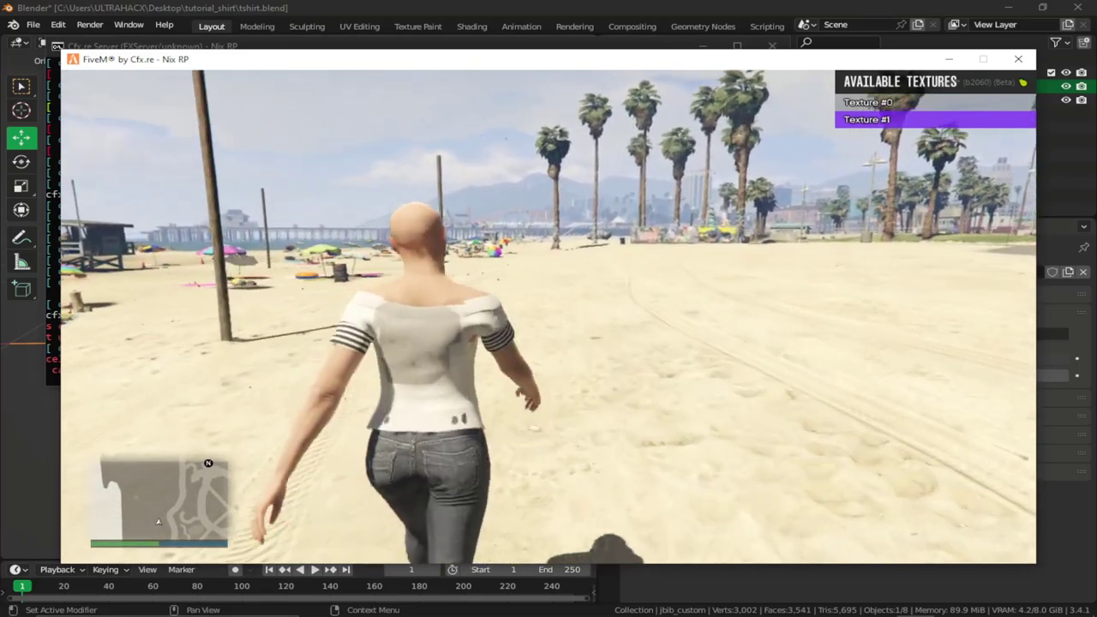
{"action": "key", "text": "w"}
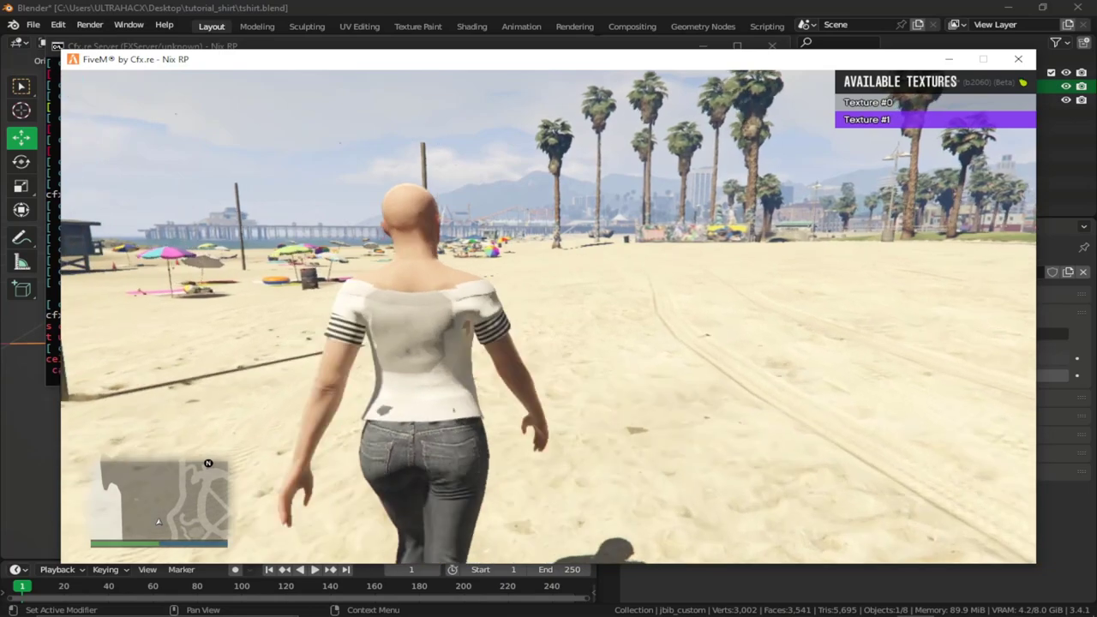
{"action": "key", "text": "w"}
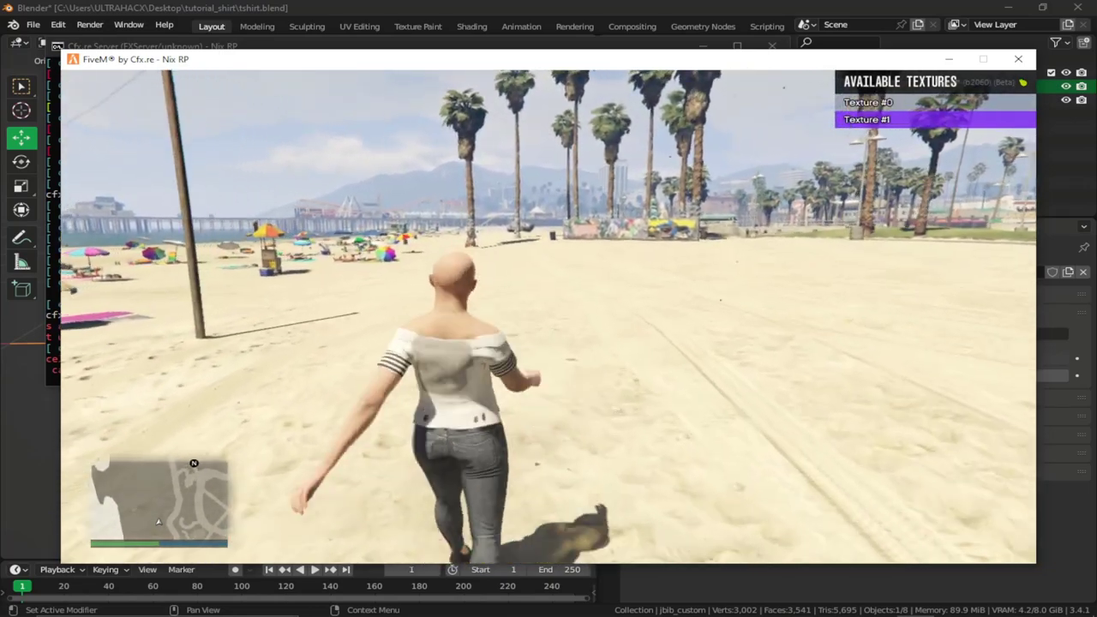
{"action": "key", "text": "s"}
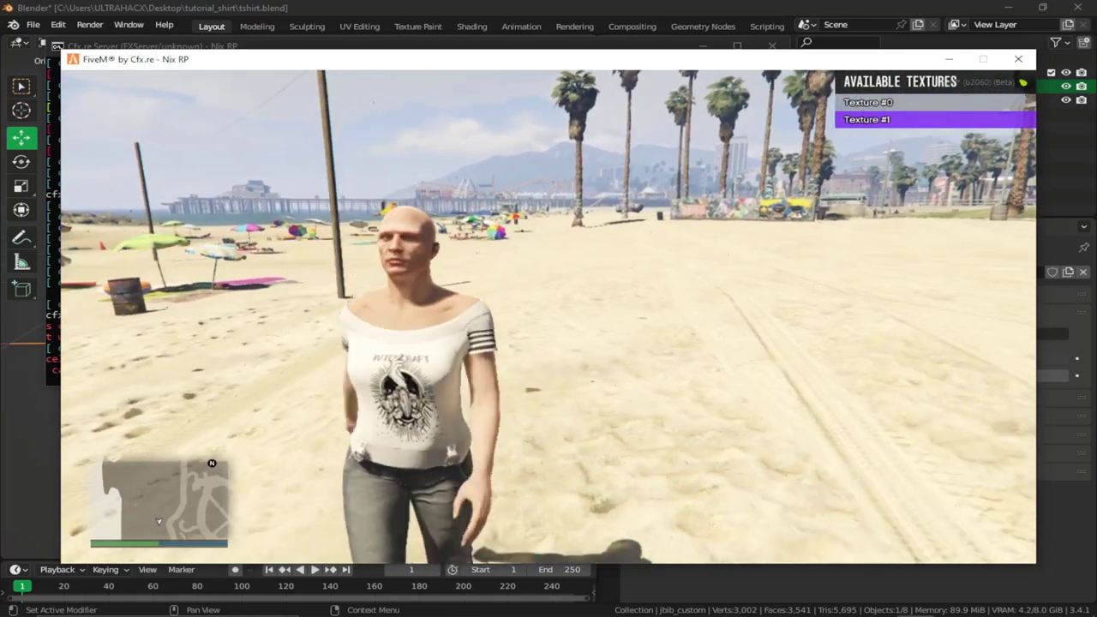
{"action": "key", "text": "BackSpace"}
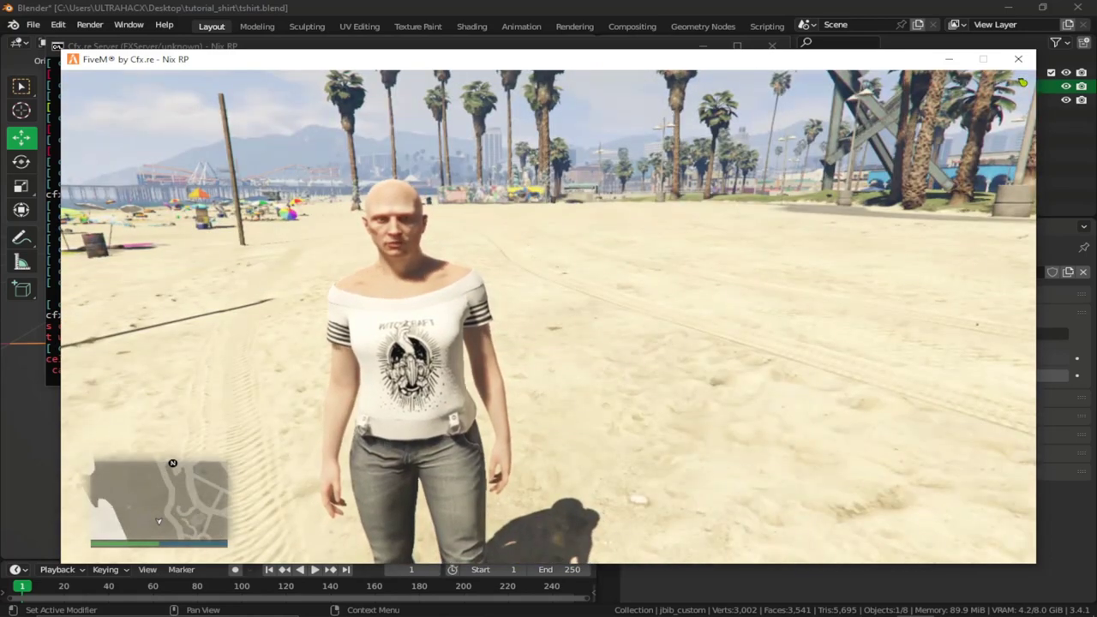